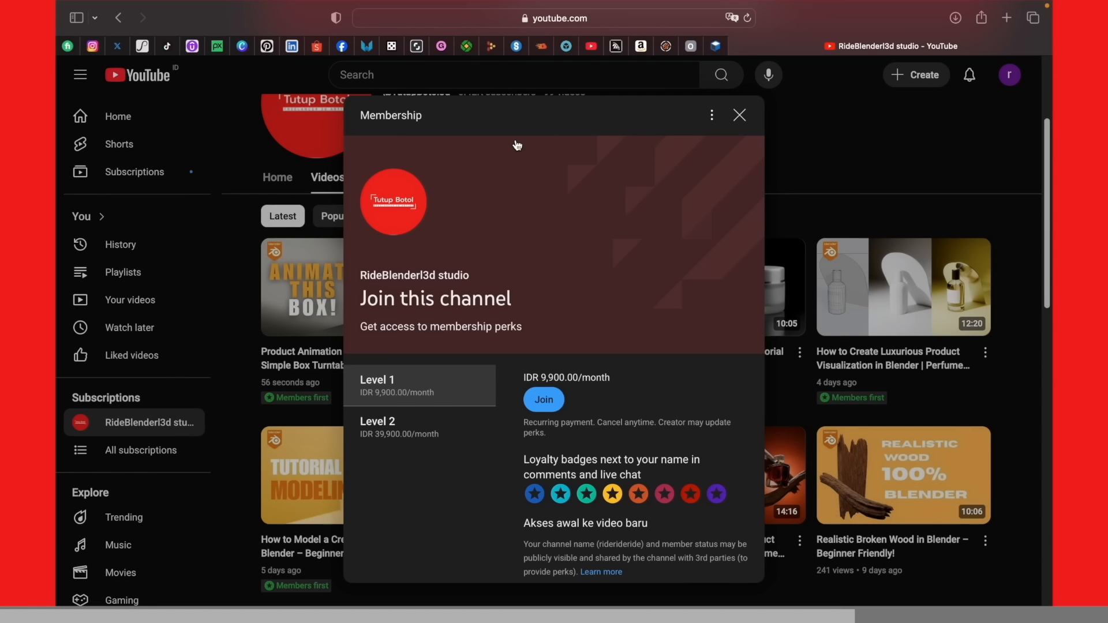
pyautogui.click(424, 431)
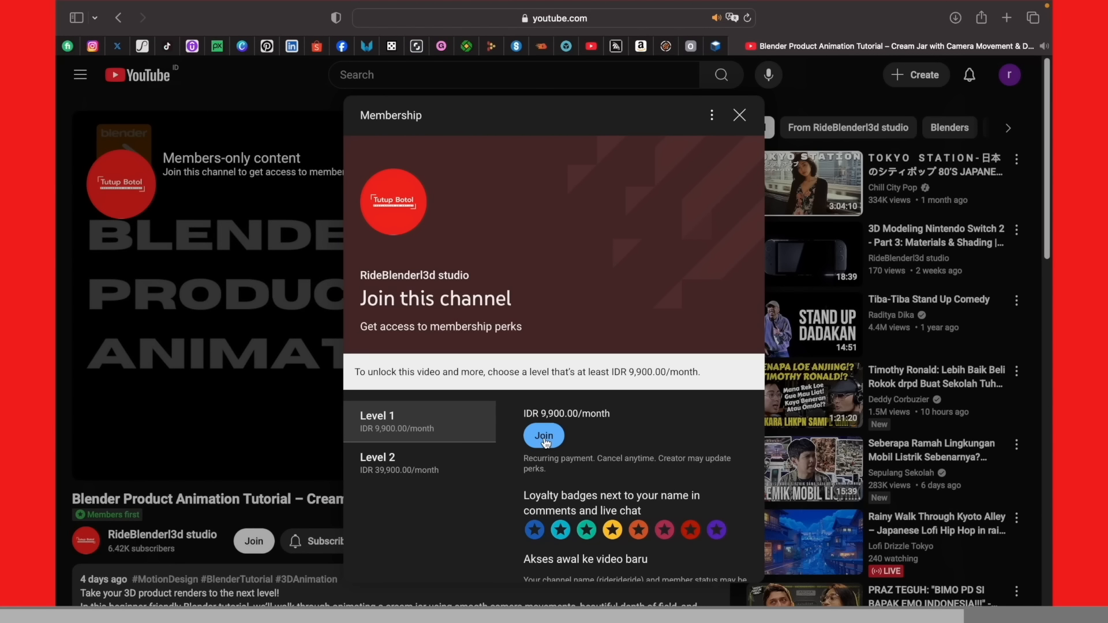
pyautogui.click(545, 437)
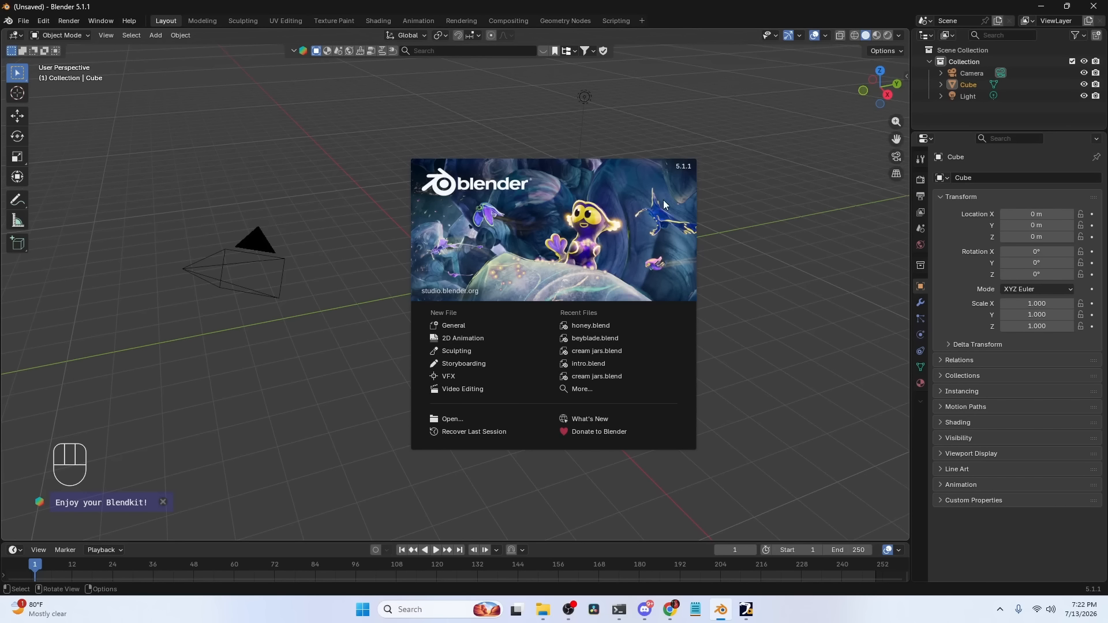
# Switch to Blender, start a new General file, and delete the default camera and light
pyautogui.click(465, 324)
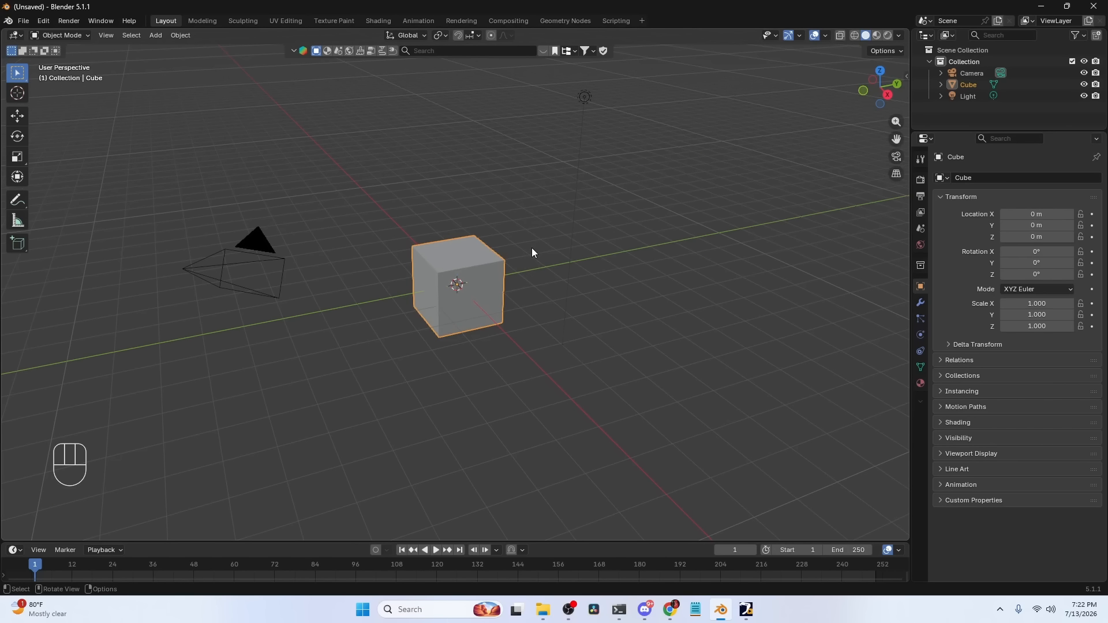
pyautogui.click(242, 283)
pyautogui.press('x')
pyautogui.click(584, 97)
pyautogui.press('x')
pyautogui.click(491, 257)
pyautogui.press('g')
pyautogui.rightClick(478, 283)
# Examine the default cube from the front, bottom, top and back orthographic views
pyautogui.press('`')
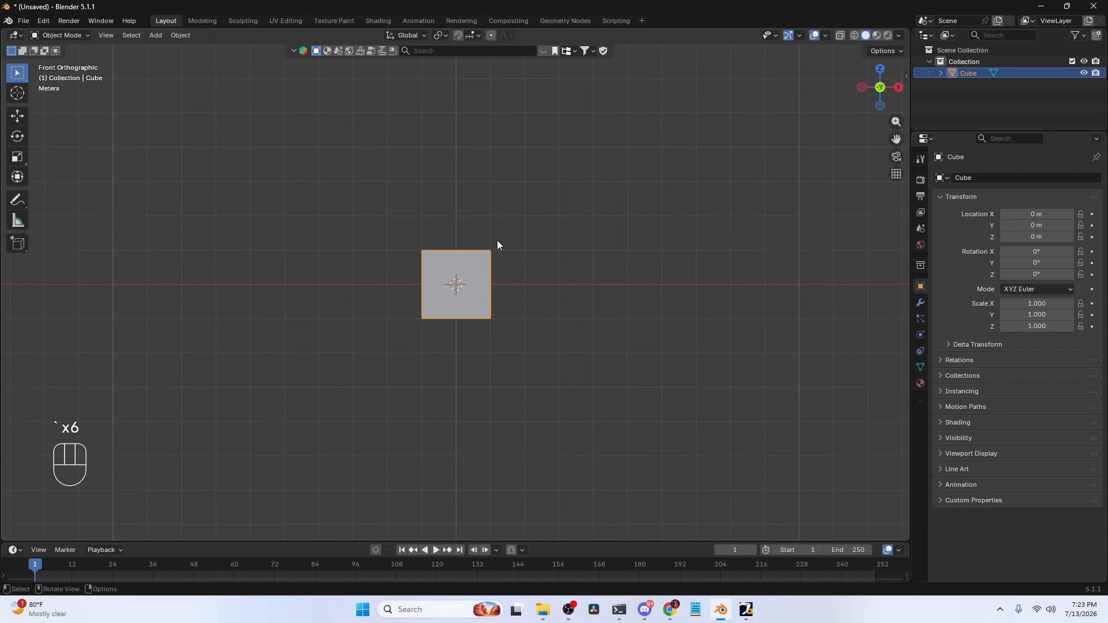
pyautogui.press('`')
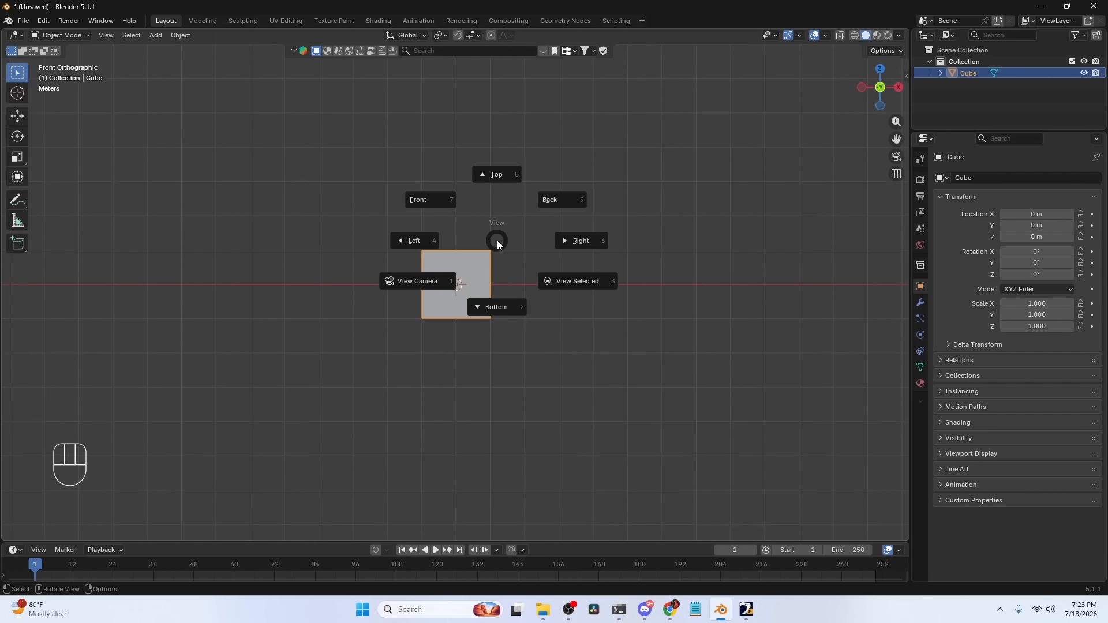
pyautogui.press('`')
pyautogui.press('`')
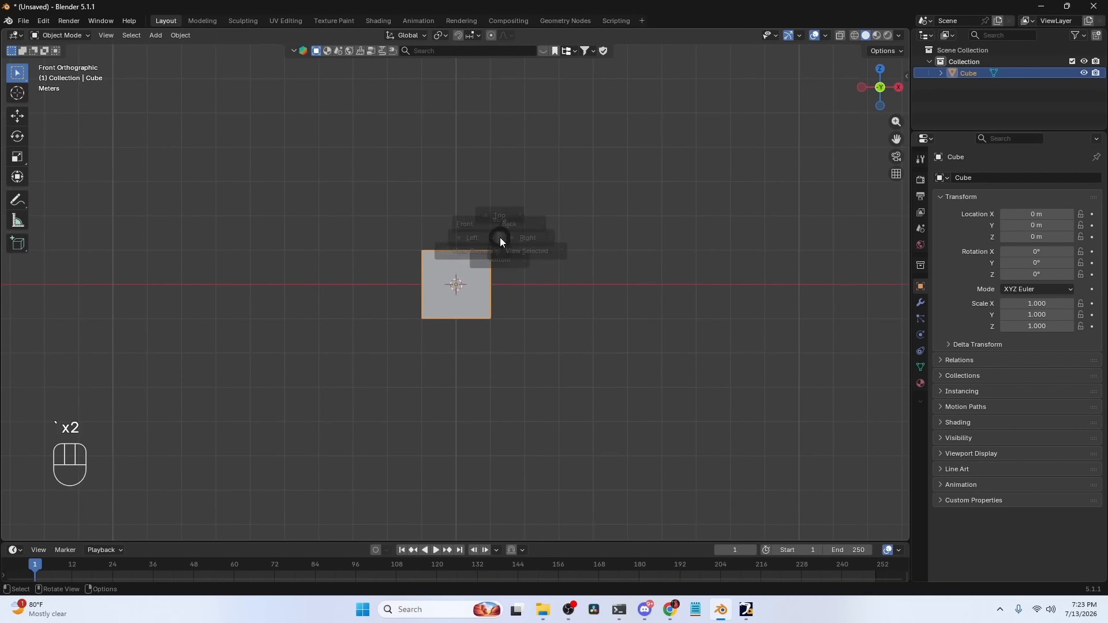
pyautogui.click(486, 138)
pyautogui.press('`')
pyautogui.press('`')
pyautogui.click(416, 164)
pyautogui.press('`')
pyautogui.click(447, 400)
pyautogui.press('`')
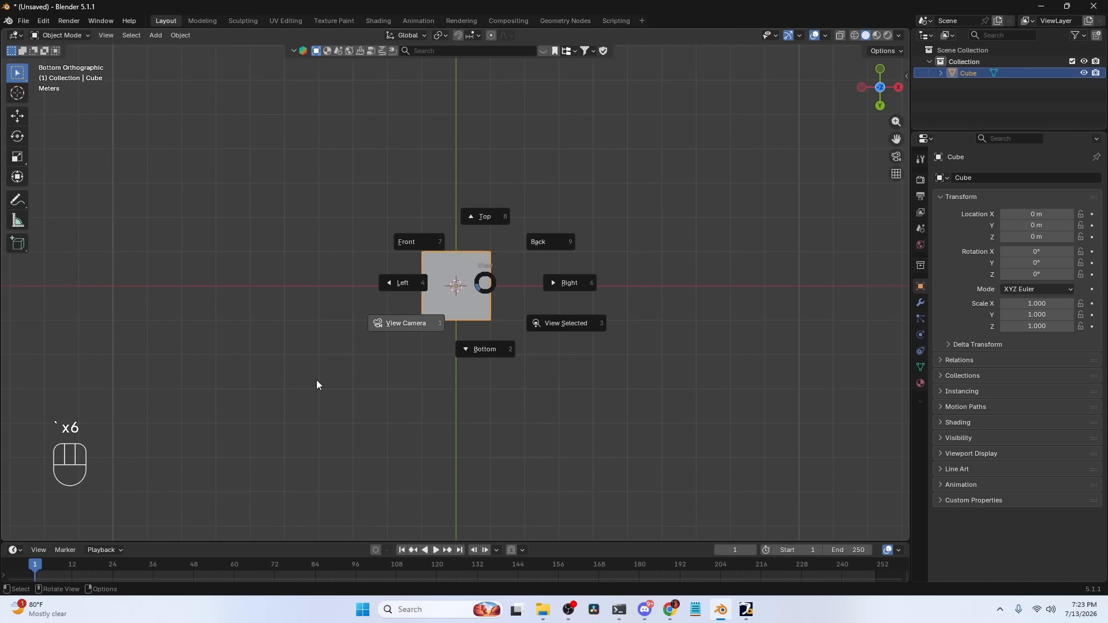
pyautogui.click(357, 348)
pyautogui.press('`')
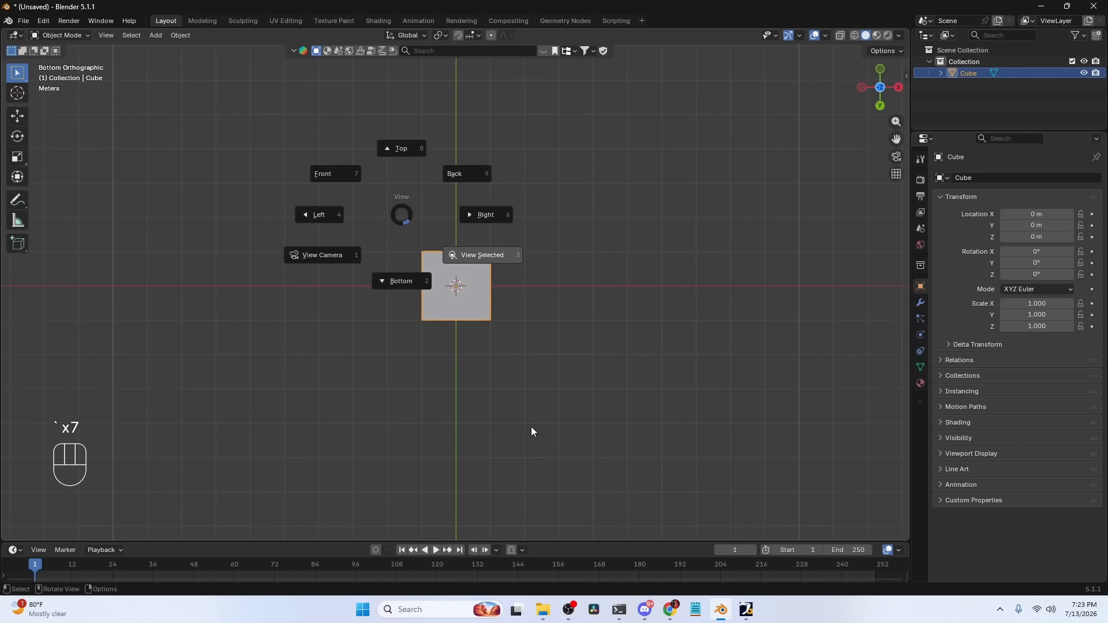
pyautogui.click(472, 269)
pyautogui.scroll(-11, 474, 277)
pyautogui.scroll(1, 485, 294)
pyautogui.press('`')
pyautogui.click(469, 264)
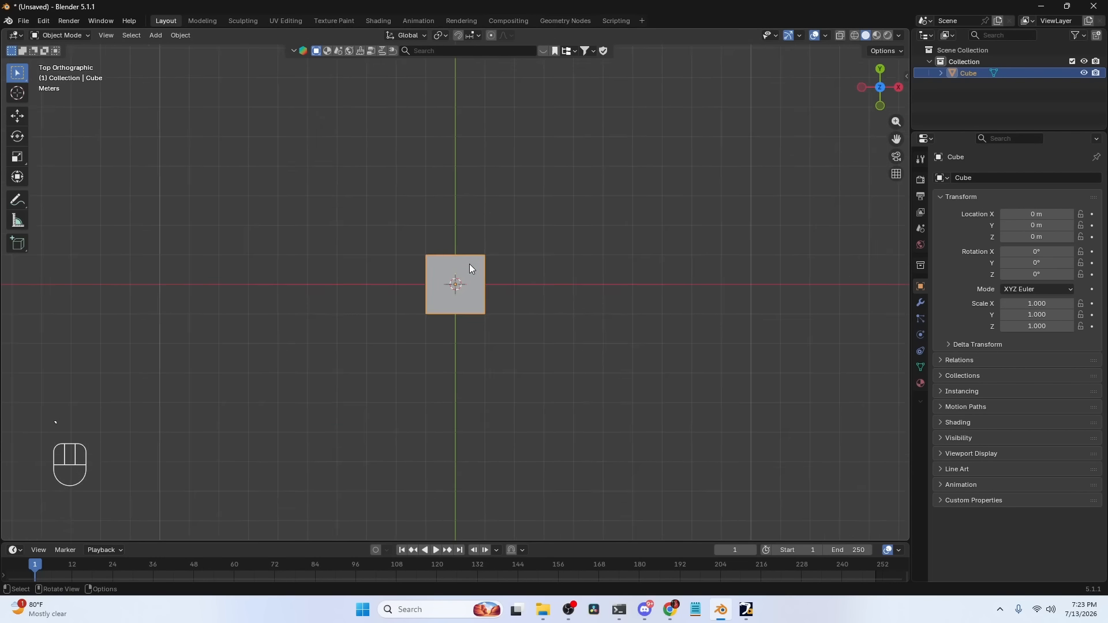
pyautogui.scroll(3, 470, 265)
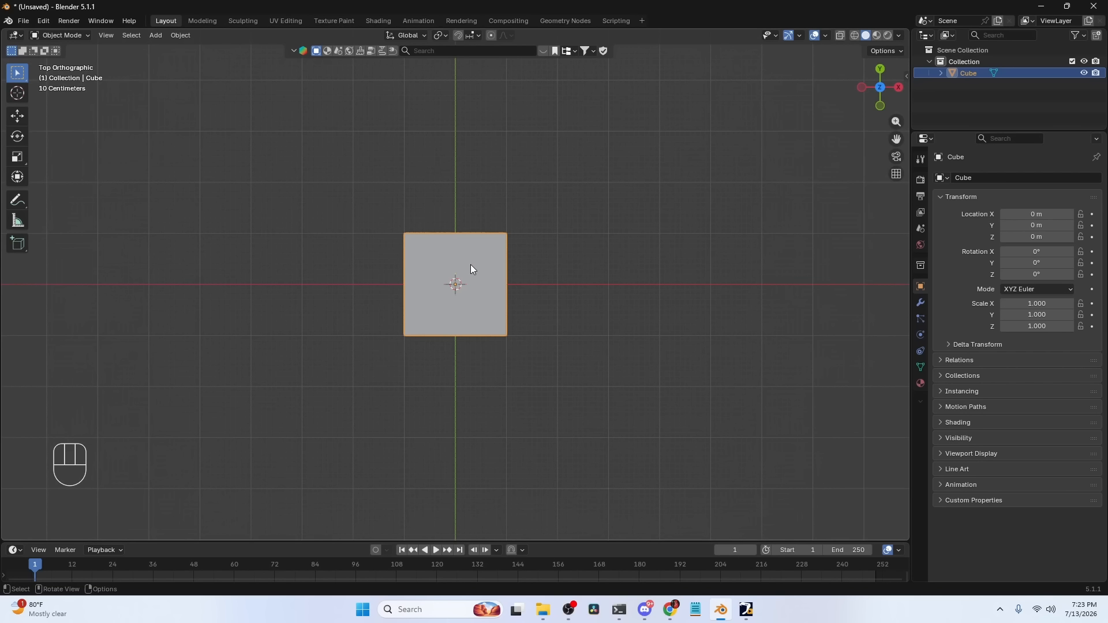
pyautogui.press('`')
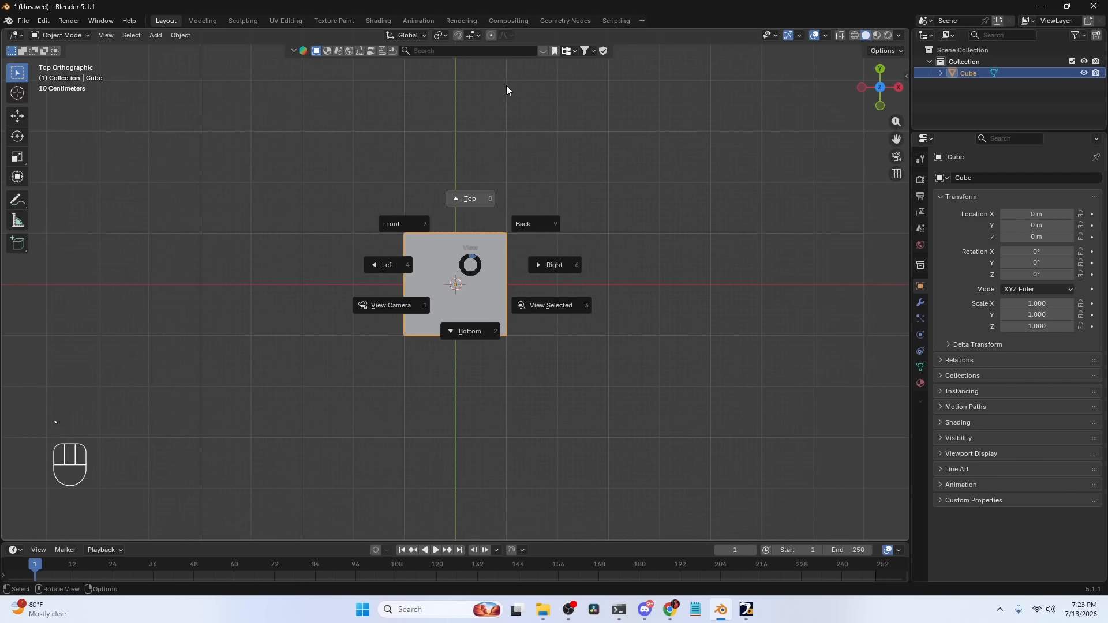
pyautogui.press('`')
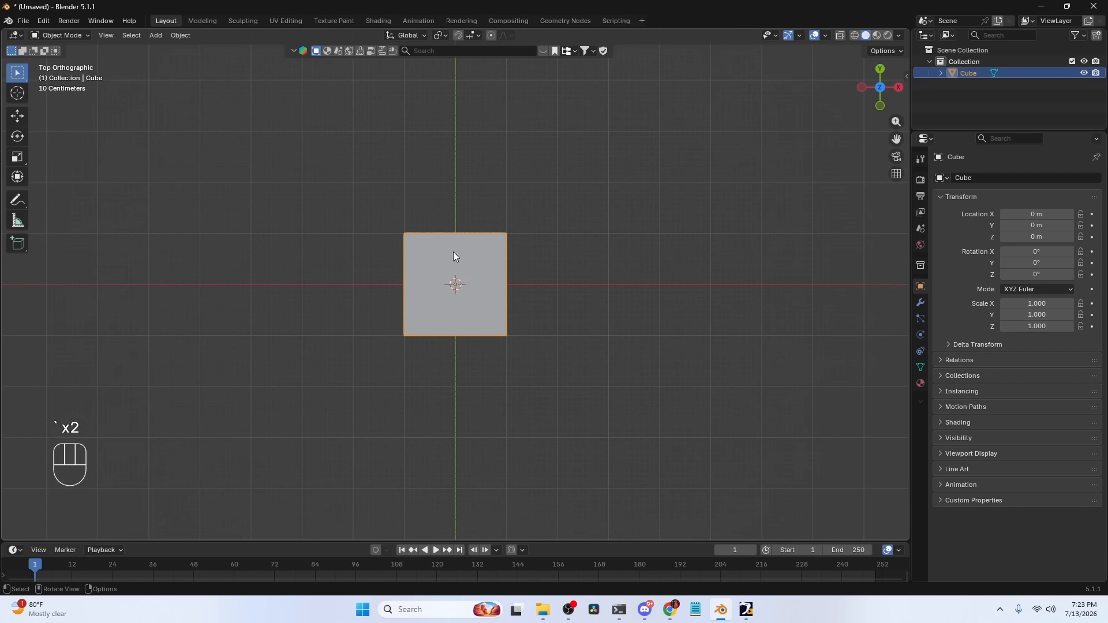
pyautogui.press('`')
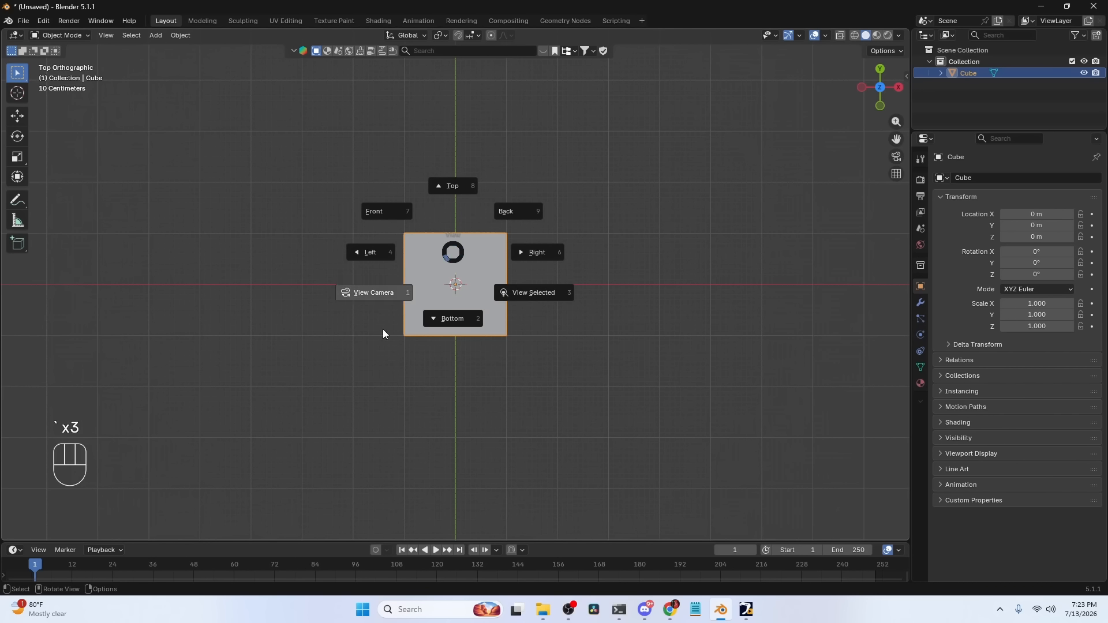
pyautogui.click(535, 190)
pyautogui.press('`')
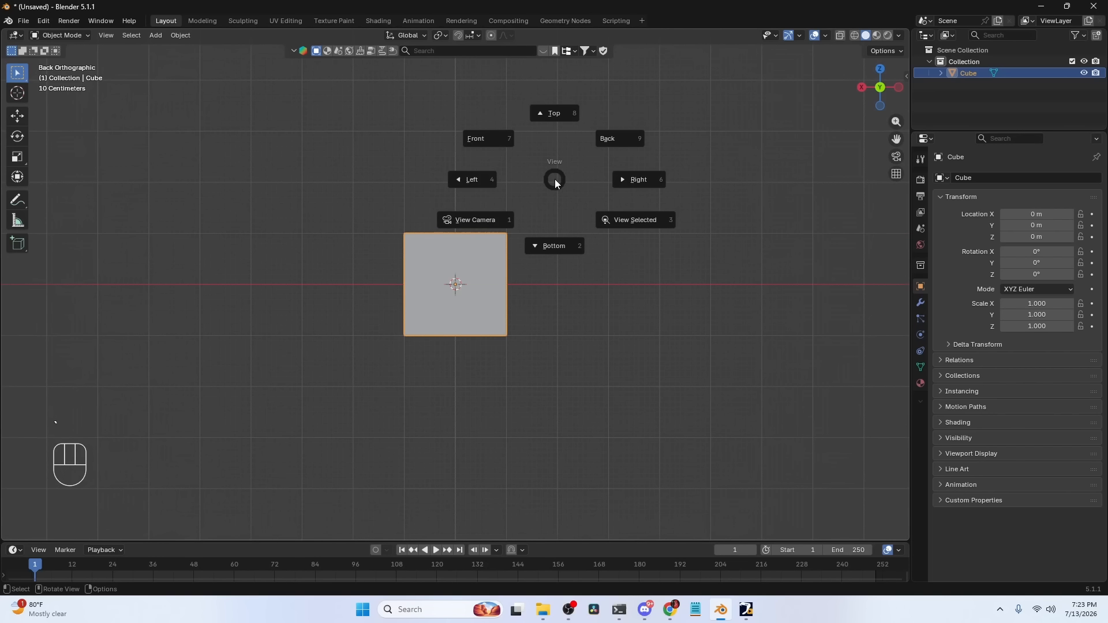
pyautogui.click(472, 129)
pyautogui.press('`')
pyautogui.click(453, 318)
pyautogui.press('`')
pyautogui.click(631, 193)
pyautogui.scroll(-5, 574, 238)
pyautogui.press('g')
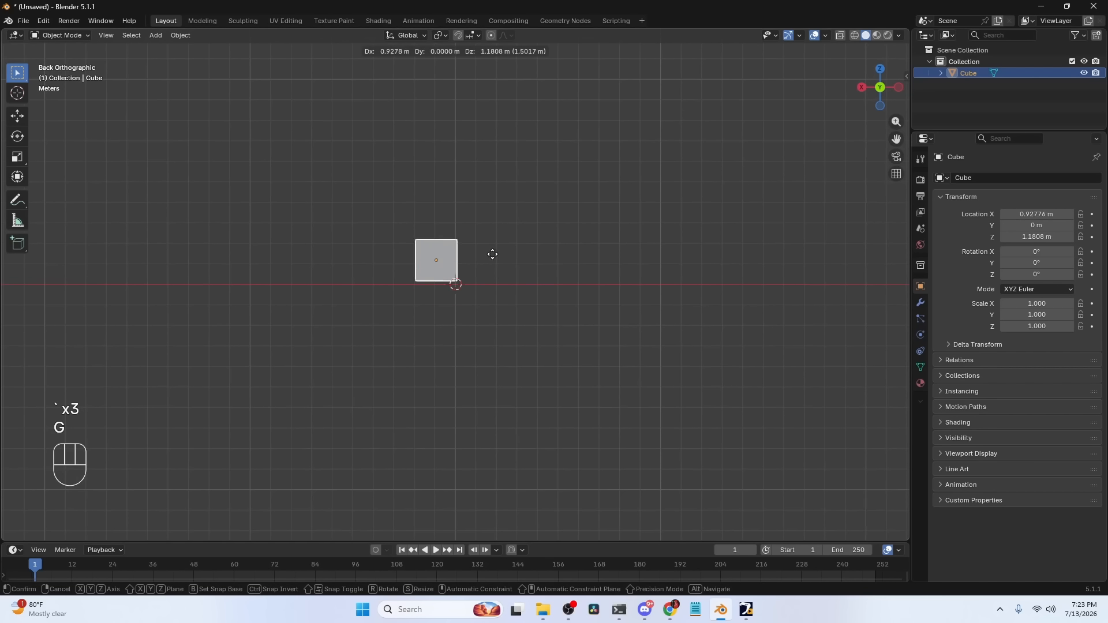
pyautogui.rightClick(511, 264)
# Scale the default cube uniformly by a factor of 3 and apply its scale
pyautogui.scroll(3, 512, 265)
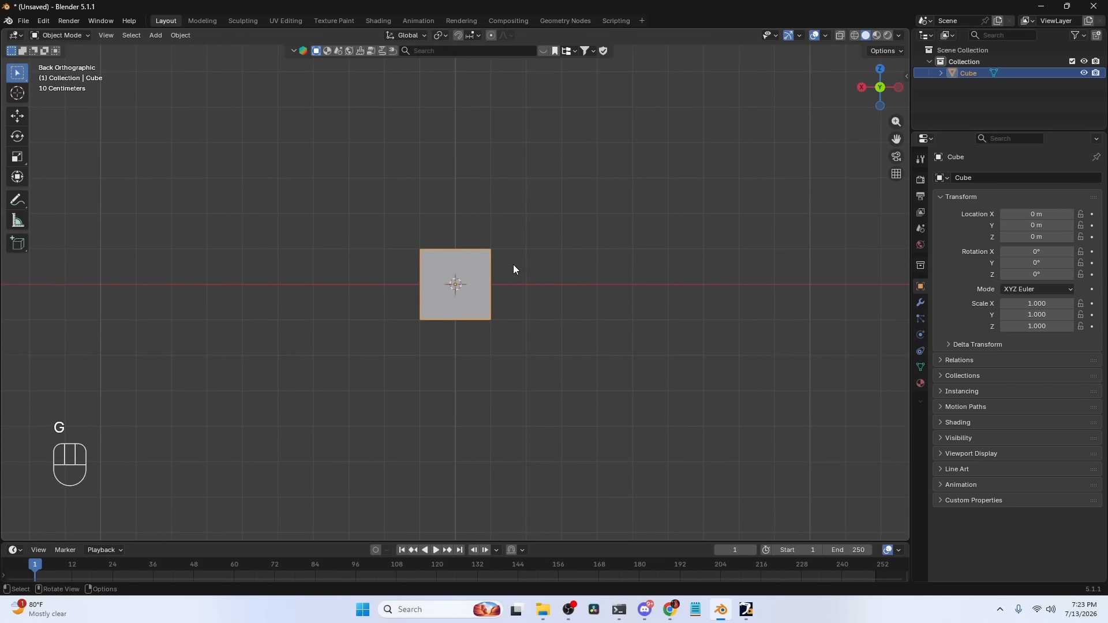
pyautogui.press('s')
pyautogui.press('3')
pyautogui.click(513, 264)
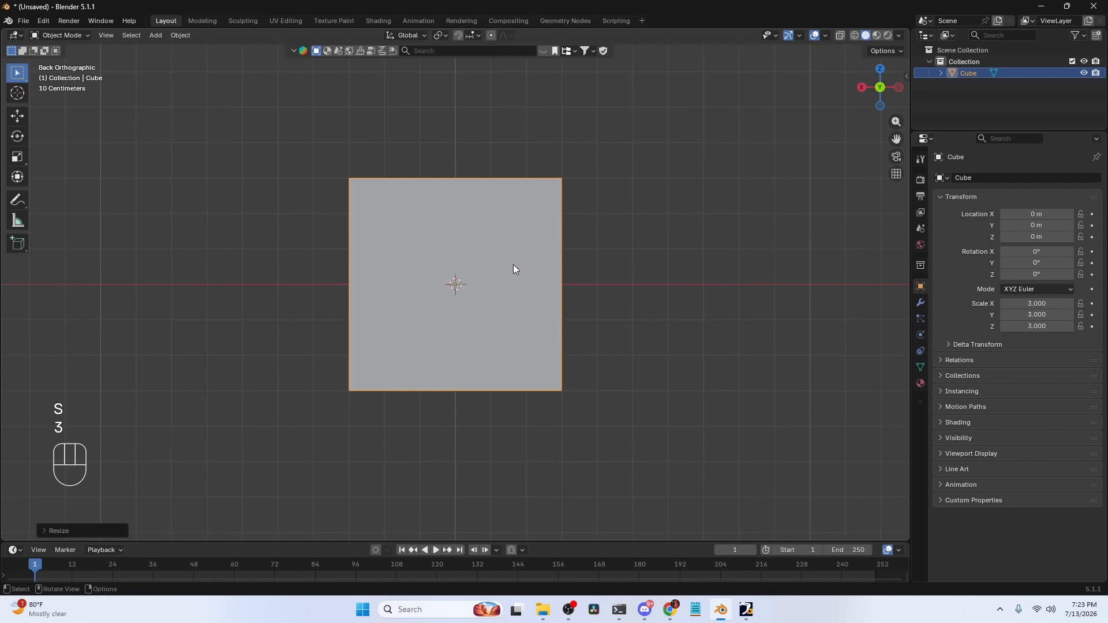
pyautogui.hotkey('ctrl', 'a')
pyautogui.click(459, 288)
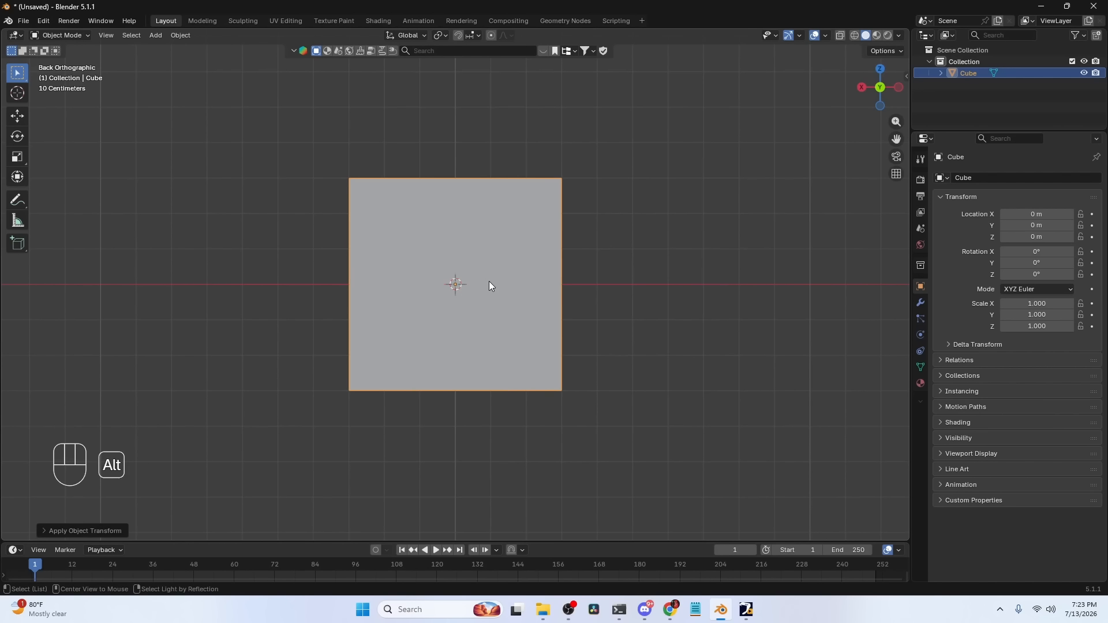
# Turn on X-ray display in the front view and rename the cube as domain
pyautogui.hotkey('alt', 'z')
pyautogui.scroll(4, 490, 281)
pyautogui.press('KP_1')
pyautogui.scroll(-4, 490, 286)
pyautogui.press('F2')
pyautogui.write('domain')
pyautogui.press('Return')
pyautogui.scroll(3, 518, 256)
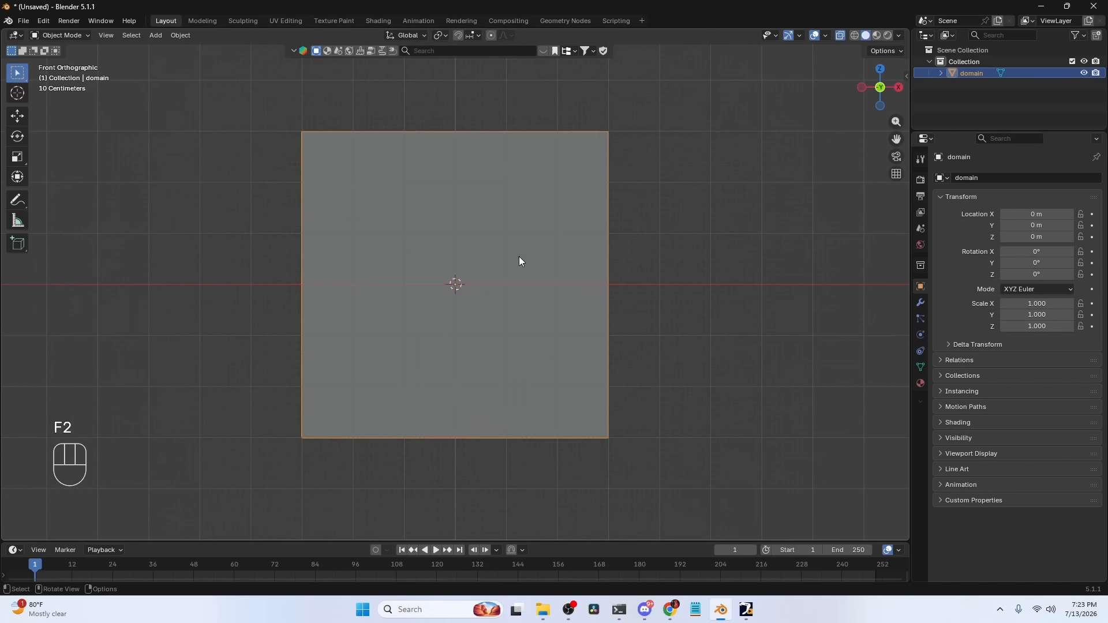
# Add a mesh cylinder at the centre of the domain cube
pyautogui.hotkey('shift', 'a')
pyautogui.moveTo(493, 271)
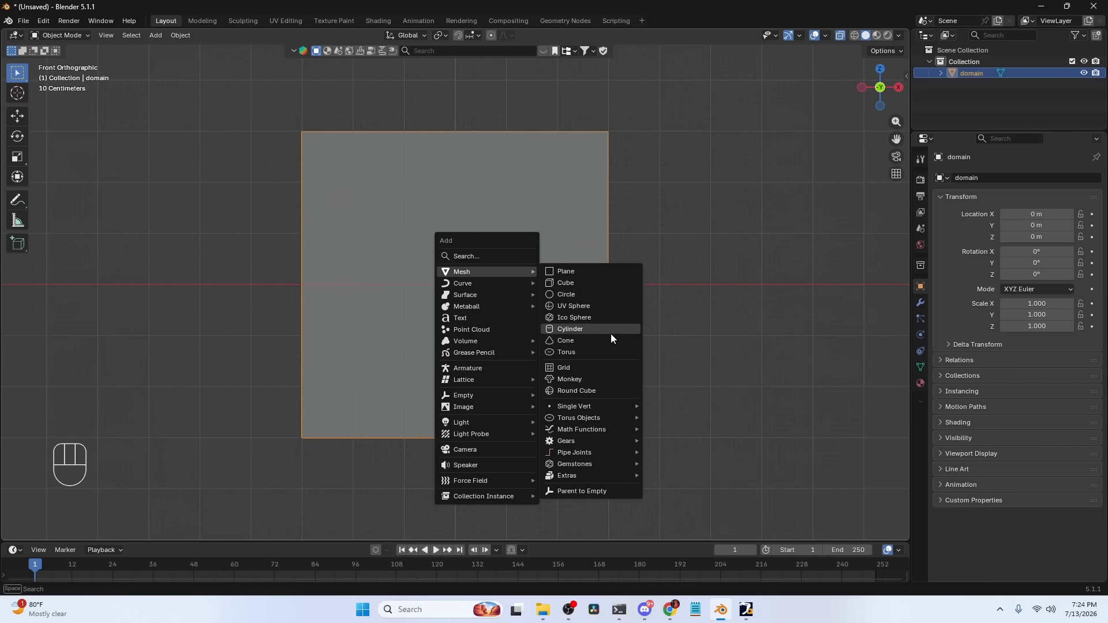
pyautogui.click(587, 330)
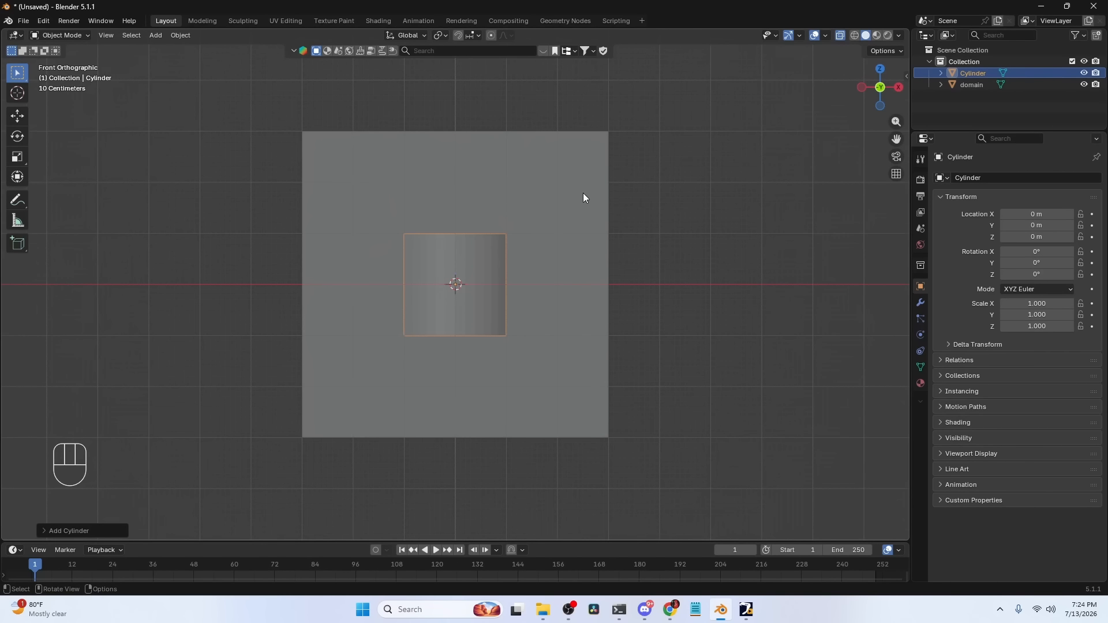
pyautogui.scroll(5, 572, 245)
pyautogui.scroll(-2, 604, 275)
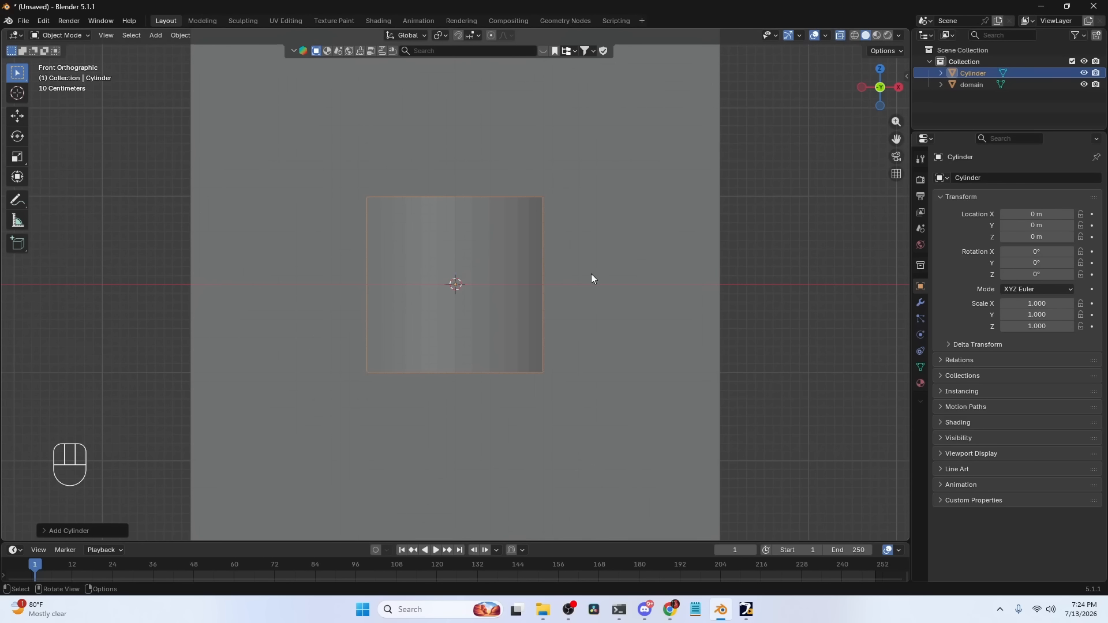
# Scale the cylinder to about 0.115 in X and Y, leaving Z locked, and apply its scale
pyautogui.press('s')
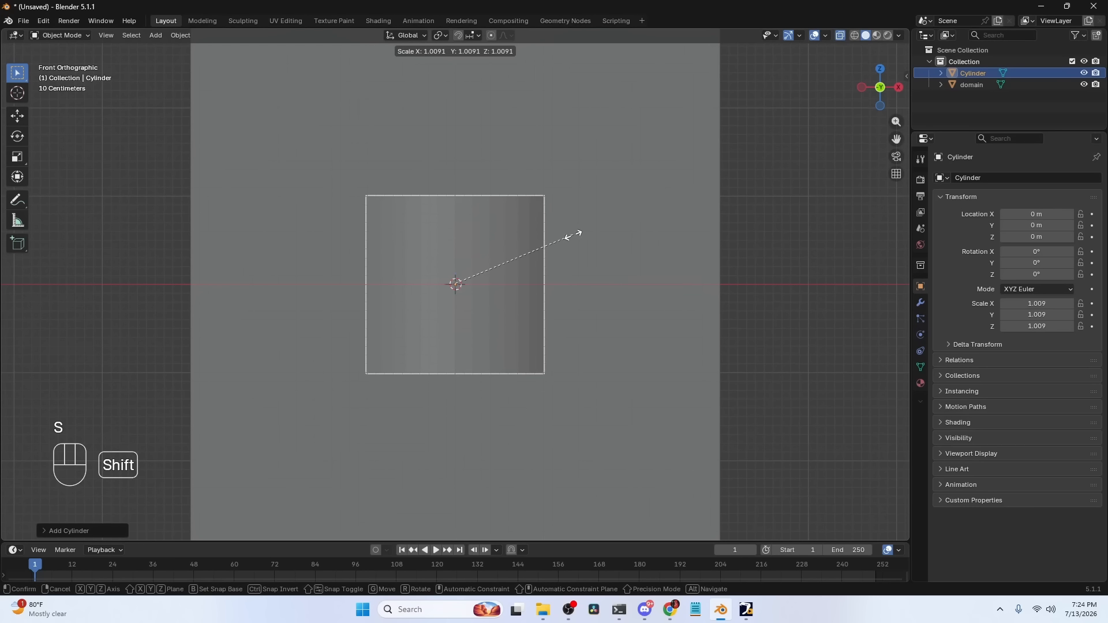
pyautogui.hotkey('shift', 'z')
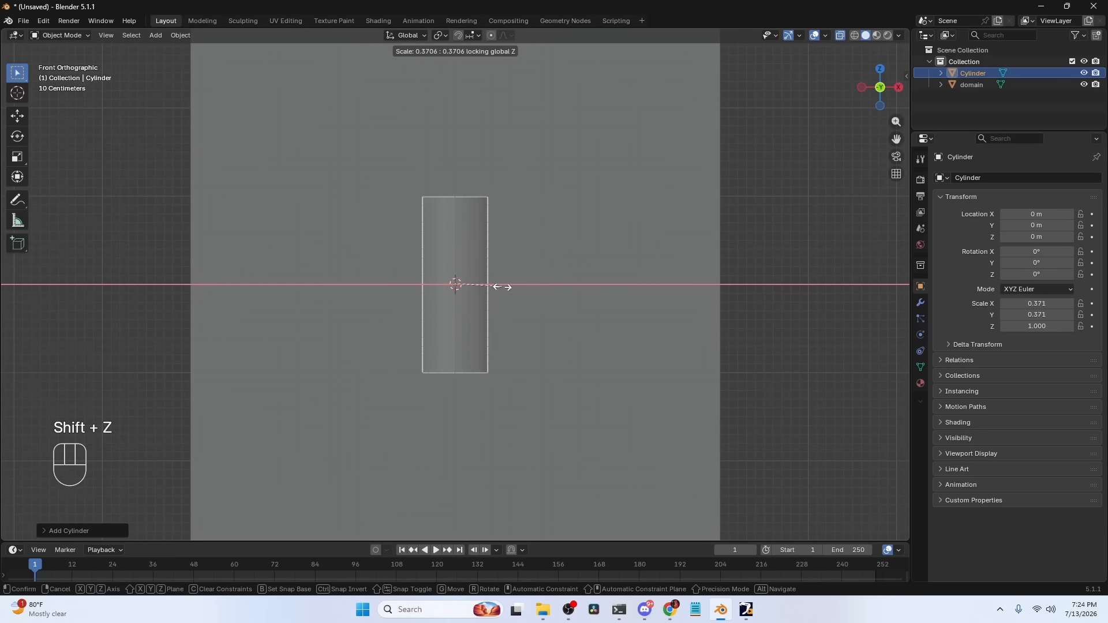
pyautogui.click(467, 293)
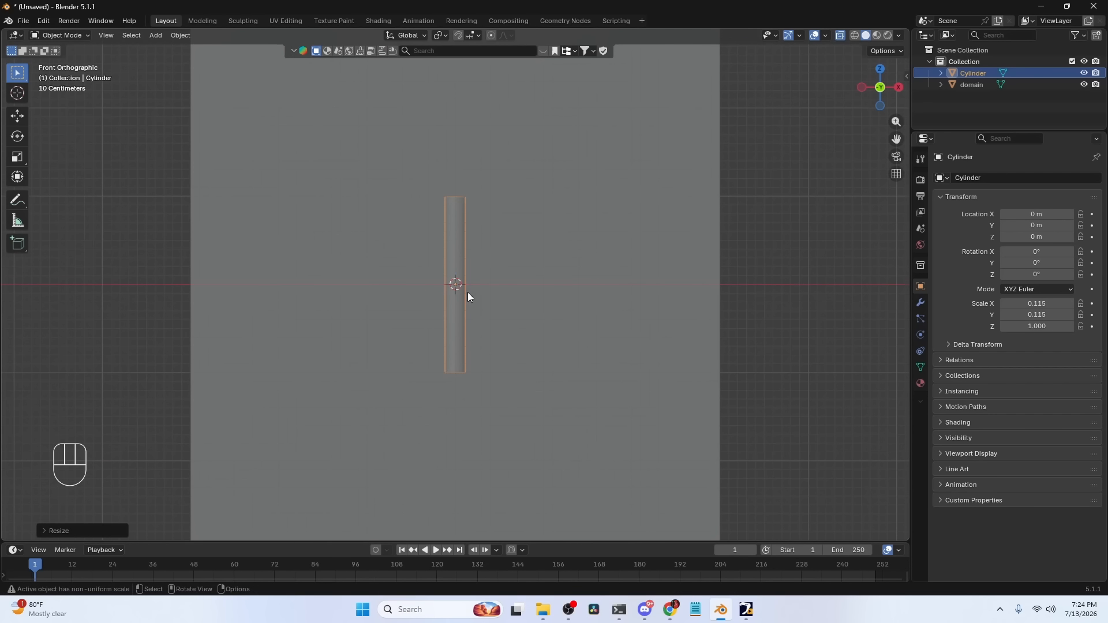
pyautogui.scroll(1, 480, 277)
pyautogui.hotkey('ctrl', 'a')
pyautogui.click(498, 250)
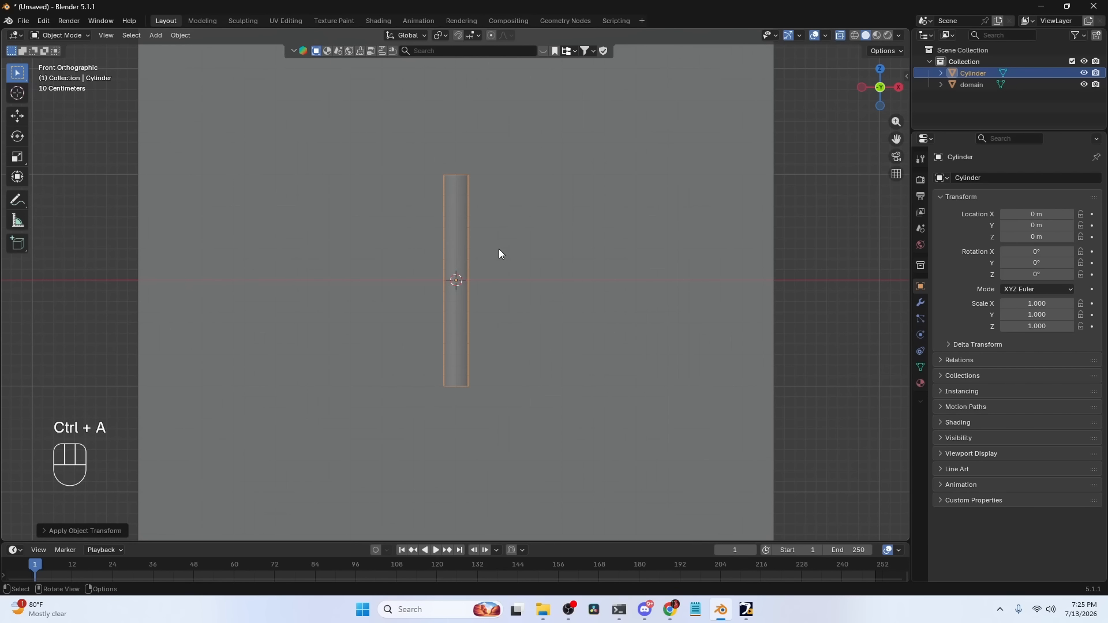
# Isolate the cylinder in local view and, in Edit Mode, extrude its bottom end outward to about 1.8 times its width
pyautogui.press('/')
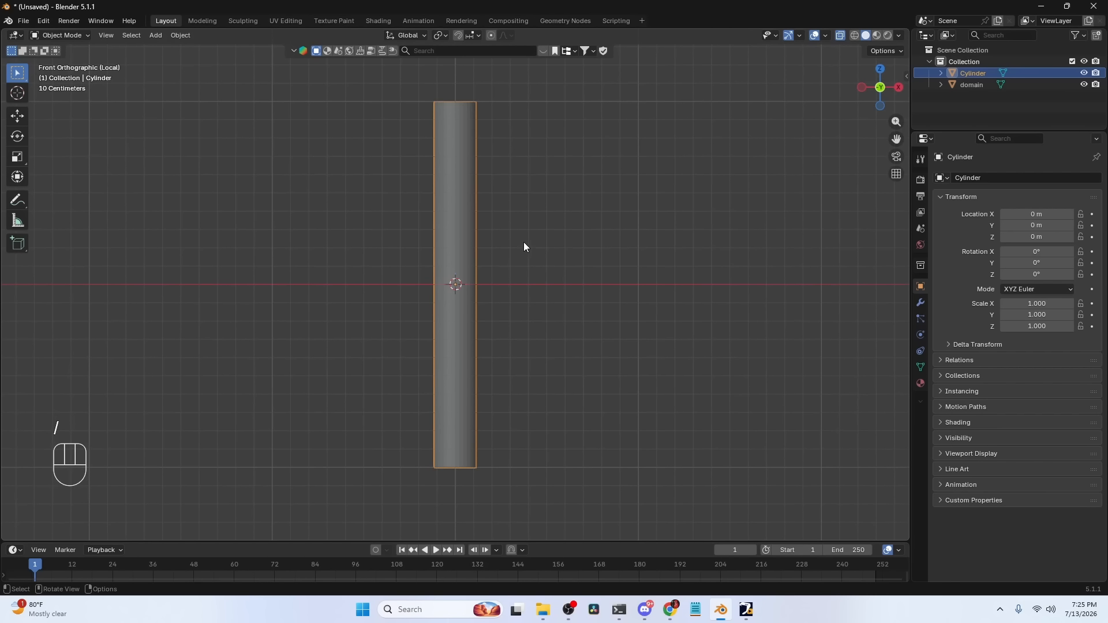
pyautogui.press('Tab')
pyautogui.keyDown('shift'); pyautogui.moveTo(534, 334); pyautogui.dragTo(549, 252, button='middle'); pyautogui.keyUp('shift')
pyautogui.moveTo(361, 336); pyautogui.dragTo(570, 441)
pyautogui.keyDown('shift'); pyautogui.moveTo(570, 442); pyautogui.dragTo(565, 322, button='middle'); pyautogui.keyUp('shift')
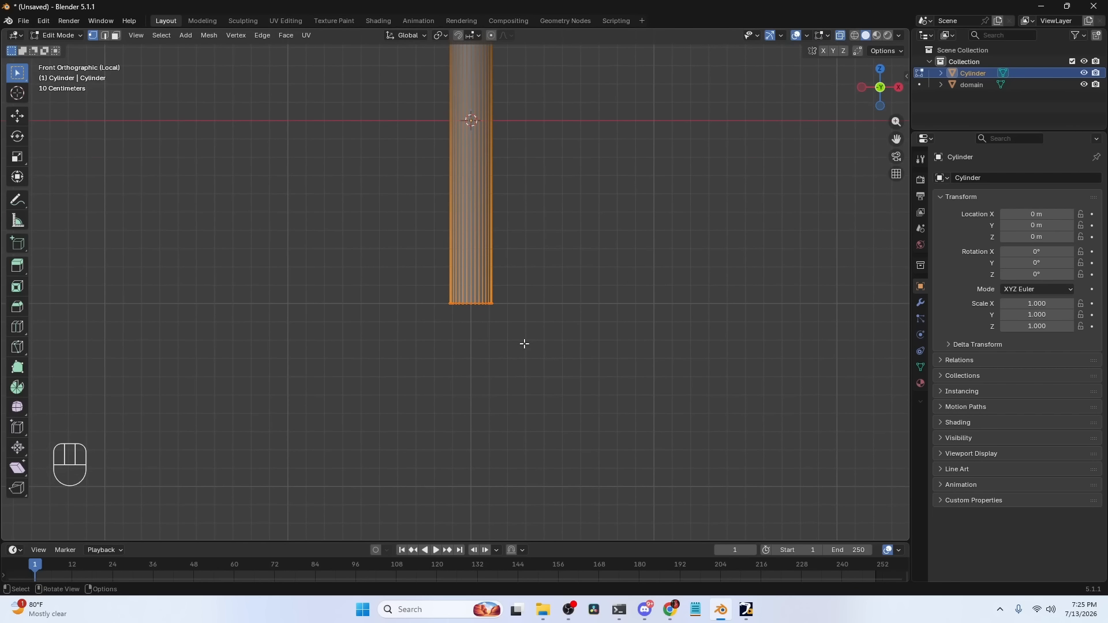
pyautogui.press('e')
pyautogui.press('s')
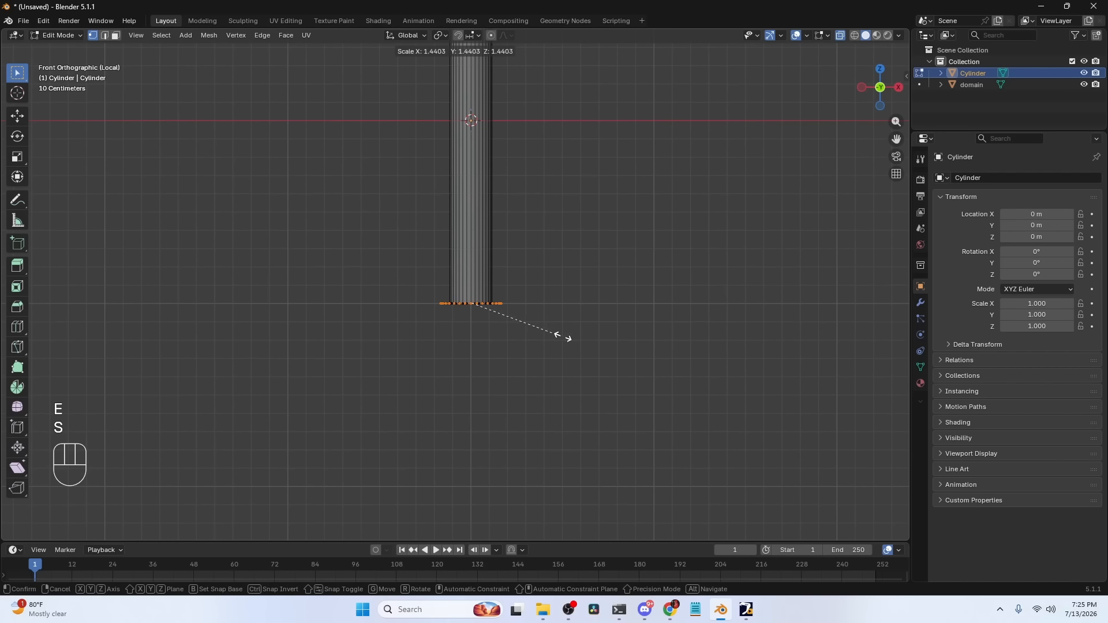
pyautogui.click(581, 339)
# Lower the widened bottom ring slightly along Z to form a flare, and extrude it down about 0.15 m
pyautogui.press('g')
pyautogui.press('z')
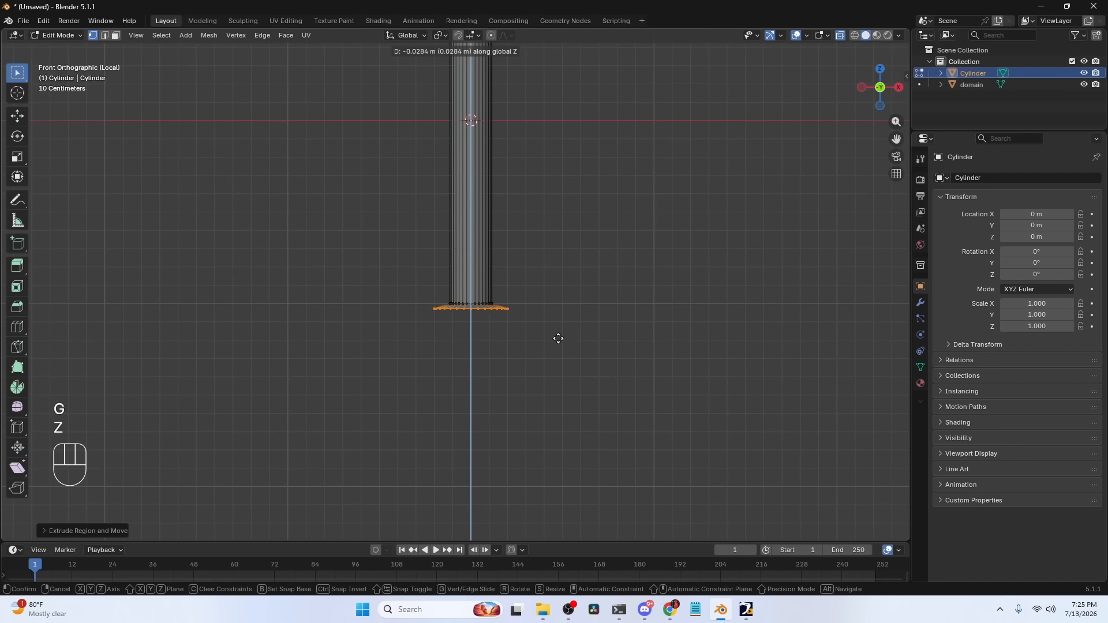
pyautogui.click(558, 343)
pyautogui.press('e')
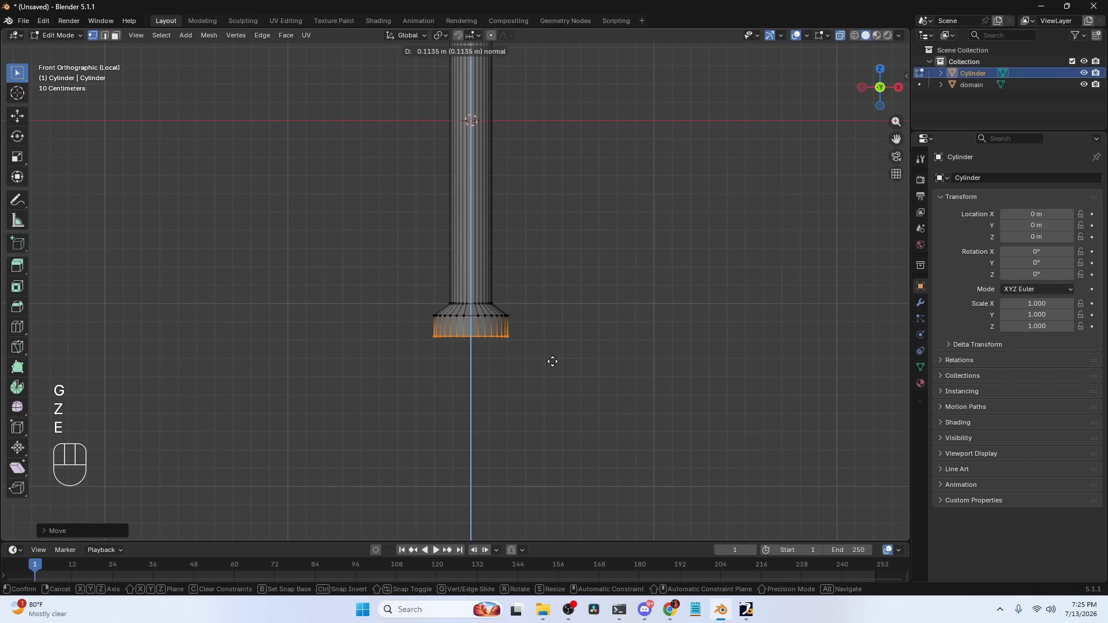
pyautogui.click(554, 369)
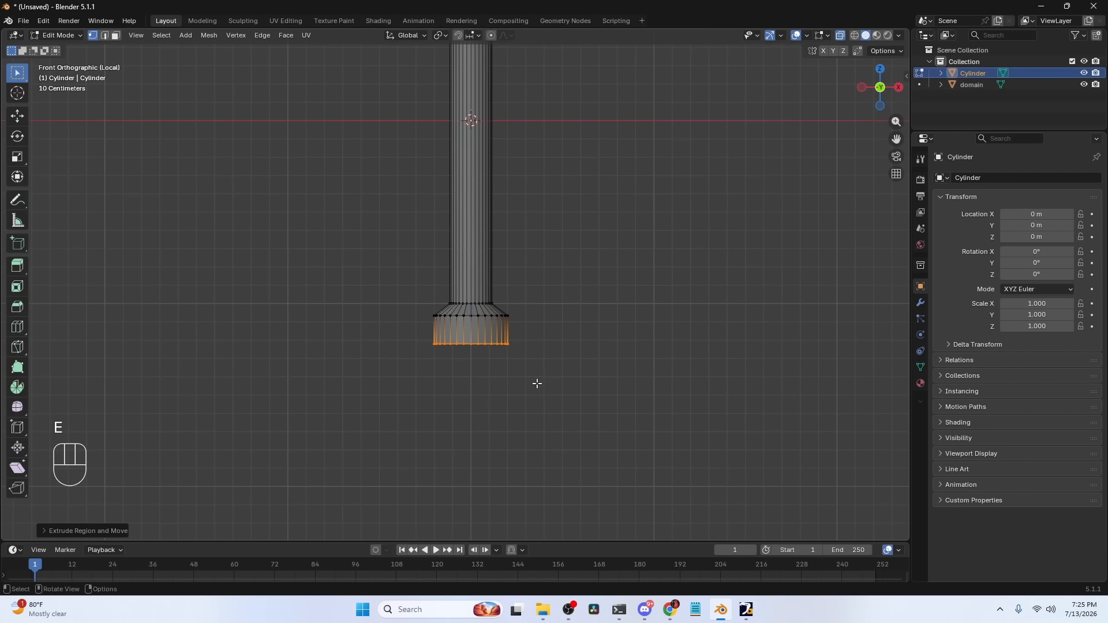
# Bevel the bottom edge of the cylinder's flared end
pyautogui.moveTo(536, 383); pyautogui.dragTo(554, 366, button='middle')
pyautogui.hotkey('ctrl', 'b')
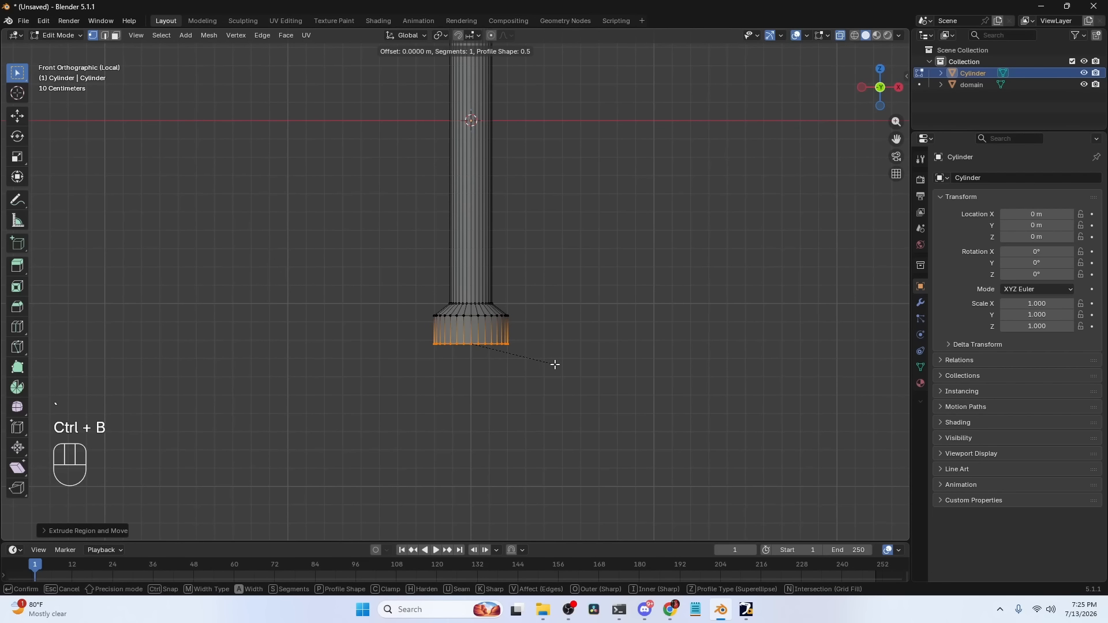
pyautogui.press('shift')
pyautogui.click(664, 383)
# Select the cylinder's top end in front view and extrude it up about 1.01 m along Z
pyautogui.moveTo(660, 381); pyautogui.dragTo(527, 300, button='middle')
pyautogui.scroll(-5, 522, 181)
pyautogui.scroll(4, 526, 300)
pyautogui.keyDown('shift'); pyautogui.moveTo(579, 259); pyautogui.dragTo(549, 335, button='middle'); pyautogui.keyUp('shift')
pyautogui.scroll(5, 549, 335)
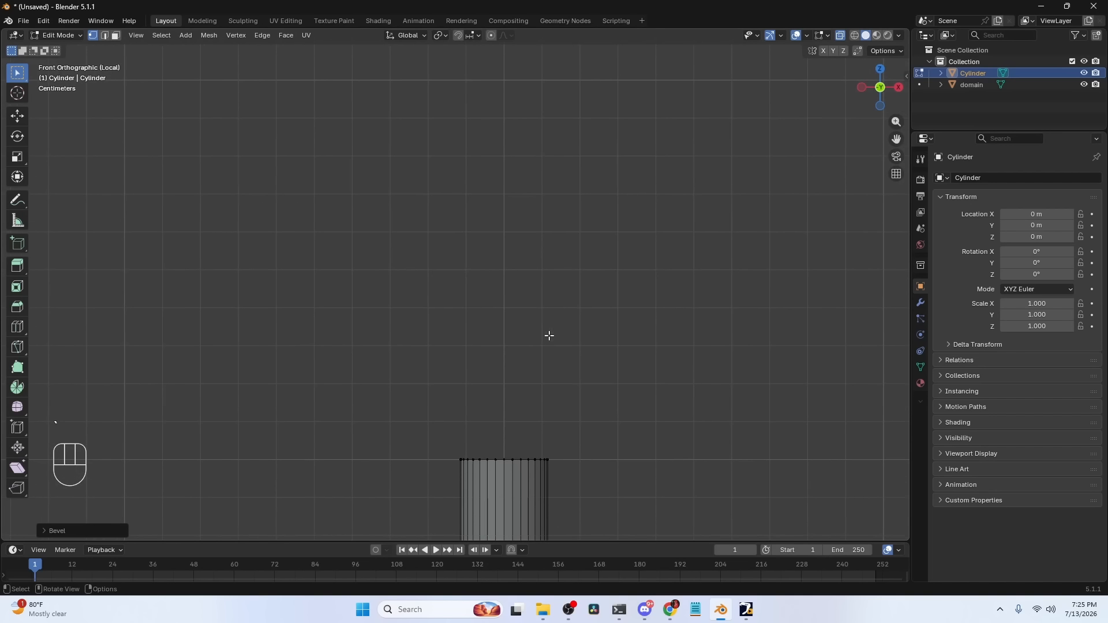
pyautogui.moveTo(364, 363); pyautogui.dragTo(590, 477)
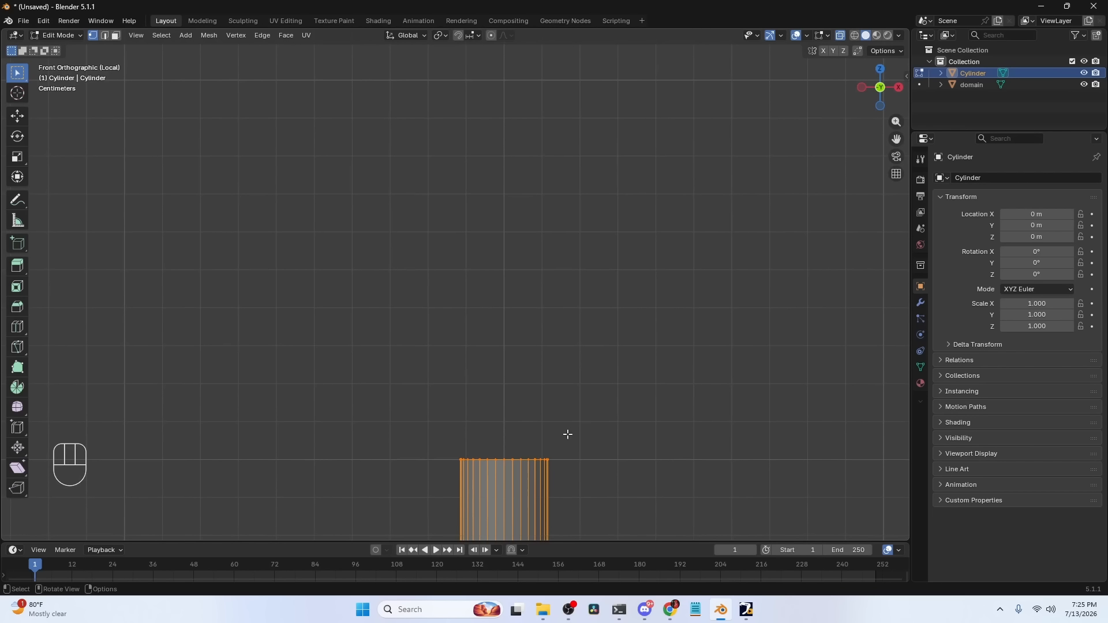
pyautogui.press('e')
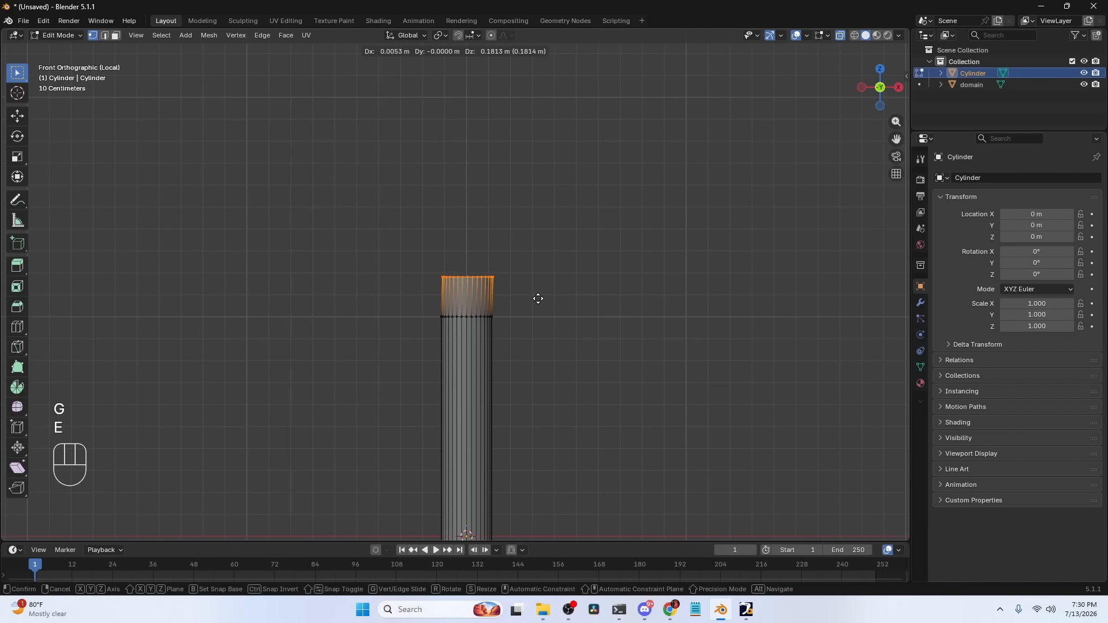
pyautogui.press('z')
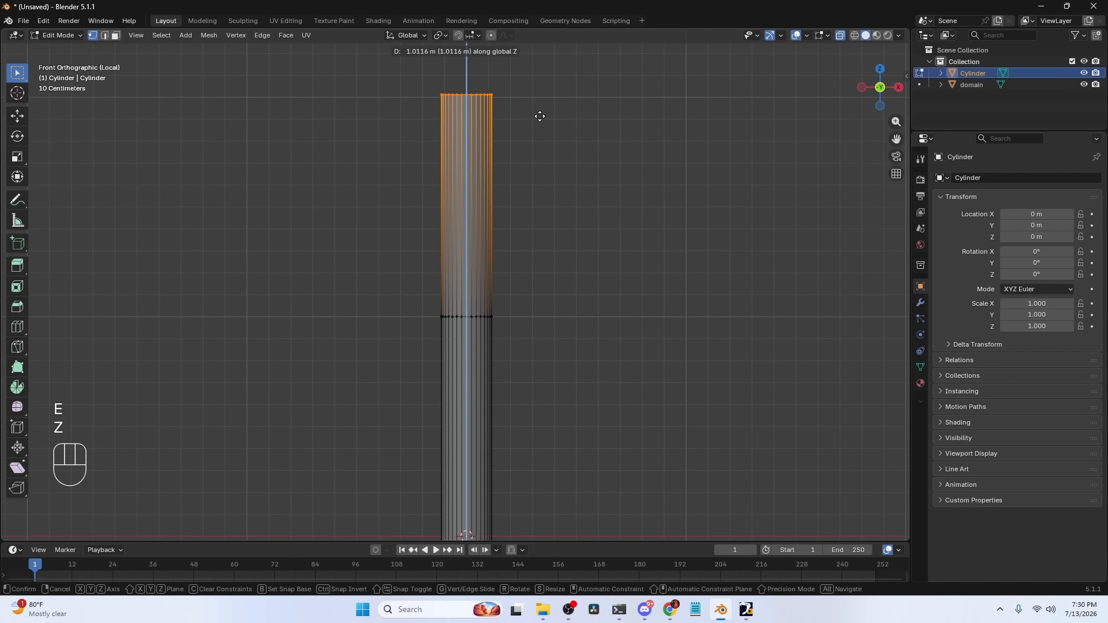
pyautogui.click(540, 116)
# Raise the extruded top end by a further 0.033 m or so along Z
pyautogui.scroll(-5, 547, 187)
pyautogui.press('g')
pyautogui.press('z')
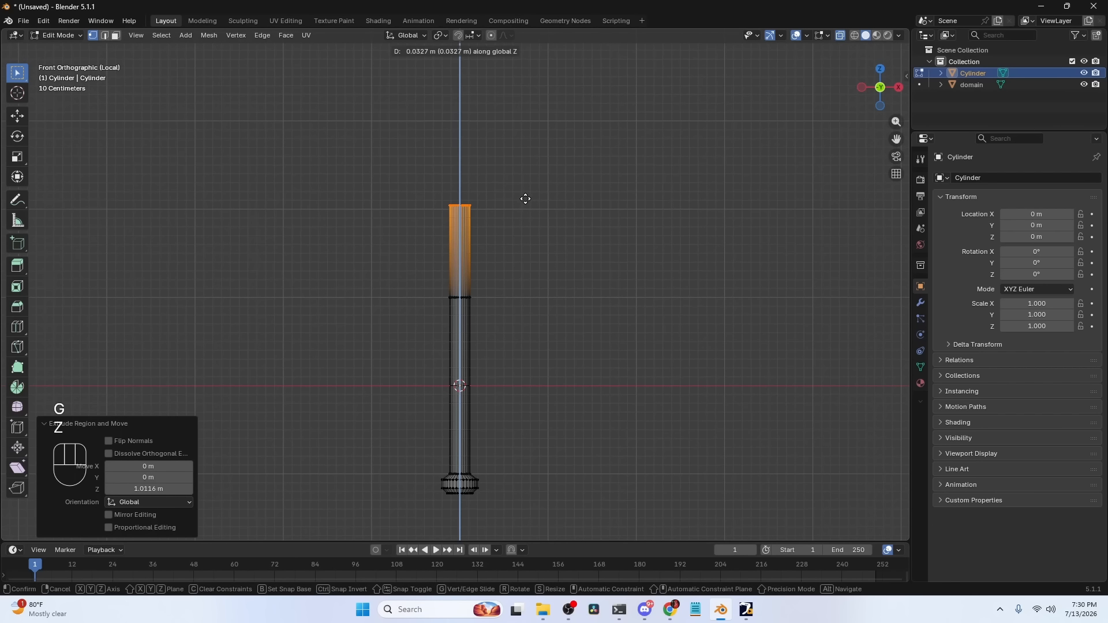
pyautogui.click(525, 198)
# Select the ring of side faces on the new upper section and extrude it along normals by about 0.058 m
pyautogui.scroll(3, 522, 211)
pyautogui.scroll(2, 522, 216)
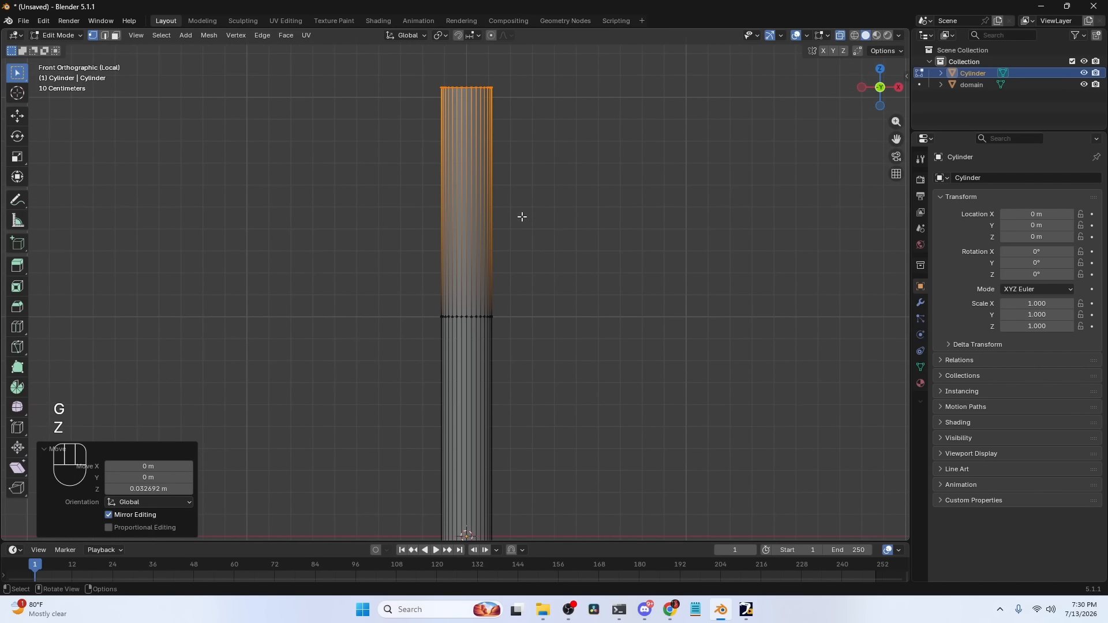
pyautogui.press('3')
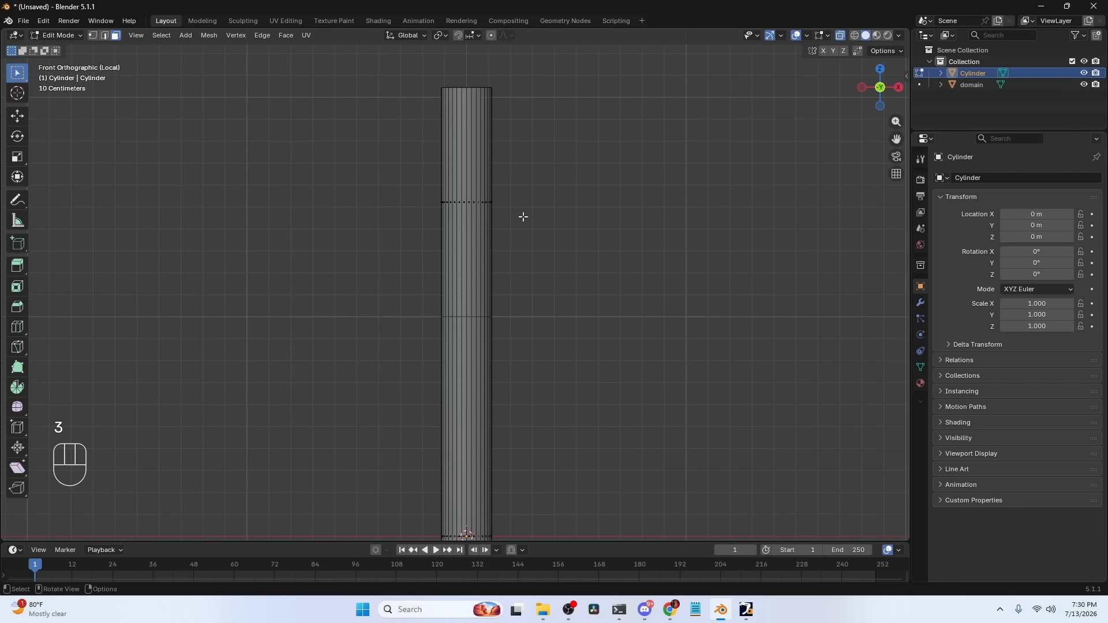
pyautogui.keyDown('alt'); pyautogui.click(469, 202); pyautogui.keyUp('alt')
pyautogui.moveTo(469, 202); pyautogui.dragTo(442, 198, button='middle')
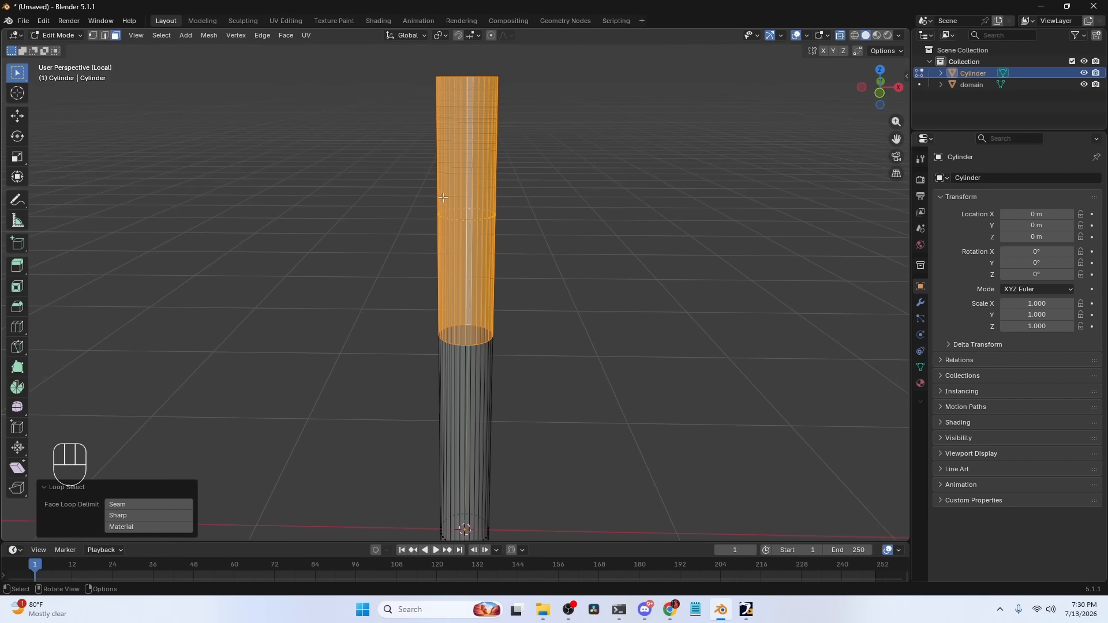
pyautogui.press('`')
pyautogui.click(366, 136)
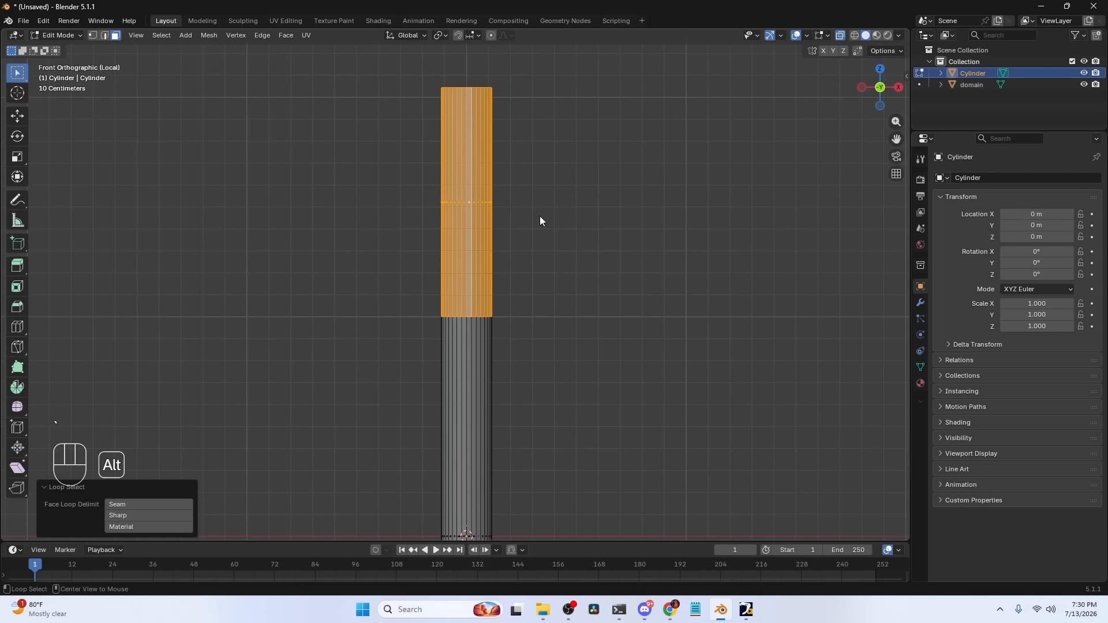
pyautogui.hotkey('alt', 'e')
pyautogui.click(540, 217)
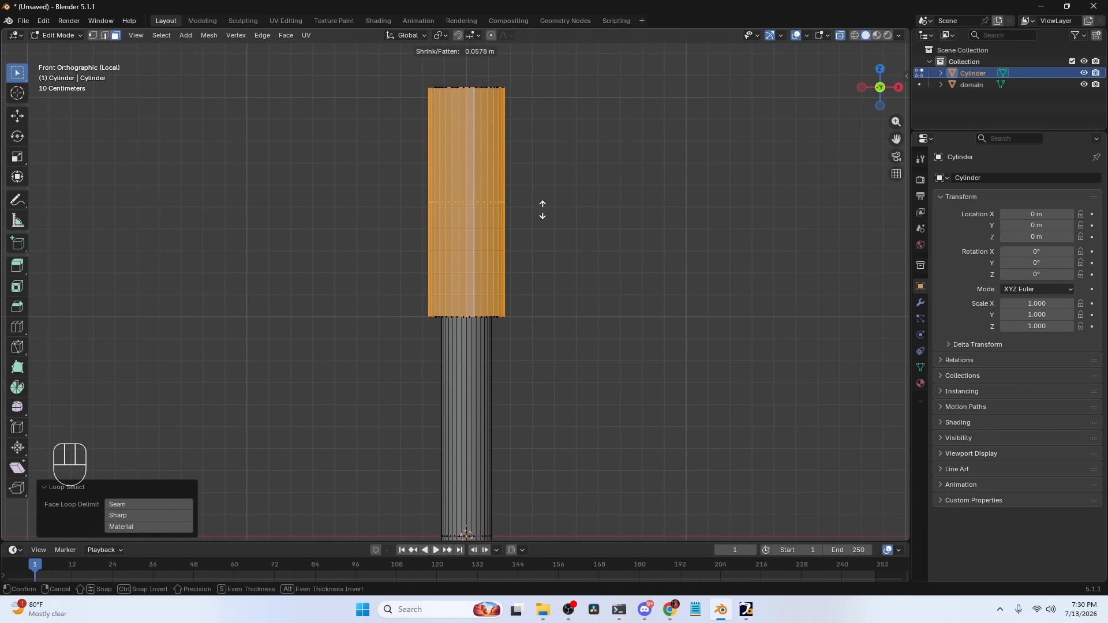
pyautogui.click(542, 210)
# Invert the selection and hide it so only the thickened upper section is displayed in front view
pyautogui.moveTo(543, 211); pyautogui.dragTo(562, 262, button='middle')
pyautogui.hotkey('ctrl', 'i')
pyautogui.press('h')
pyautogui.press('`')
pyautogui.click(445, 165)
pyautogui.moveTo(456, 172); pyautogui.dragTo(559, 306, button='middle')
pyautogui.hotkey('alt', 'z')
pyautogui.hotkey('alt', 'z')
# Add five evenly spaced horizontal loop cuts around the thickened upper section
pyautogui.hotkey('ctrl', 'r')
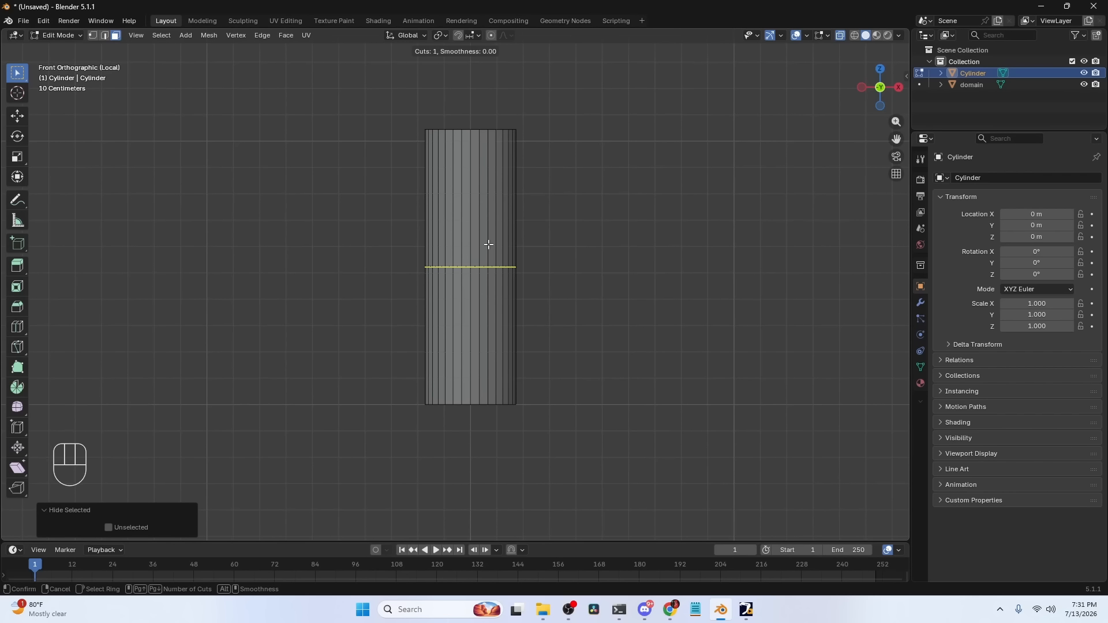
pyautogui.scroll(4, 488, 244)
pyautogui.click(488, 245)
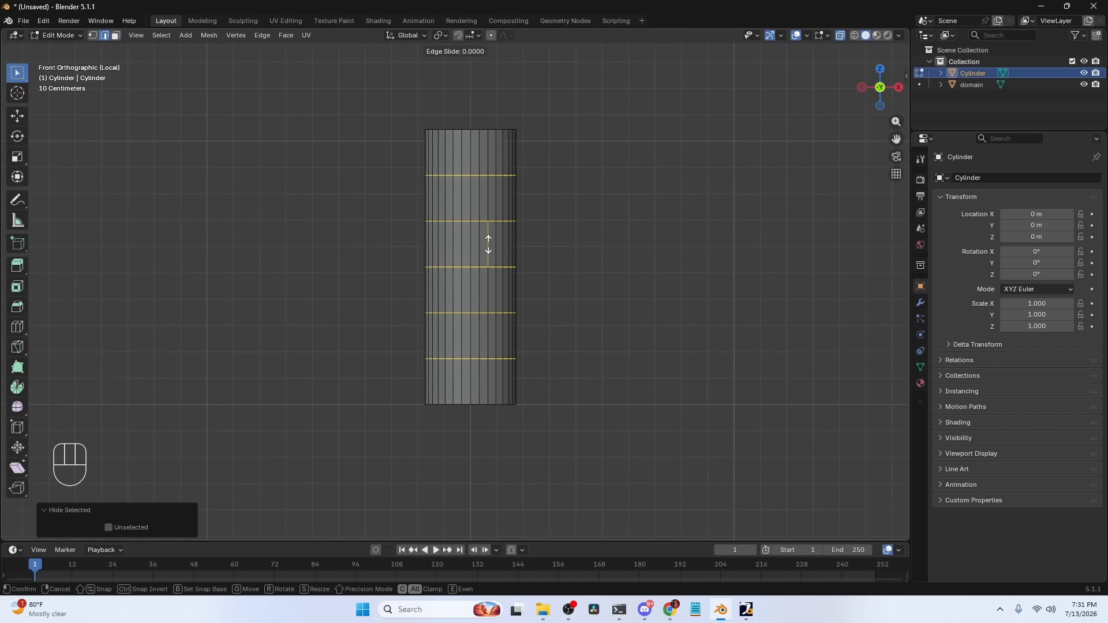
pyautogui.click(488, 244)
# Select the middle edge loop of the upper section and turn on proportional editing with Sphere falloff
pyautogui.scroll(-1, 494, 144)
pyautogui.press('alt')
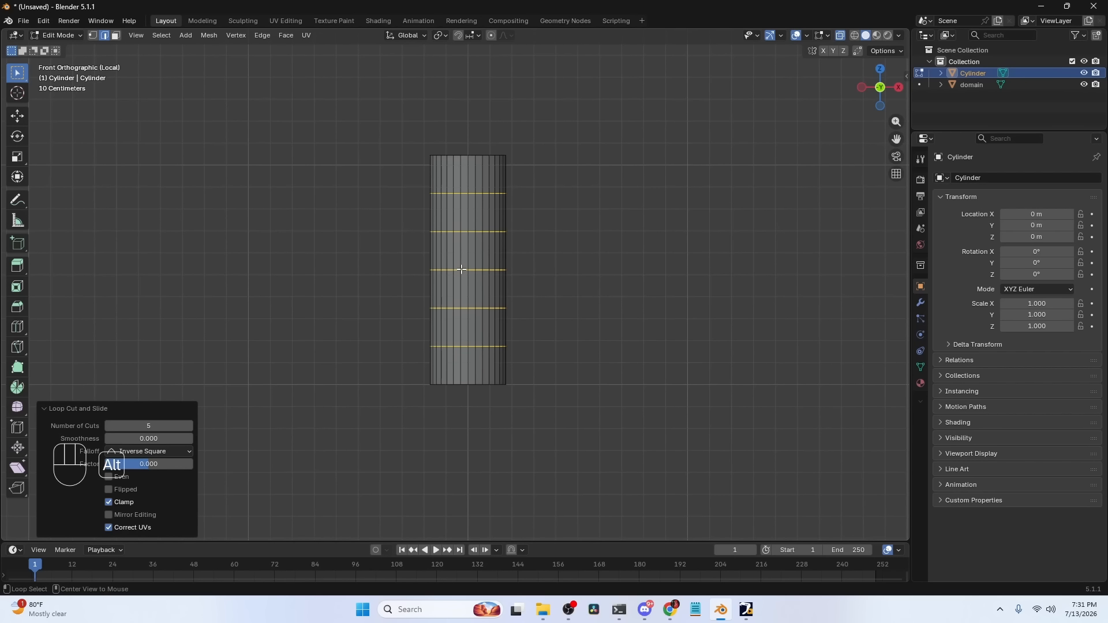
pyautogui.keyDown('alt'); pyautogui.click(464, 270); pyautogui.keyUp('alt')
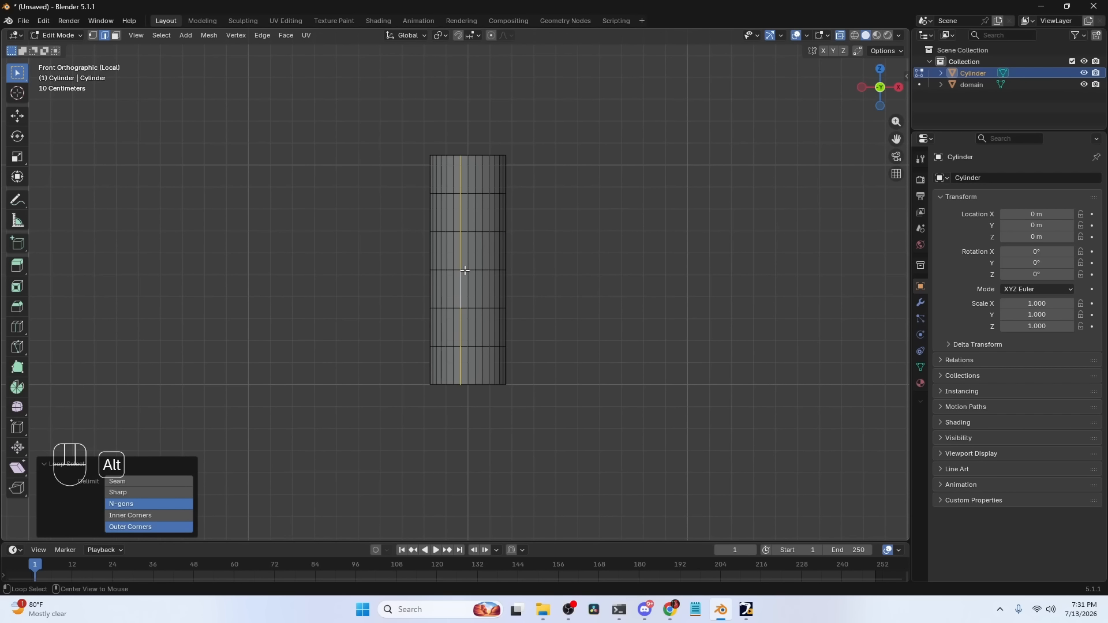
pyautogui.keyDown('alt'); pyautogui.click(465, 270); pyautogui.keyUp('alt')
pyautogui.scroll(2, 522, 246)
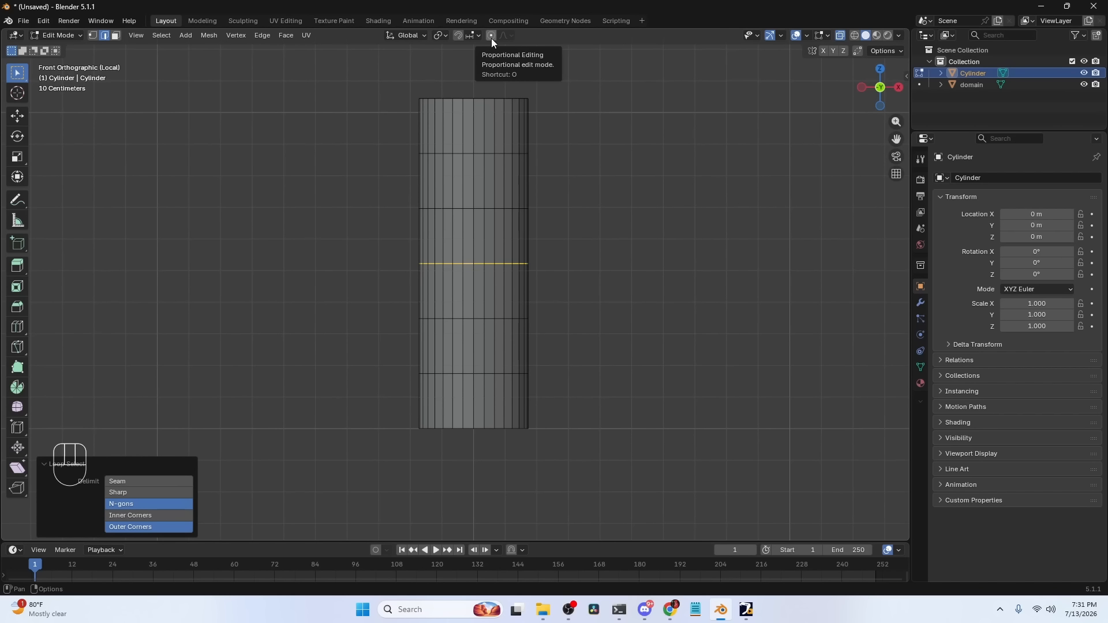
pyautogui.press('o')
pyautogui.press('o')
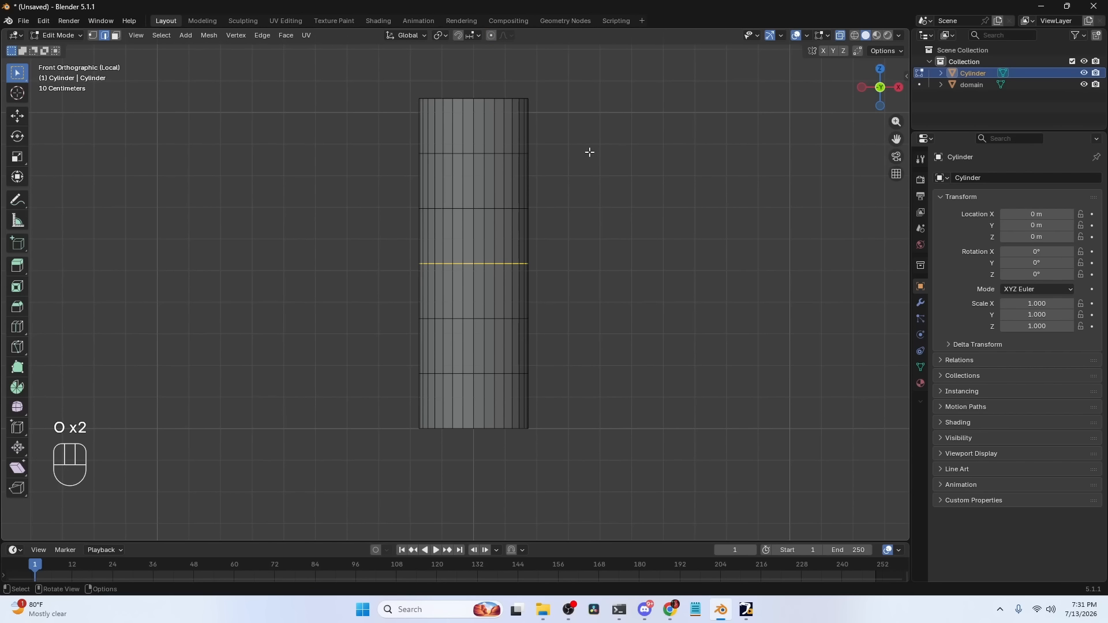
pyautogui.click(508, 34)
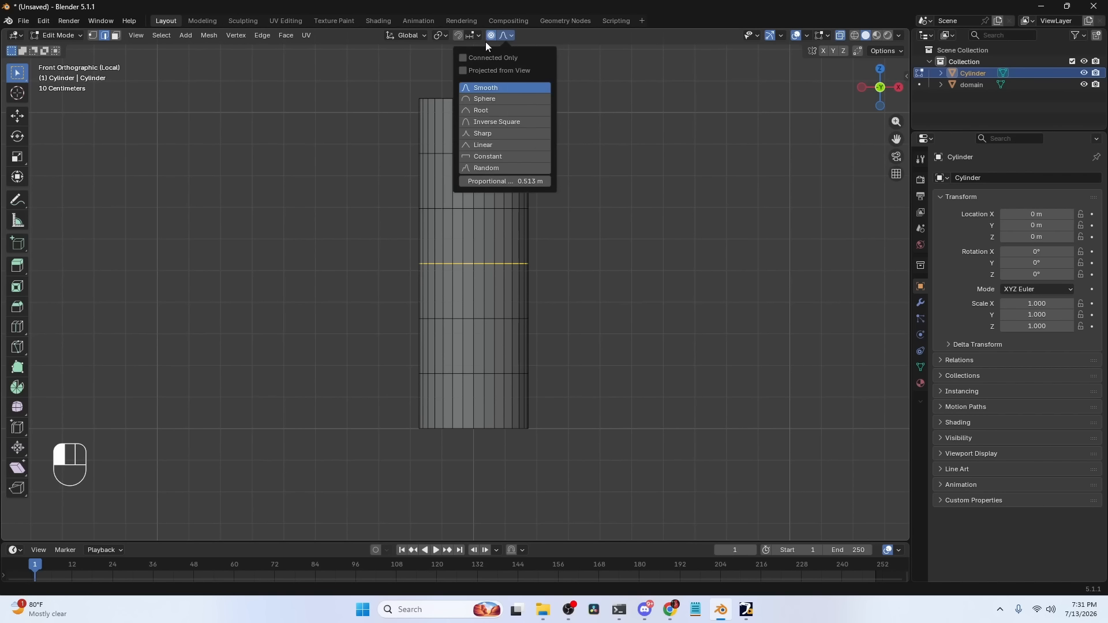
pyautogui.click(493, 98)
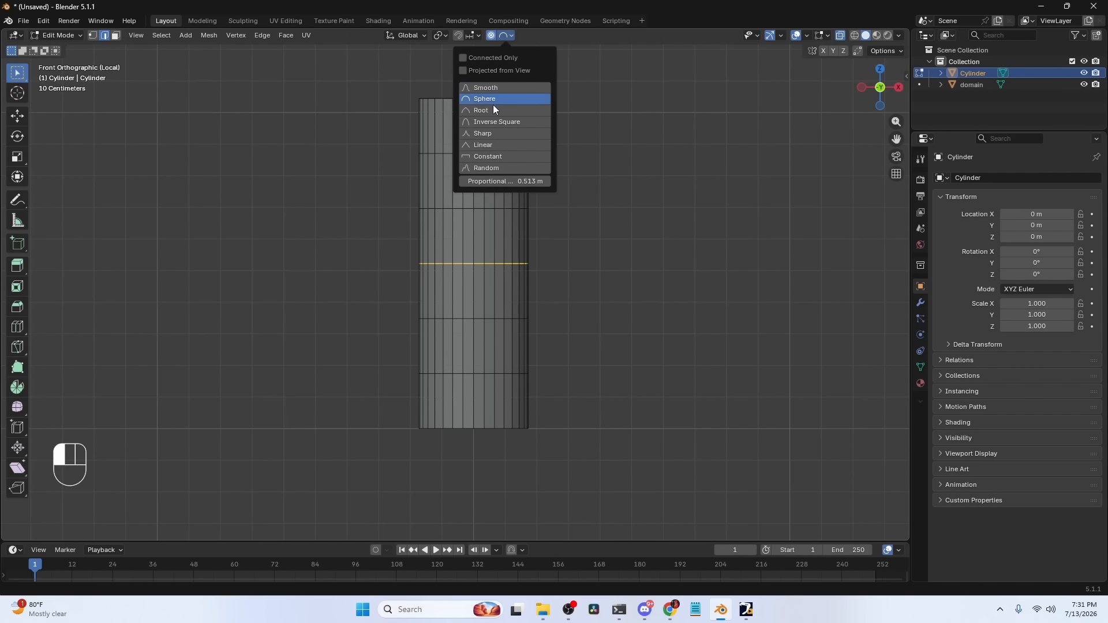
# Scale the middle loop about 2.8 times in X and Y with Z locked, using a proportional size of about 0.62, to form a barrel
pyautogui.press('s')
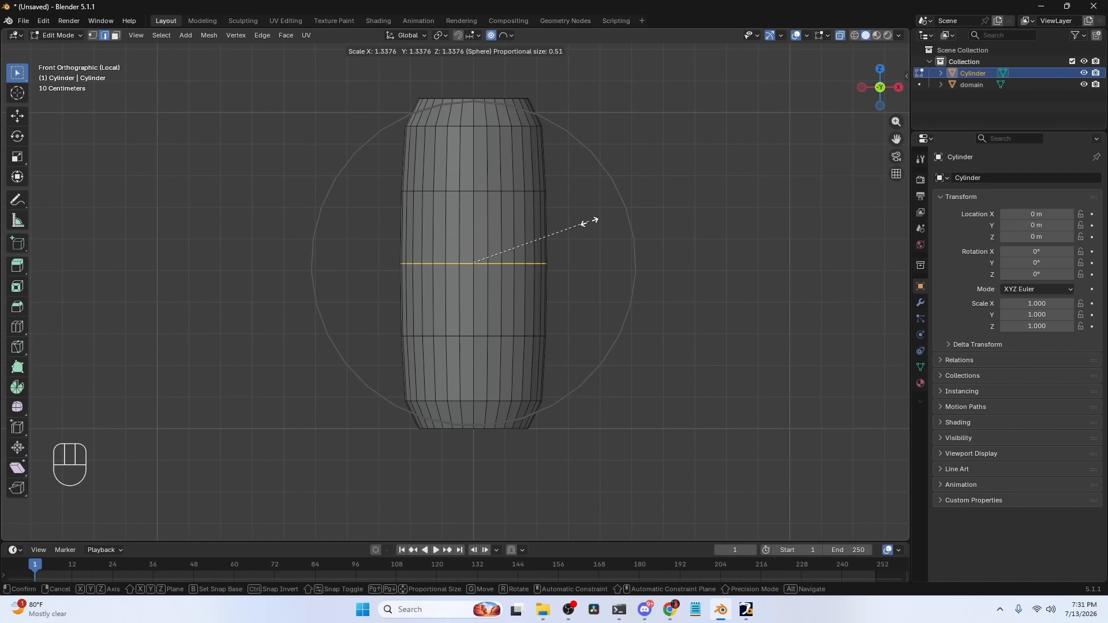
pyautogui.scroll(5, 589, 222)
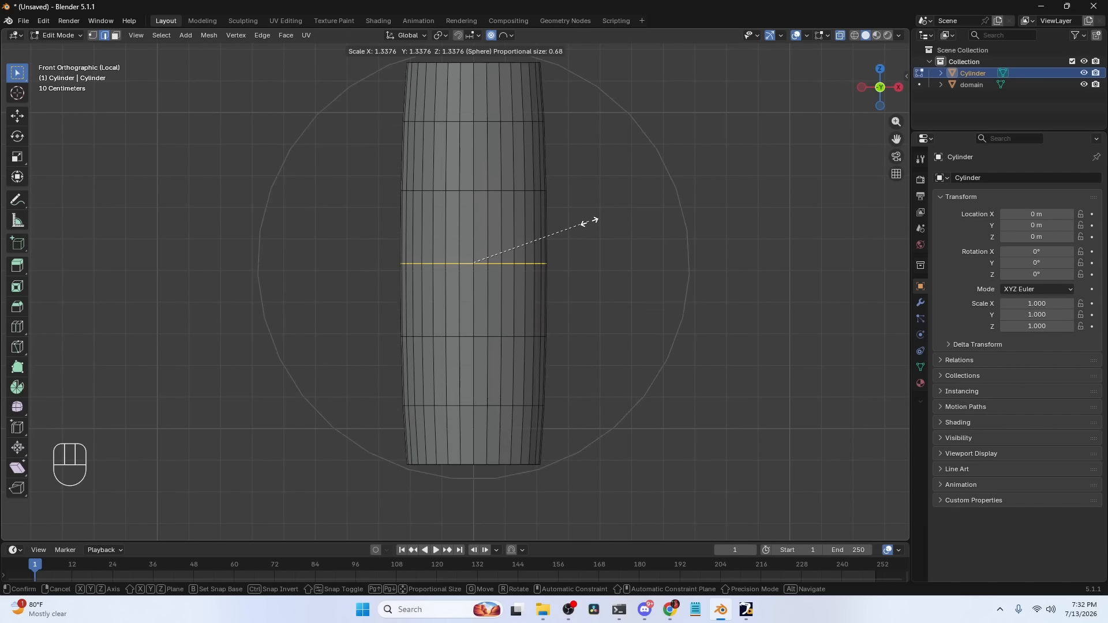
pyautogui.scroll(-3, 589, 222)
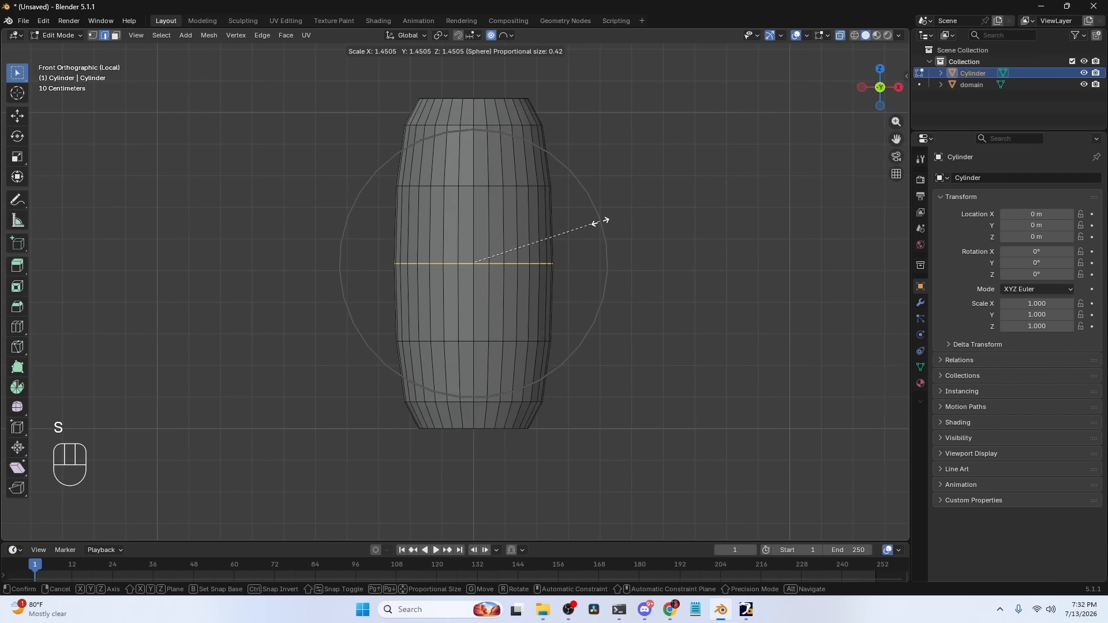
pyautogui.hotkey('shift', 'z')
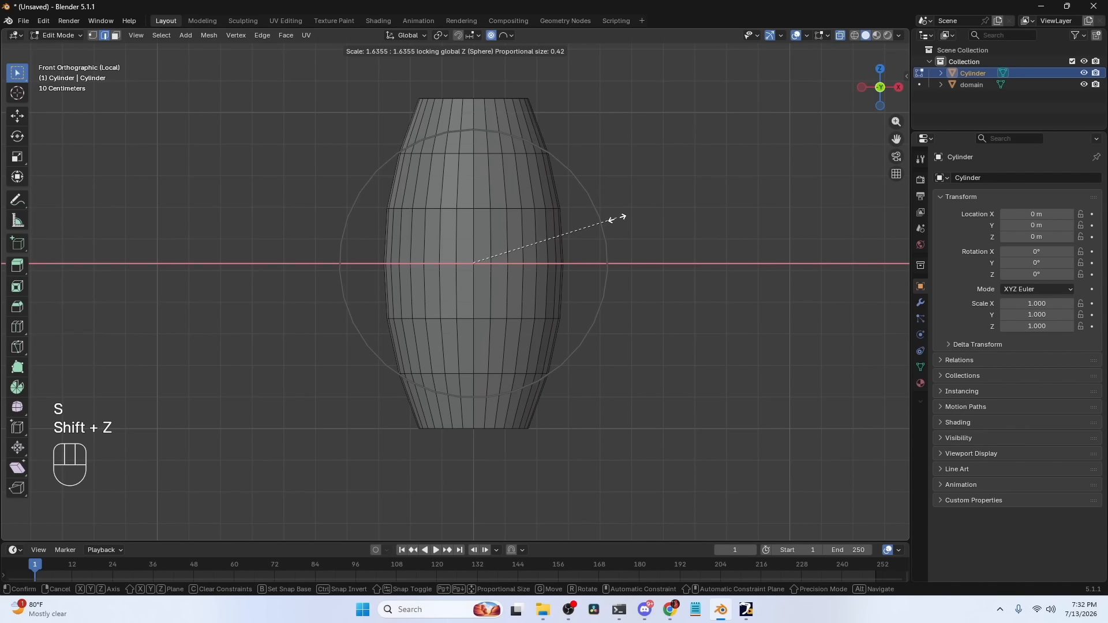
pyautogui.scroll(-4, 661, 222)
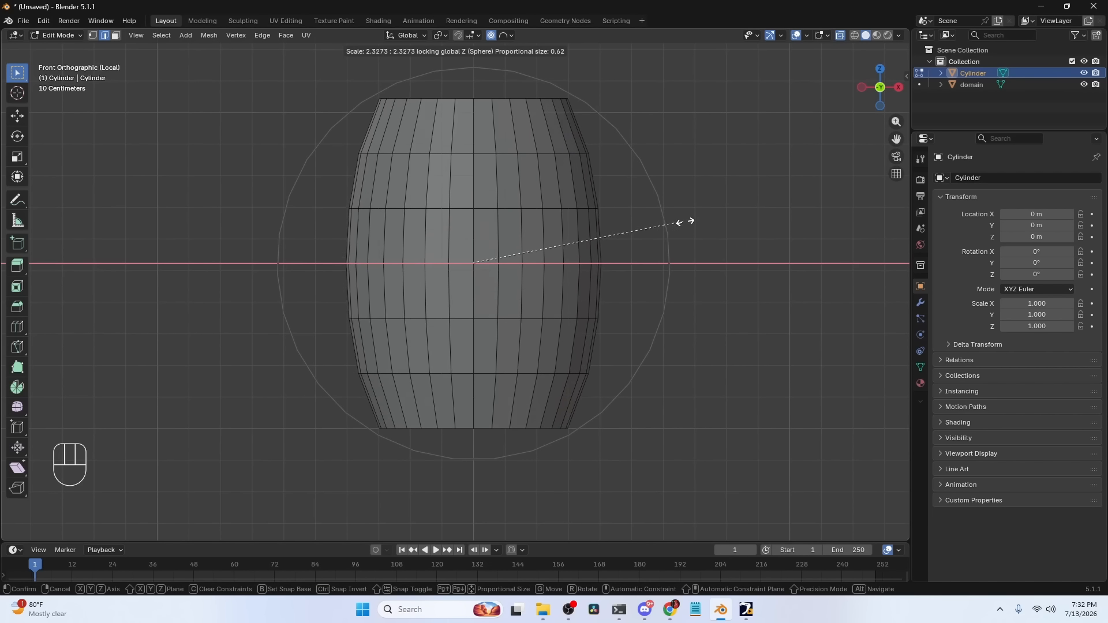
pyautogui.click(728, 222)
pyautogui.moveTo(666, 237); pyautogui.dragTo(467, 182, button='middle')
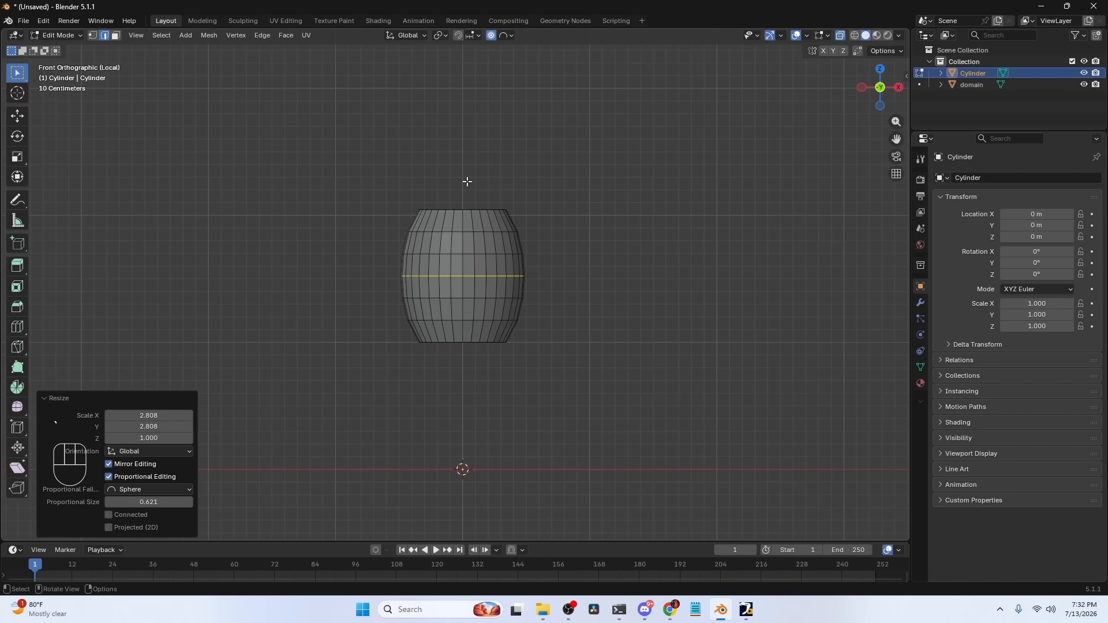
# Reveal the hidden geometry and clear the selection
pyautogui.hotkey('alt', 'h')
pyautogui.click(554, 266)
pyautogui.moveTo(575, 303); pyautogui.dragTo(511, 232, button='middle')
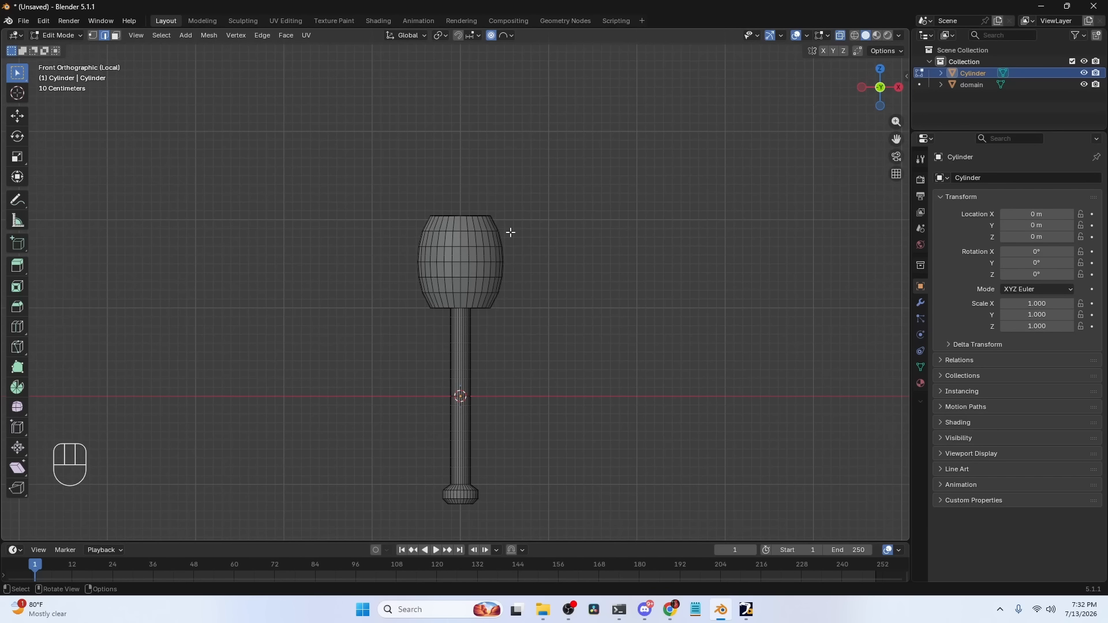
# Turn off proportional editing and bevel the five horizontal edge loops of the barrel head to a width of about 0.029 m
pyautogui.scroll(3, 511, 232)
pyautogui.keyDown('alt'); pyautogui.click(464, 192); pyautogui.keyUp('alt')
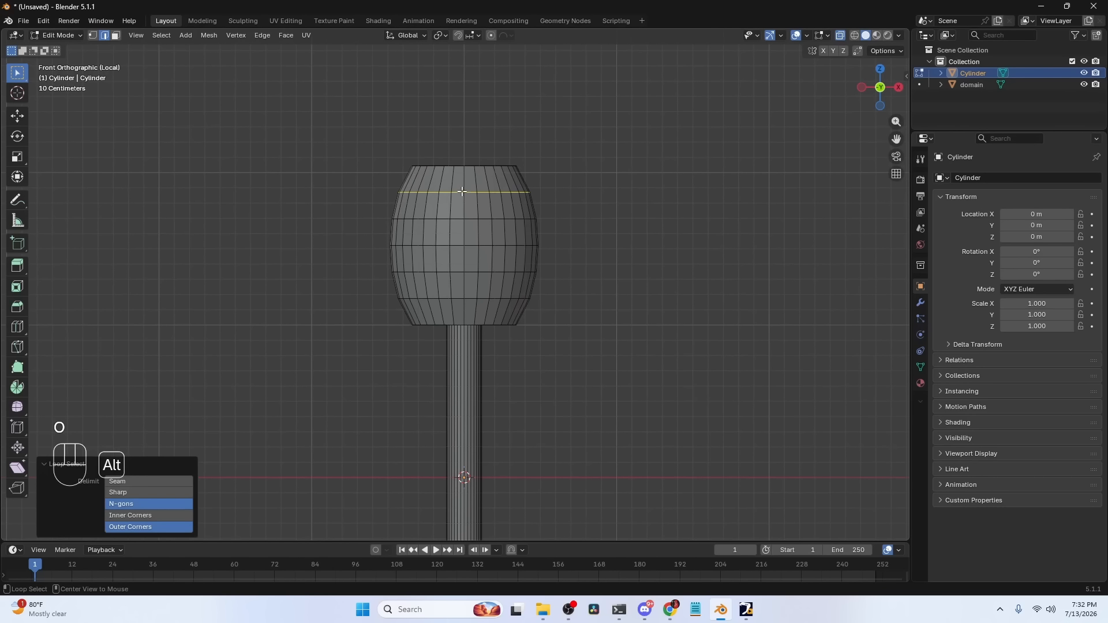
pyautogui.keyDown('alt'); pyautogui.keyDown('shift'); pyautogui.click(453, 220); pyautogui.keyUp('shift'); pyautogui.keyUp('alt')
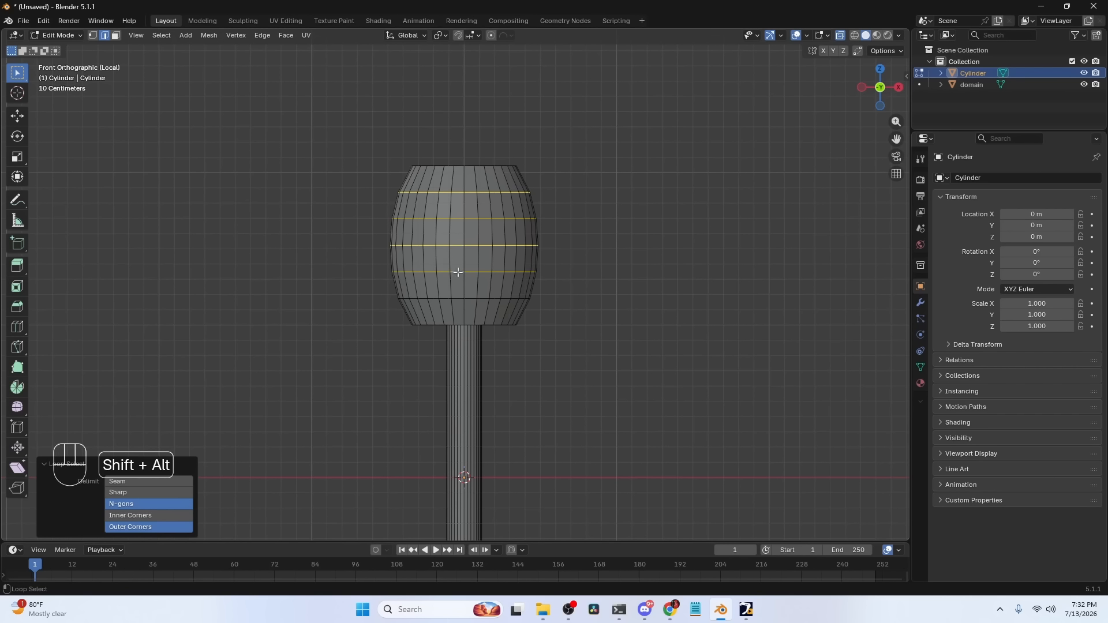
pyautogui.keyDown('alt'); pyautogui.keyDown('shift'); pyautogui.click(455, 298); pyautogui.keyUp('shift'); pyautogui.keyUp('alt')
pyautogui.scroll(2, 455, 296)
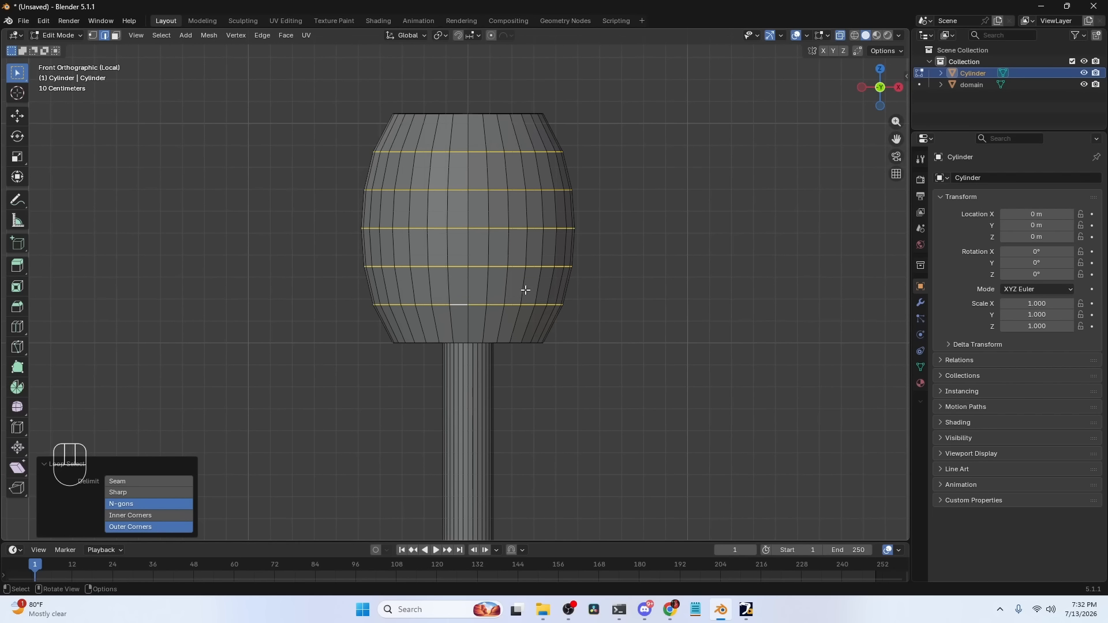
pyautogui.hotkey('ctrl', 'b')
pyautogui.press('shift')
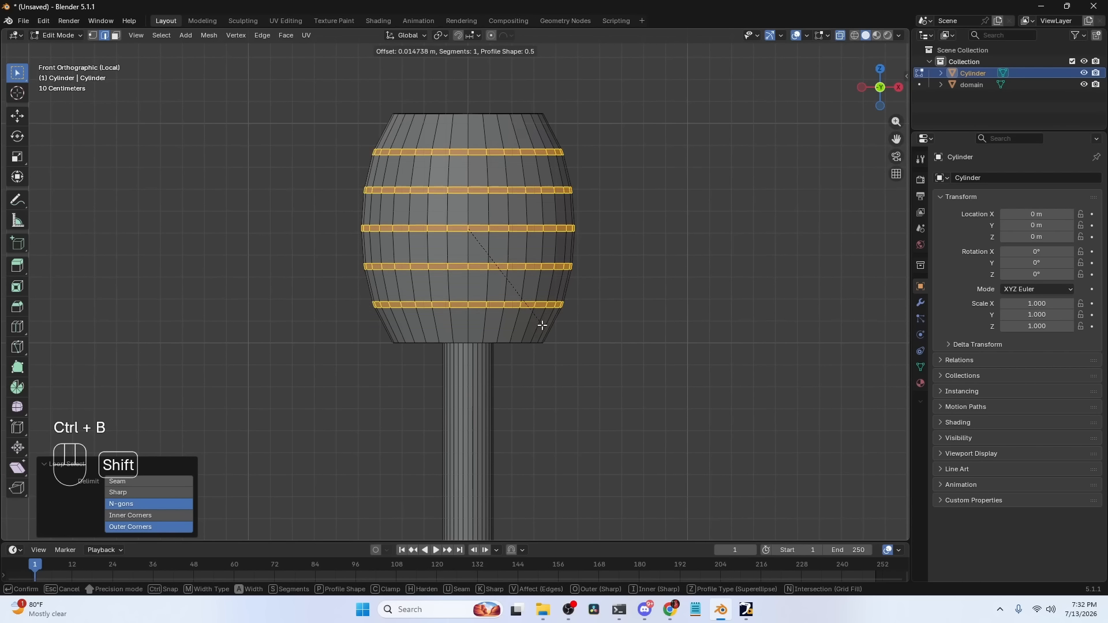
pyautogui.click(554, 353)
# Extrude the five bevelled bands and scale them inward in X and Y with Z locked to form grooves
pyautogui.keyDown('shift'); pyautogui.moveTo(532, 326); pyautogui.dragTo(541, 352, button='middle'); pyautogui.keyUp('shift')
pyautogui.press('e')
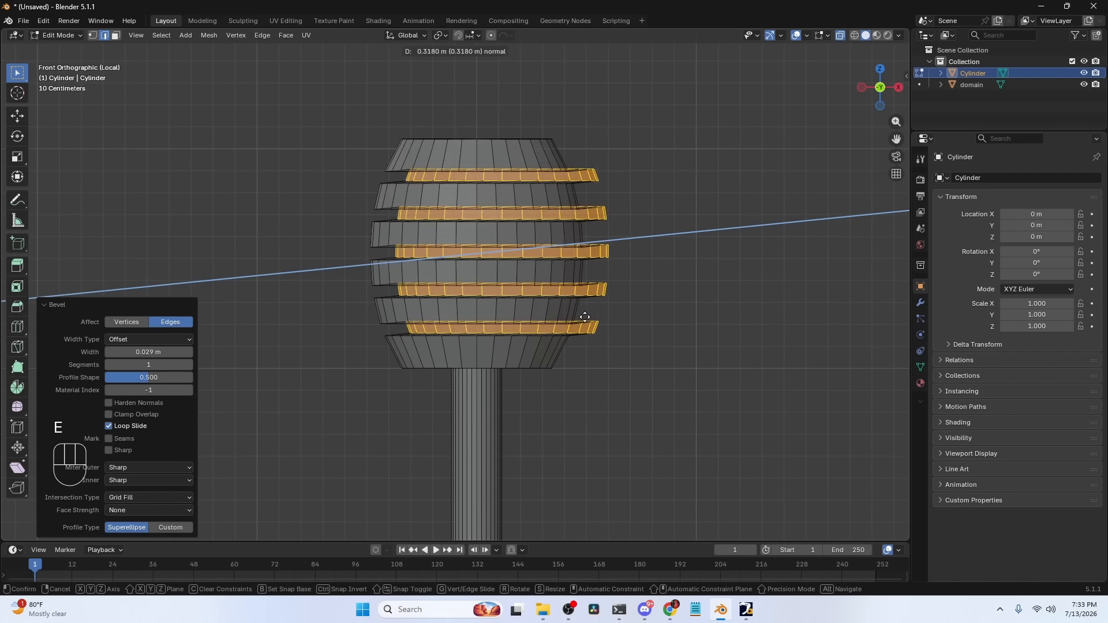
pyautogui.press('s')
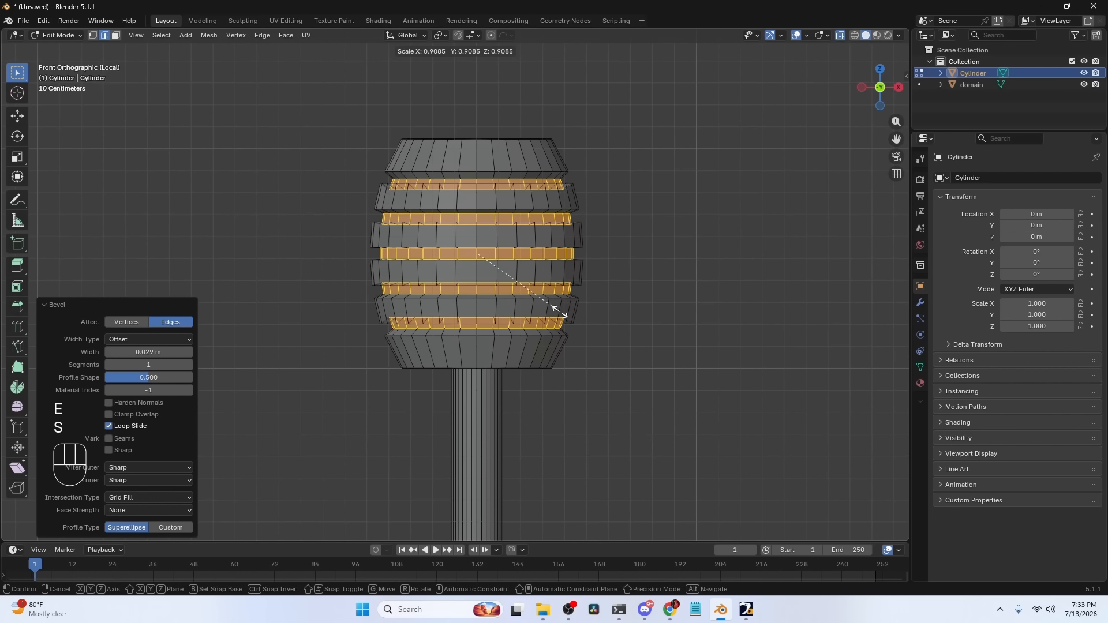
pyautogui.hotkey('shift', 'z')
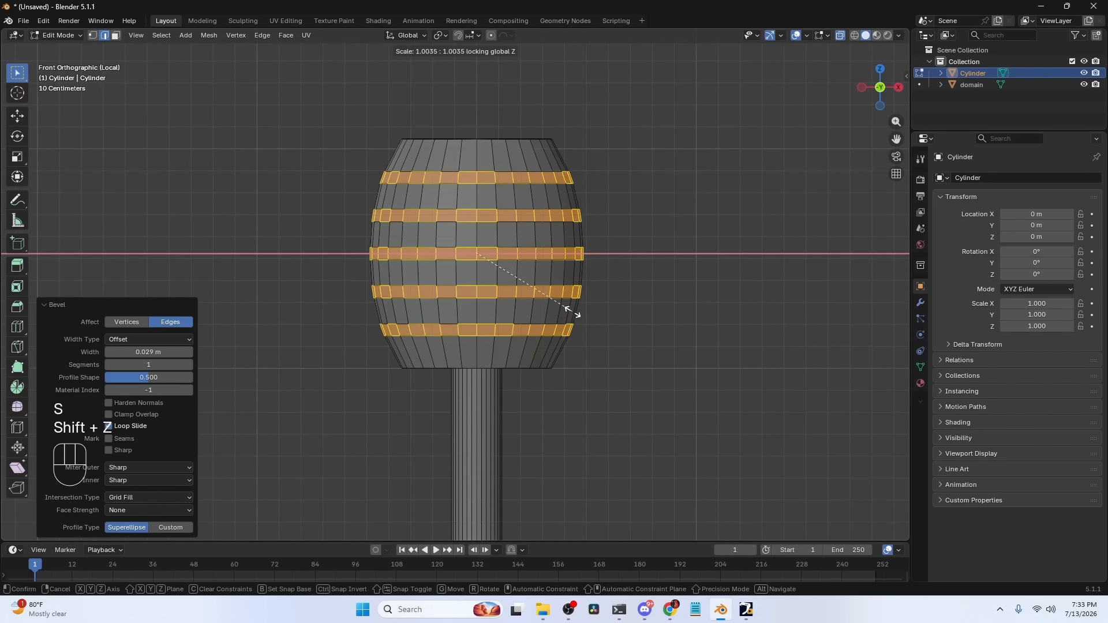
pyautogui.click(532, 303)
pyautogui.moveTo(552, 306); pyautogui.dragTo(556, 368, button='middle')
pyautogui.scroll(5, 556, 368)
# Return to Object Mode and add a Bevel modifier with 2 segments to the dipper
pyautogui.press('Tab')
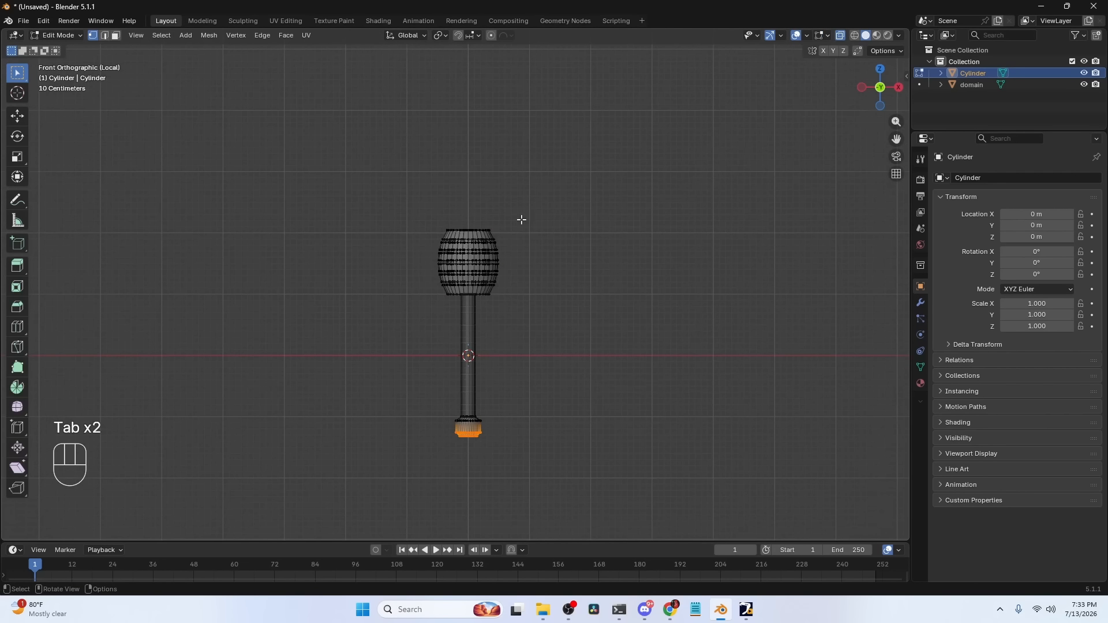
pyautogui.scroll(4, 521, 220)
pyautogui.press('Tab')
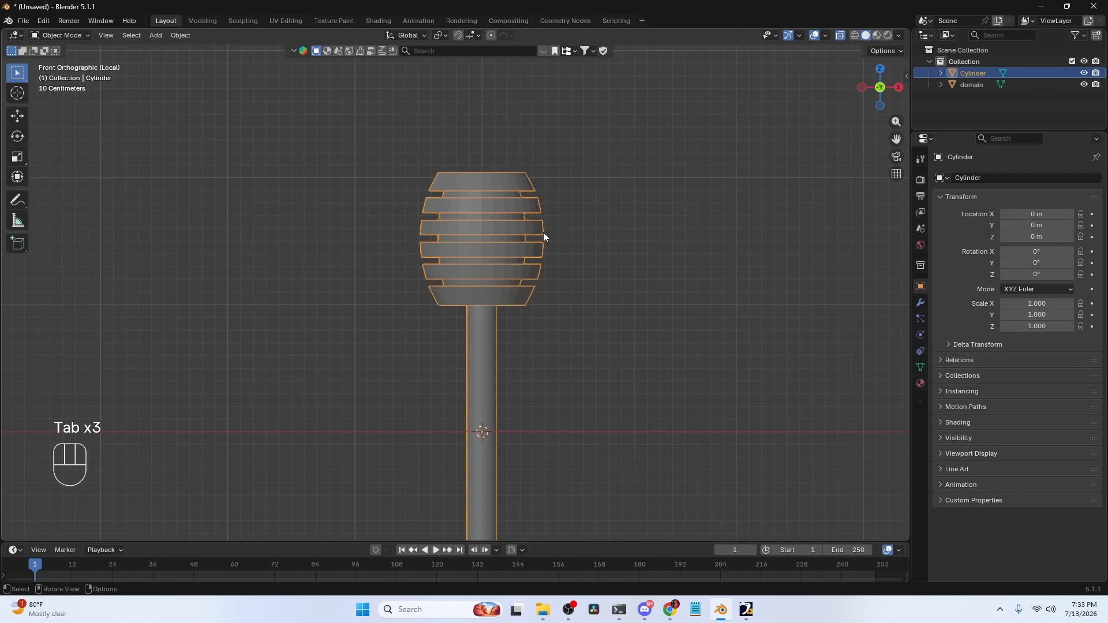
pyautogui.click(920, 302)
pyautogui.click(1002, 178)
pyautogui.write('bev')
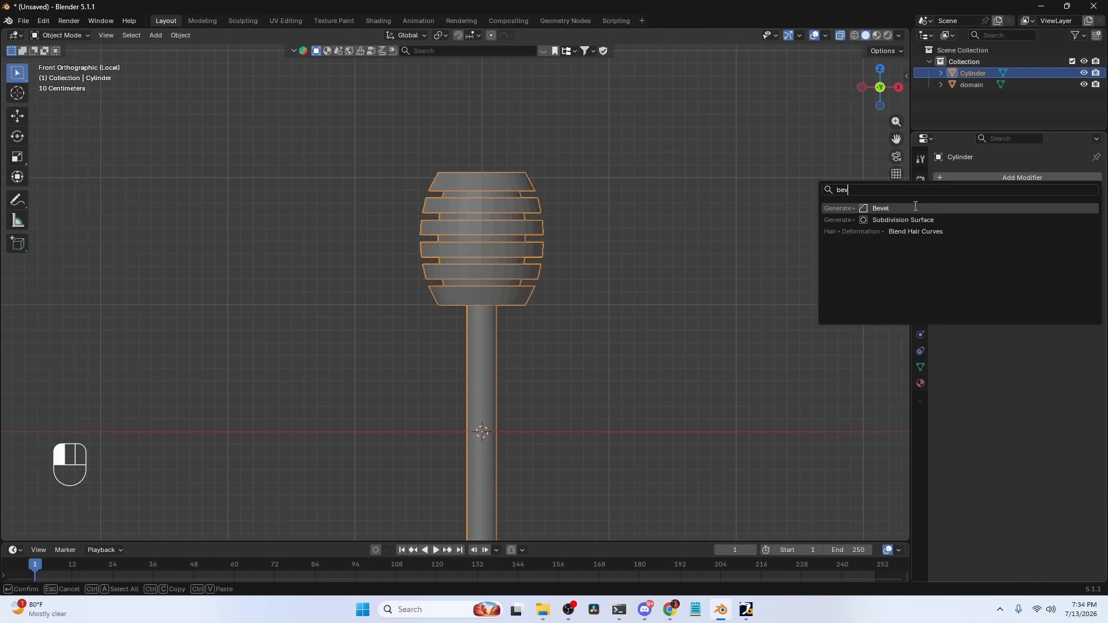
pyautogui.click(916, 207)
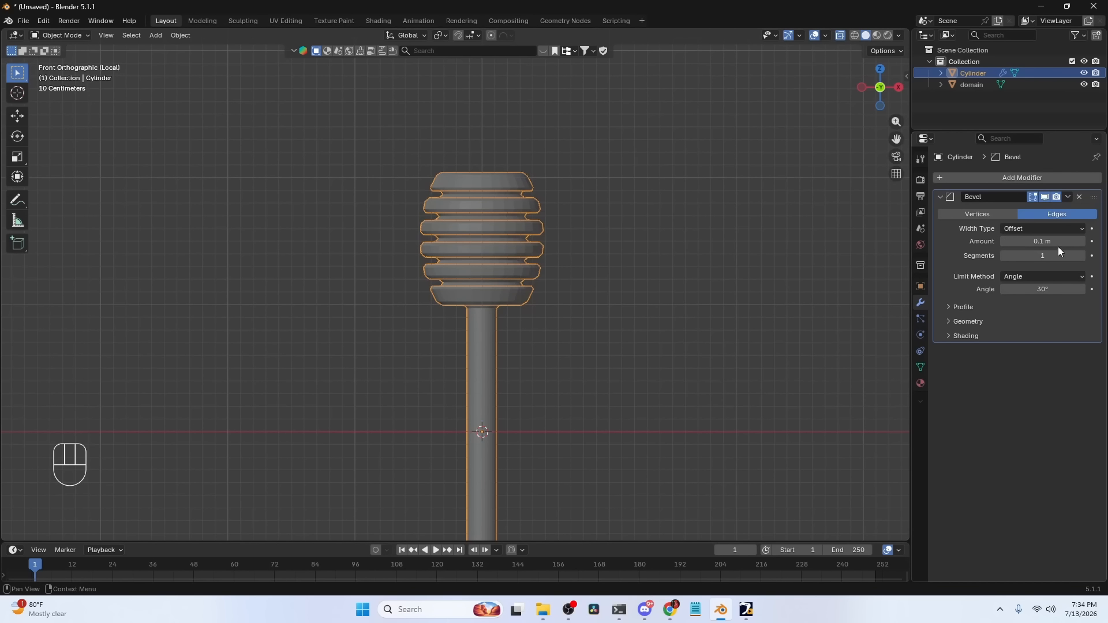
pyautogui.click(1083, 256)
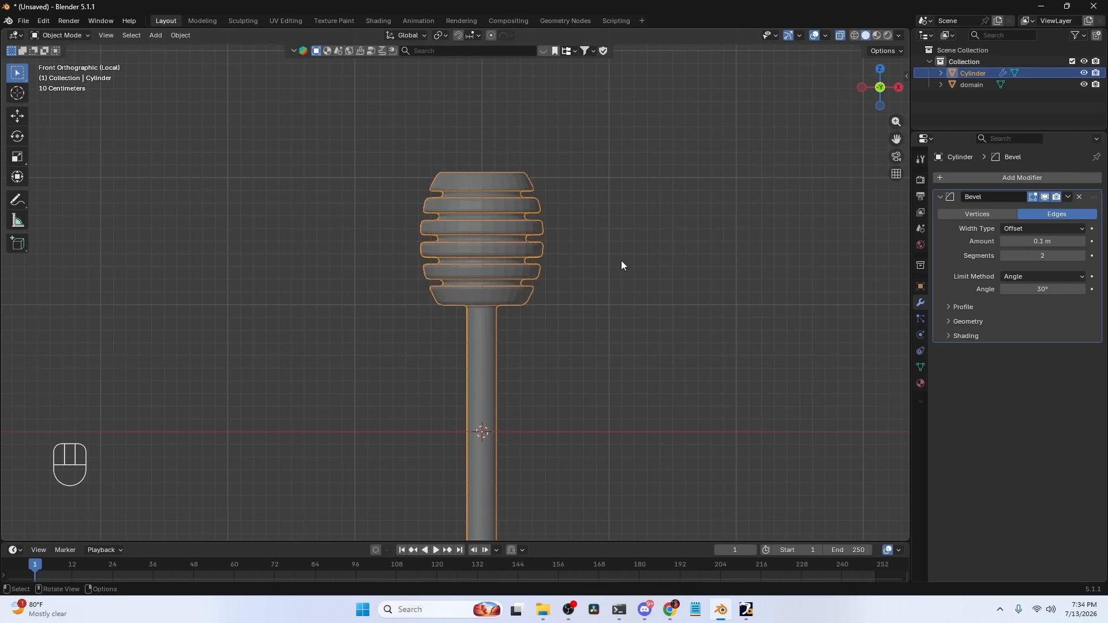
# Turn off X-ray, add a level 2 Subdivision Surface modifier to the dipper and shade it smooth
pyautogui.hotkey('alt', 'z')
pyautogui.moveTo(629, 261); pyautogui.dragTo(639, 298, button='middle')
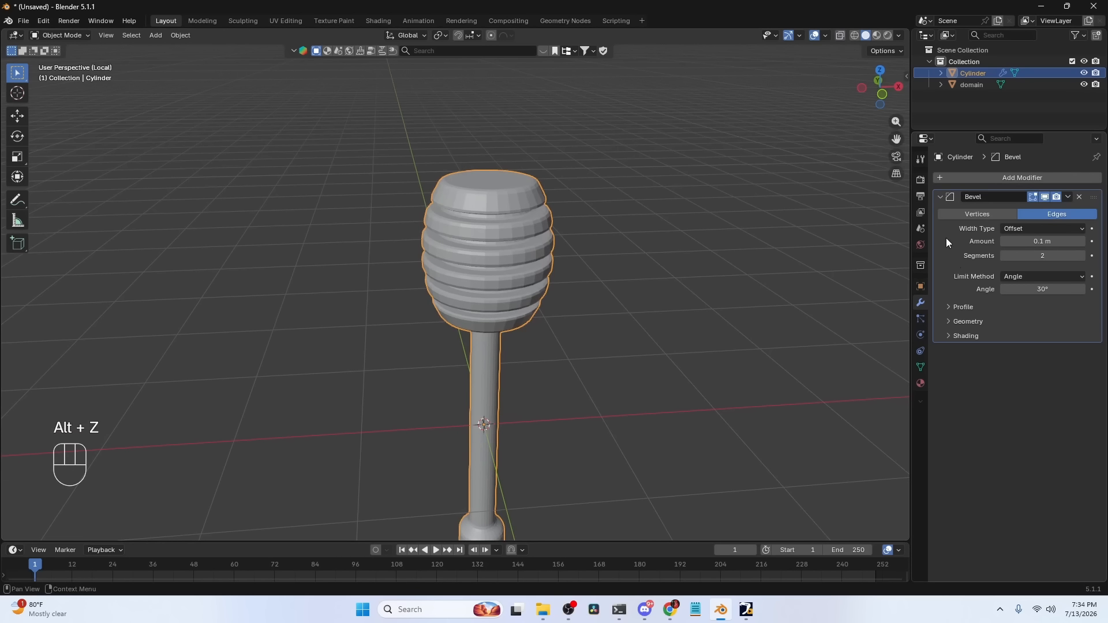
pyautogui.hotkey('ctrl', '2')
pyautogui.press('`')
pyautogui.click(512, 160)
pyautogui.rightClick(484, 250)
pyautogui.click(485, 251)
pyautogui.scroll(3, 485, 250)
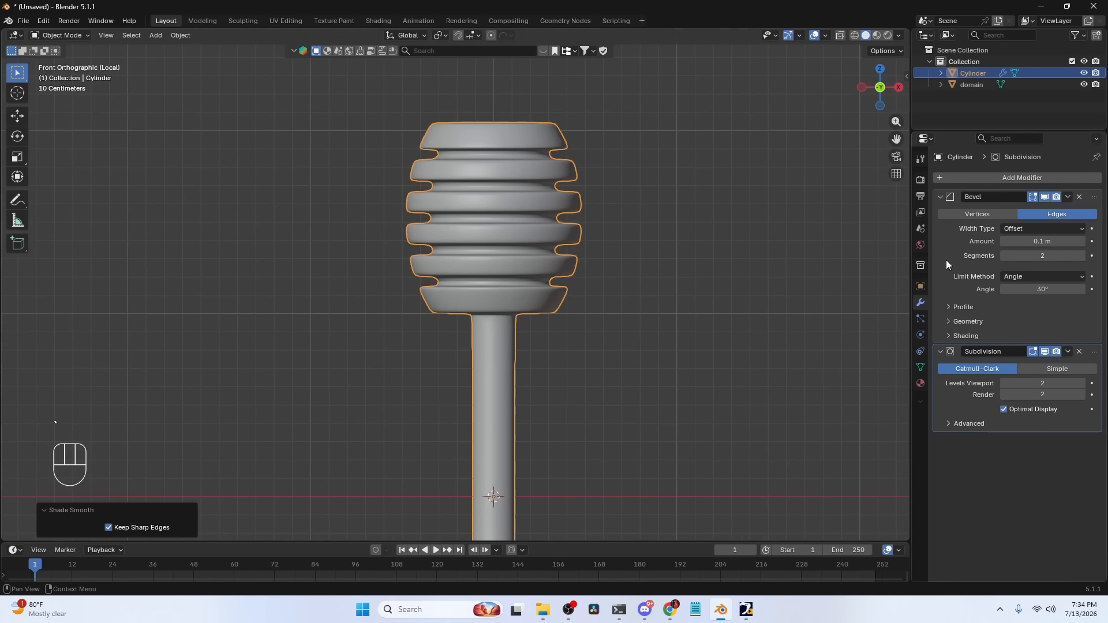
# Set the Bevel modifier's amount to 0.01 m and its segments to 1
pyautogui.click(1080, 256)
pyautogui.click(1030, 242)
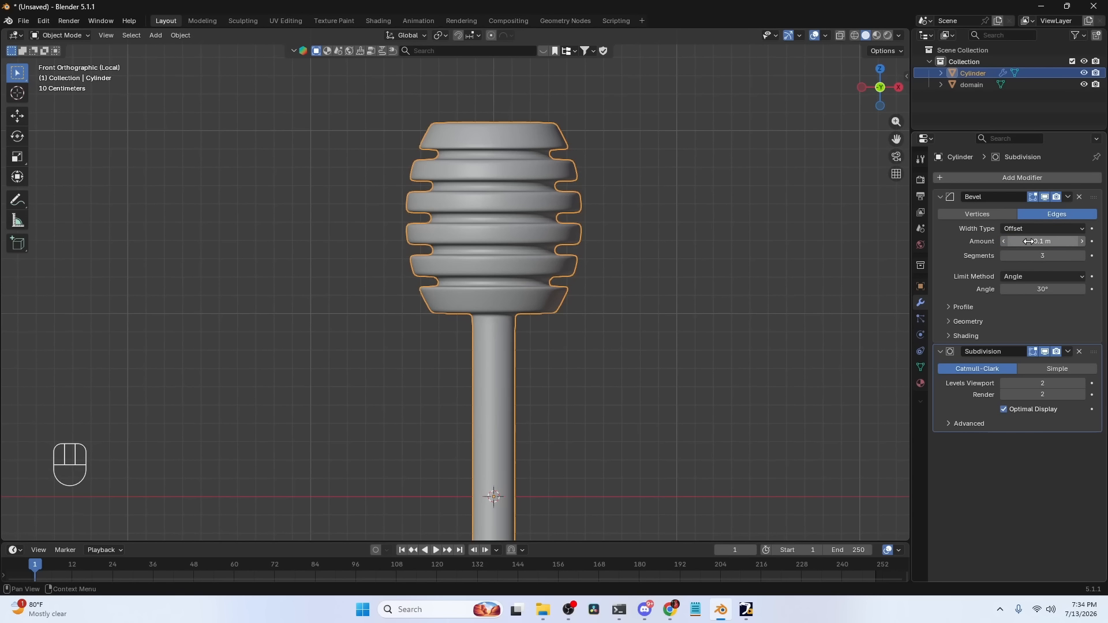
pyautogui.write('0.01')
pyautogui.press('Return')
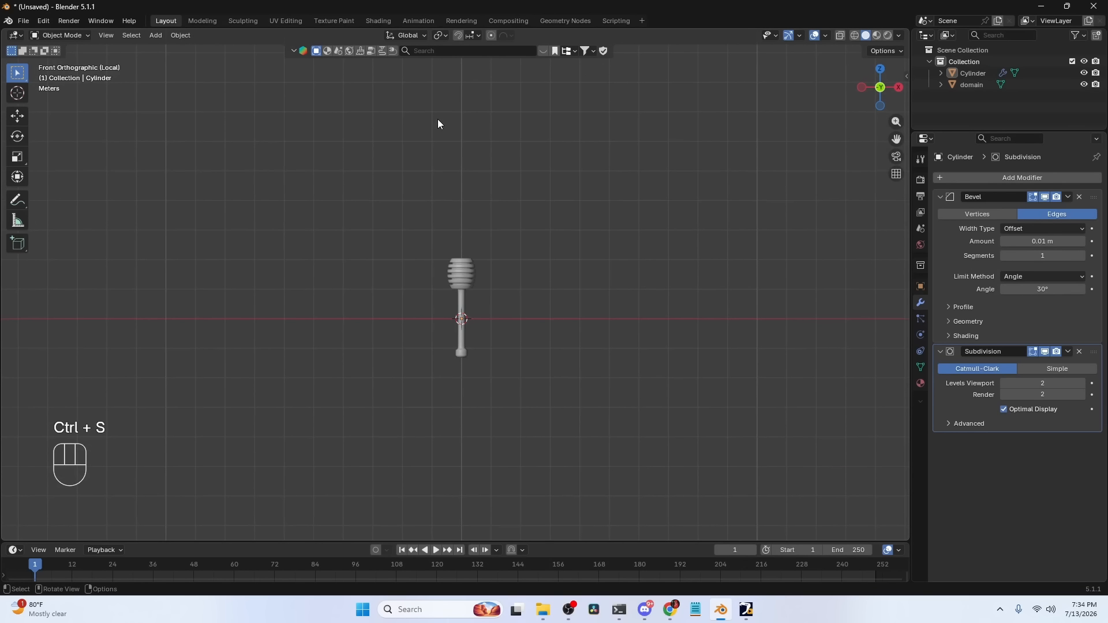
# Exit local view and turn on X-ray to show the dipper inside the domain cube
pyautogui.press('/')
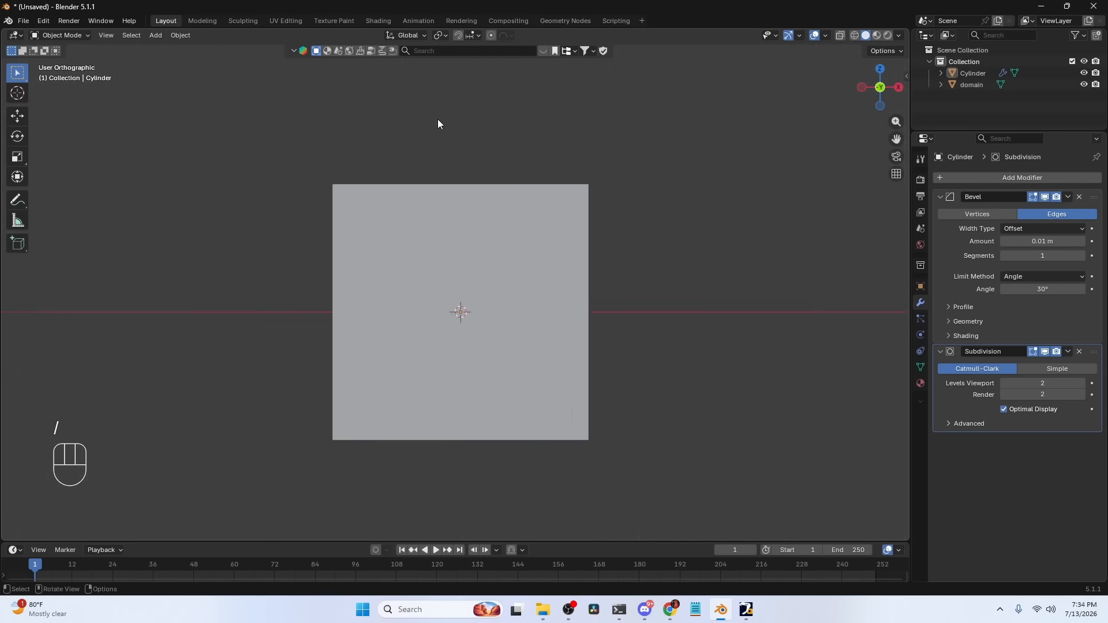
pyautogui.hotkey('alt', 'z')
pyautogui.scroll(-4, 441, 182)
pyautogui.click(451, 218)
pyautogui.press('g')
pyautogui.click(458, 237)
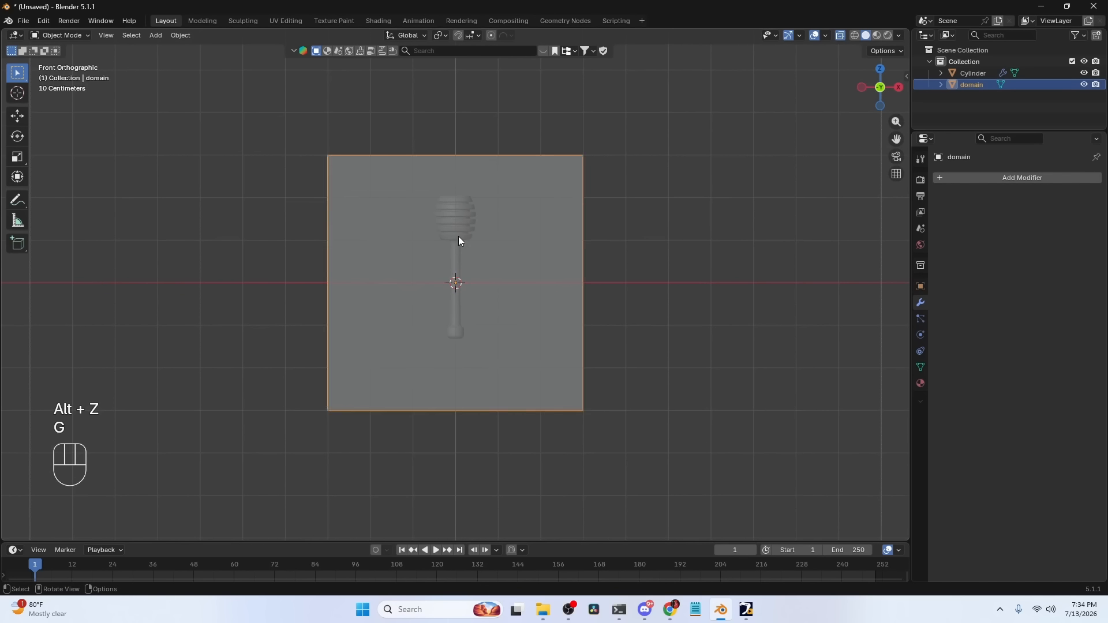
# Rotate the dipper about -126° around Y and move it to about X 1.67 m, Z 0.38 m, with its head angled down
pyautogui.click(458, 236)
pyautogui.press('g')
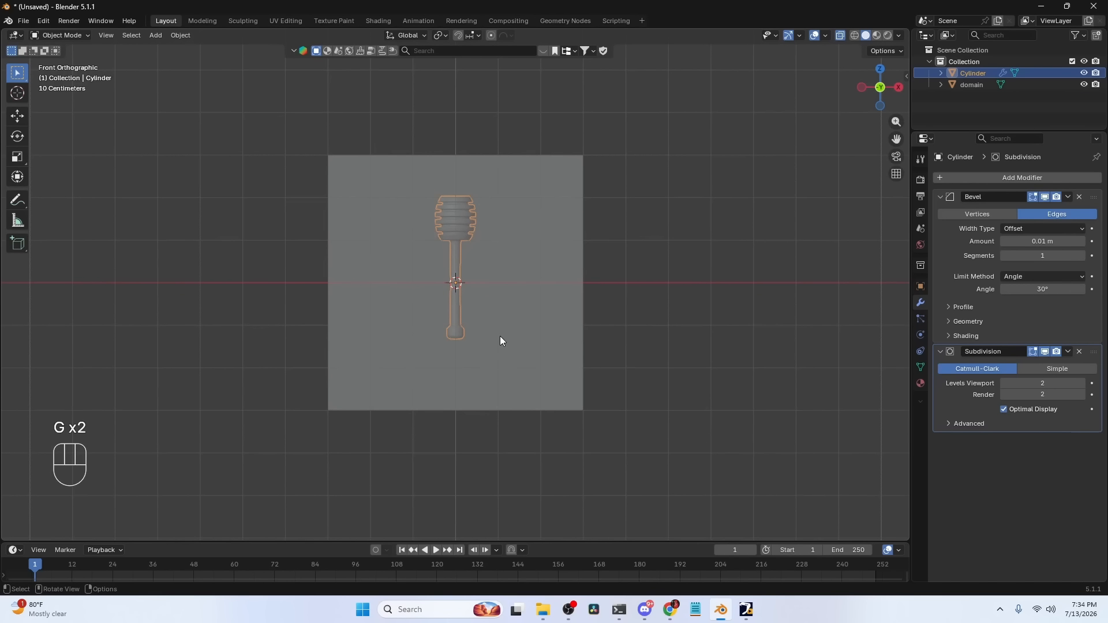
pyautogui.press('r')
pyautogui.click(513, 188)
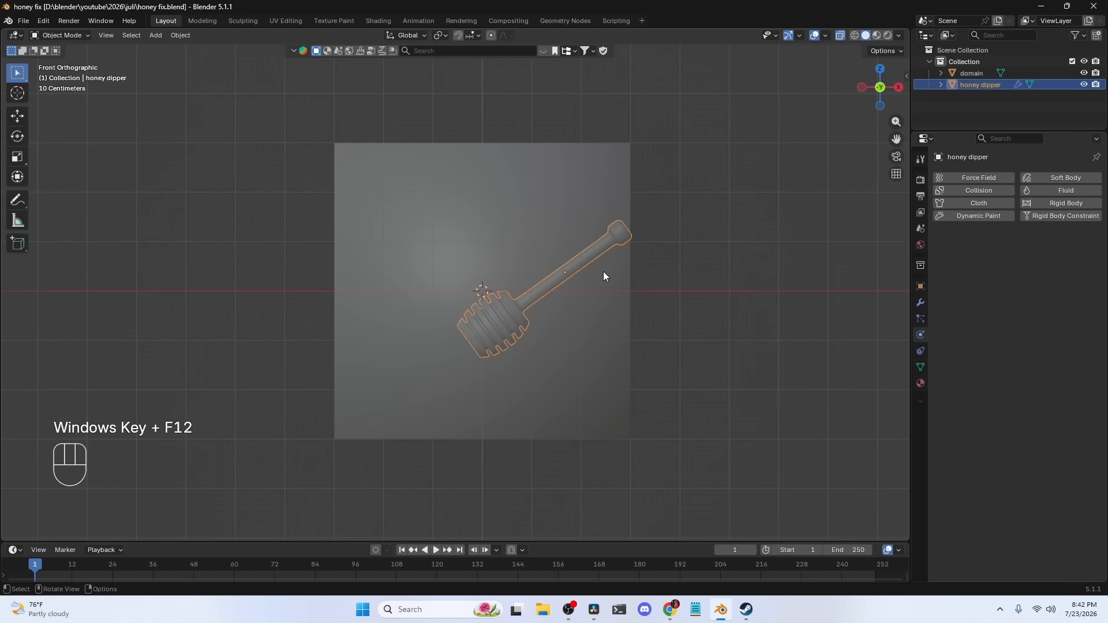
# Add an ico sphere and set its X, Y and Z dimensions to 0.15 m
pyautogui.hotkey('shift', 'a')
pyautogui.moveTo(606, 281)
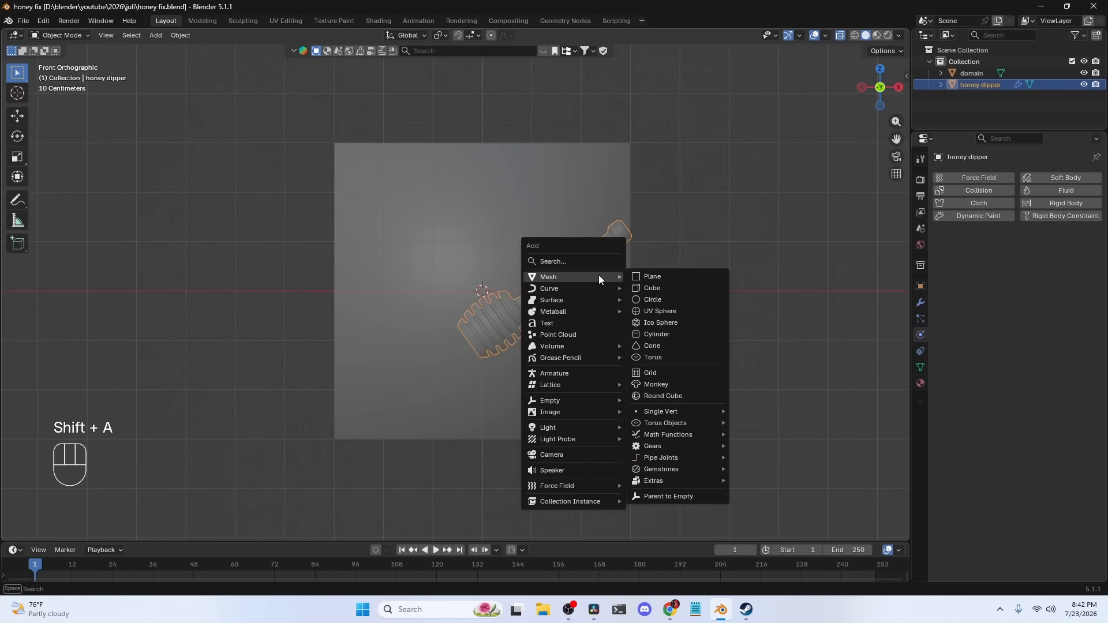
pyautogui.click(688, 322)
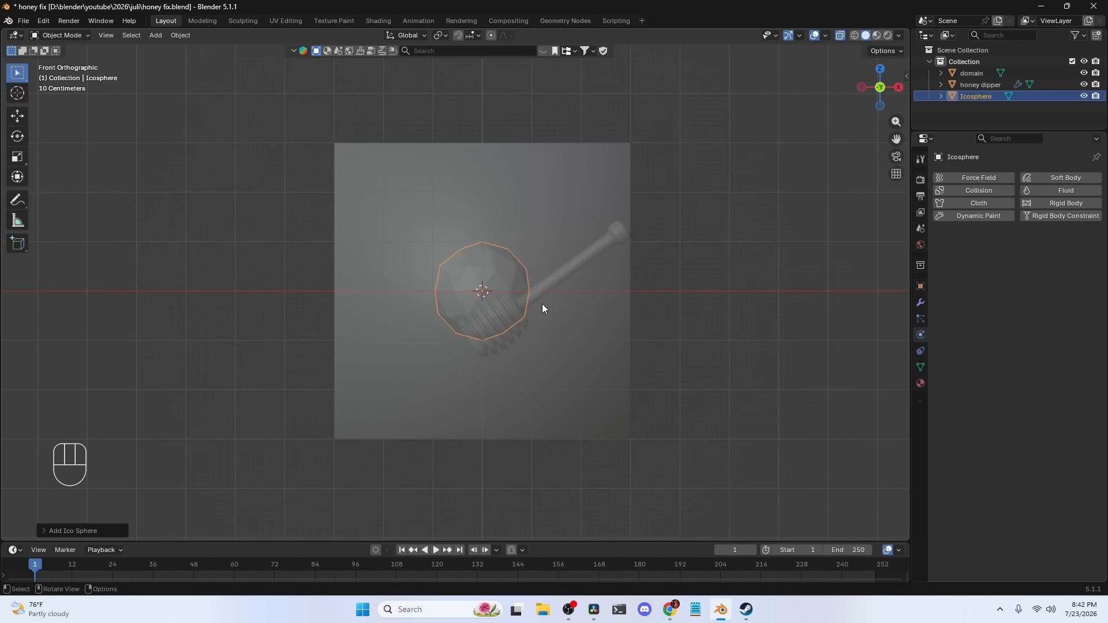
pyautogui.press('n')
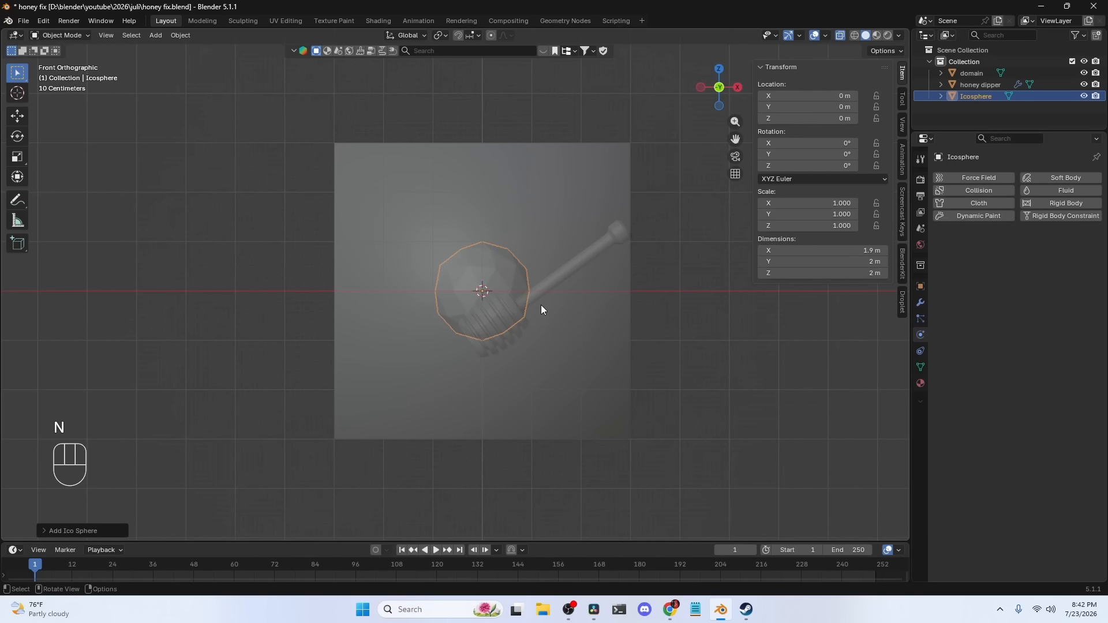
pyautogui.moveTo(791, 251); pyautogui.dragTo(791, 274)
pyautogui.write('.15')
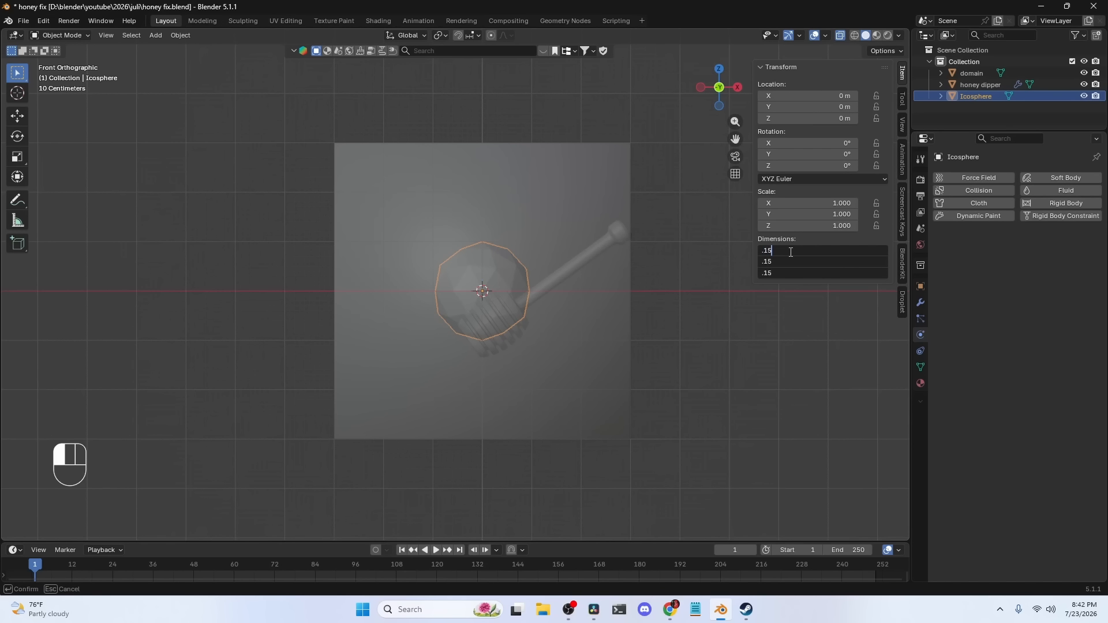
pyautogui.press('Return')
# Raise the small sphere along Z to about 2.59 m, near the domain's ceiling, and rename it flow
pyautogui.press('g')
pyautogui.press('z')
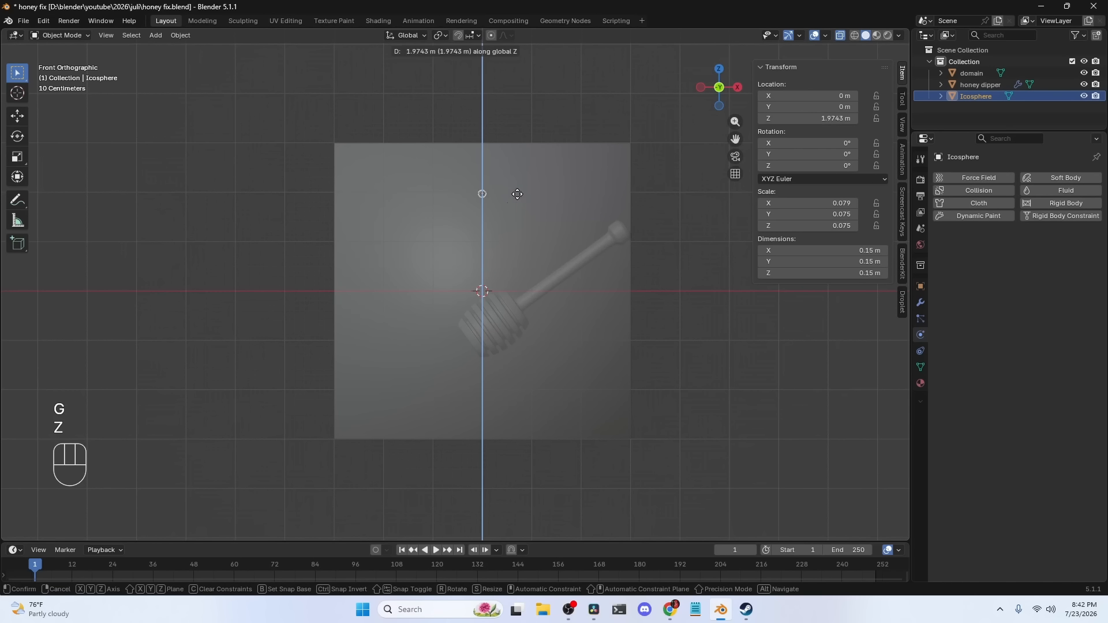
pyautogui.click(522, 168)
pyautogui.press('F2')
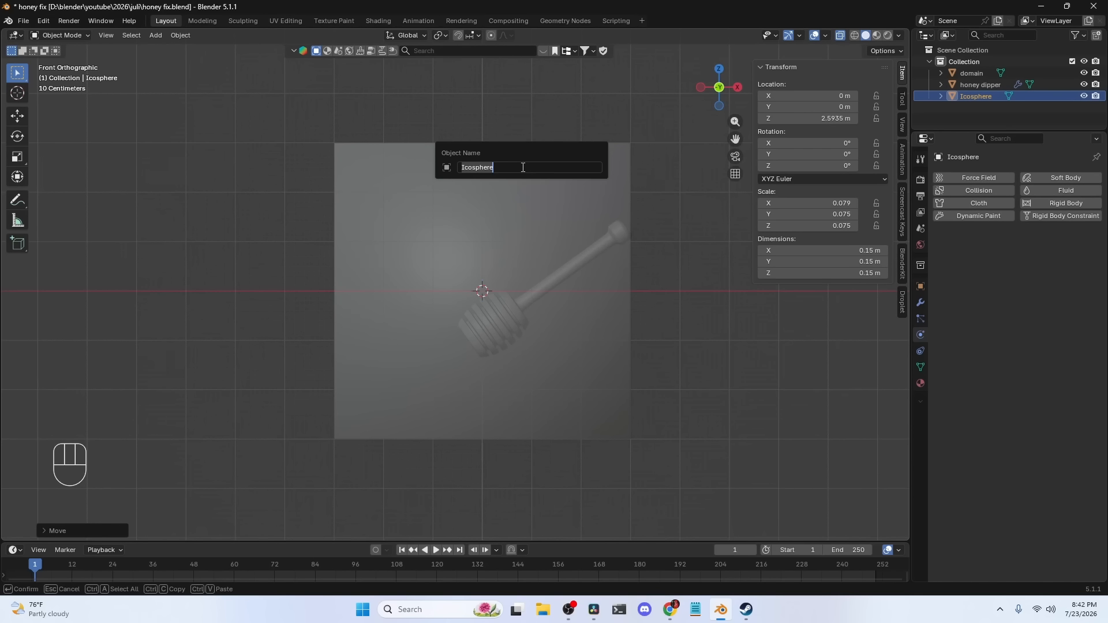
pyautogui.write('flow')
pyautogui.press('Return')
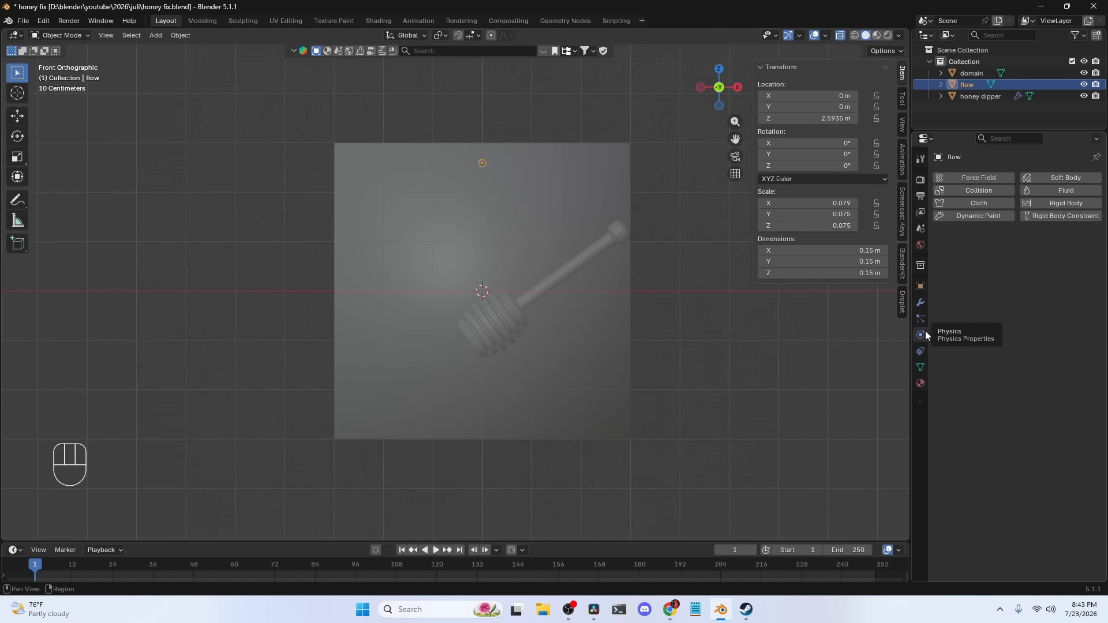
# Give the flow sphere Fluid physics of type Flow, with Liquid flow type and Inflow behavior
pyautogui.click(1060, 189)
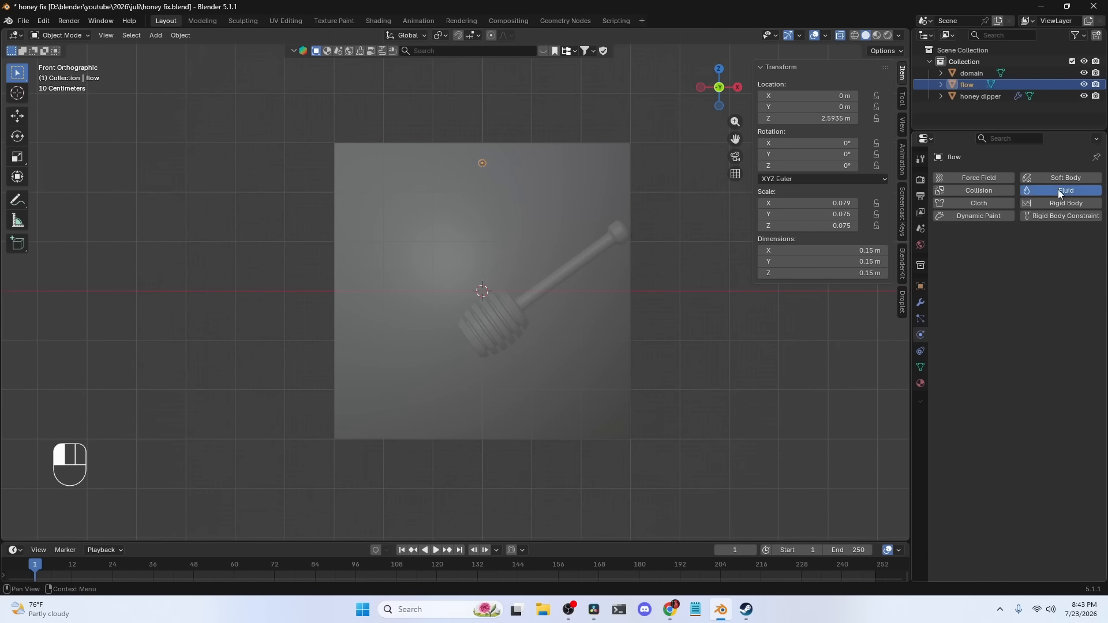
pyautogui.click(1043, 253)
pyautogui.click(1028, 227)
pyautogui.click(1027, 287)
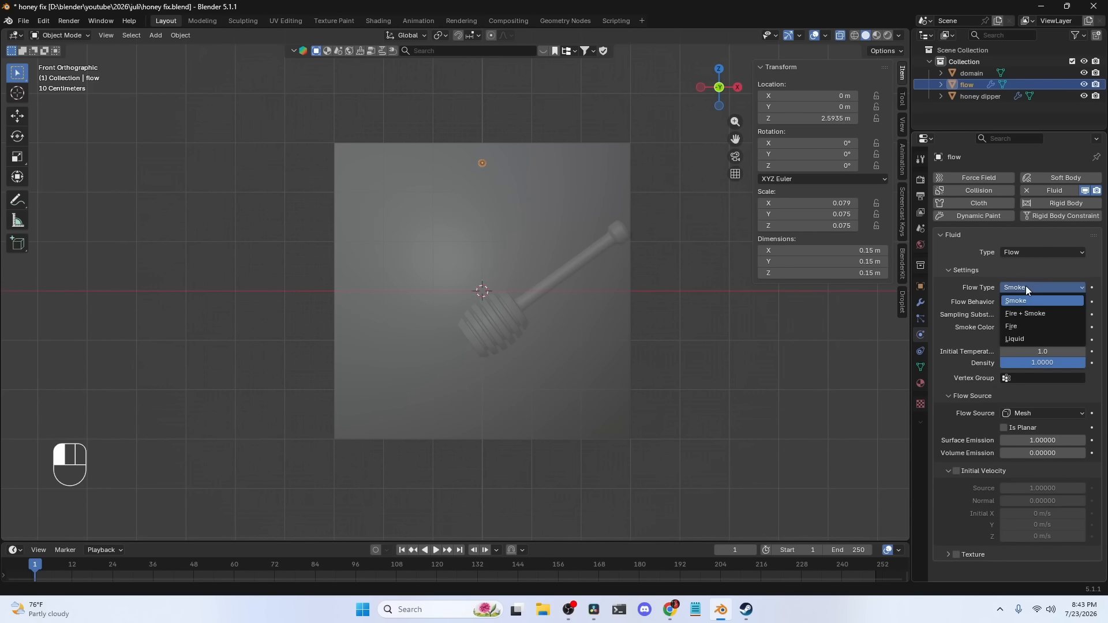
pyautogui.click(1024, 340)
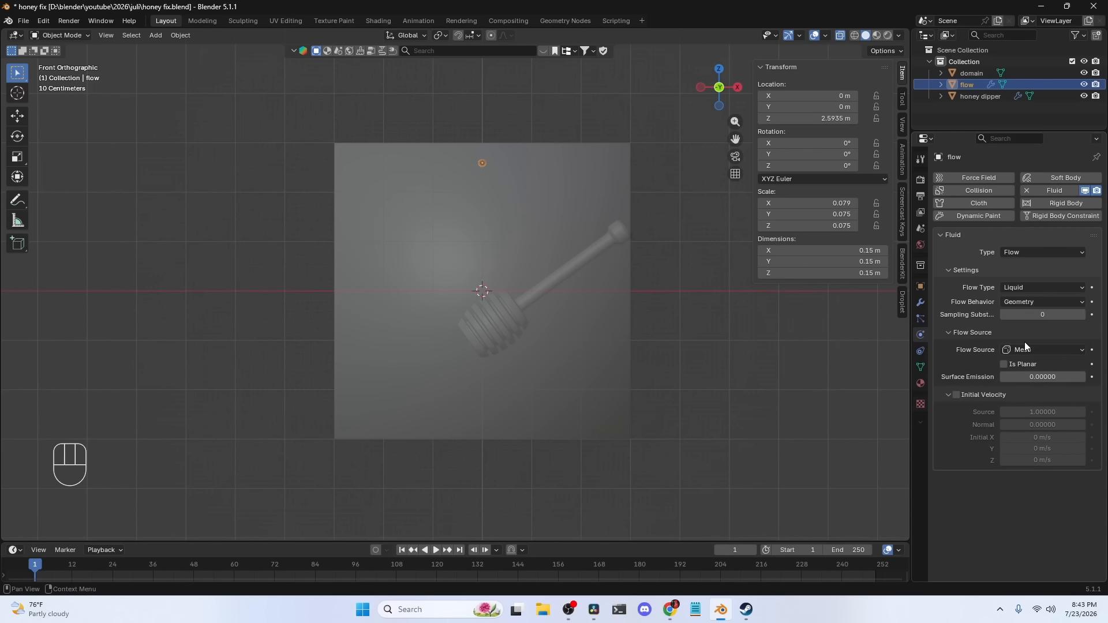
pyautogui.click(1016, 303)
pyautogui.click(1028, 313)
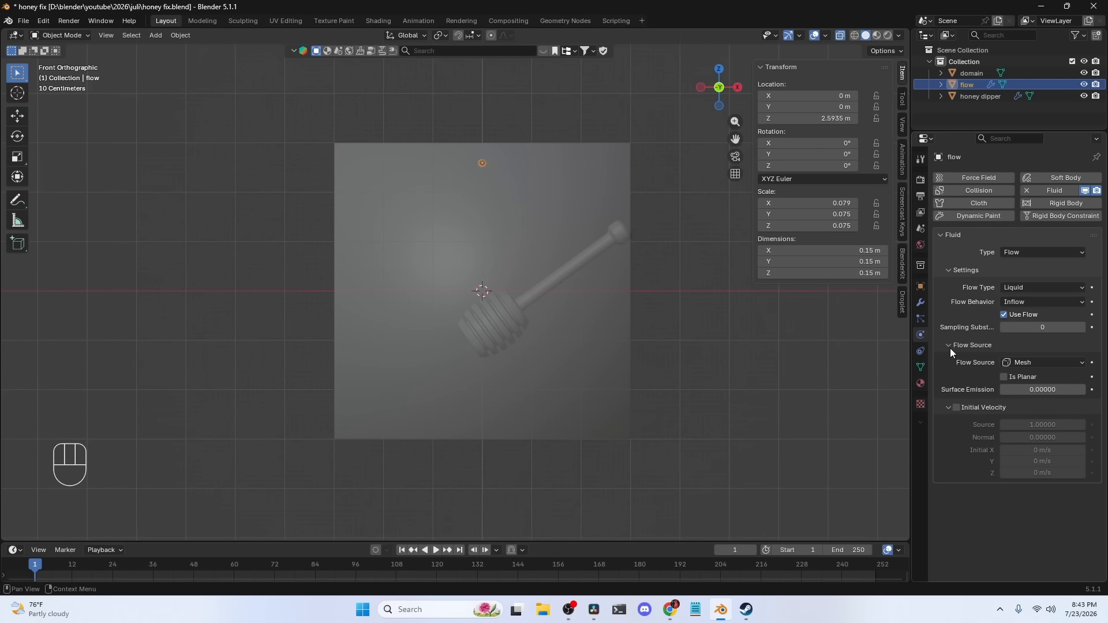
# Enable initial velocity for the flow sphere and set its surface emission to 1
pyautogui.click(957, 408)
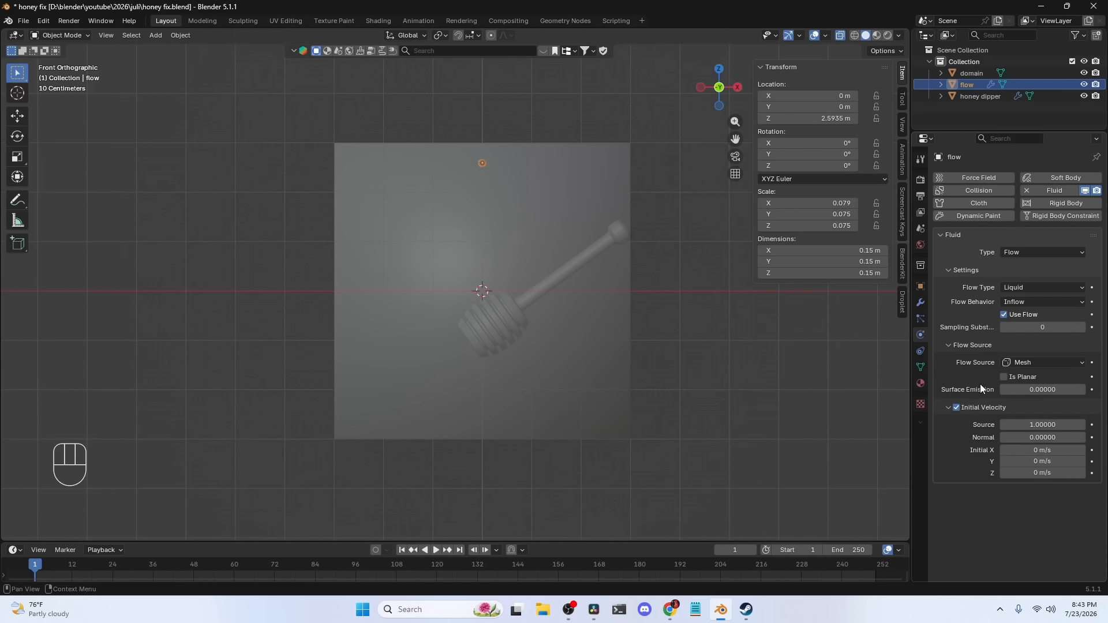
pyautogui.click(1010, 390)
pyautogui.write('1')
pyautogui.press('Return')
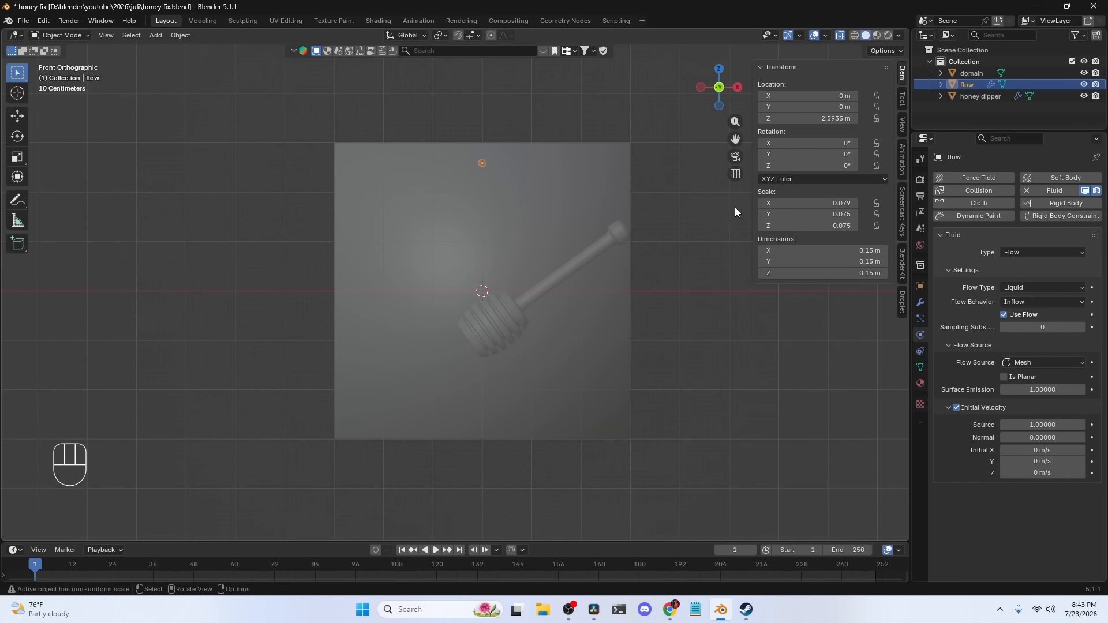
# Give the honey dipper Fluid physics and set its type to Effector
pyautogui.click(979, 95)
pyautogui.click(1045, 190)
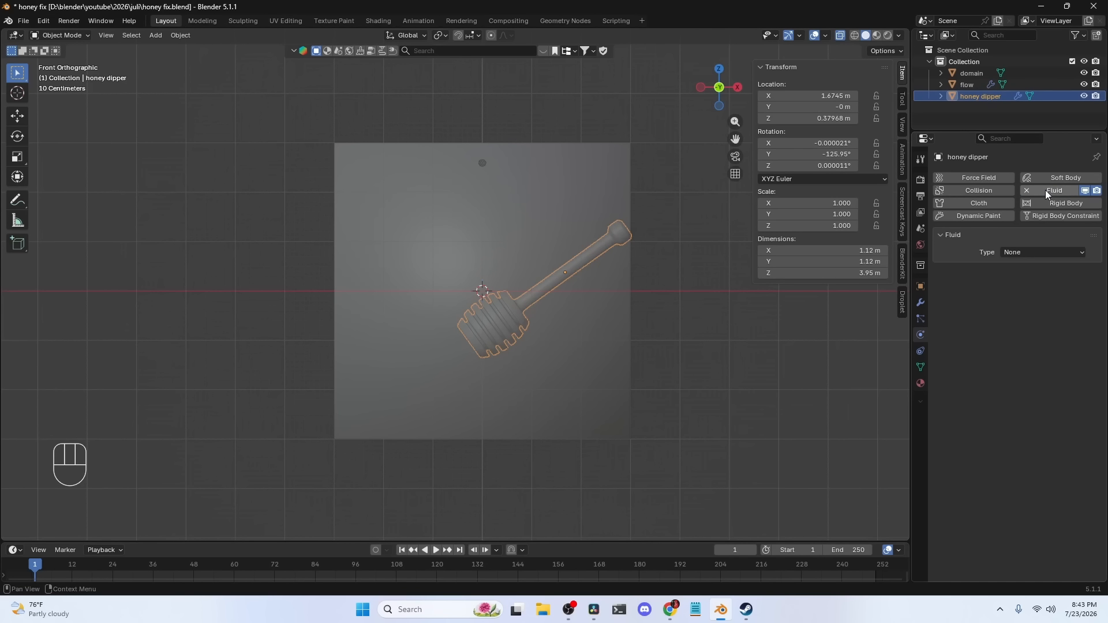
pyautogui.click(1018, 252)
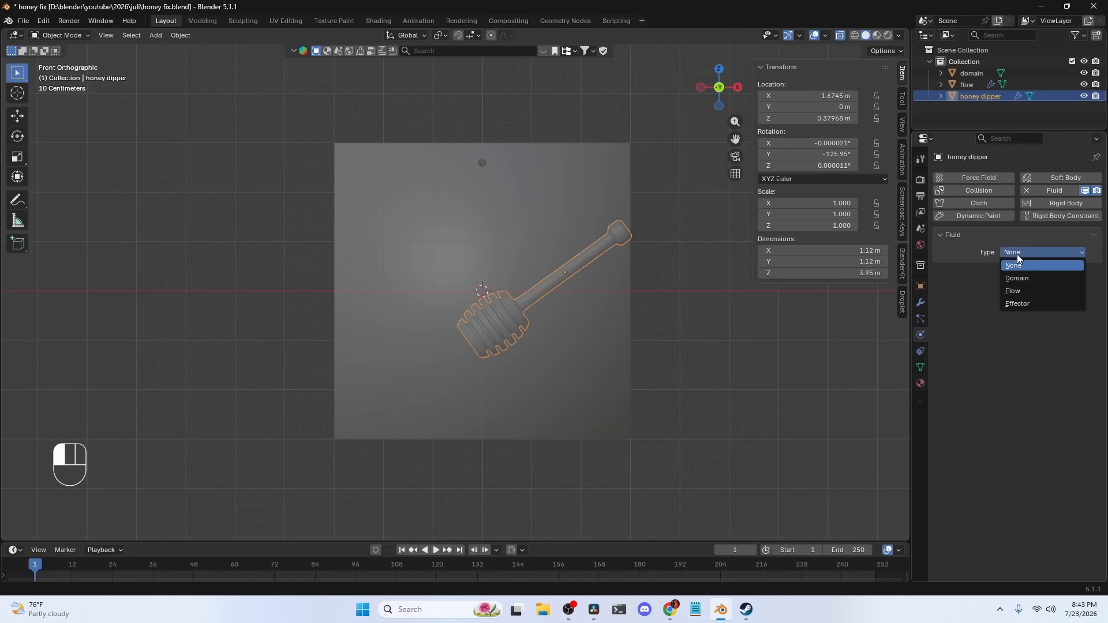
pyautogui.click(1034, 303)
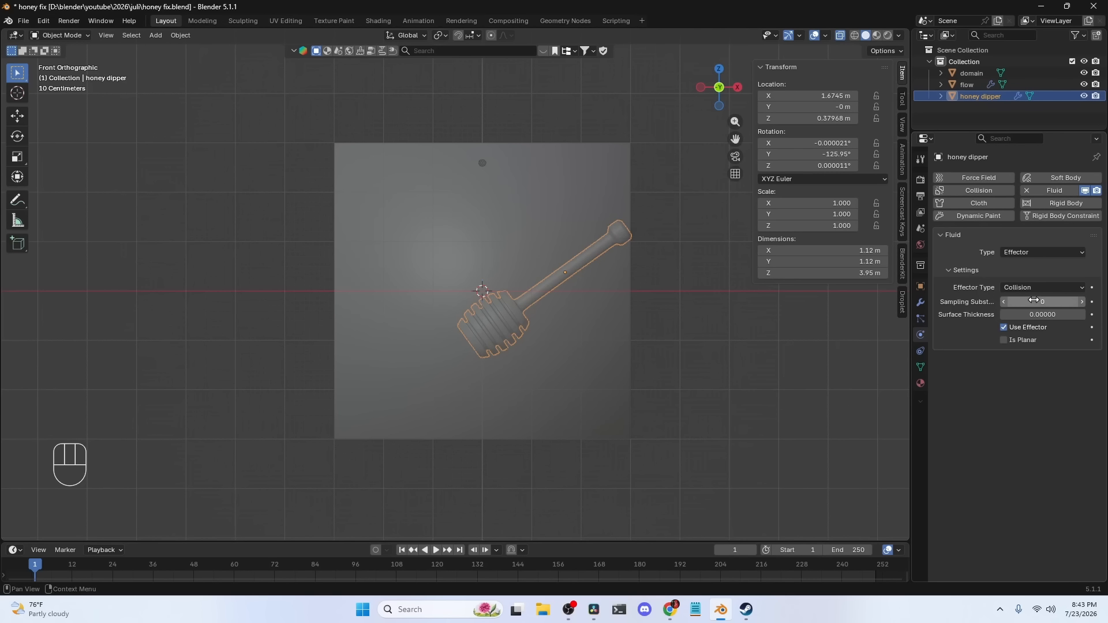
# Give the domain cube Fluid physics of type Domain and set its domain type to Liquid
pyautogui.click(573, 186)
pyautogui.click(1040, 190)
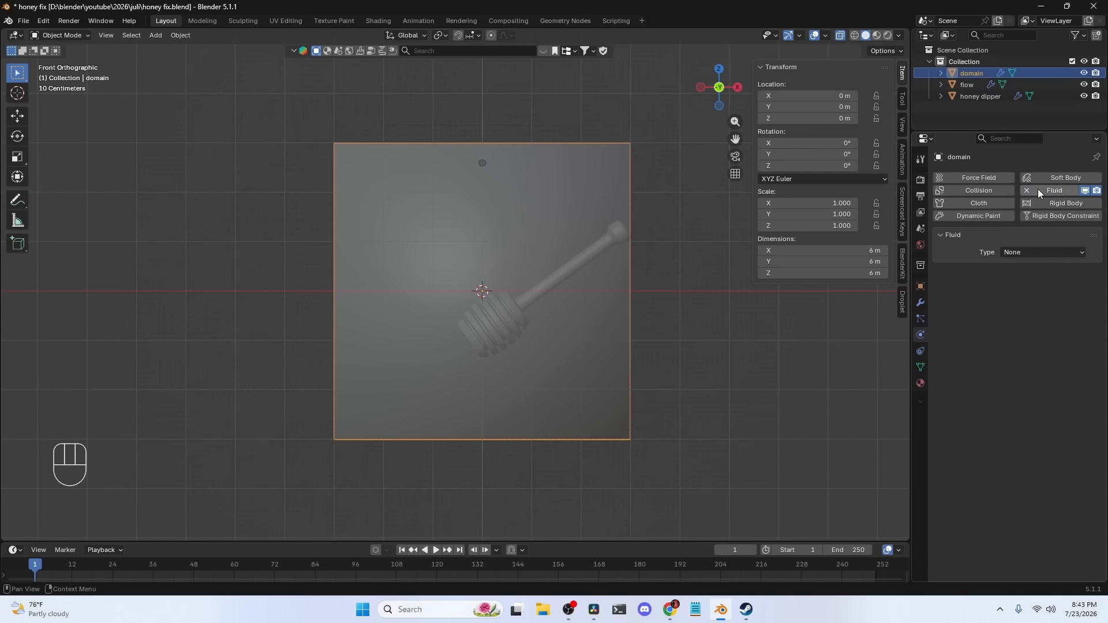
pyautogui.click(1013, 253)
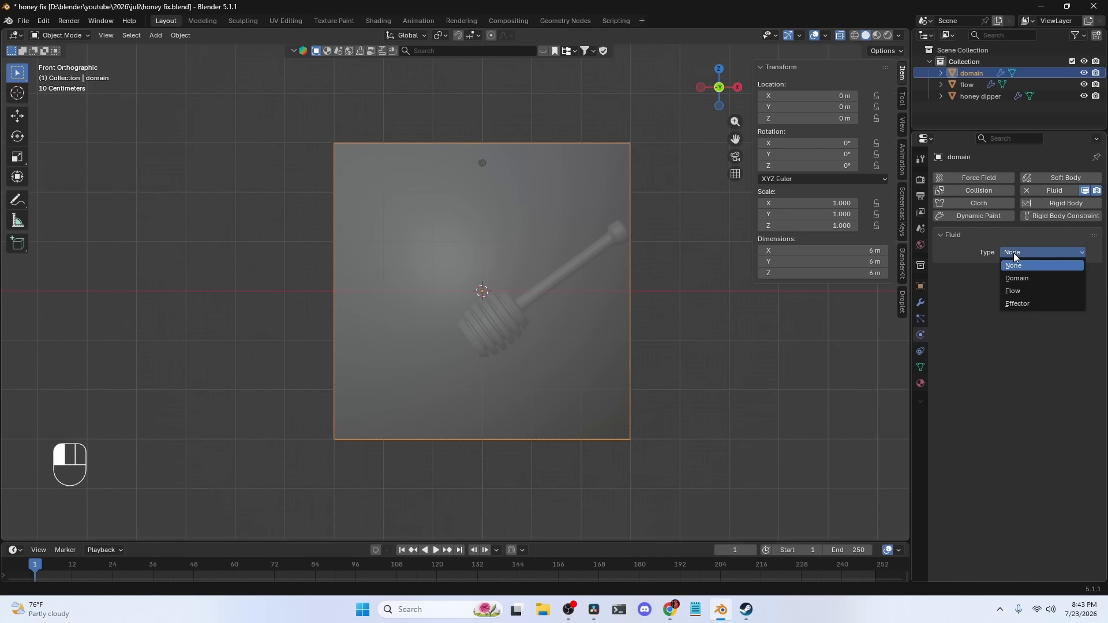
pyautogui.click(1034, 280)
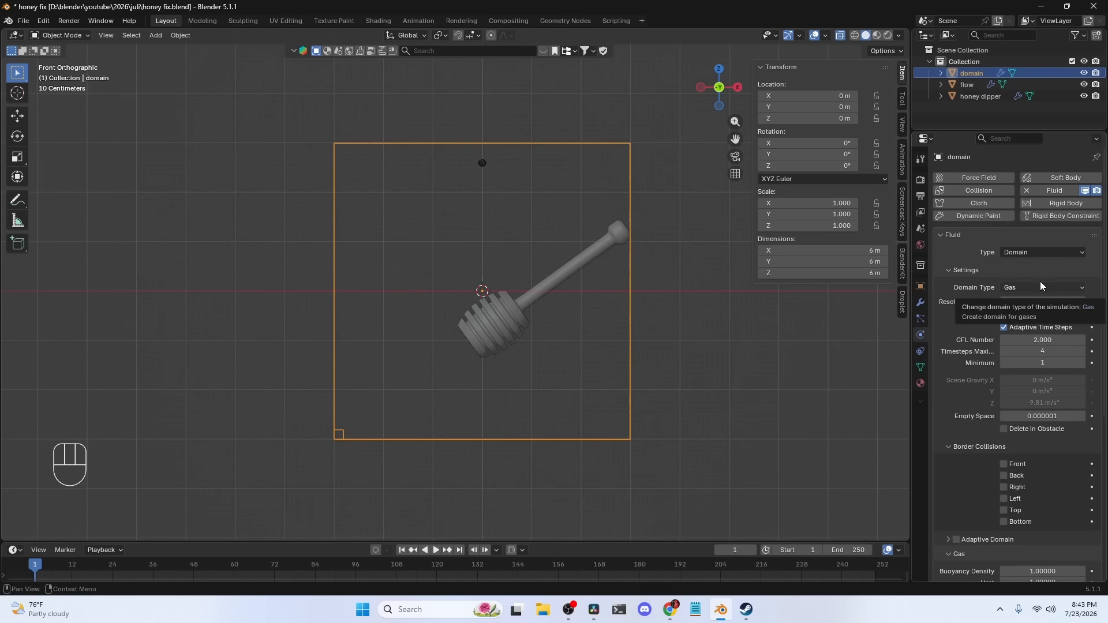
pyautogui.click(1041, 288)
pyautogui.click(1033, 311)
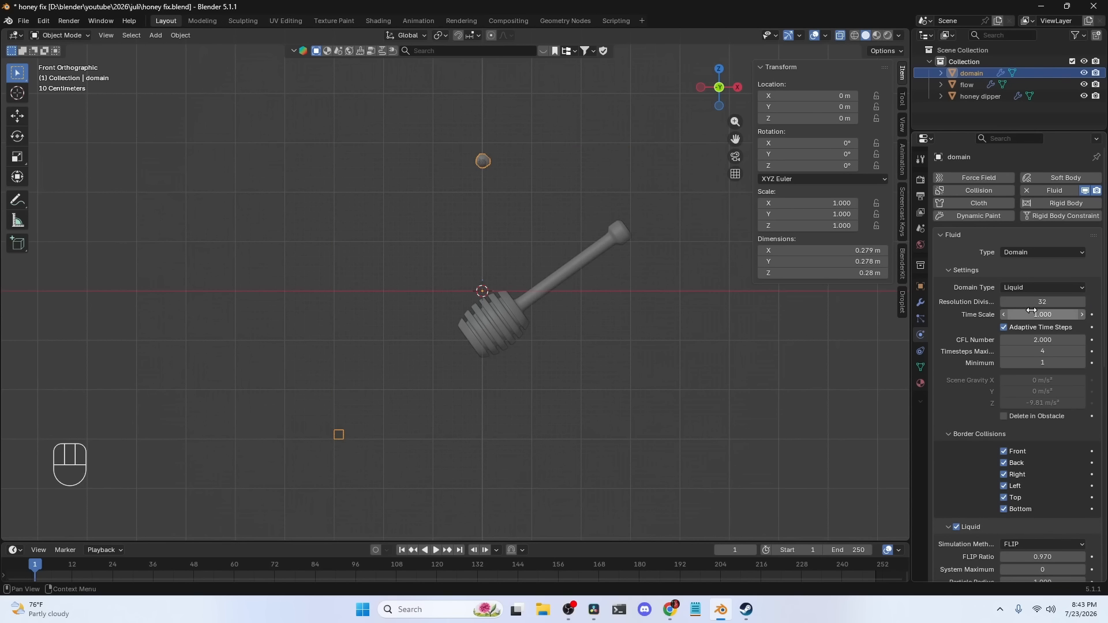
# Set the liquid domain's resolution divisions to 64
pyautogui.click(1027, 303)
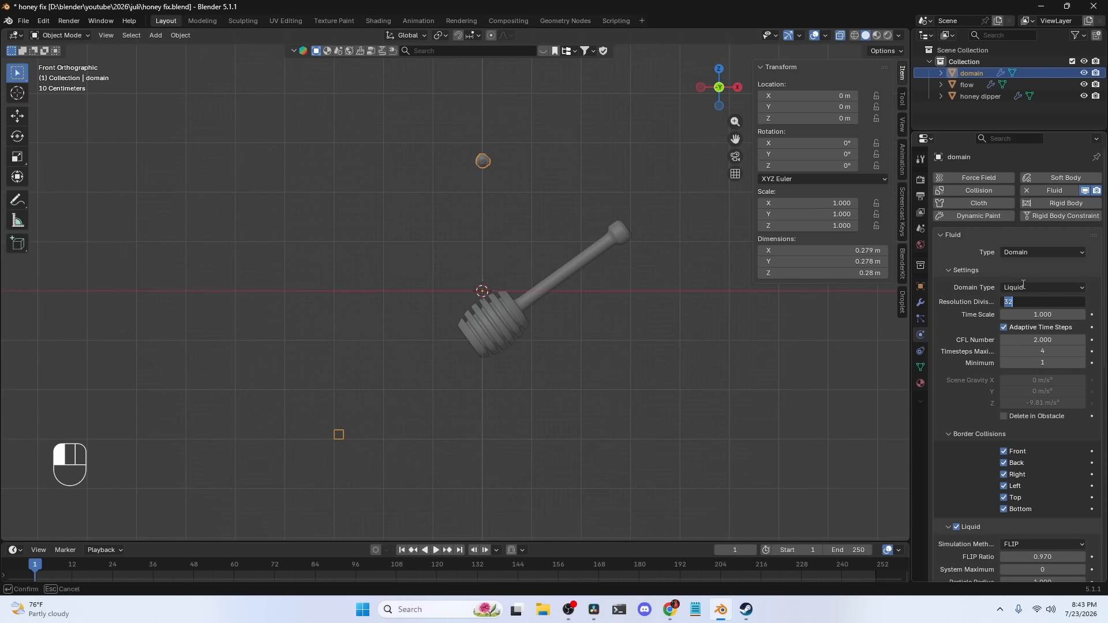
pyautogui.write('64')
pyautogui.press('Return')
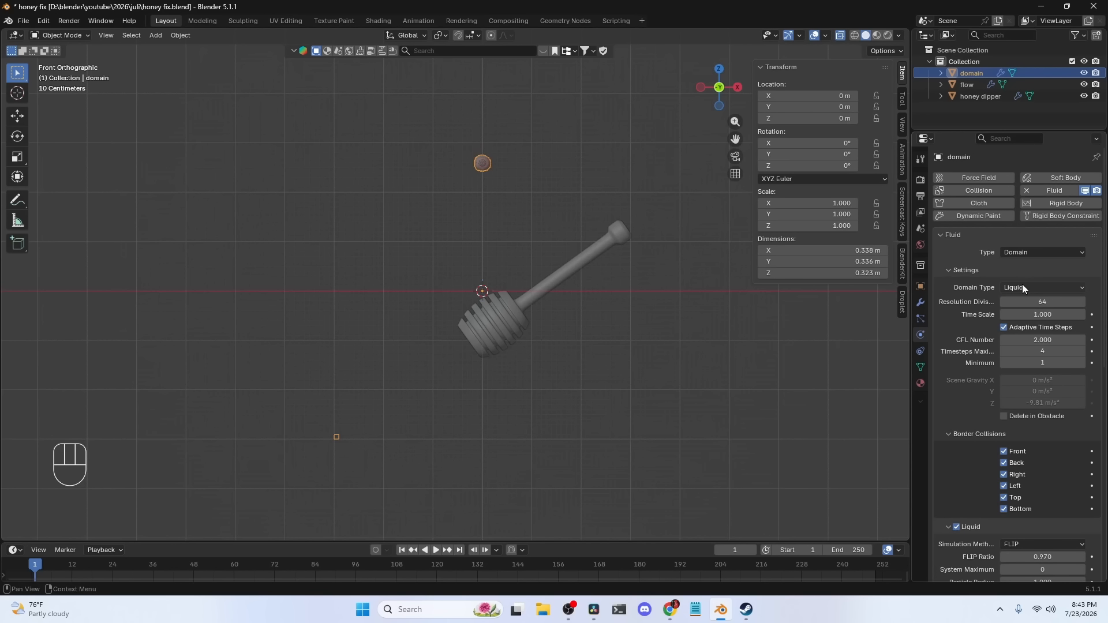
# Enable Diffusion for the liquid domain and apply the Honey preset
pyautogui.scroll(-15, 1038, 323)
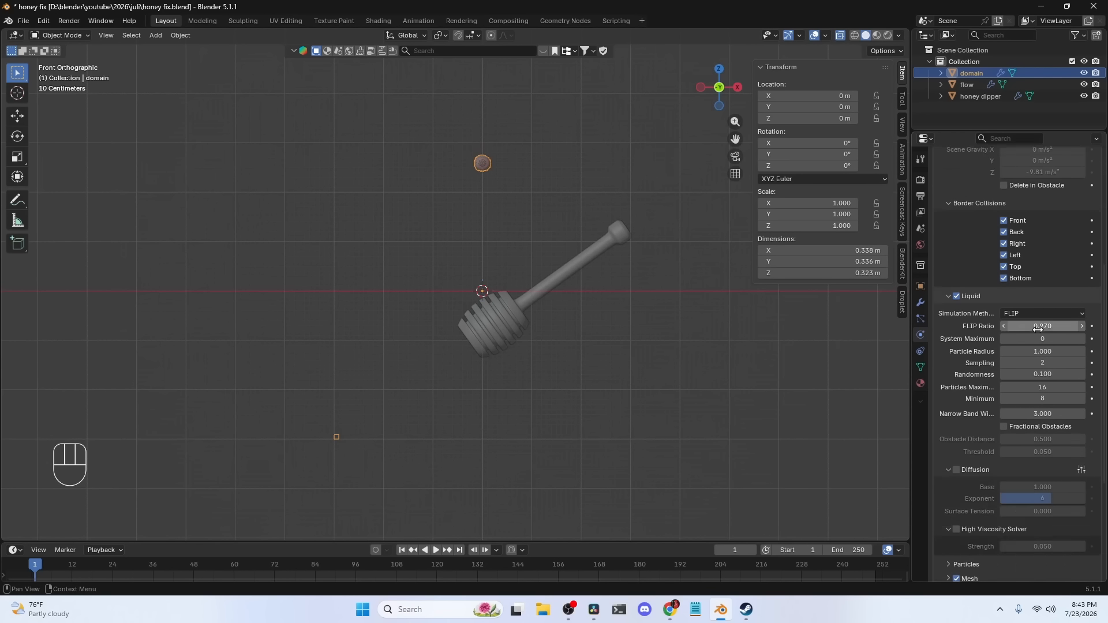
pyautogui.scroll(-2, 1038, 335)
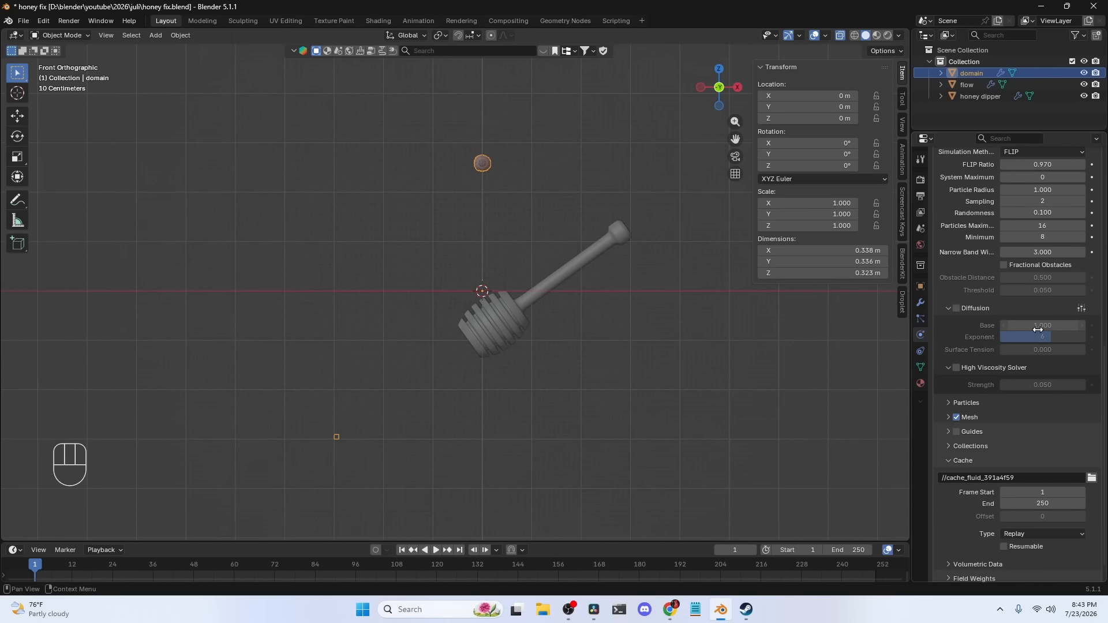
pyautogui.click(958, 308)
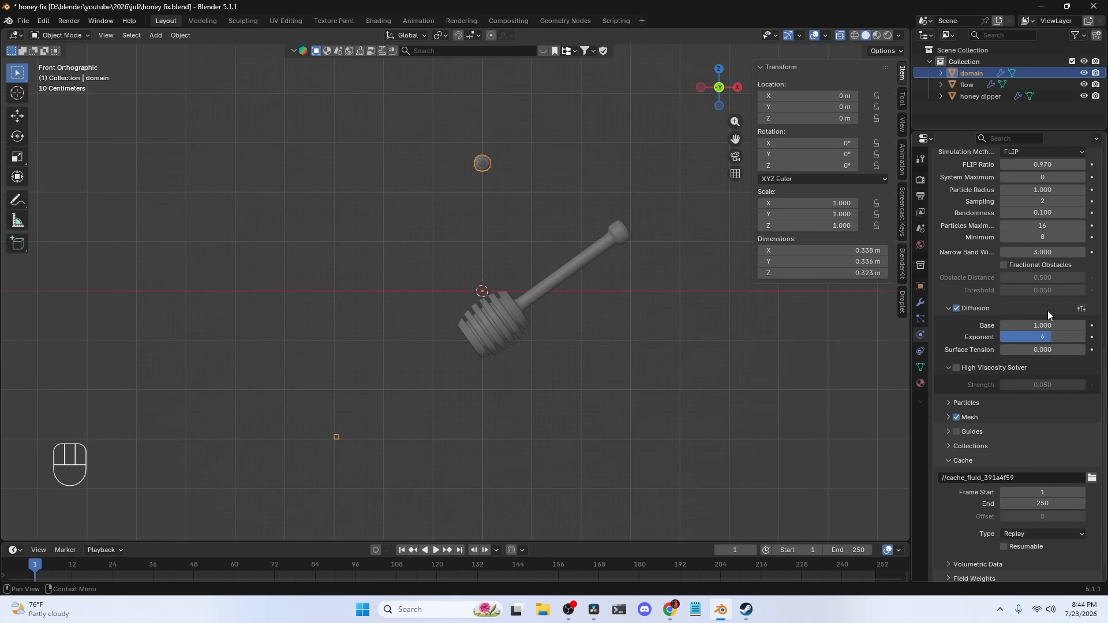
pyautogui.click(1081, 309)
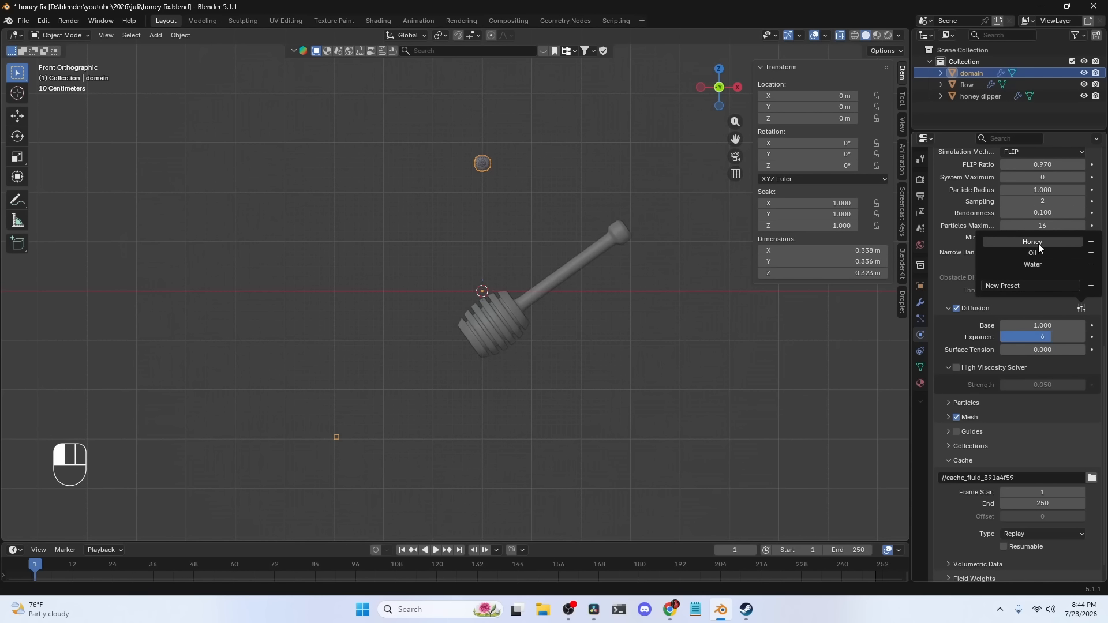
pyautogui.click(1083, 310)
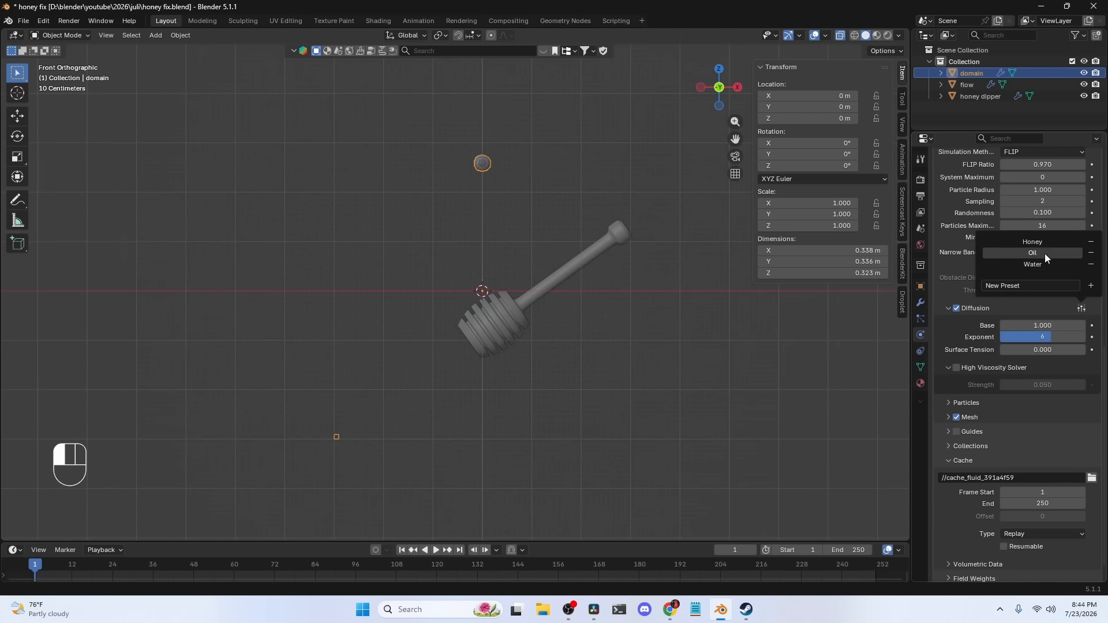
pyautogui.click(1043, 243)
# Set the domain's diffusion base to 3 and its surface tension to 0.001
pyautogui.click(1032, 327)
pyautogui.write('3')
pyautogui.press('Return')
pyautogui.click(1018, 349)
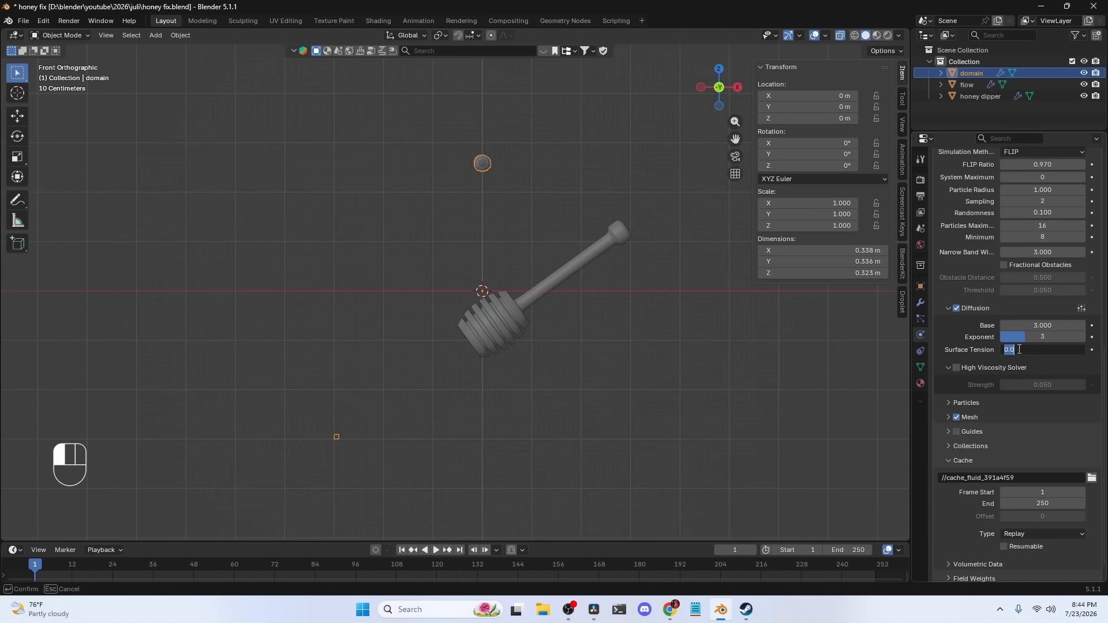
pyautogui.write('0.001')
pyautogui.press('Return')
# Enable the domain's High Viscosity Solver and set its strength to 0.02
pyautogui.click(957, 368)
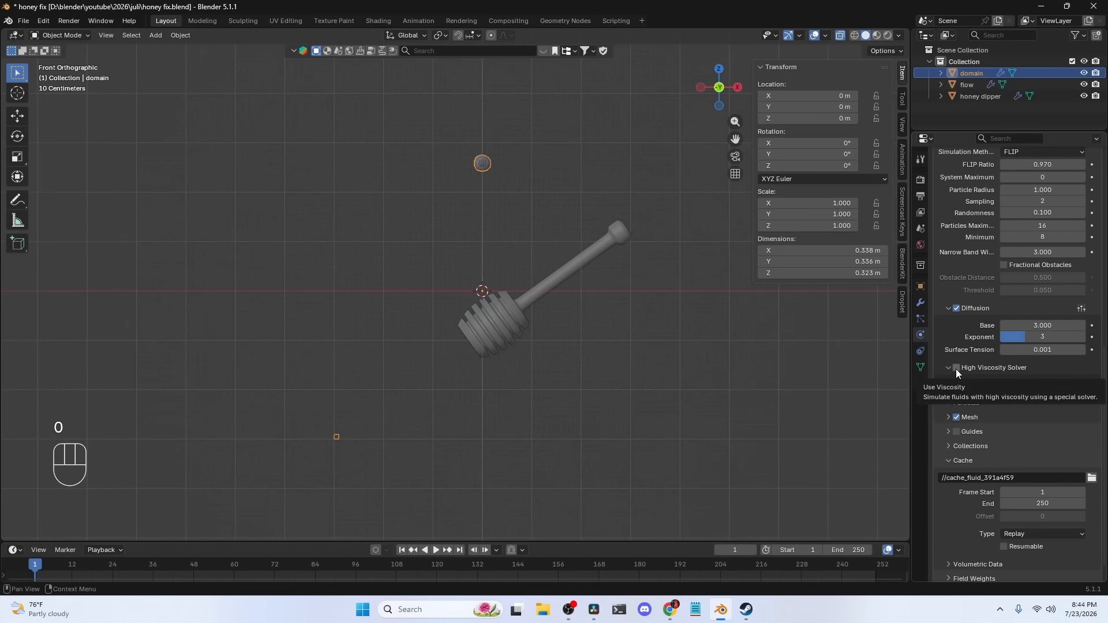
pyautogui.click(1031, 385)
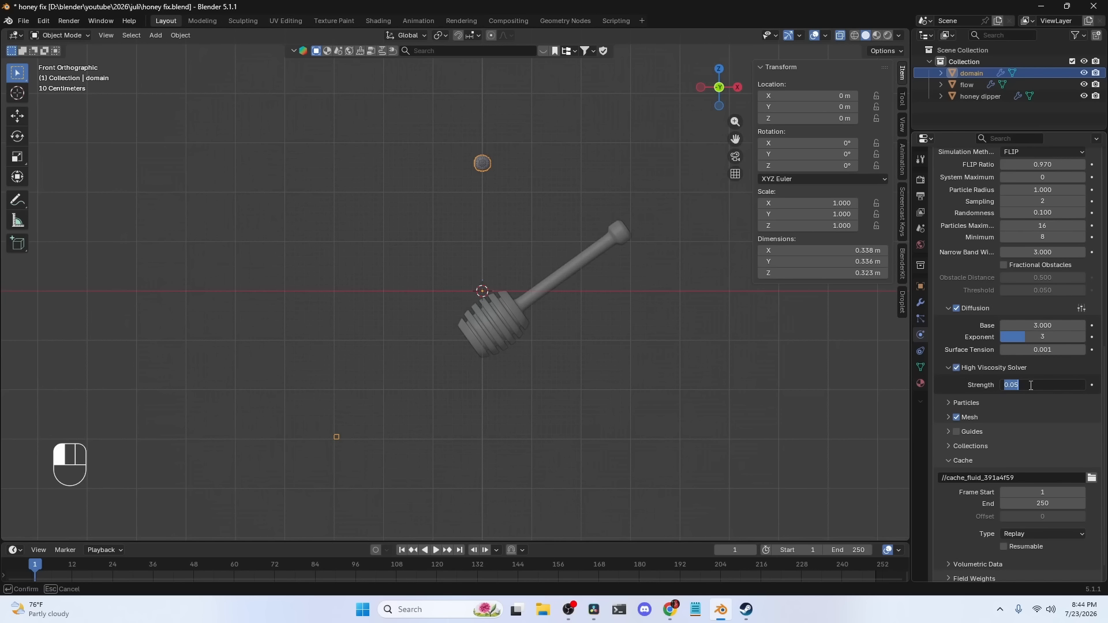
pyautogui.write('.02')
pyautogui.press('Return')
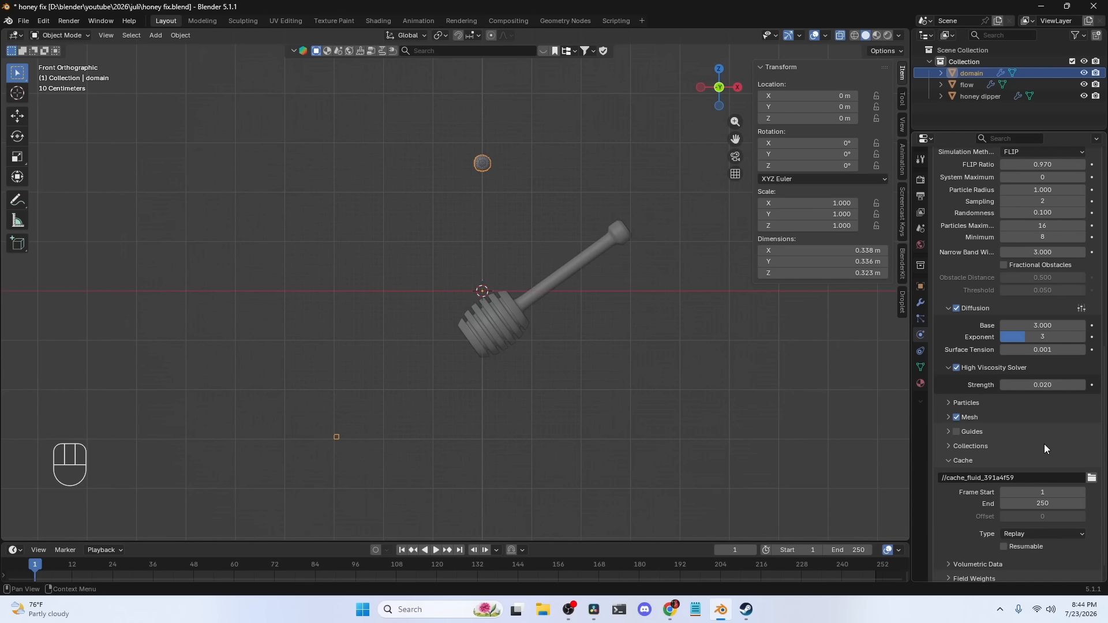
# Set the domain's cache type to All and save the file
pyautogui.scroll(-1, 1044, 449)
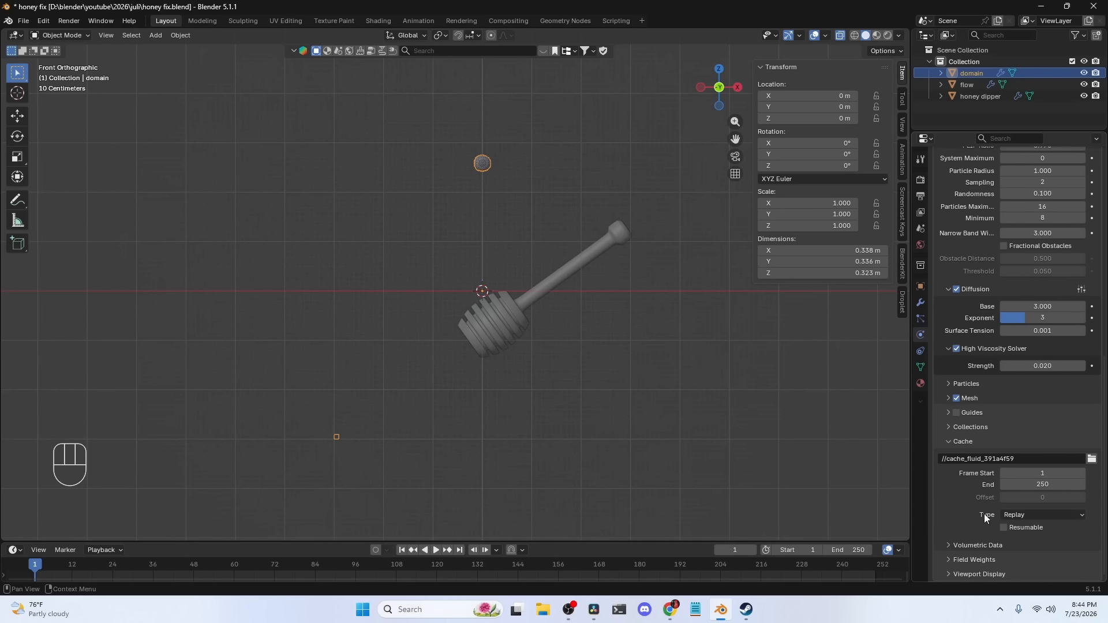
pyautogui.click(1032, 514)
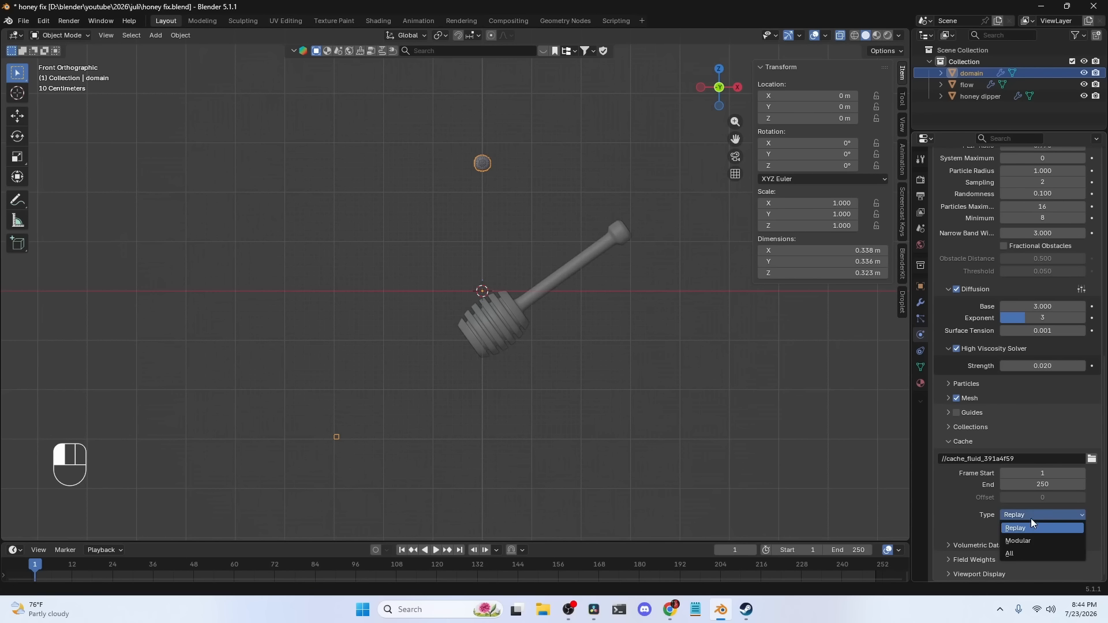
pyautogui.click(1017, 552)
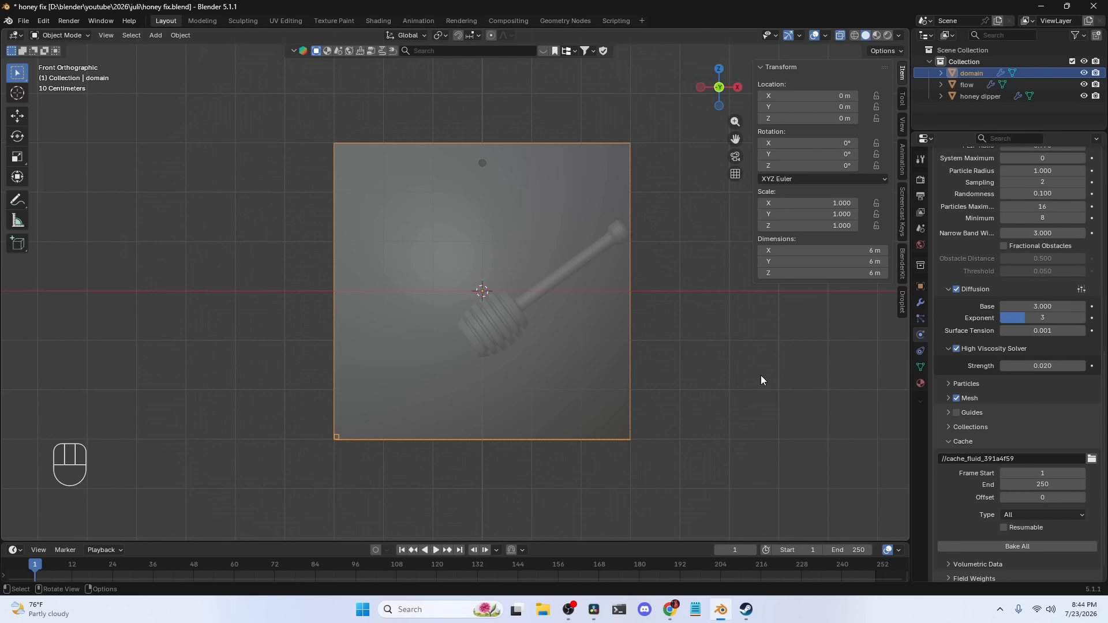
pyautogui.hotkey('ctrl', 's')
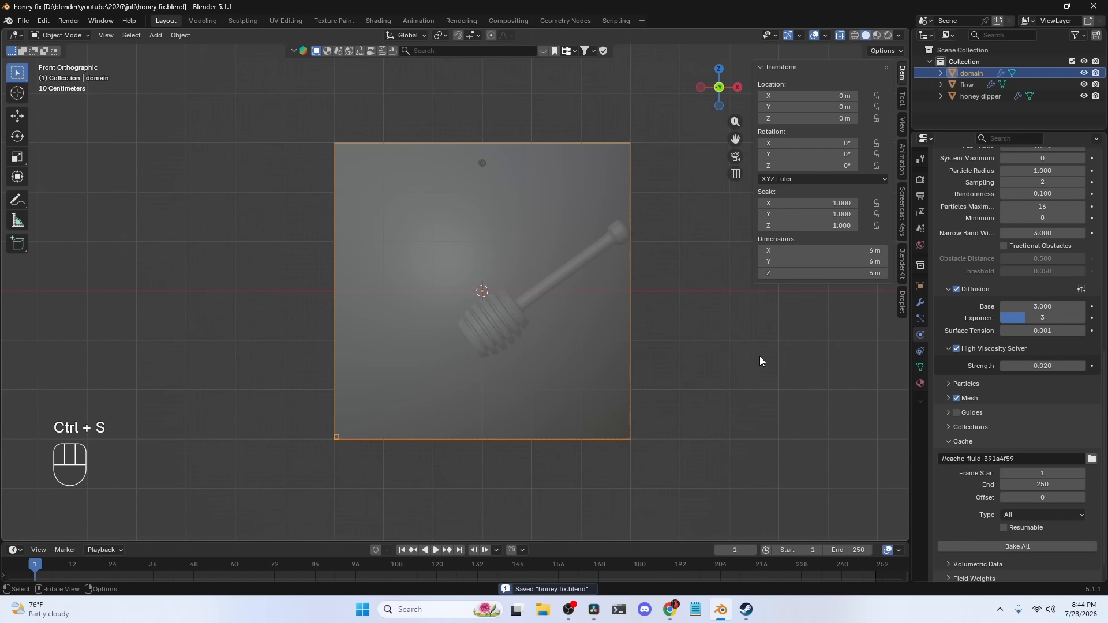
# Bake the entire liquid simulation and play it back to inspect the honey flowing over the dipper
pyautogui.click(971, 546)
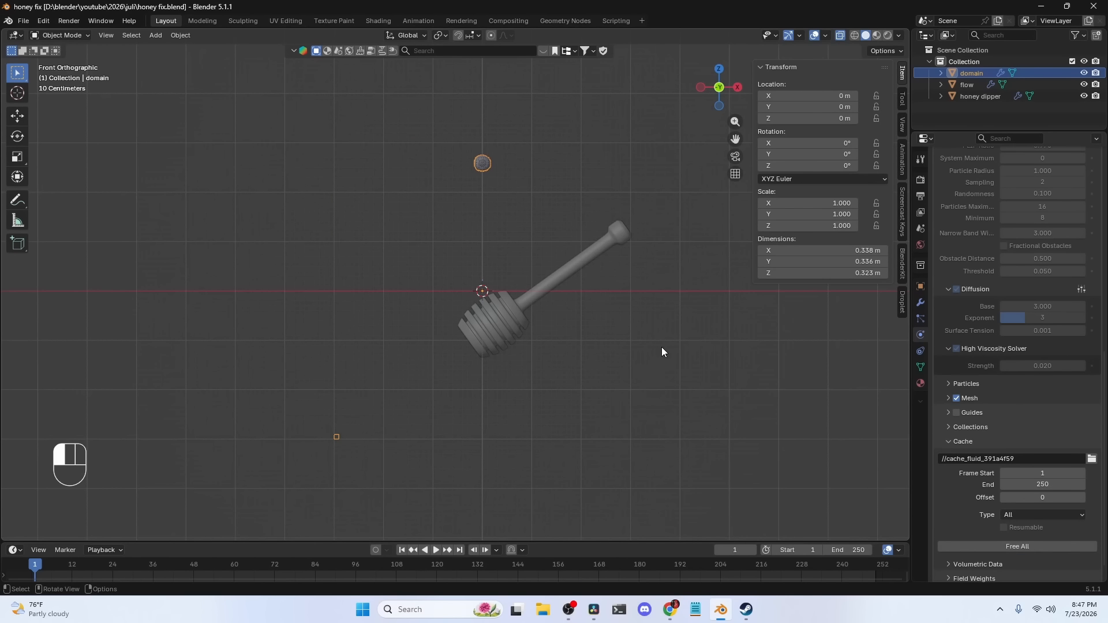
pyautogui.press('space')
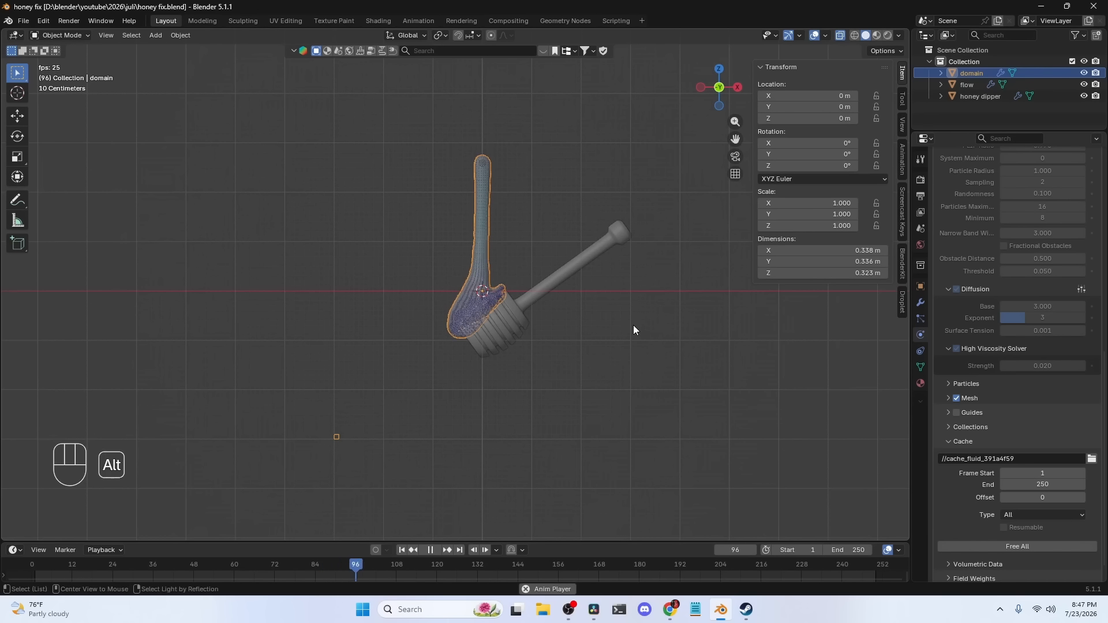
pyautogui.hotkey('alt', 'z')
pyautogui.moveTo(591, 325); pyautogui.dragTo(450, 310, button='middle')
pyautogui.scroll(3, 524, 321)
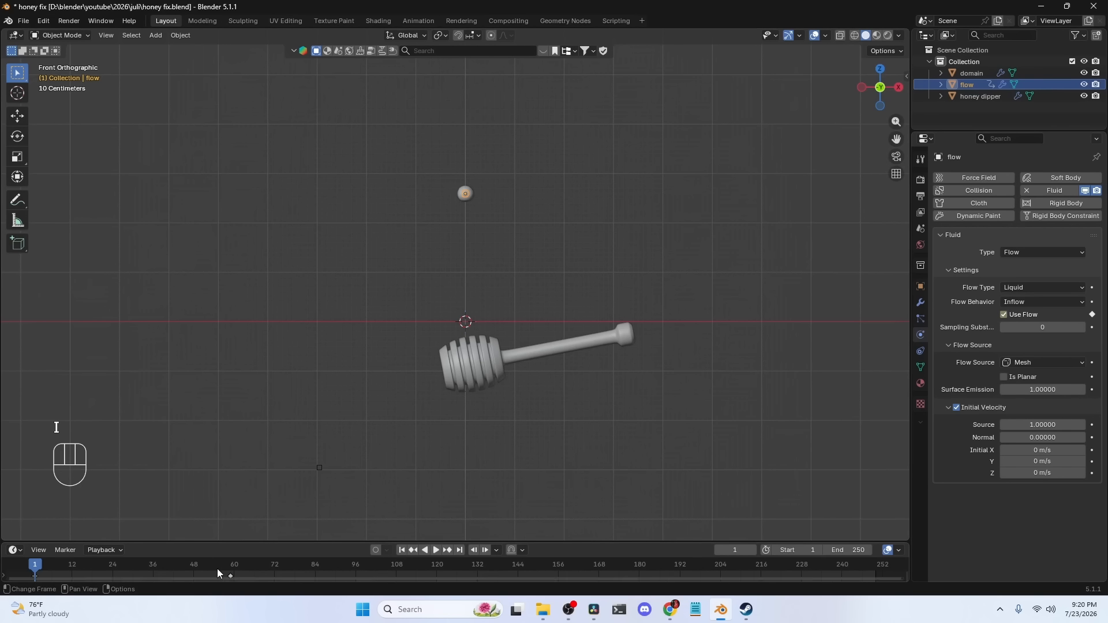
# Keyframe the flow sphere's Use Flow as disabled at frame 59
pyautogui.click(231, 573)
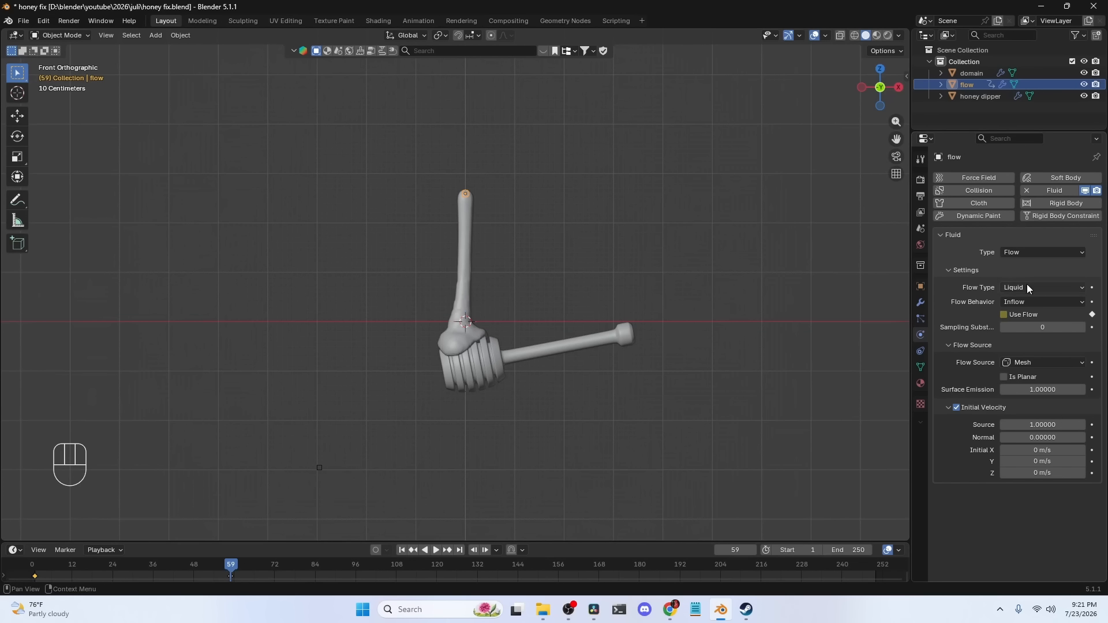
pyautogui.click(1004, 316)
# Select the honey domain and play back its simulation from the first frame
pyautogui.click(459, 303)
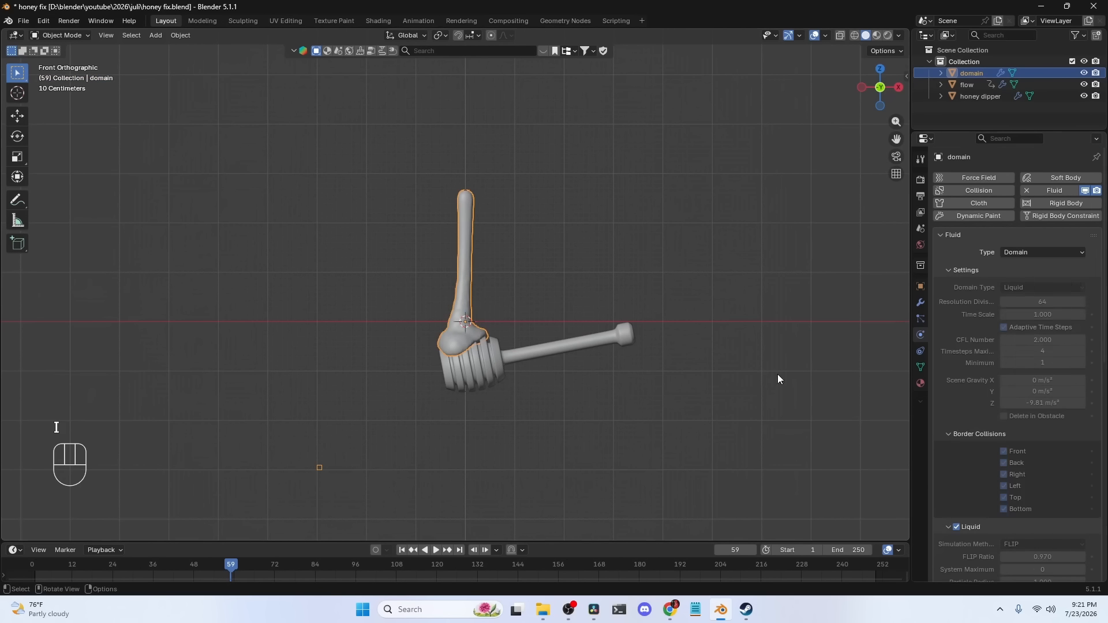
pyautogui.scroll(-5, 944, 444)
pyautogui.hotkey('shift', 'Left')
pyautogui.press('space')
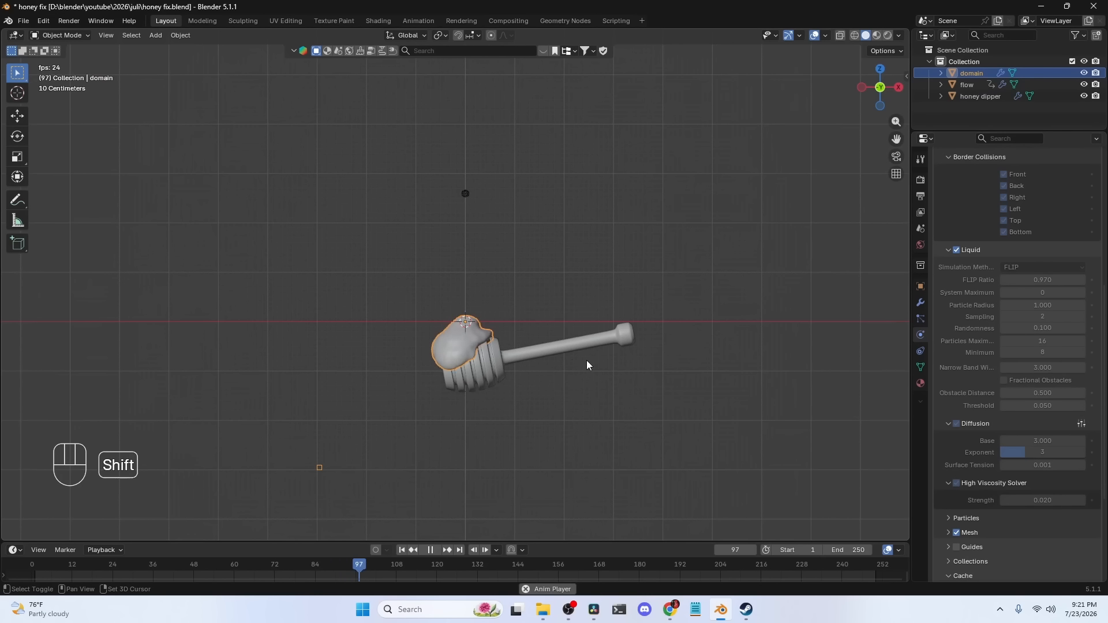
pyautogui.keyDown('shift'); pyautogui.moveTo(583, 365); pyautogui.dragTo(594, 252, button='middle'); pyautogui.keyUp('shift')
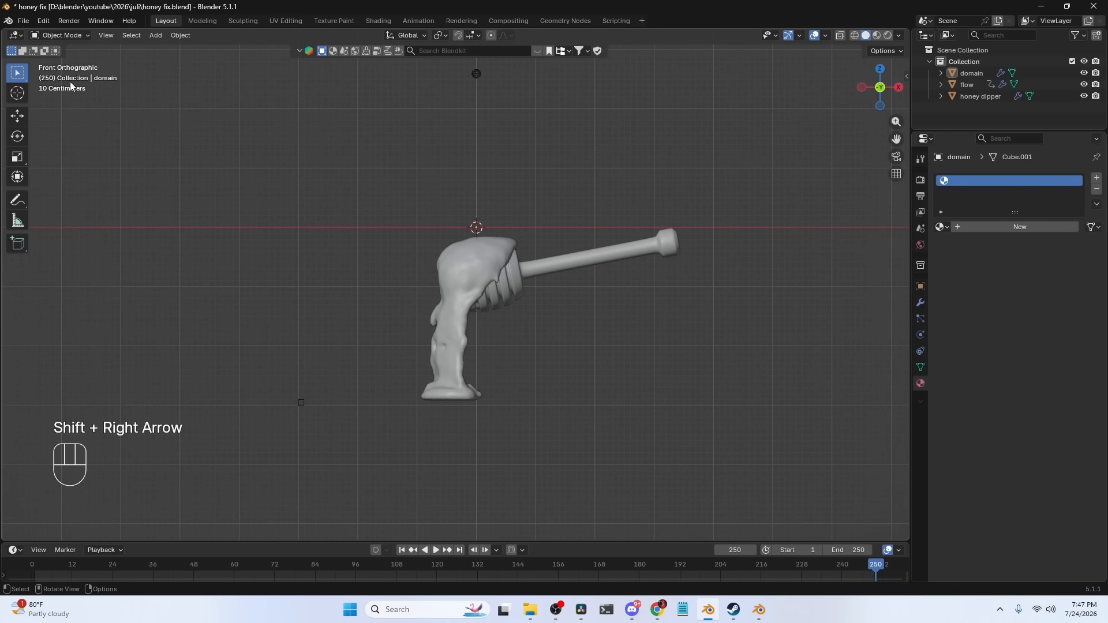
# Start an Alembic export and create a new folder named alembic inside the juli folder
pyautogui.click(23, 21)
pyautogui.moveTo(62, 196)
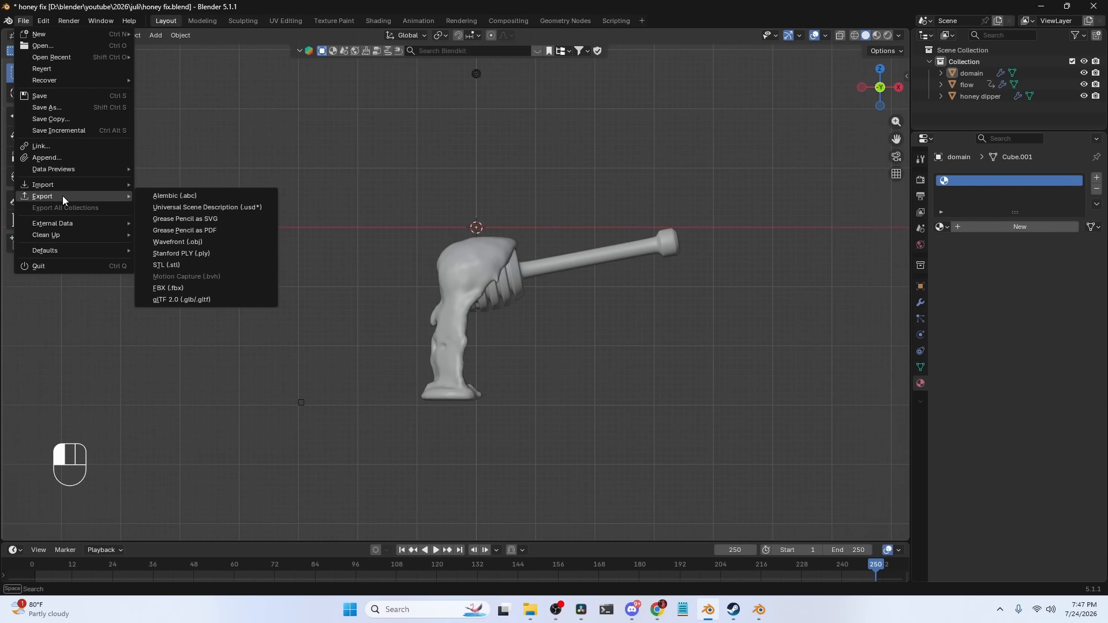
pyautogui.click(182, 195)
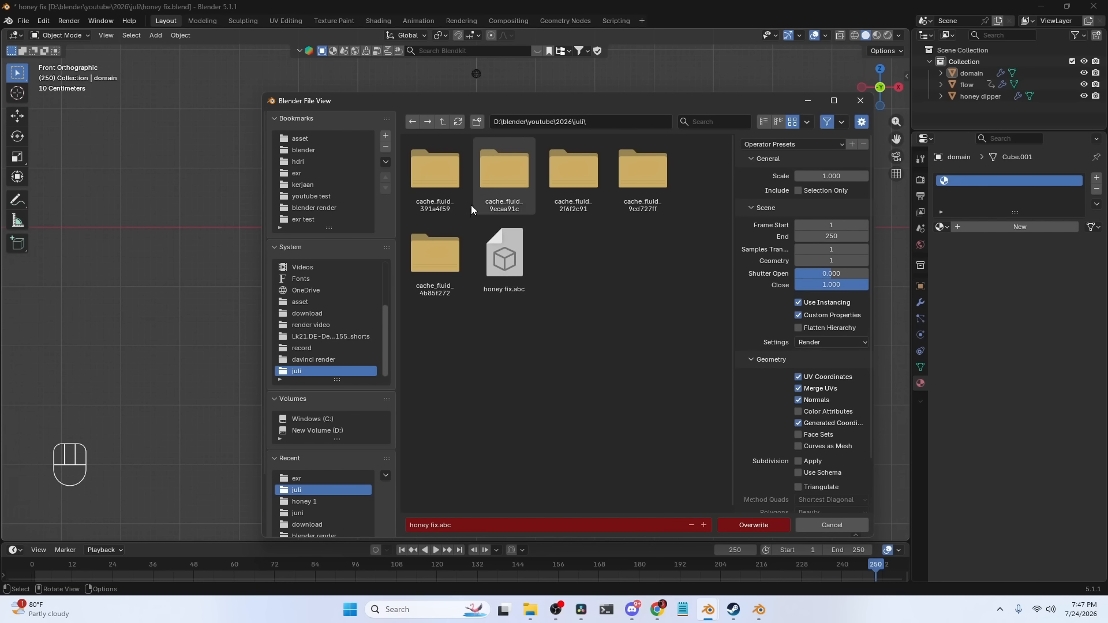
pyautogui.click(478, 122)
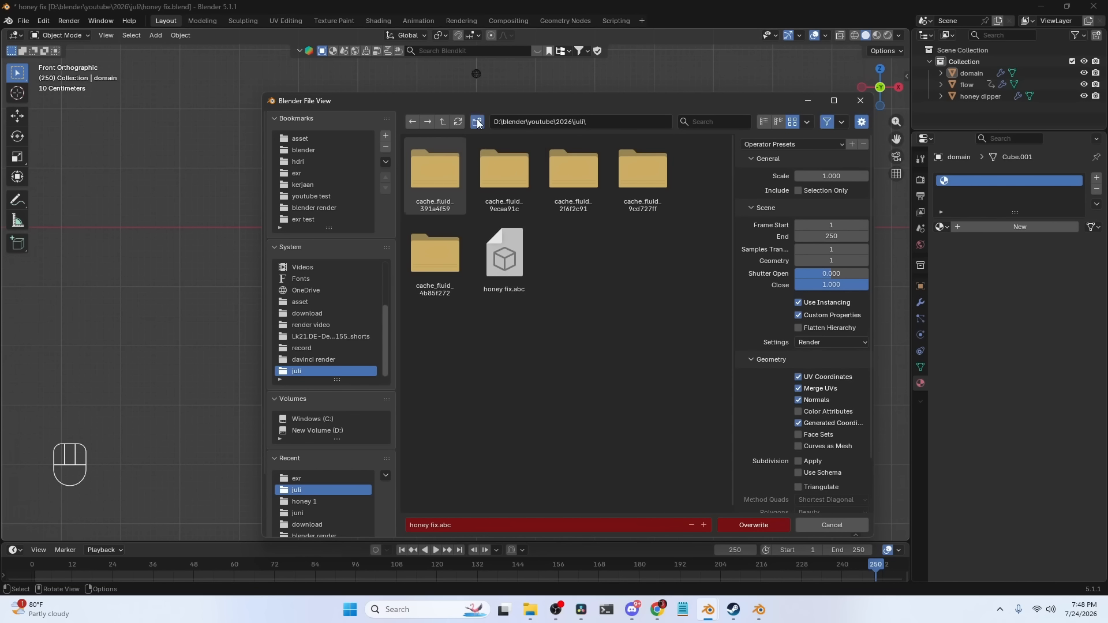
pyautogui.write('alembic')
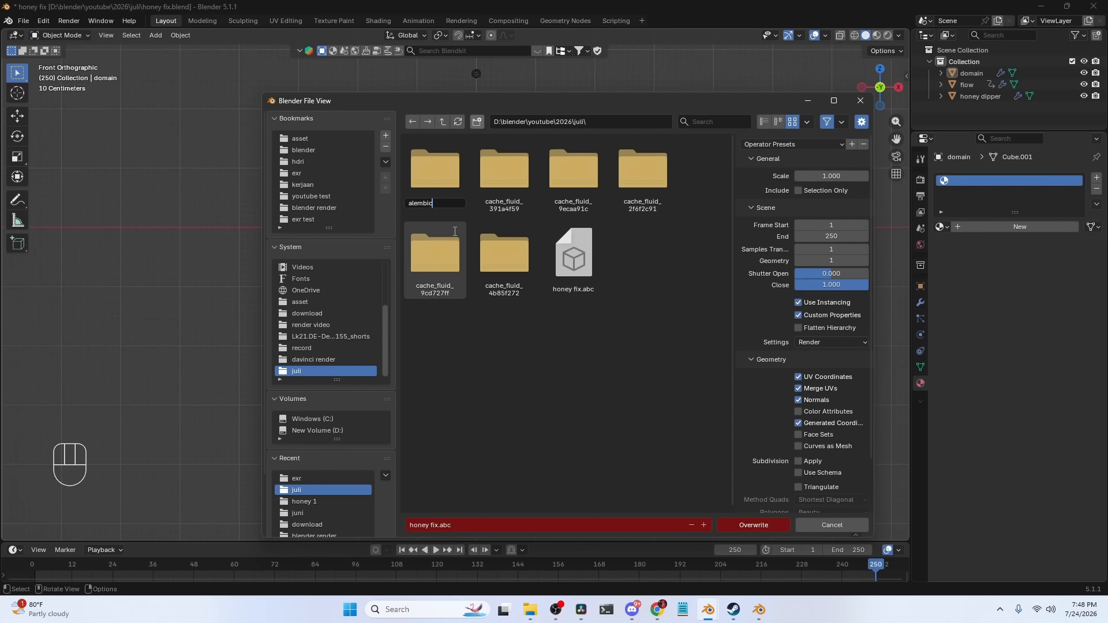
pyautogui.press('Return')
# Export the scene into the alembic folder as an Alembic file named honey 1
pyautogui.doubleClick(430, 168)
pyautogui.click(462, 523)
pyautogui.write('honey 1')
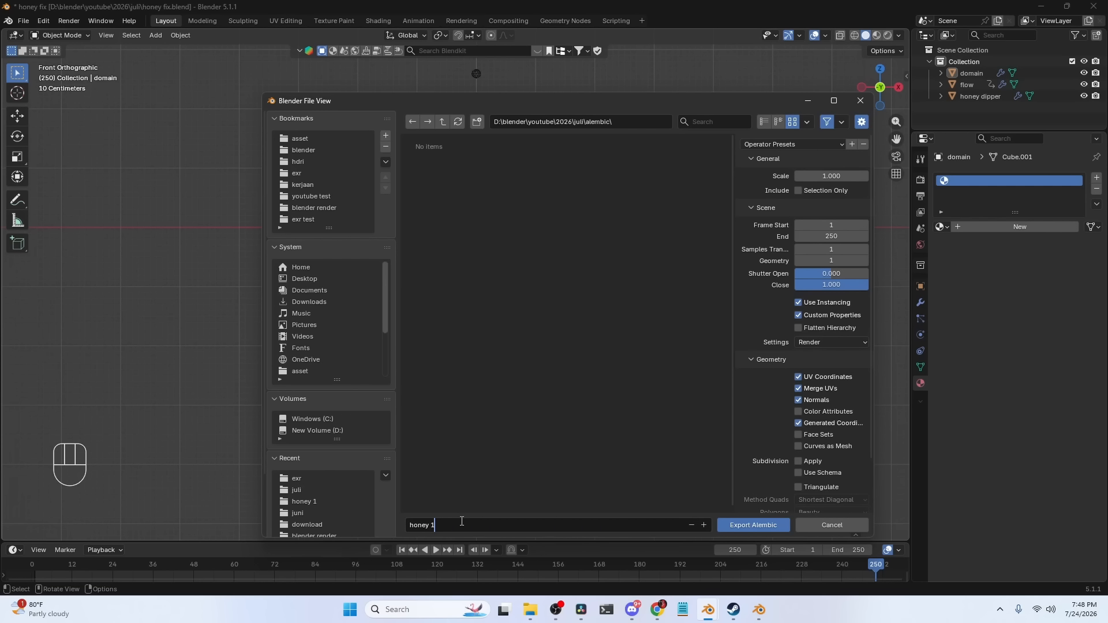
pyautogui.press('Return')
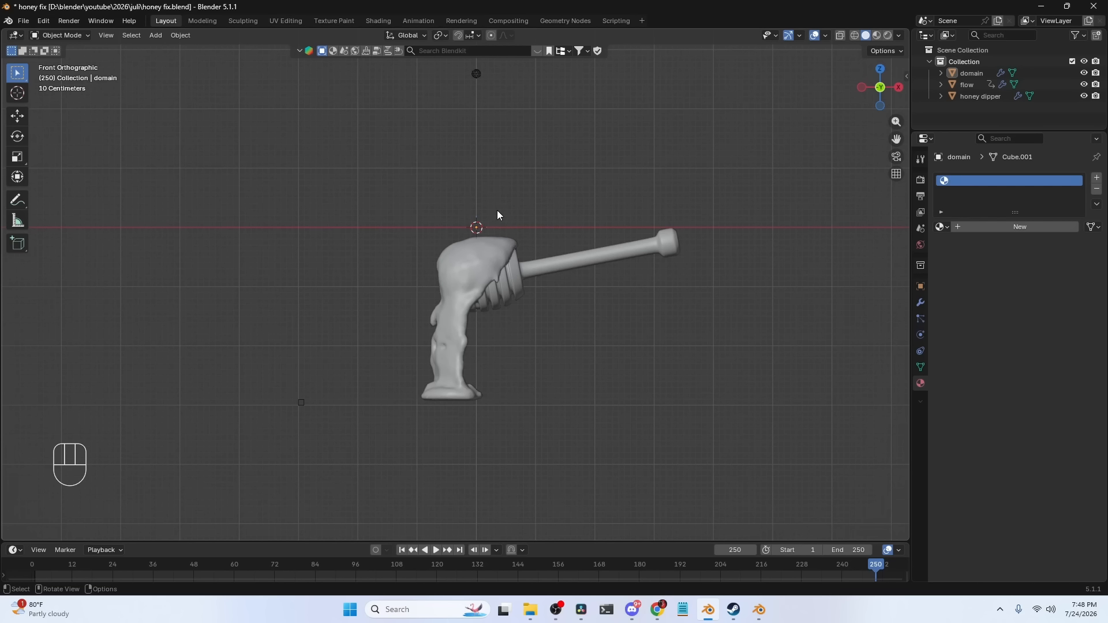
# Hide all the original objects and import the honey 1 Alembic file from the alembic folder
pyautogui.press('a')
pyautogui.press('h')
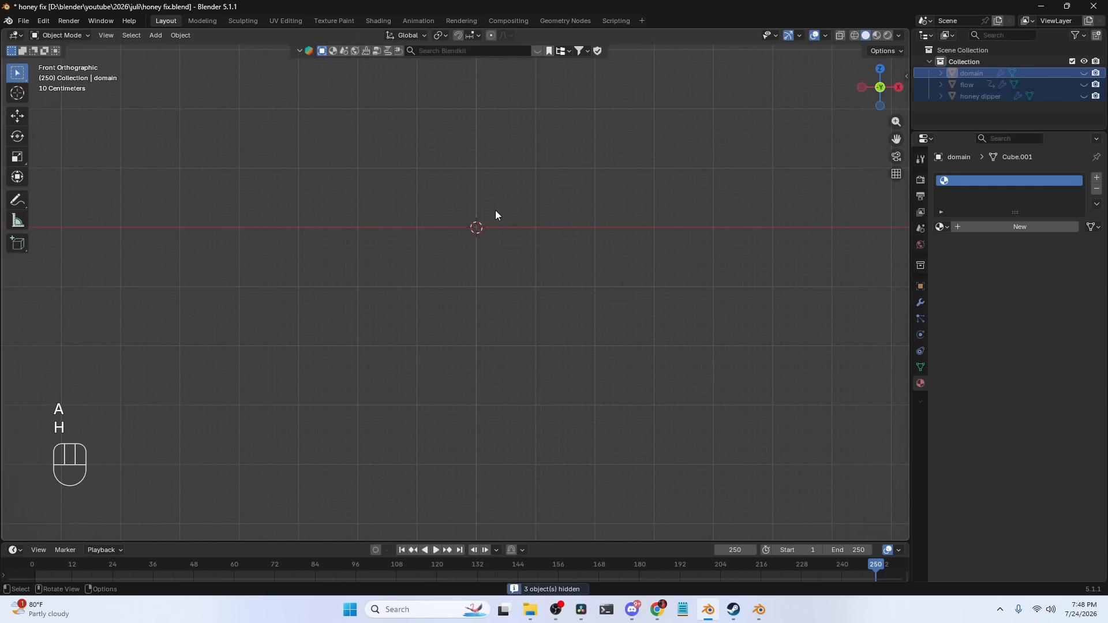
pyautogui.click(42, 21)
pyautogui.moveTo(24, 22)
pyautogui.moveTo(65, 185)
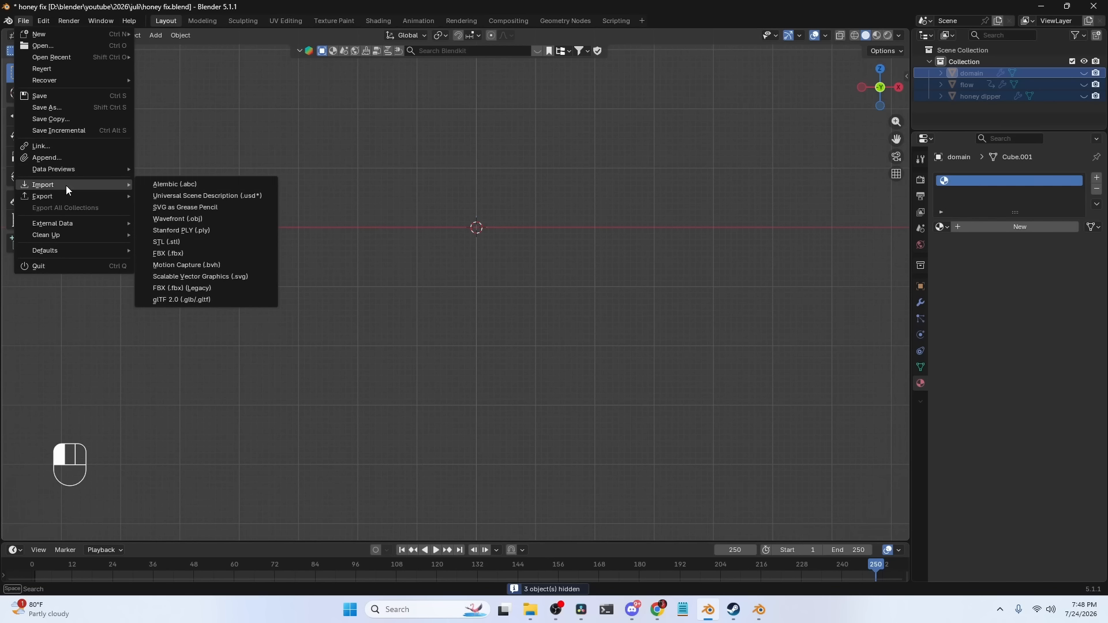
pyautogui.click(178, 179)
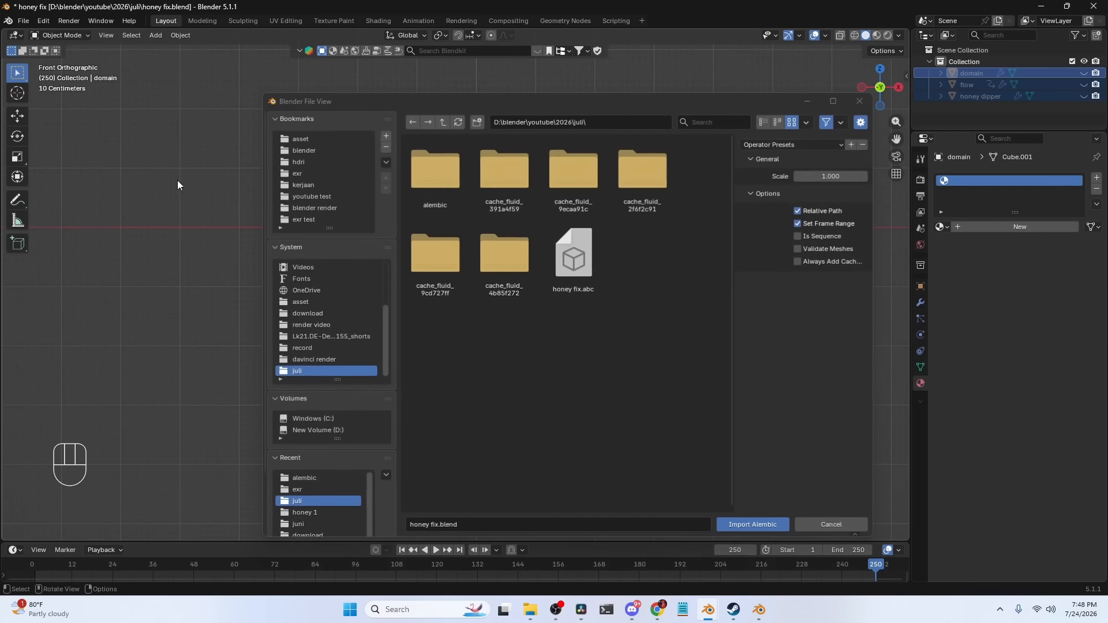
pyautogui.click(429, 184)
pyautogui.doubleClick(453, 196)
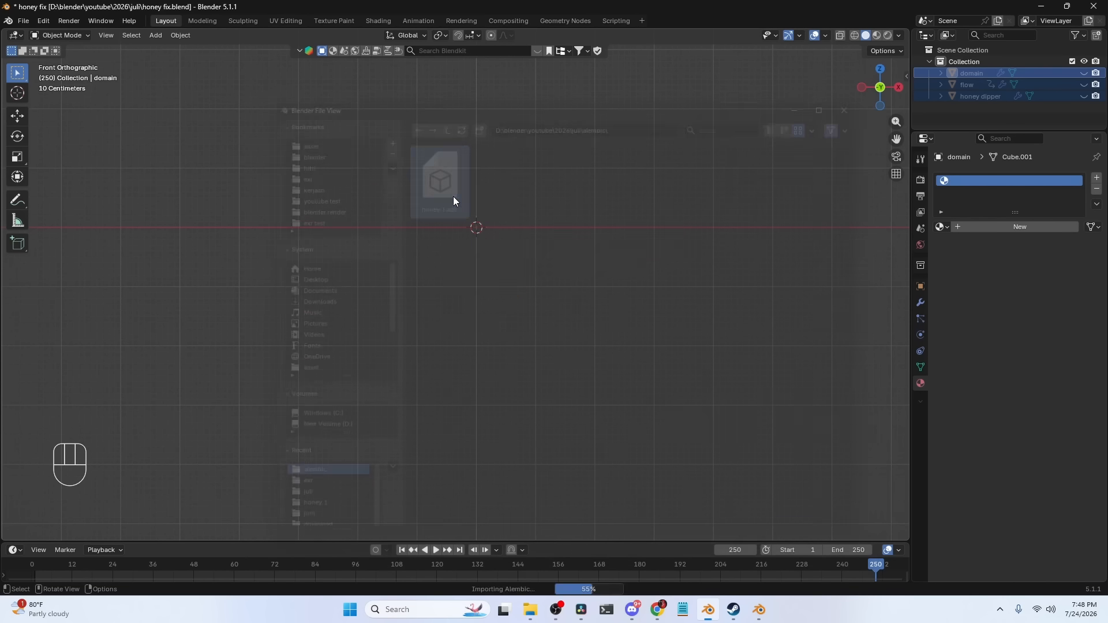
# Play back the imported Alembic animation, select the honey mesh, and return to the first frame
pyautogui.press('space')
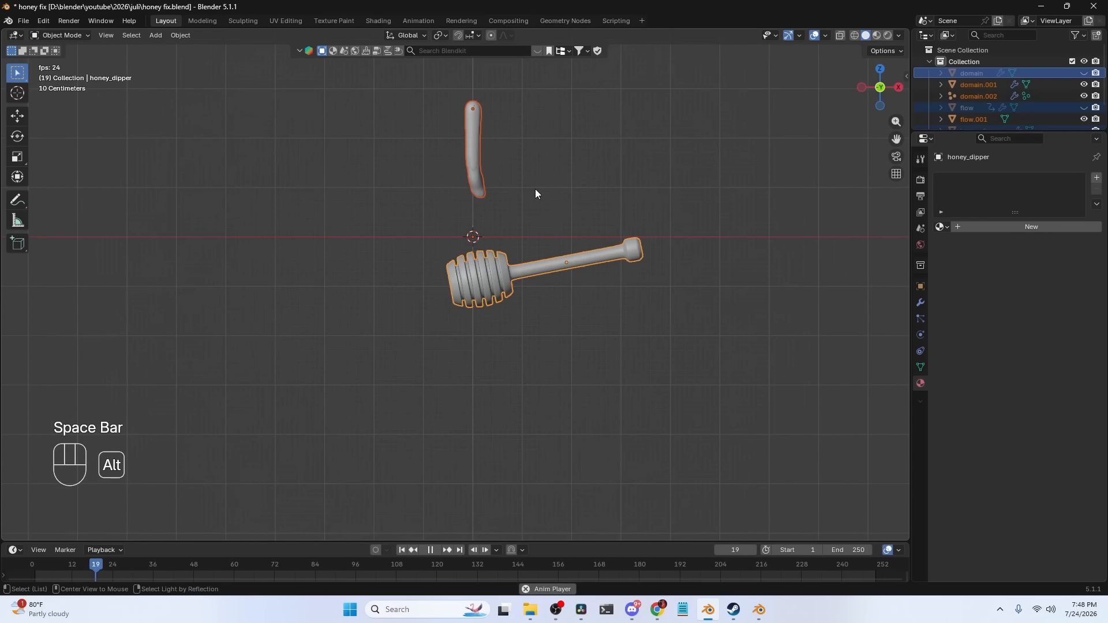
pyautogui.hotkey('alt', 'z')
pyautogui.scroll(2, 554, 201)
pyautogui.hotkey('alt', 'z')
pyautogui.scroll(-2, 573, 195)
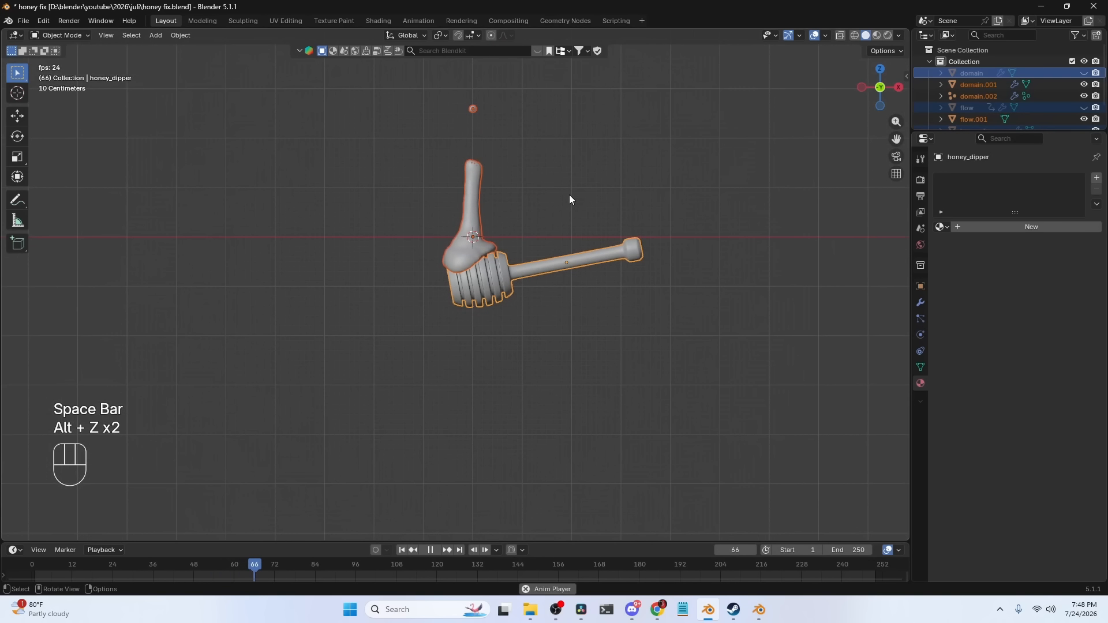
pyautogui.scroll(2, 554, 204)
pyautogui.click(483, 241)
pyautogui.rightClick(483, 242)
pyautogui.scroll(1, 574, 251)
pyautogui.press('space')
pyautogui.hotkey('shift', 'Left')
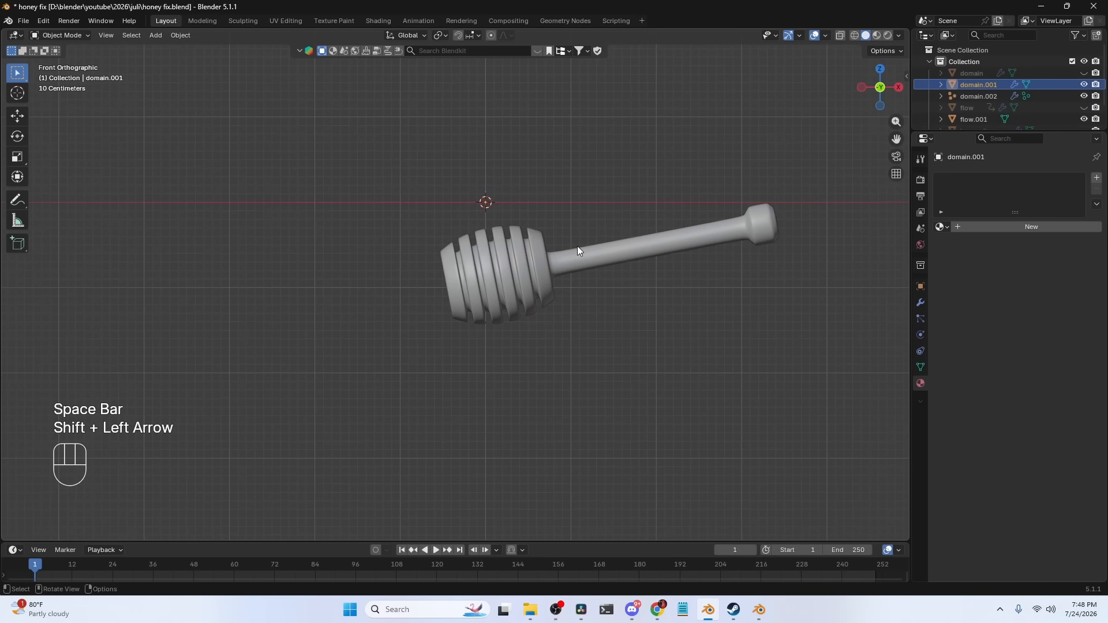
# Move all the imported Alembic objects into a new collection named alembic honey 1
pyautogui.scroll(-4, 609, 182)
pyautogui.press('a')
pyautogui.press('m')
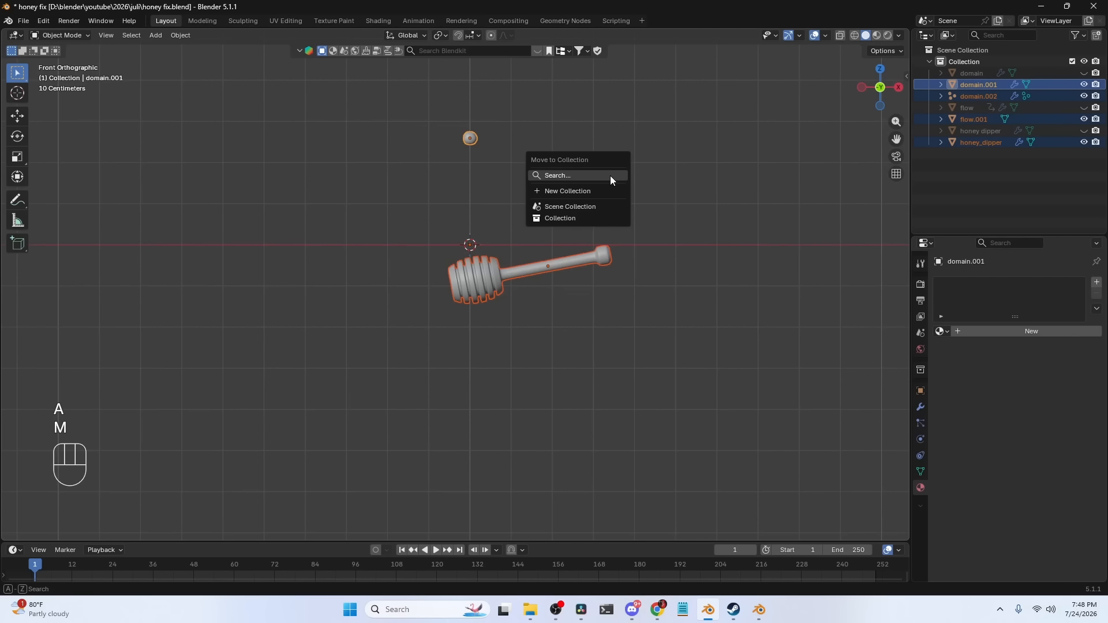
pyautogui.click(577, 188)
pyautogui.write('alembic honey 1')
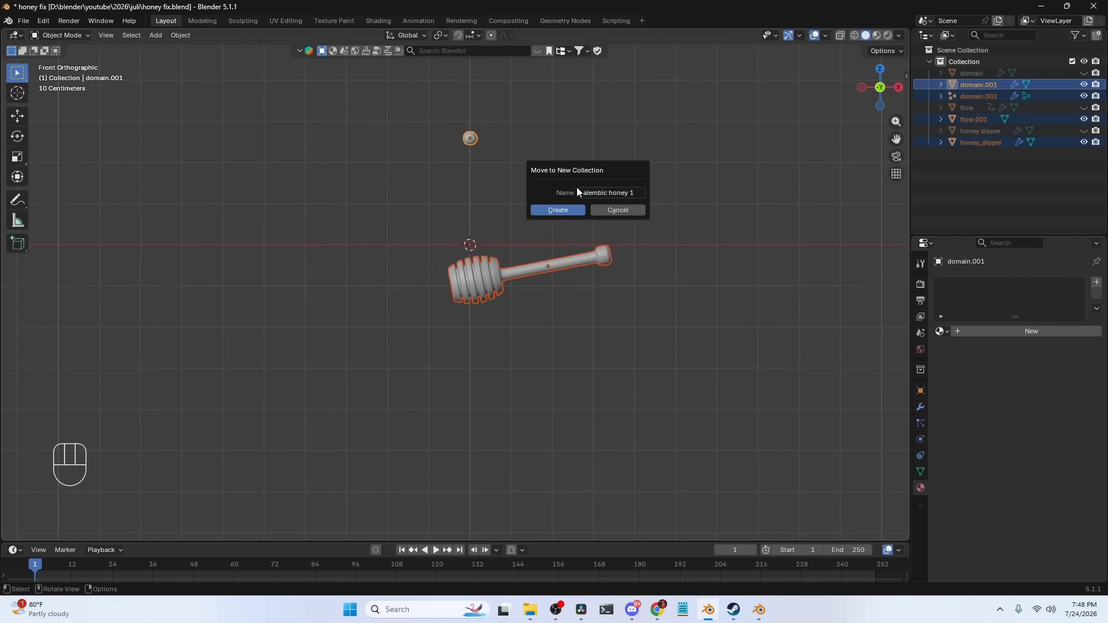
pyautogui.press('Return')
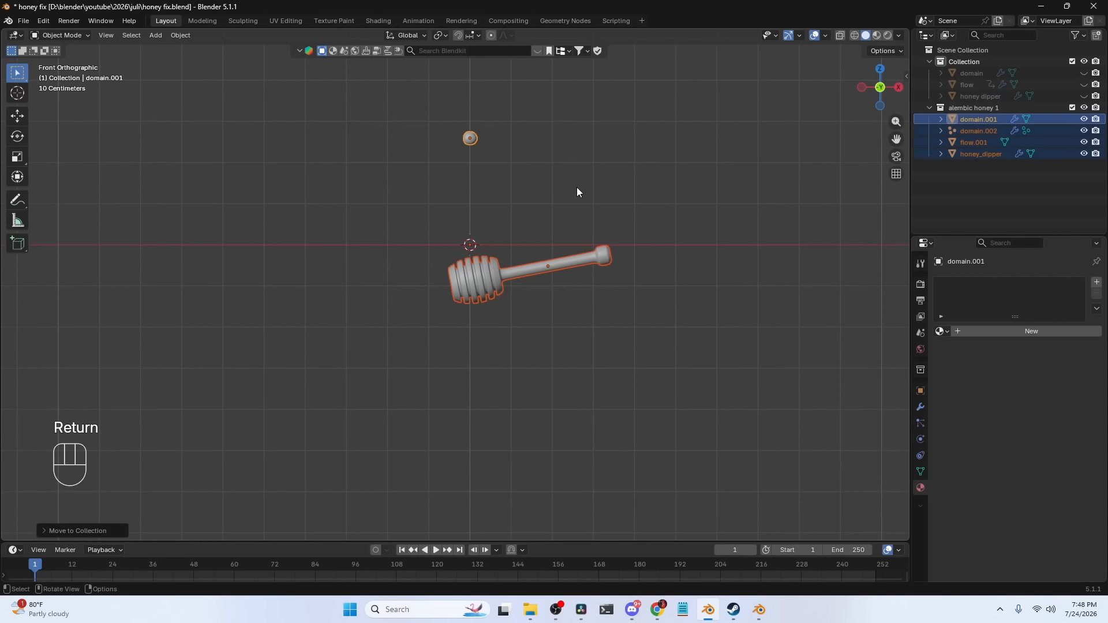
# Exclude the alembic honey 1 collection from the view layer and unhide the original domain, flow and honey dipper objects
pyautogui.click(1073, 108)
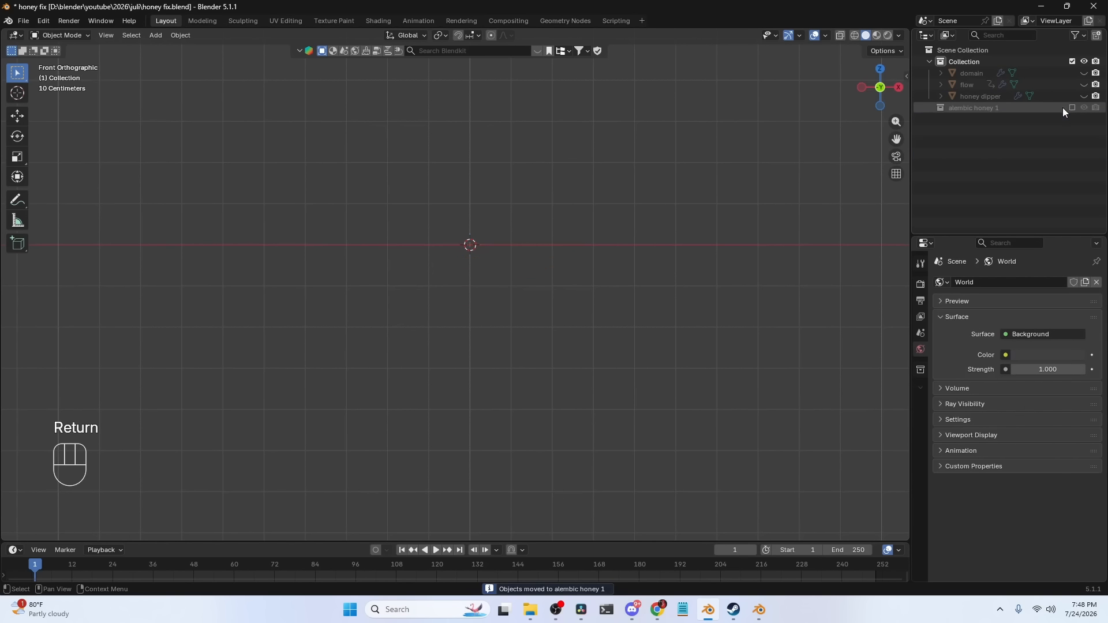
pyautogui.keyDown('shift'); pyautogui.moveTo(1084, 74); pyautogui.dragTo(1084, 95); pyautogui.keyUp('shift')
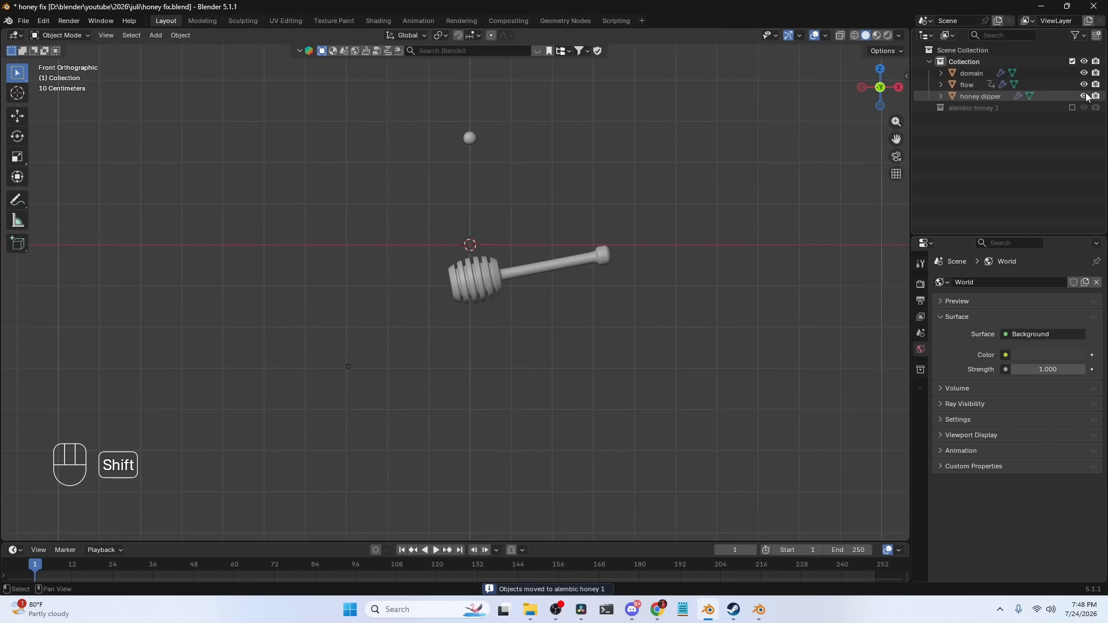
# Play back the original simulation, select the domain, return to the first frame and save the file
pyautogui.press('space')
pyautogui.scroll(3, 559, 195)
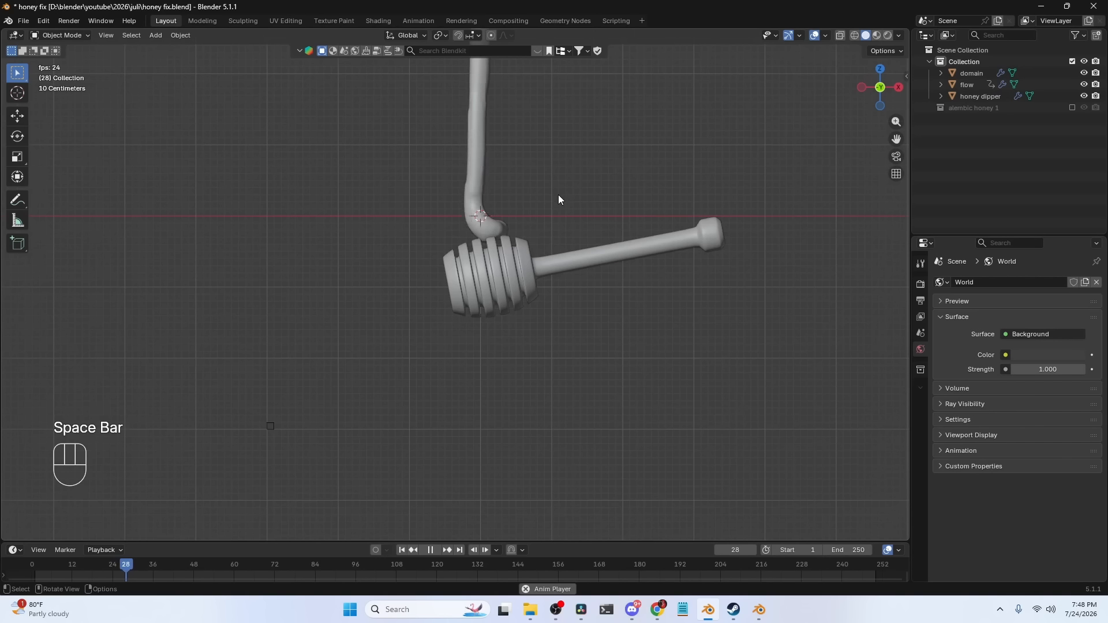
pyautogui.click(467, 225)
pyautogui.press('space')
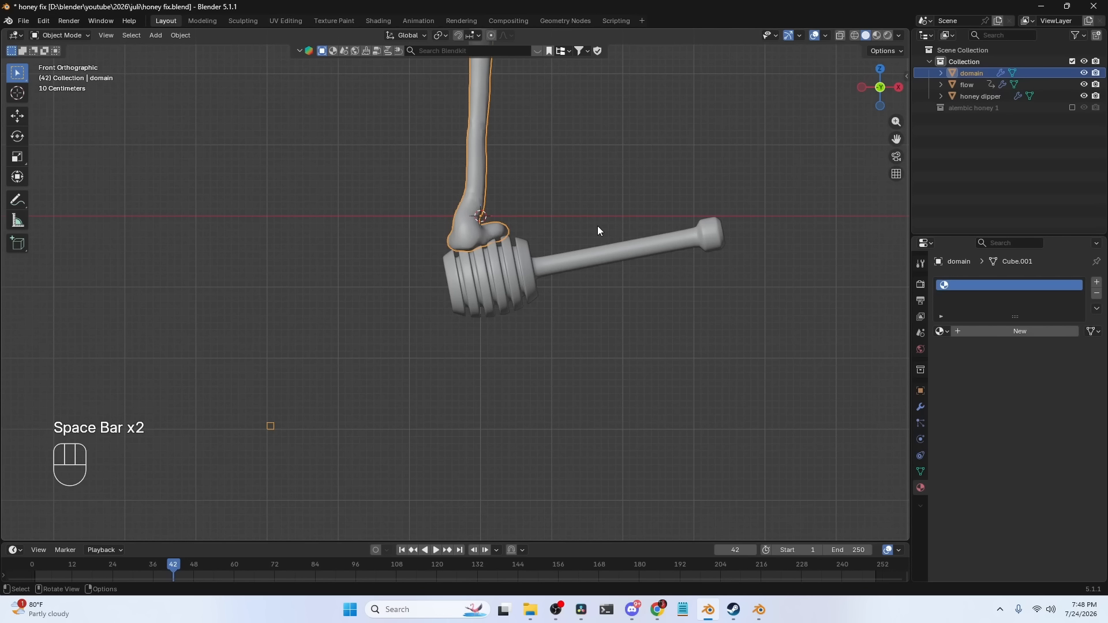
pyautogui.hotkey('shift', 'Left')
pyautogui.scroll(-2, 602, 229)
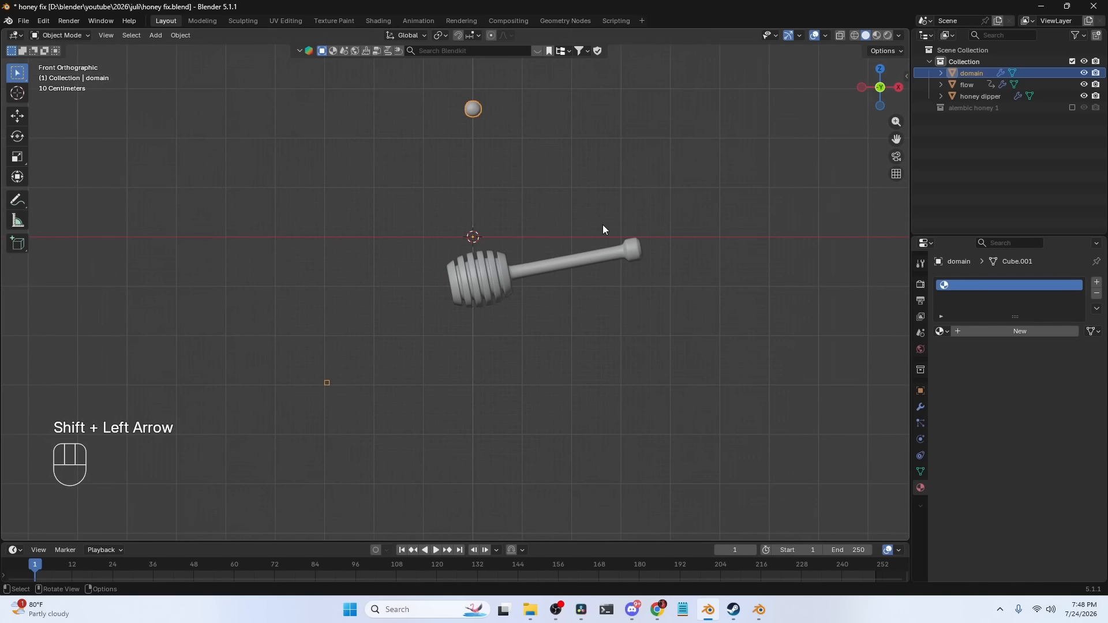
pyautogui.hotkey('ctrl', 's')
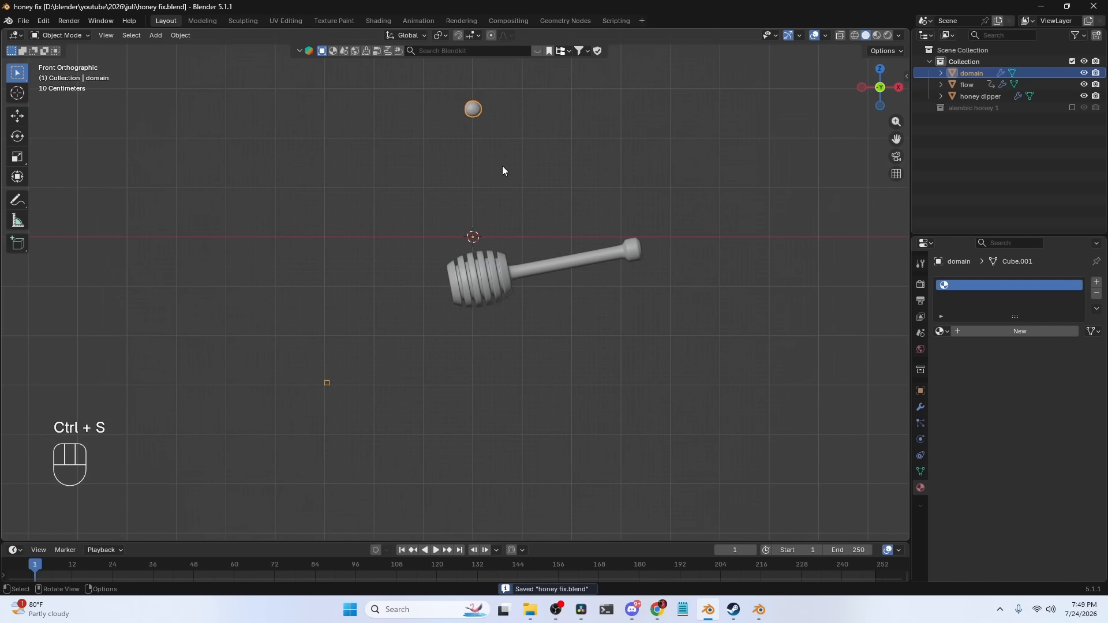
# Delete the flow object from the original collection
pyautogui.scroll(2, 502, 167)
pyautogui.click(969, 85)
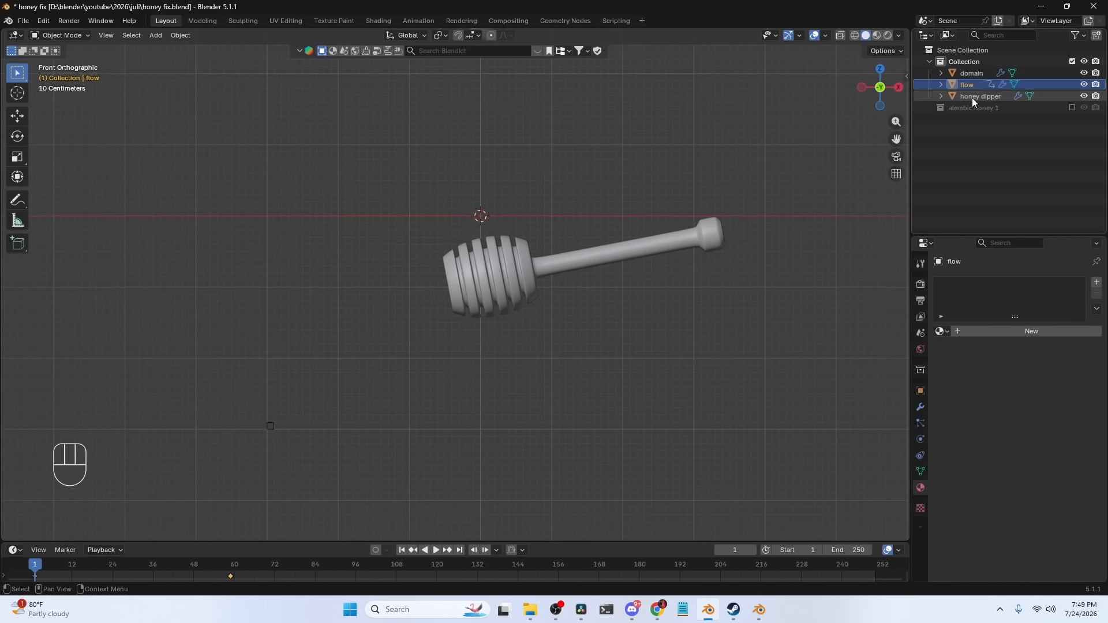
pyautogui.scroll(-4, 580, 198)
pyautogui.press('x')
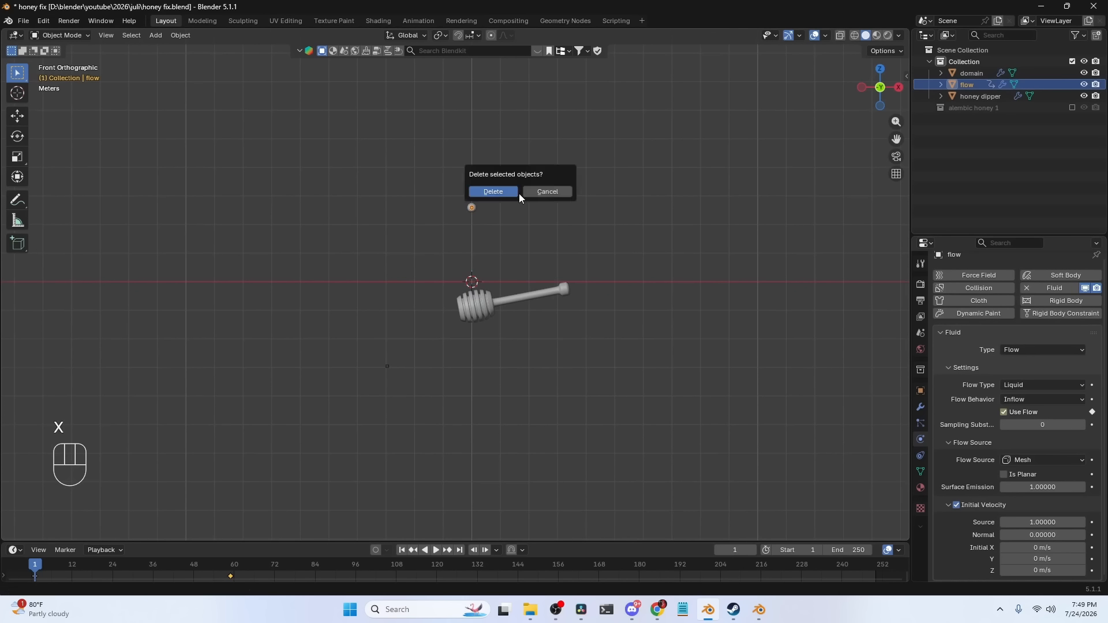
pyautogui.click(516, 191)
# Duplicate the grooved head of the honey dipper mesh in place and separate the copy into its own object
pyautogui.scroll(3, 461, 286)
pyautogui.click(497, 306)
pyautogui.press('g')
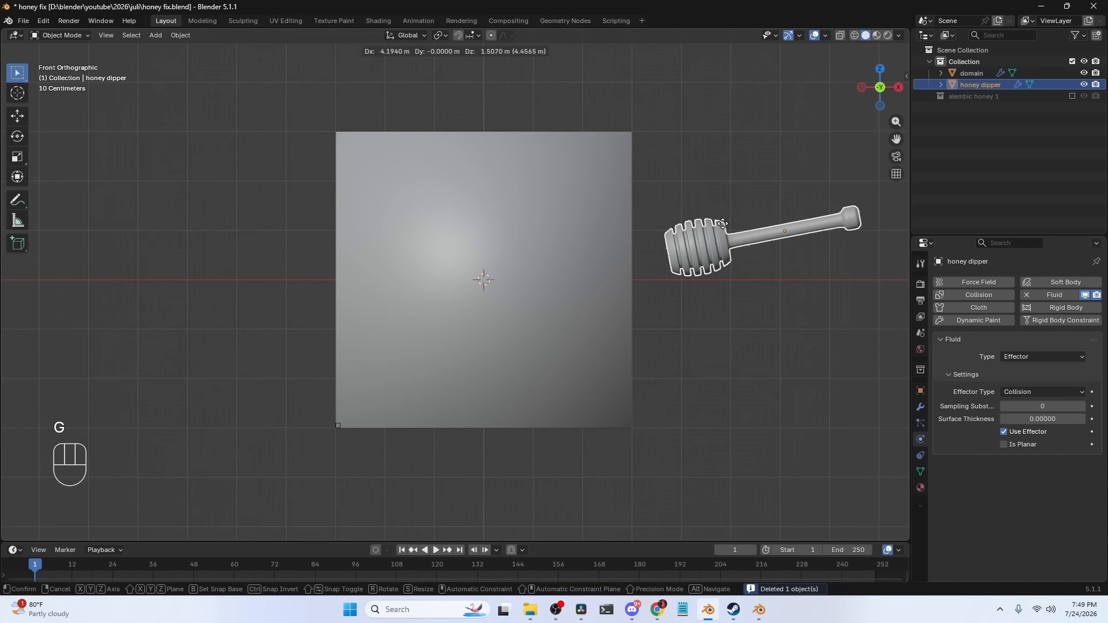
pyautogui.rightClick(579, 270)
pyautogui.scroll(3, 559, 271)
pyautogui.press('Tab')
pyautogui.scroll(2, 560, 268)
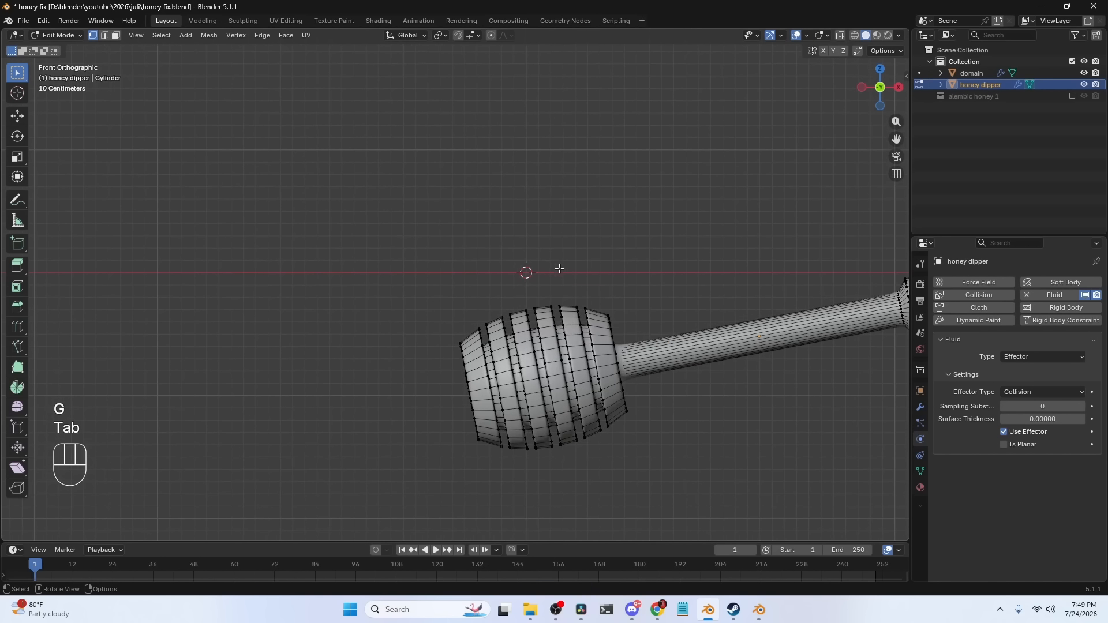
pyautogui.hotkey('alt', 'z')
pyautogui.keyDown('shift'); pyautogui.moveTo(631, 297); pyautogui.dragTo(590, 224, button='middle'); pyautogui.keyUp('shift')
pyautogui.moveTo(379, 198); pyautogui.dragTo(695, 485)
pyautogui.moveTo(695, 485); pyautogui.dragTo(508, 346, button='middle')
pyautogui.hotkey('shift', 'd')
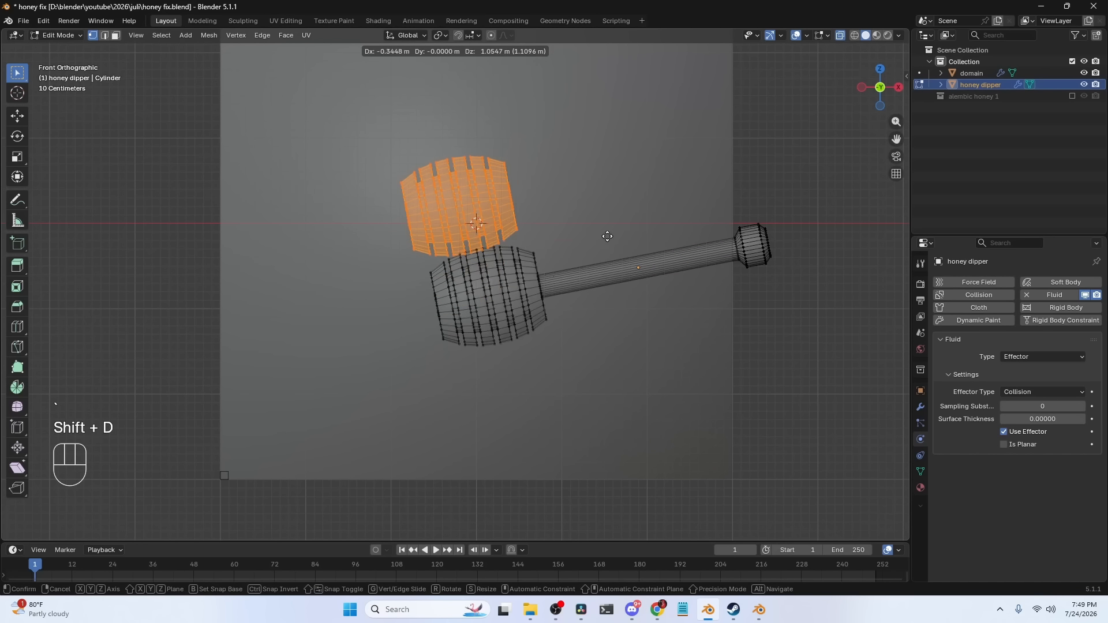
pyautogui.rightClick(630, 271)
pyautogui.press('p')
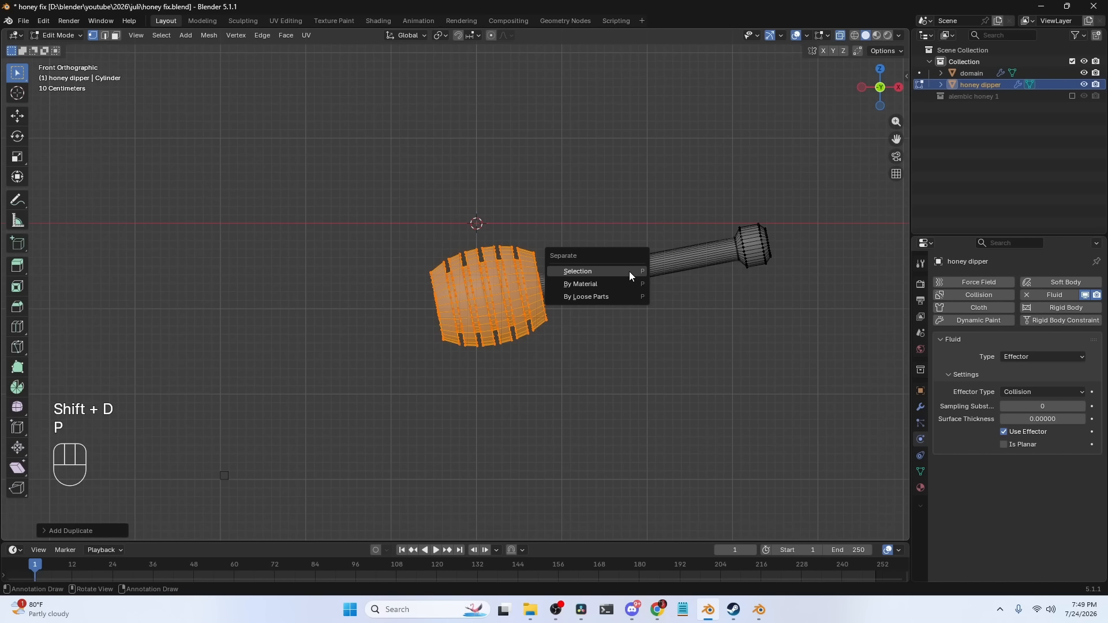
pyautogui.click(630, 271)
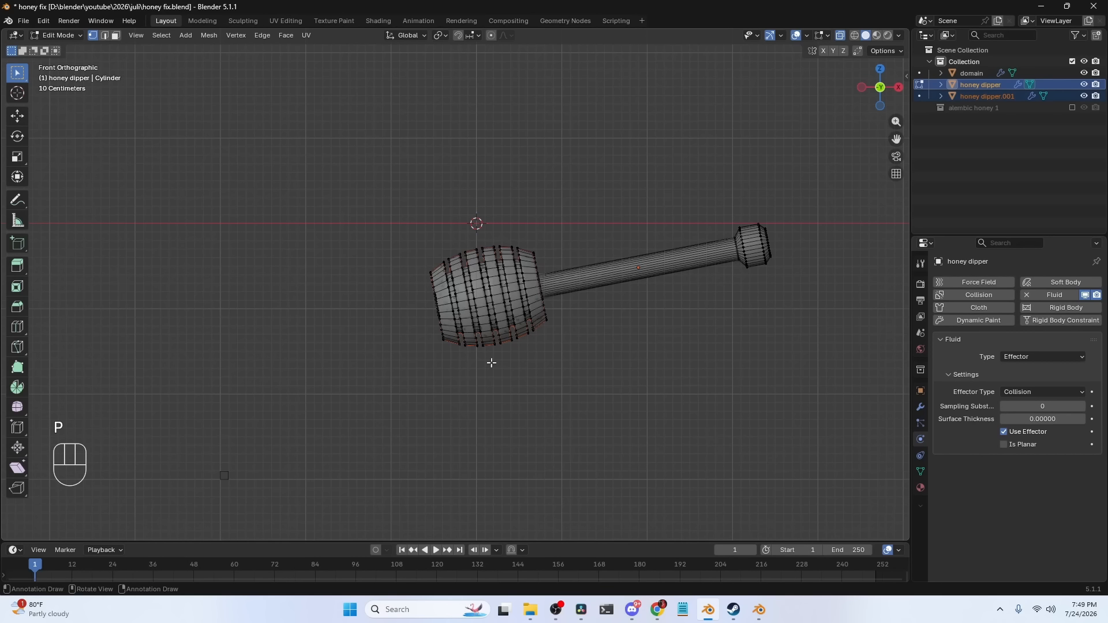
pyautogui.press('Tab')
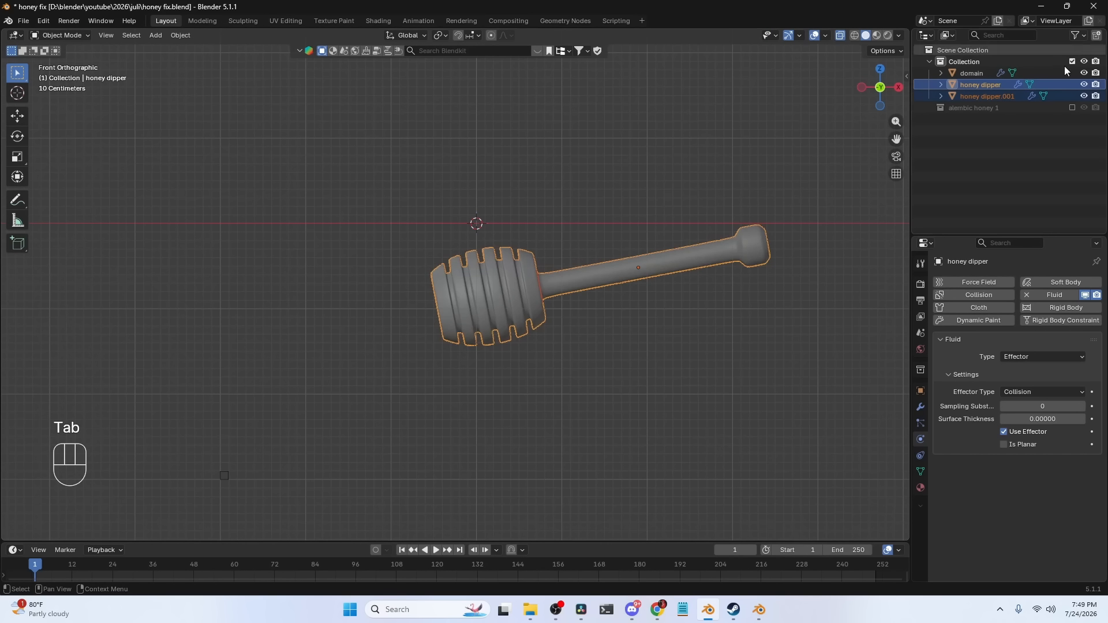
# Rename the separated dipper head object flow 2
pyautogui.click(501, 279)
pyautogui.press('F2')
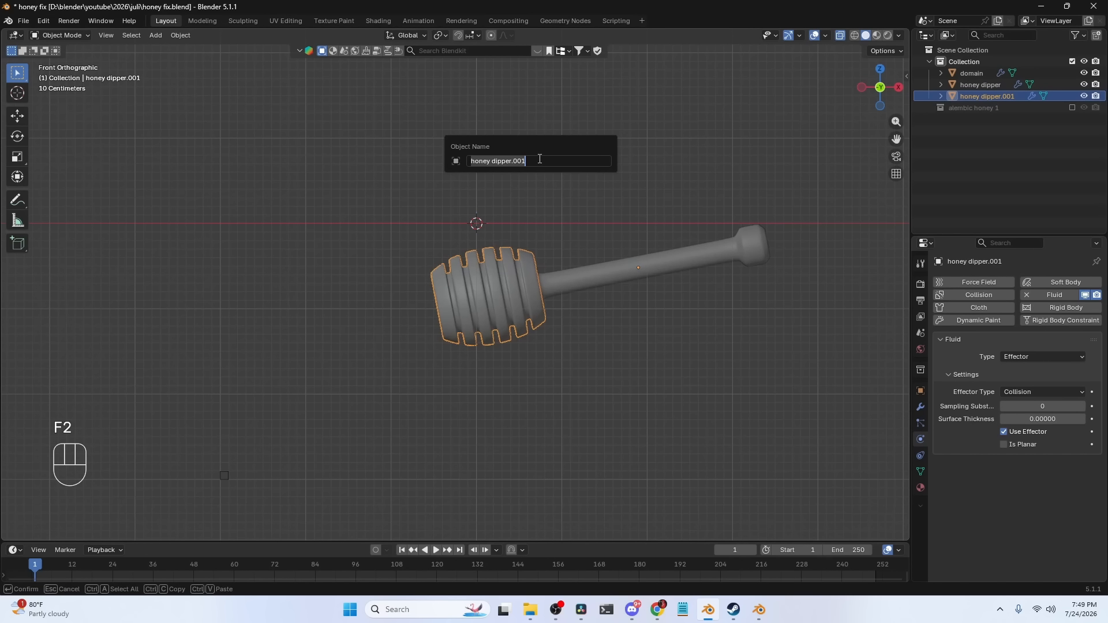
pyautogui.write('glow')
pyautogui.press('BackSpace')
pyautogui.press('BackSpace')
pyautogui.press('BackSpace')
pyautogui.press('BackSpace')
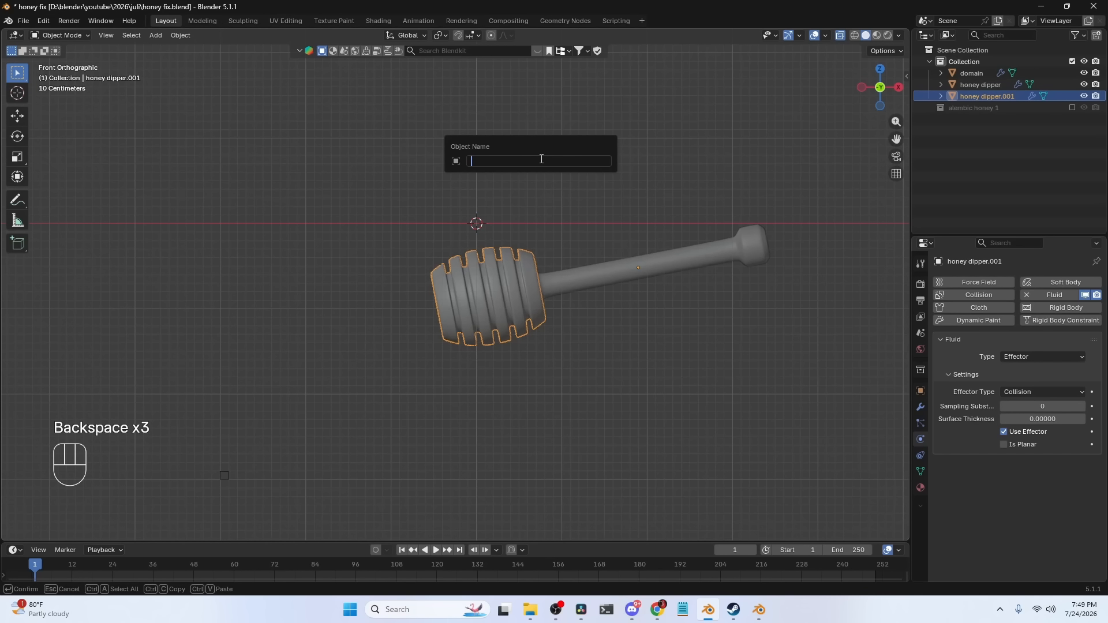
pyautogui.write('flow 2')
pyautogui.press('Return')
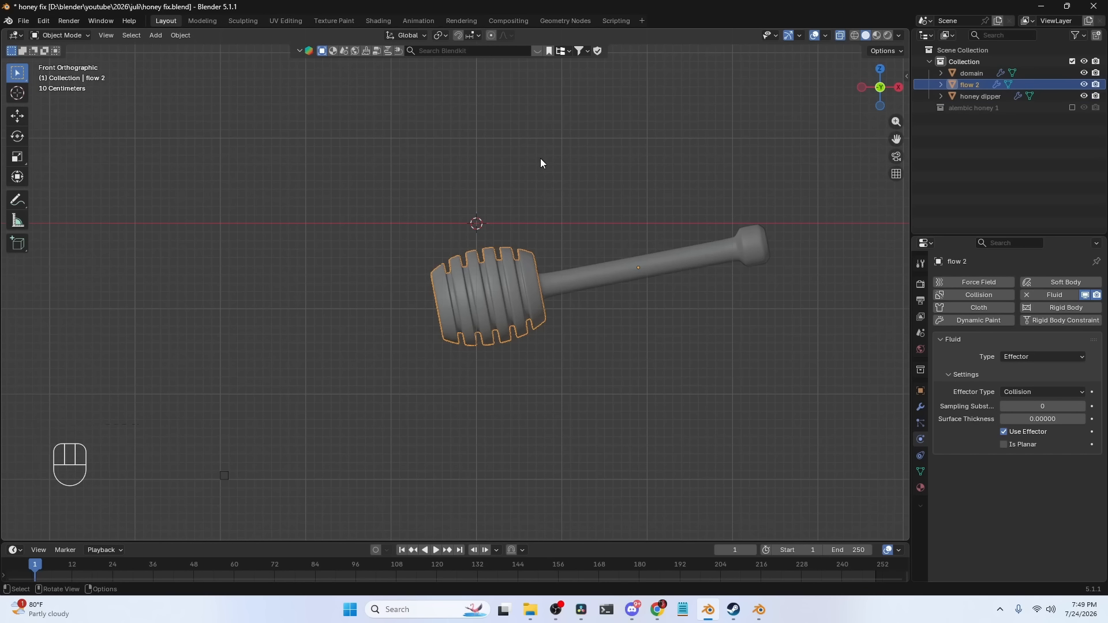
# Fatten the whole flow 2 mesh with Shrink/Fatten so that its grooves nearly close
pyautogui.scroll(2, 574, 260)
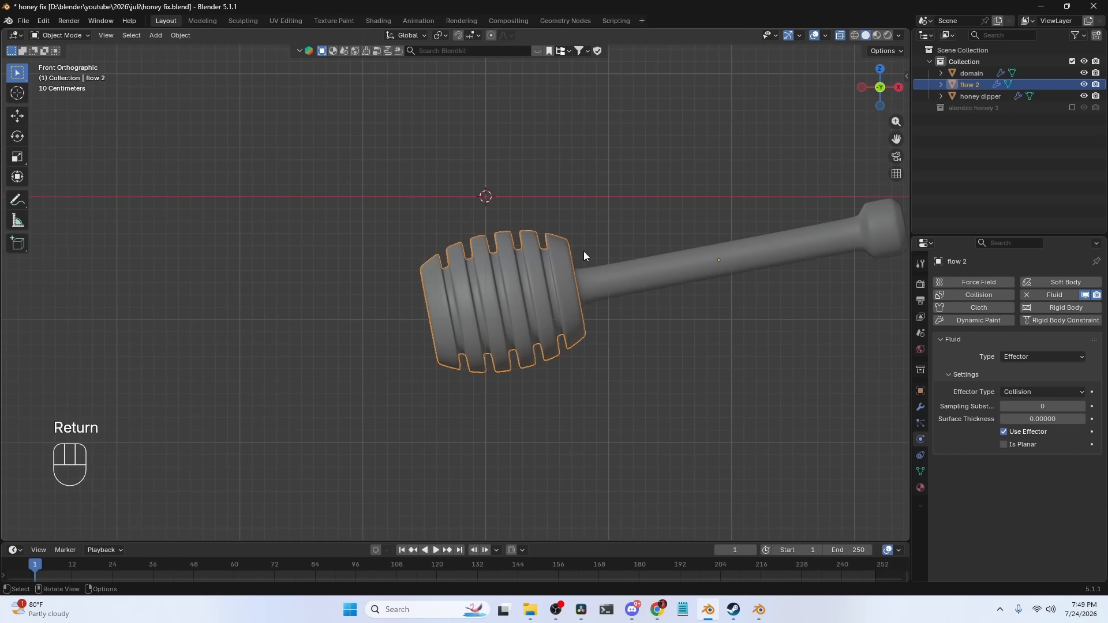
pyautogui.press('Tab')
pyautogui.press('a')
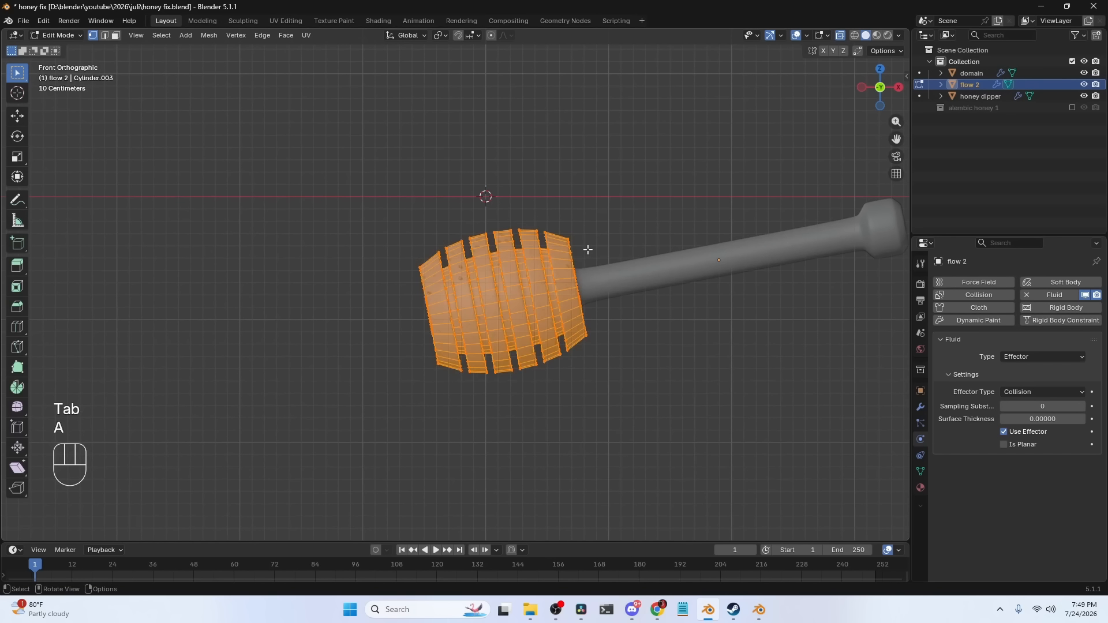
pyautogui.hotkey('alt', 's')
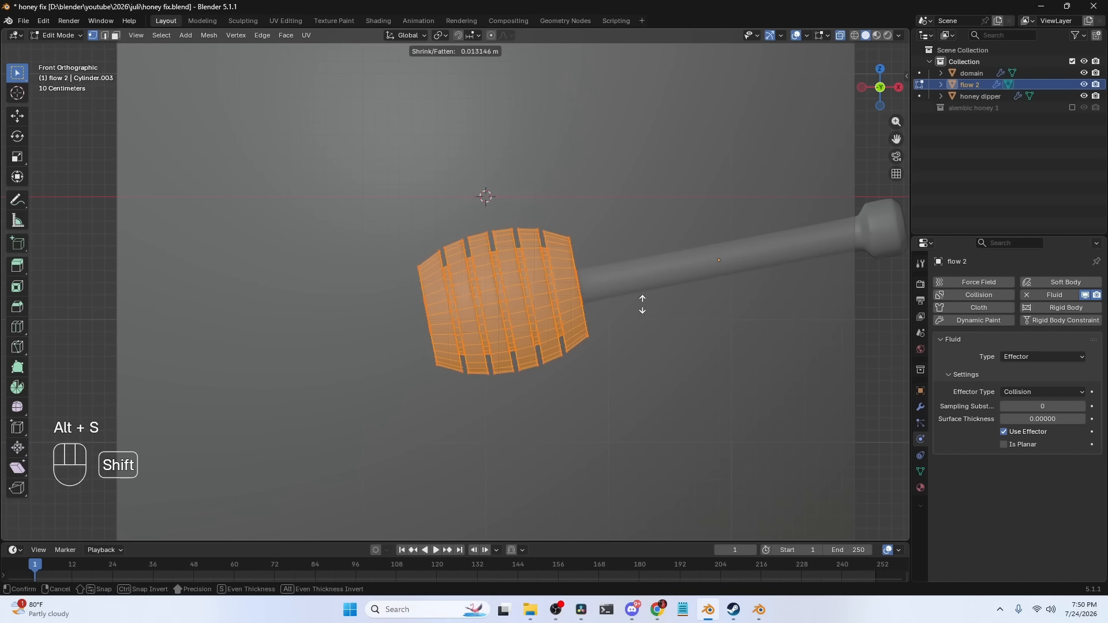
pyautogui.click(647, 291)
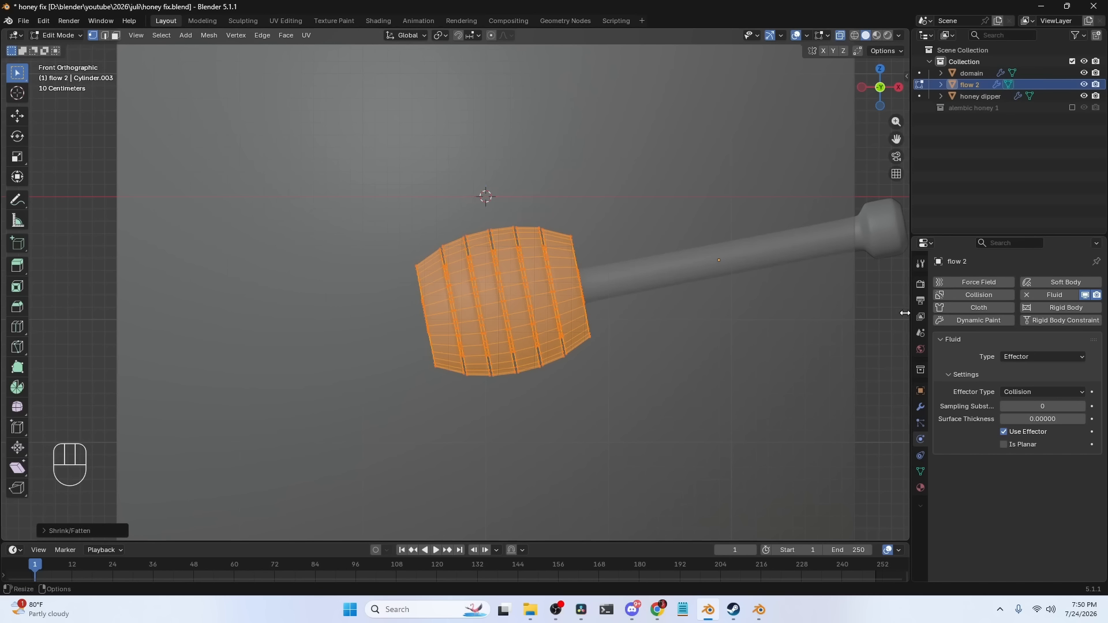
# Set the Bevel modifier amount of flow 2 to 1 m and check the head's shape
pyautogui.click(920, 408)
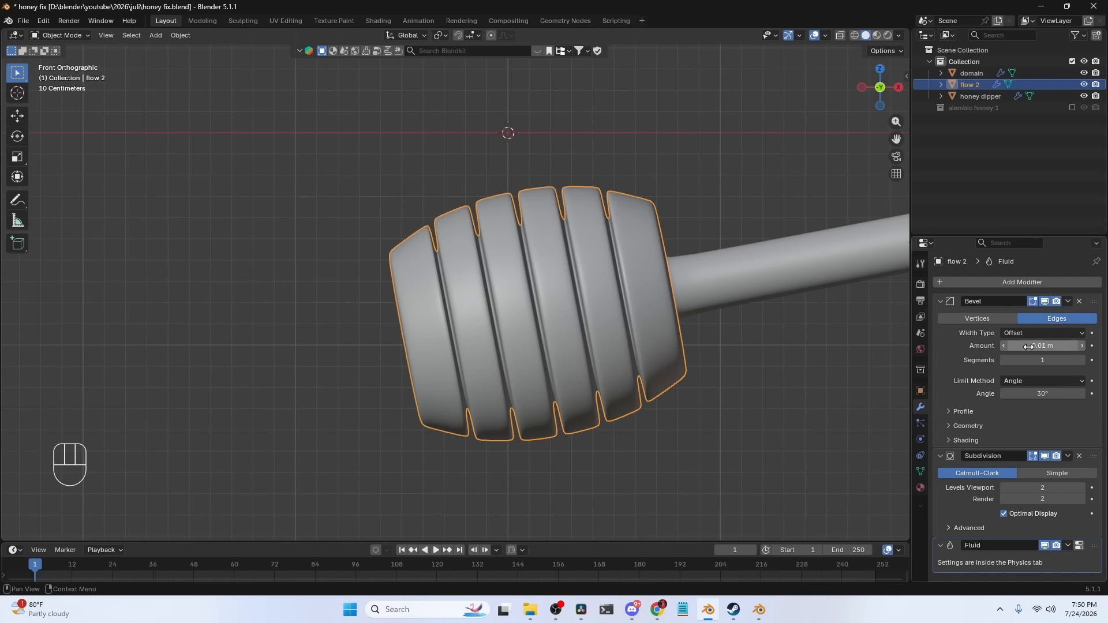
pyautogui.click(1028, 346)
pyautogui.write('1')
pyautogui.press('Return')
pyautogui.moveTo(511, 266); pyautogui.dragTo(542, 340, button='middle')
pyautogui.press('`')
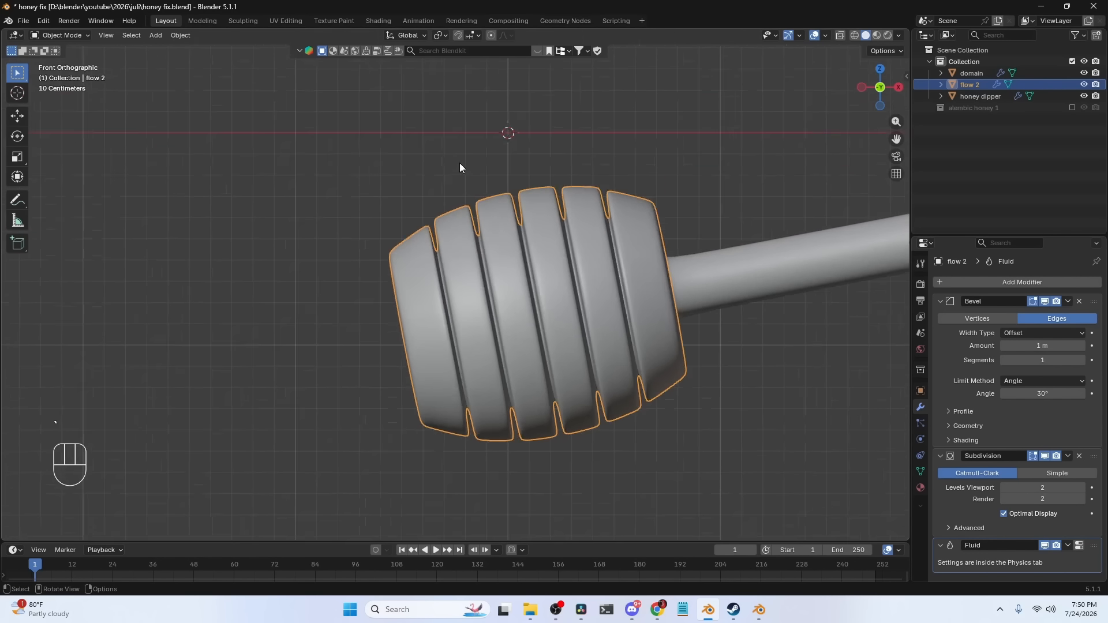
pyautogui.scroll(1, 460, 167)
pyautogui.press('g')
pyautogui.rightClick(634, 186)
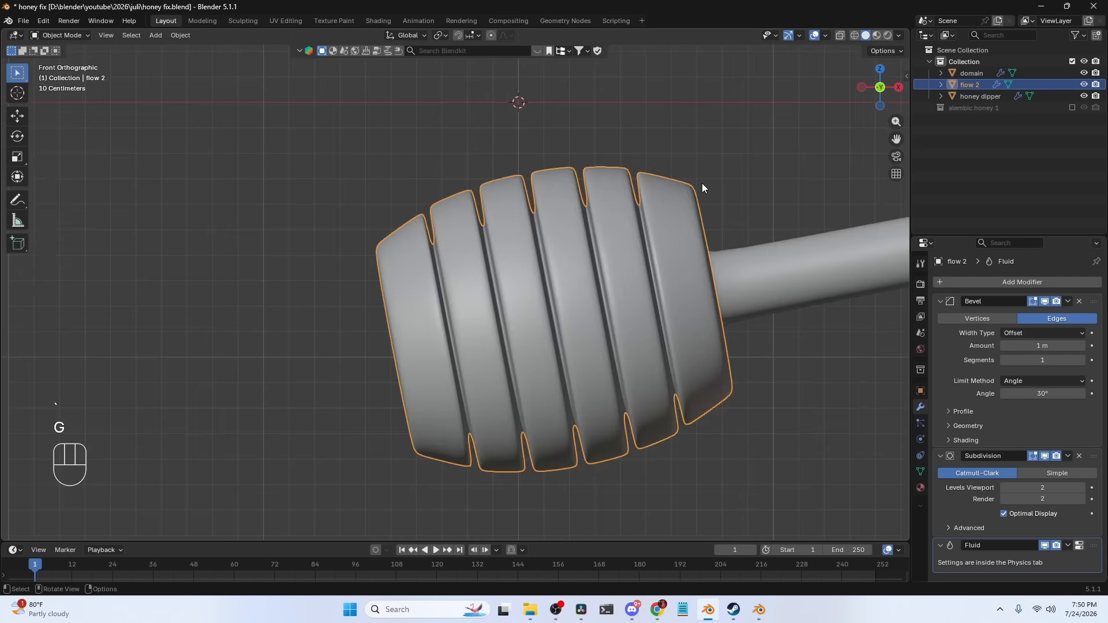
# Hide the domain object and select flow 2
pyautogui.scroll(-8, 697, 173)
pyautogui.click(471, 91)
pyautogui.press('h')
pyautogui.click(474, 299)
pyautogui.scroll(-1, 457, 98)
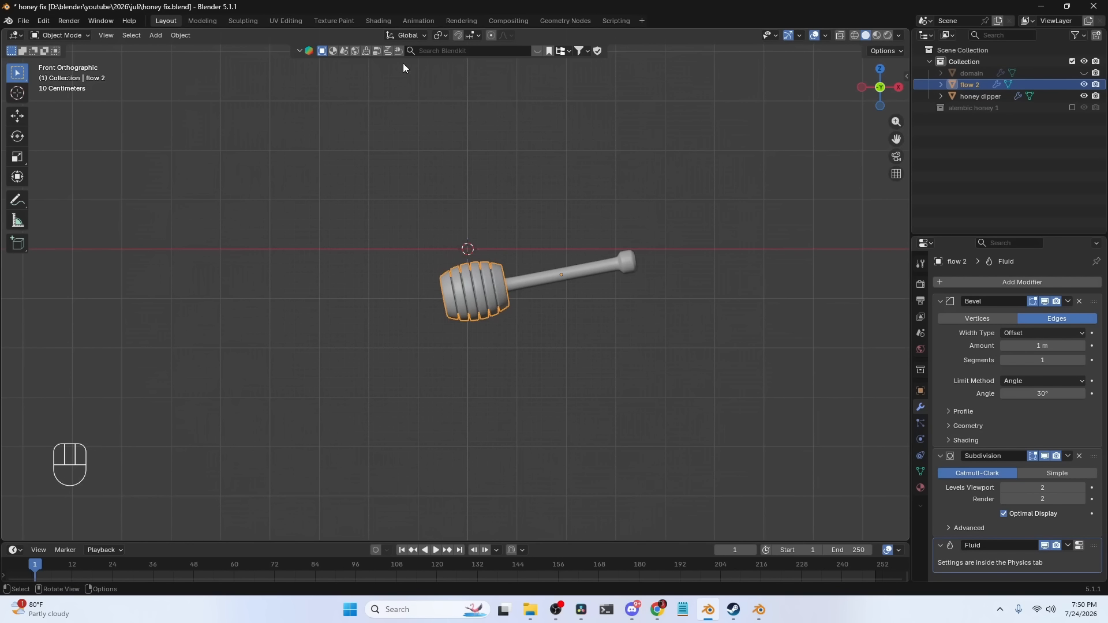
# Switch to the Shading workspace and show the dipper in rendered viewport shading
pyautogui.click(379, 21)
pyautogui.scroll(4, 613, 158)
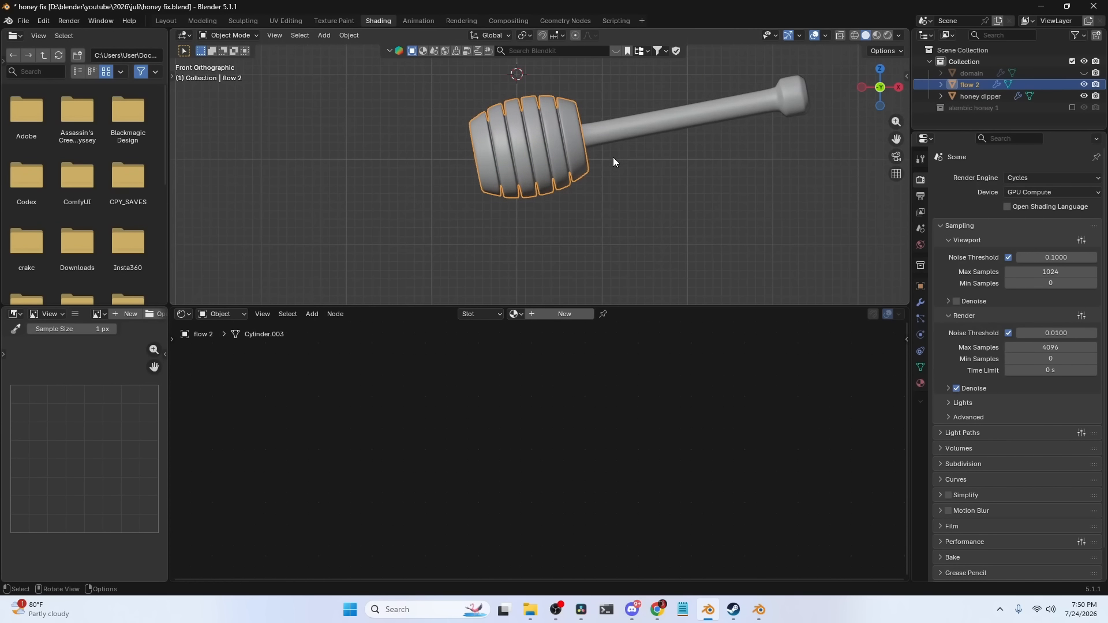
pyautogui.click(886, 36)
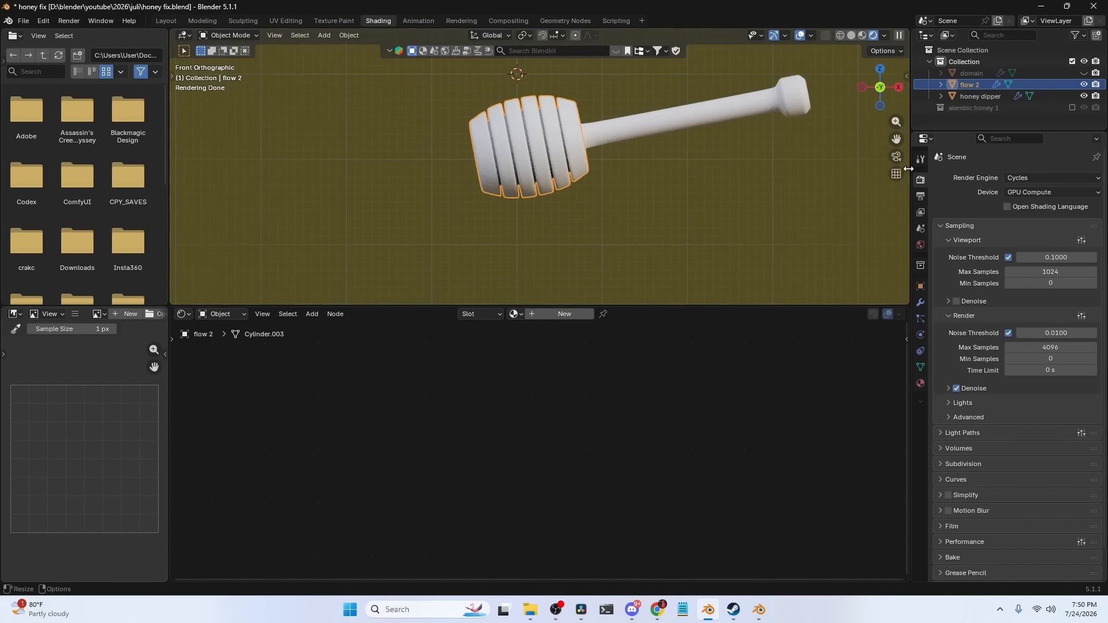
# Check that the renderer is Cycles on GPU Compute and turn off Scene World lighting in the rendered viewport
pyautogui.click(1016, 175)
pyautogui.click(1031, 175)
pyautogui.click(1038, 193)
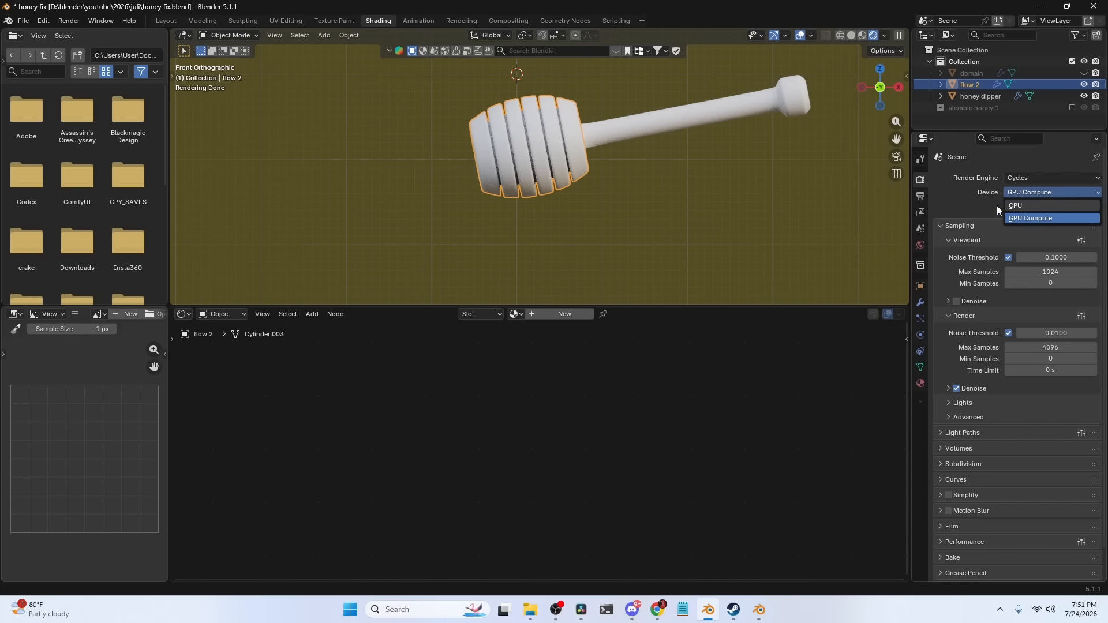
pyautogui.click(884, 37)
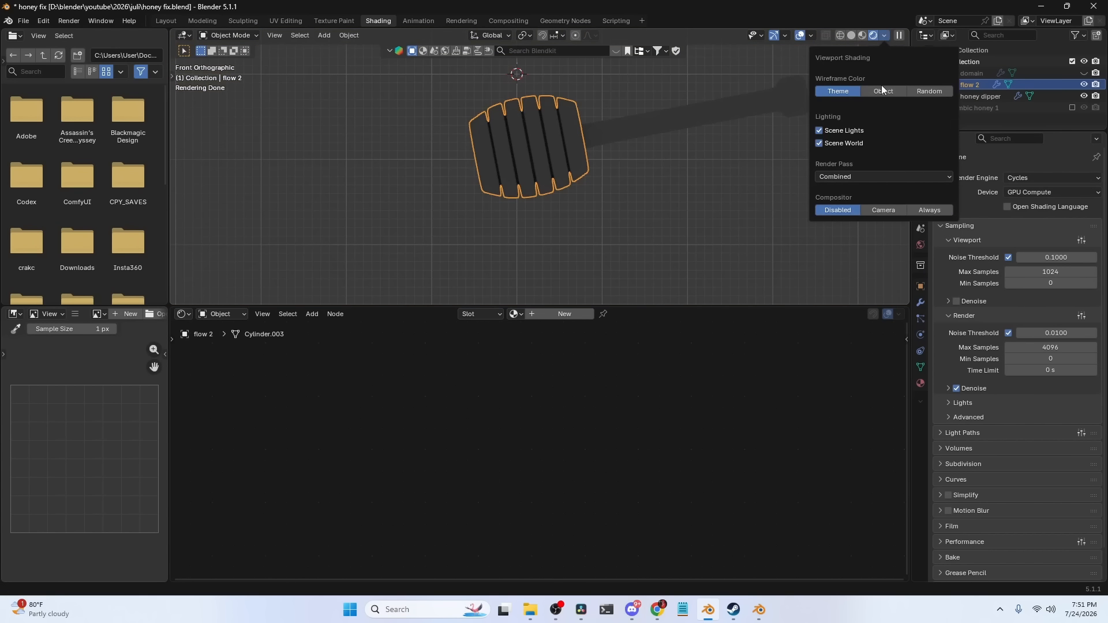
pyautogui.click(818, 144)
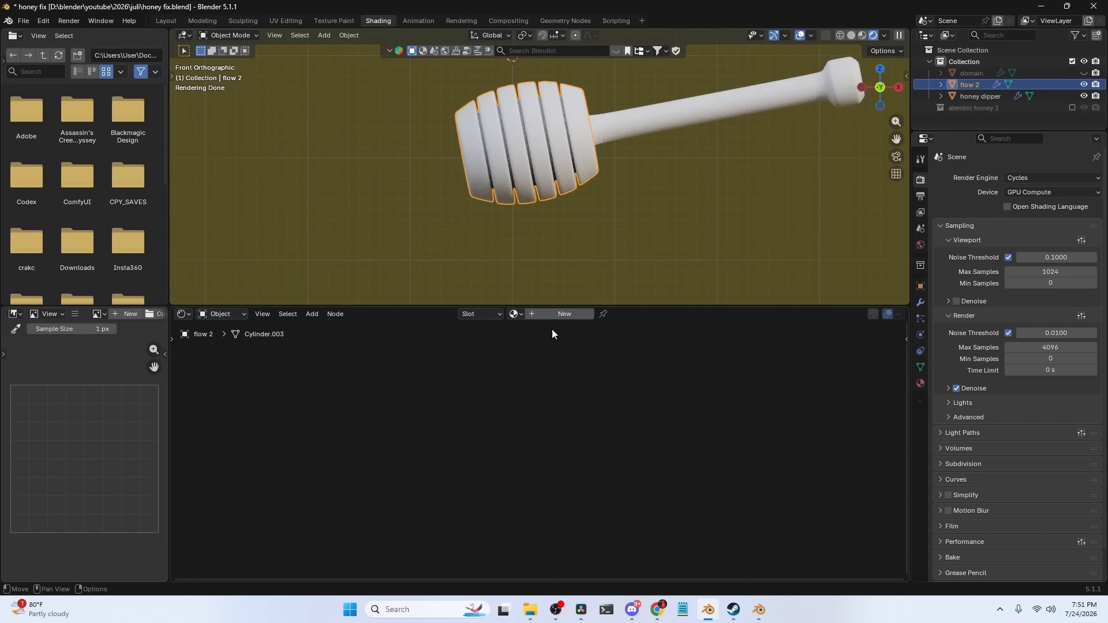
# Add a new material to flow 2 with Roughness 0 and a yellow Base Color
pyautogui.click(556, 314)
pyautogui.moveTo(490, 452); pyautogui.dragTo(433, 451)
pyautogui.click(521, 428)
pyautogui.moveTo(523, 309)
pyautogui.mouseDown()
pyautogui.moveTo(514, 299)
pyautogui.moveTo(504, 310)
pyautogui.mouseUp()
pyautogui.scroll(-1, 387, 426)
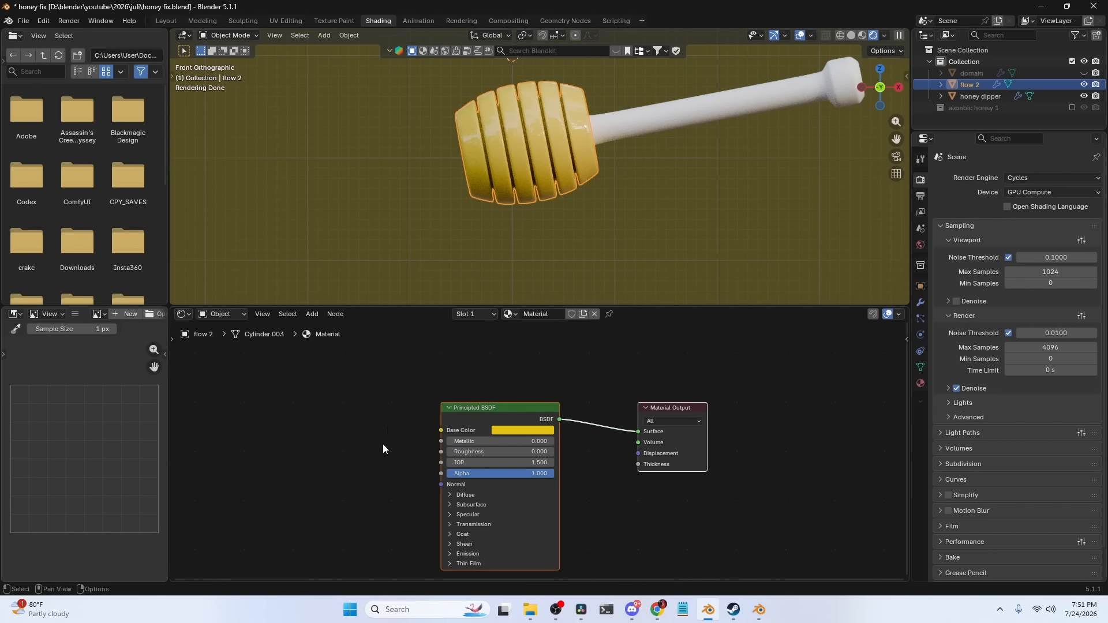
# Set the Transmission weight of flow 2's material to 1.000 and inspect the dipper head in the rendered view
pyautogui.click(392, 433)
pyautogui.moveTo(426, 483); pyautogui.dragTo(456, 314, button='middle')
pyautogui.click(480, 355)
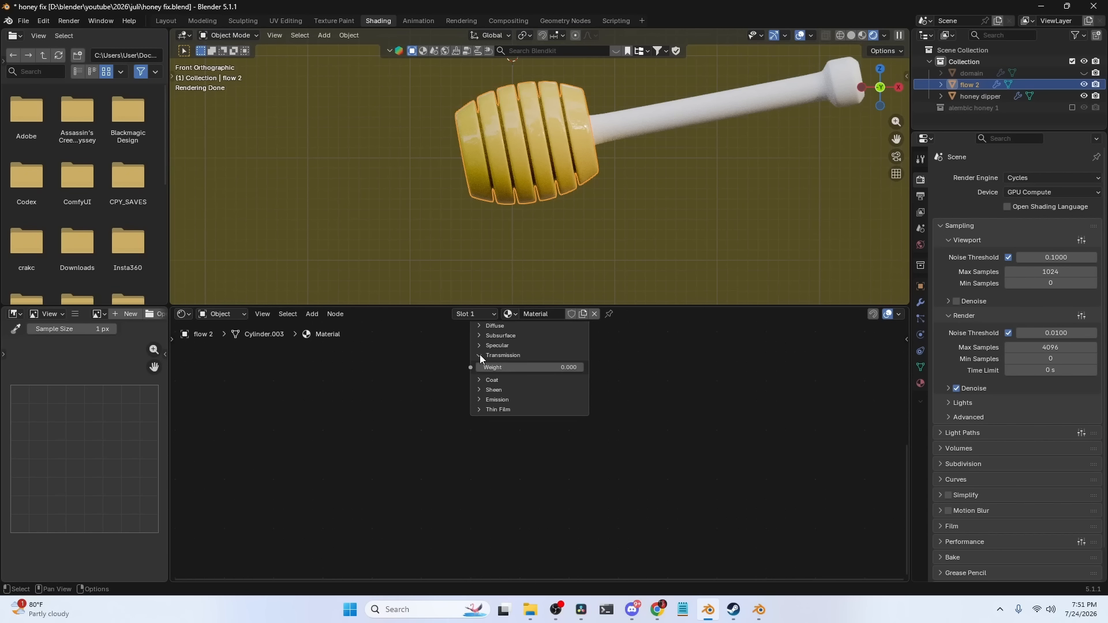
pyautogui.moveTo(483, 368); pyautogui.dragTo(583, 368)
pyautogui.click(628, 168)
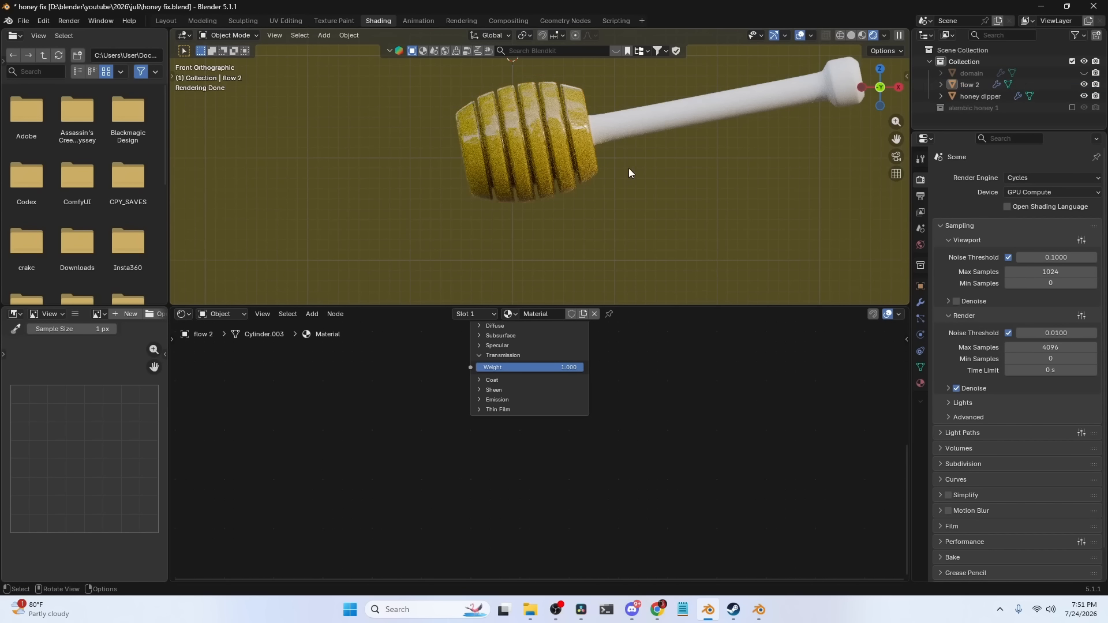
pyautogui.scroll(3, 628, 168)
pyautogui.scroll(-3, 677, 228)
pyautogui.click(578, 199)
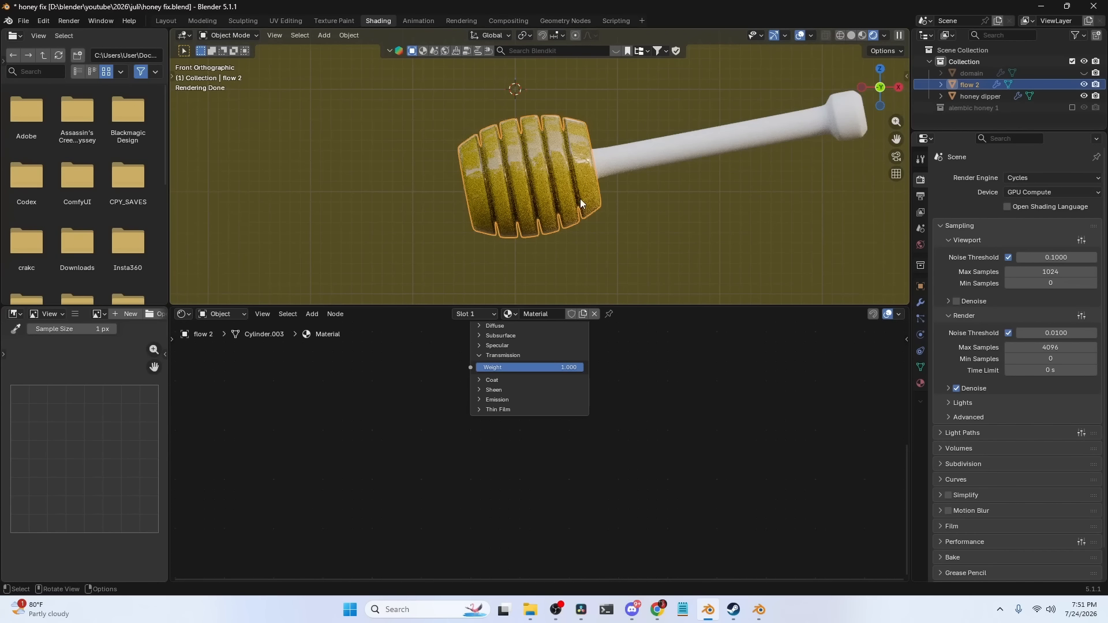
# Return to the Layout workspace, unhide the domain and open flow 2's physics settings
pyautogui.click(167, 22)
pyautogui.scroll(4, 577, 279)
pyautogui.scroll(-6, 573, 189)
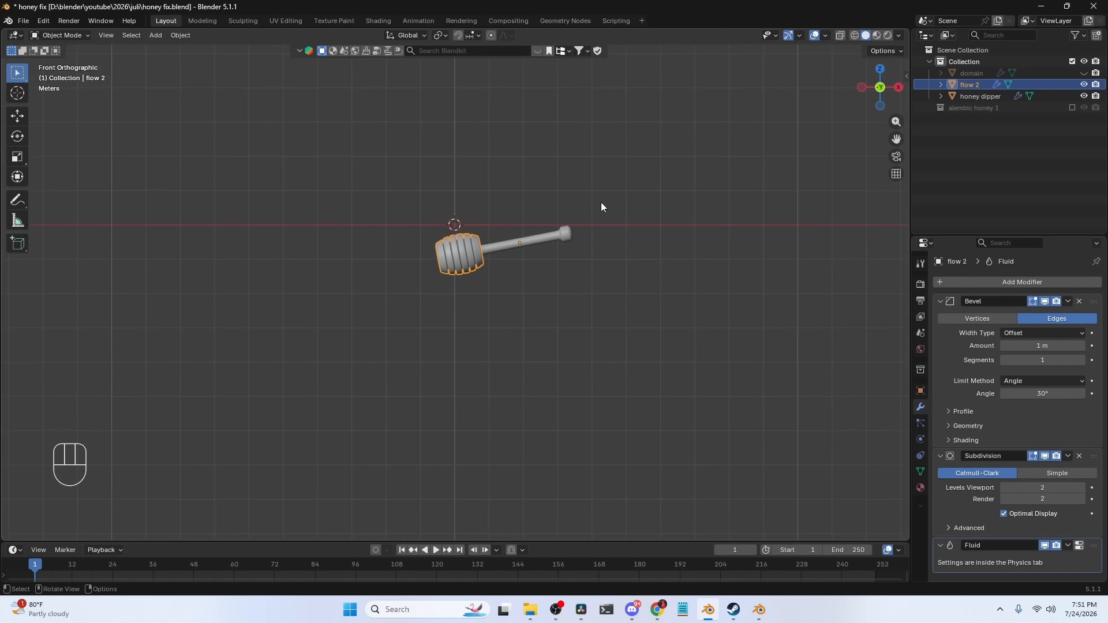
pyautogui.click(1084, 73)
pyautogui.click(921, 438)
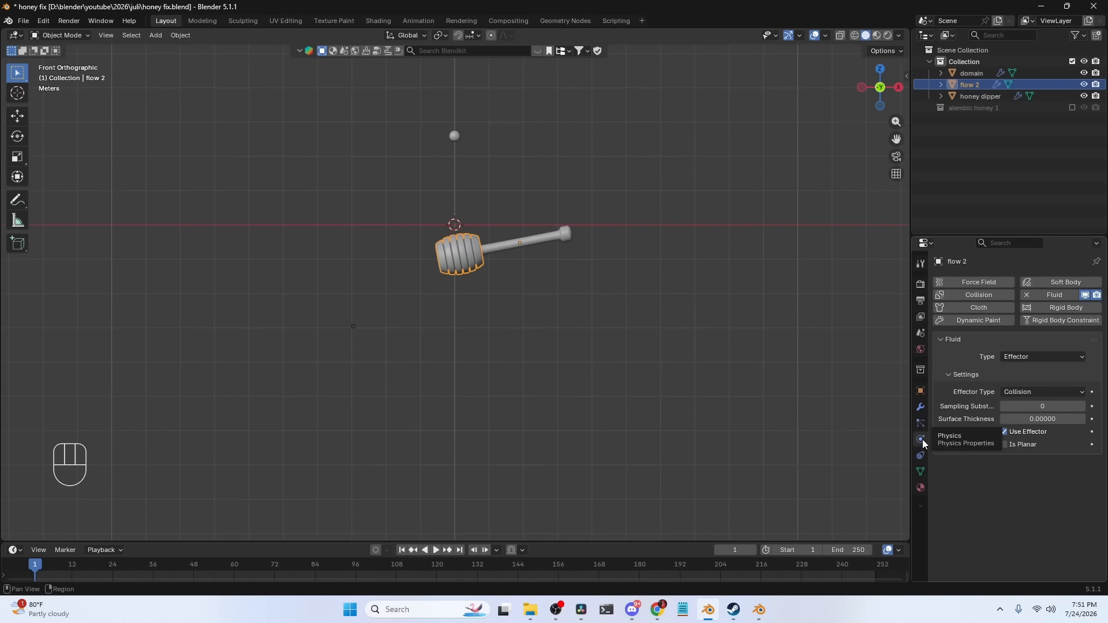
# Change flow 2's fluid type to Flow with Flow Type Liquid and Flow Behavior Inflow
pyautogui.click(1046, 356)
pyautogui.click(1020, 393)
pyautogui.click(1030, 391)
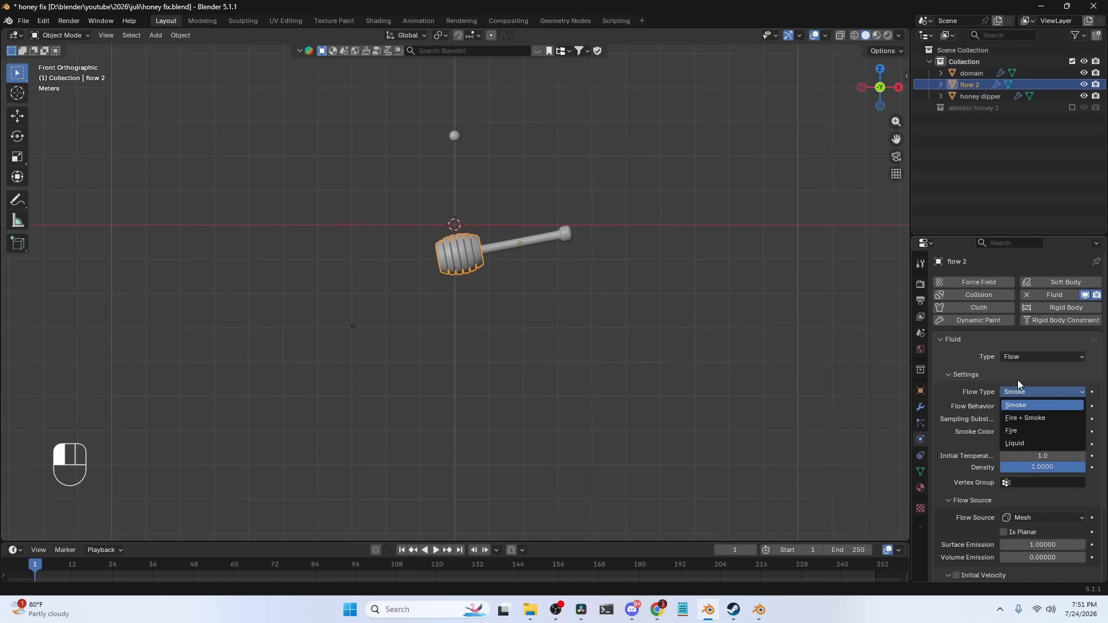
pyautogui.click(1026, 442)
pyautogui.click(1059, 405)
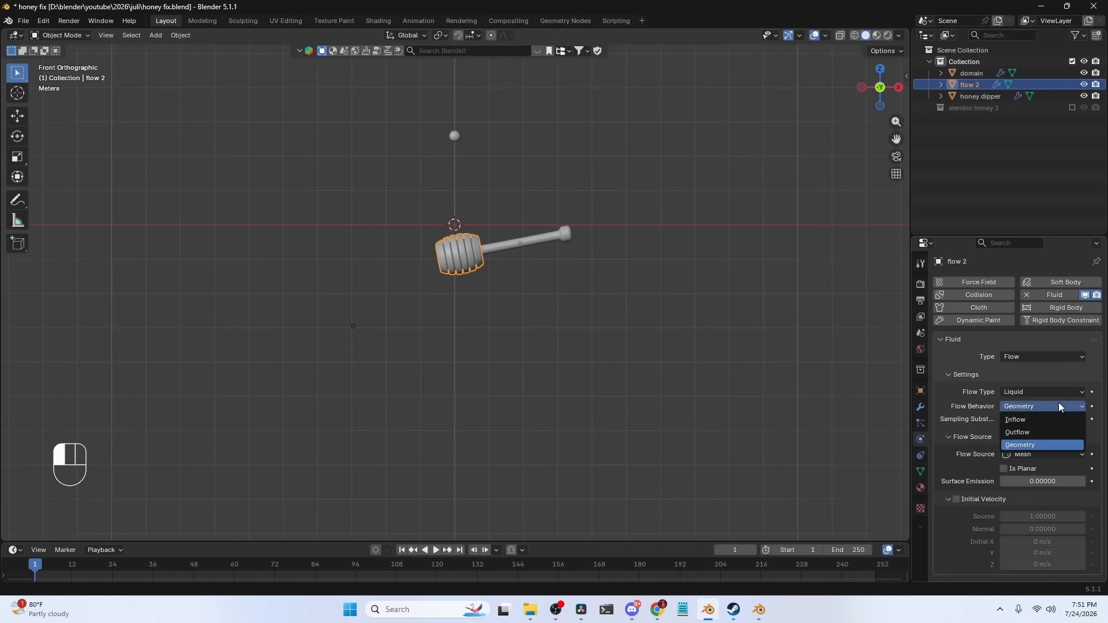
pyautogui.click(1032, 420)
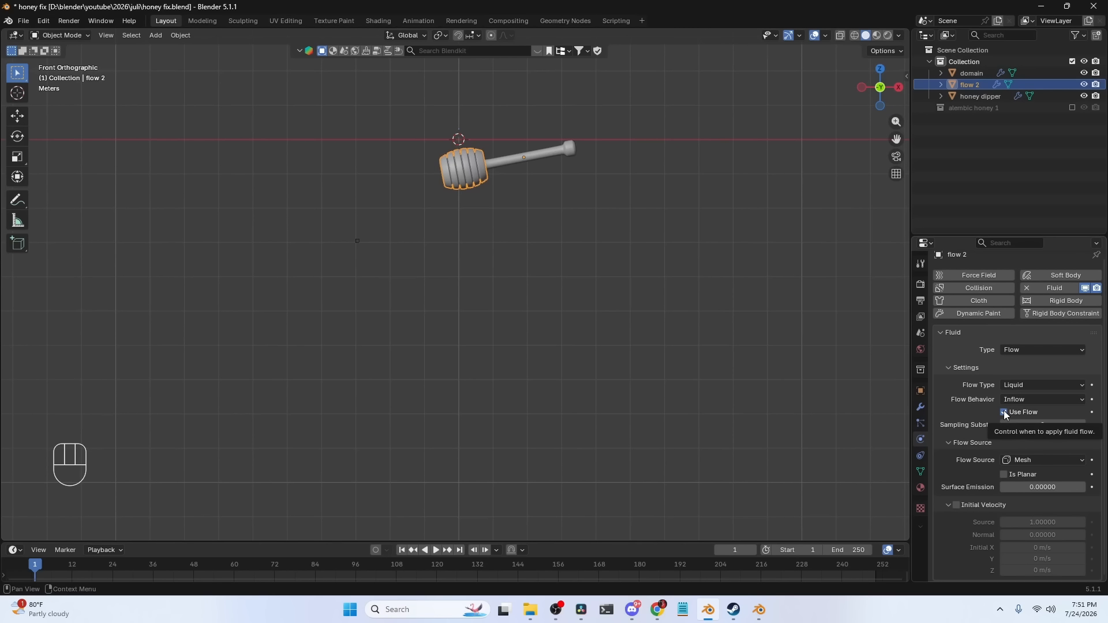
# Keyframe flow 2's Use Flow setting at frame 1 and again at frame 48
pyautogui.press('i')
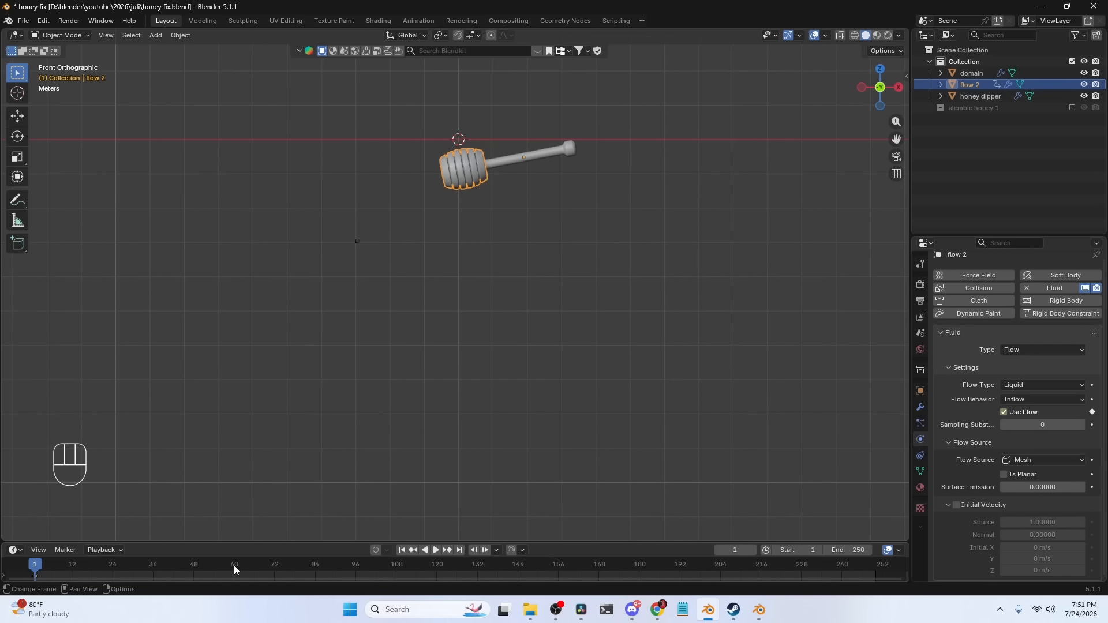
pyautogui.click(194, 568)
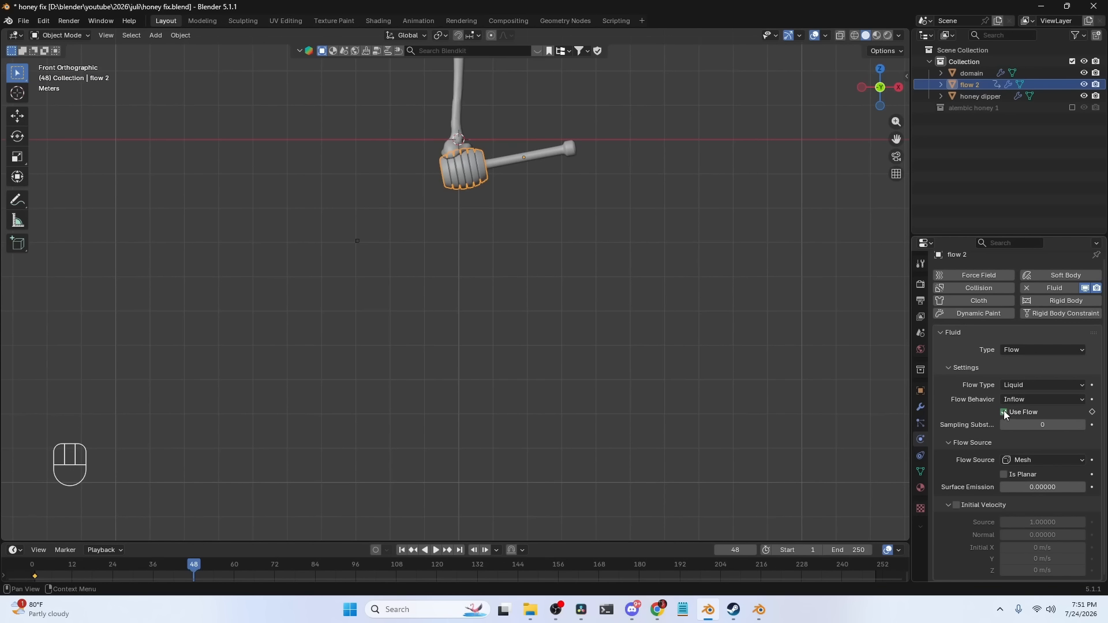
pyautogui.scroll(-4, 511, 157)
# Select the domain and set its Resolution Divisions to 39
pyautogui.click(459, 199)
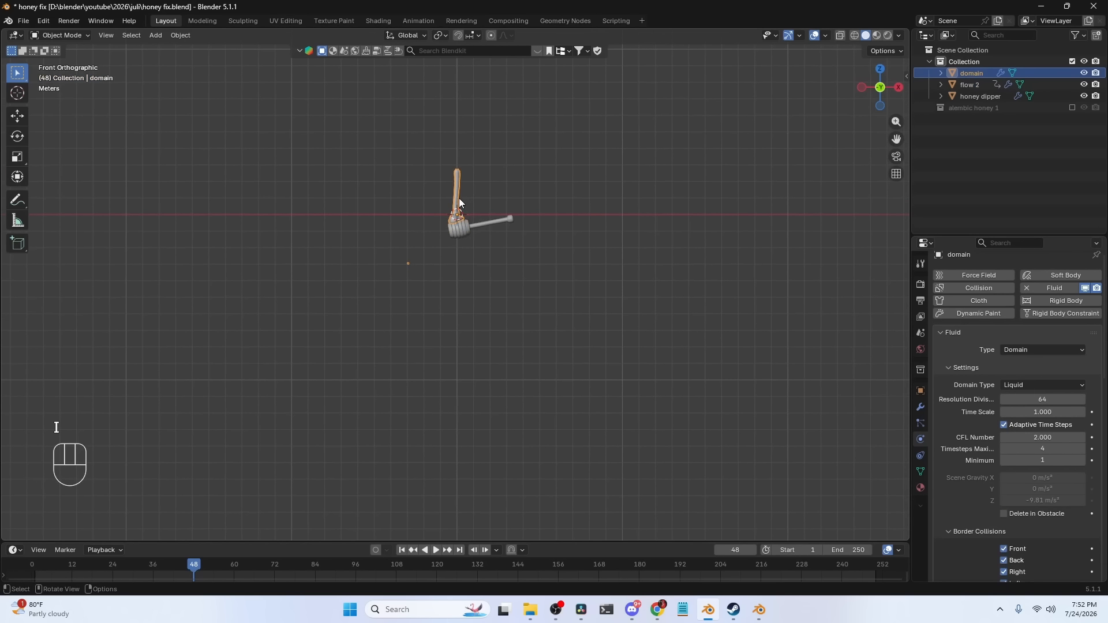
pyautogui.scroll(-20, 1051, 431)
pyautogui.scroll(20, 1050, 432)
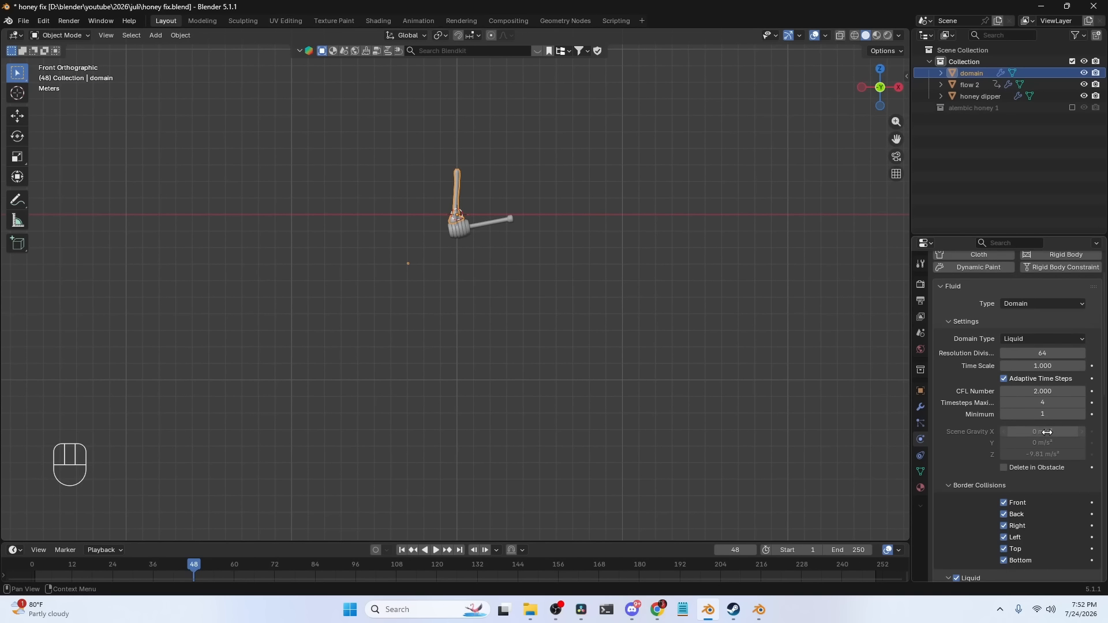
pyautogui.scroll(3, 1046, 432)
pyautogui.click(1048, 403)
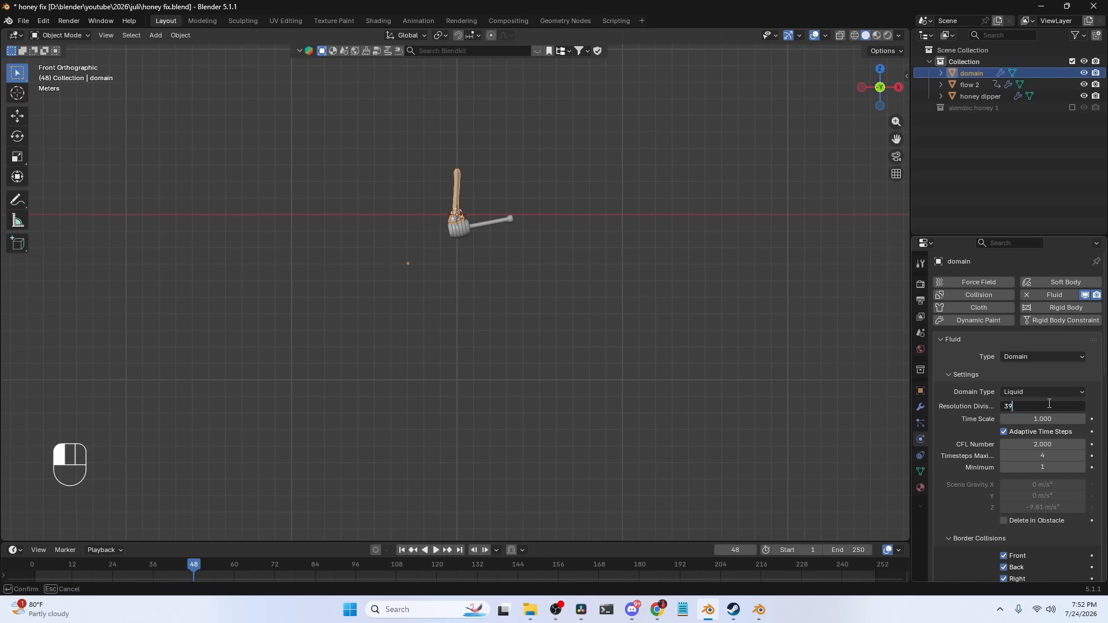
pyautogui.press('Return')
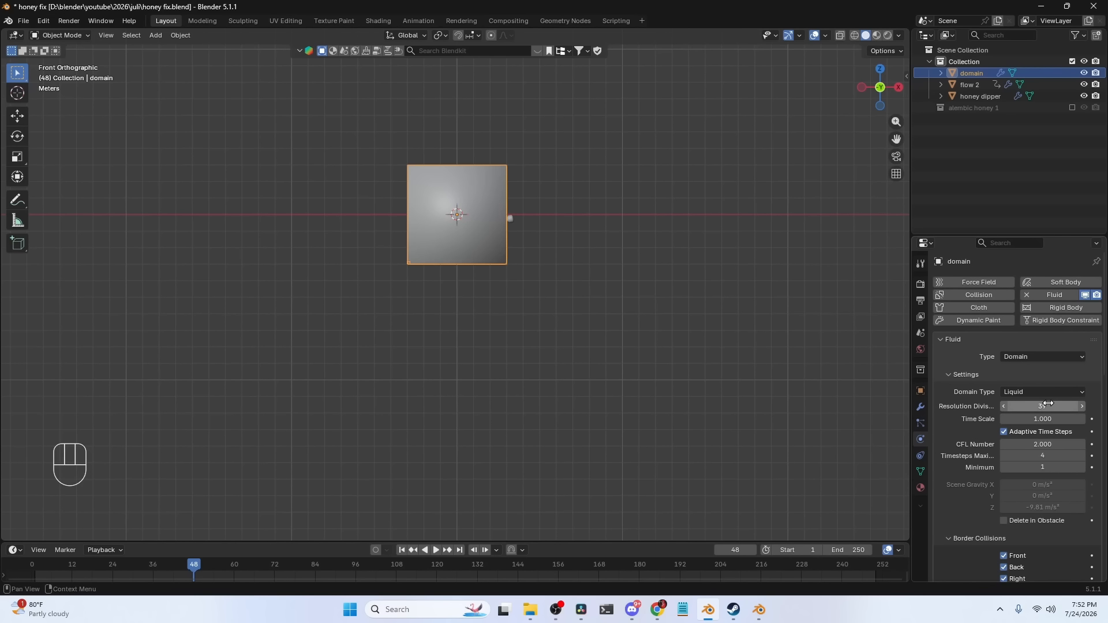
# Set the domain's CFL Number to 10, Timesteps Maximum to 10 and Minimum to 4
pyautogui.click(1036, 445)
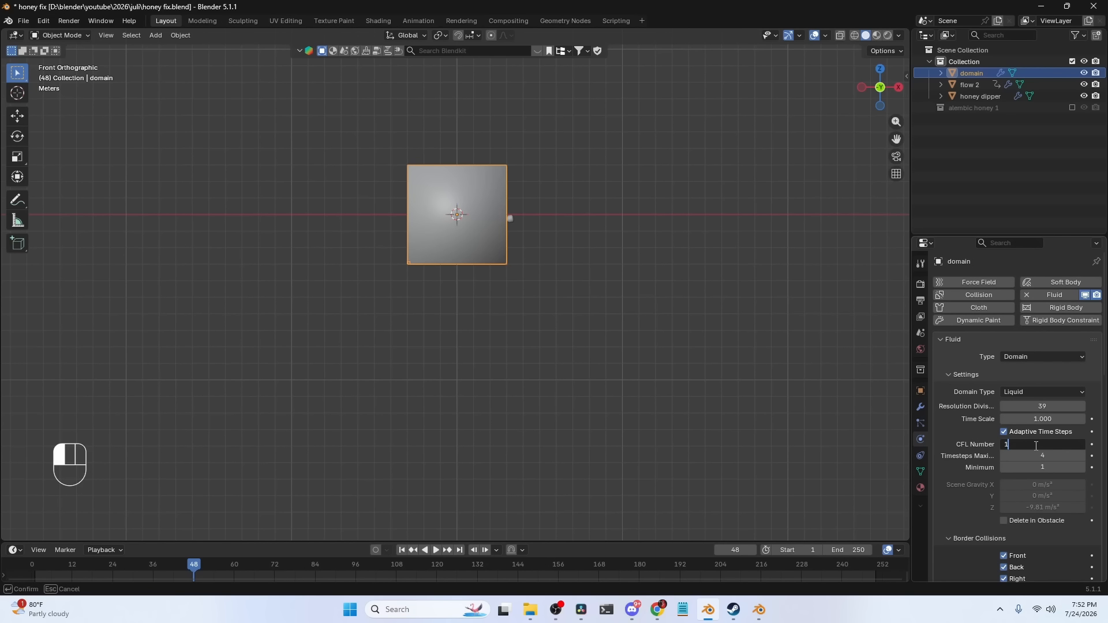
pyautogui.write('1')
pyautogui.press('Return')
pyautogui.press('BackSpace')
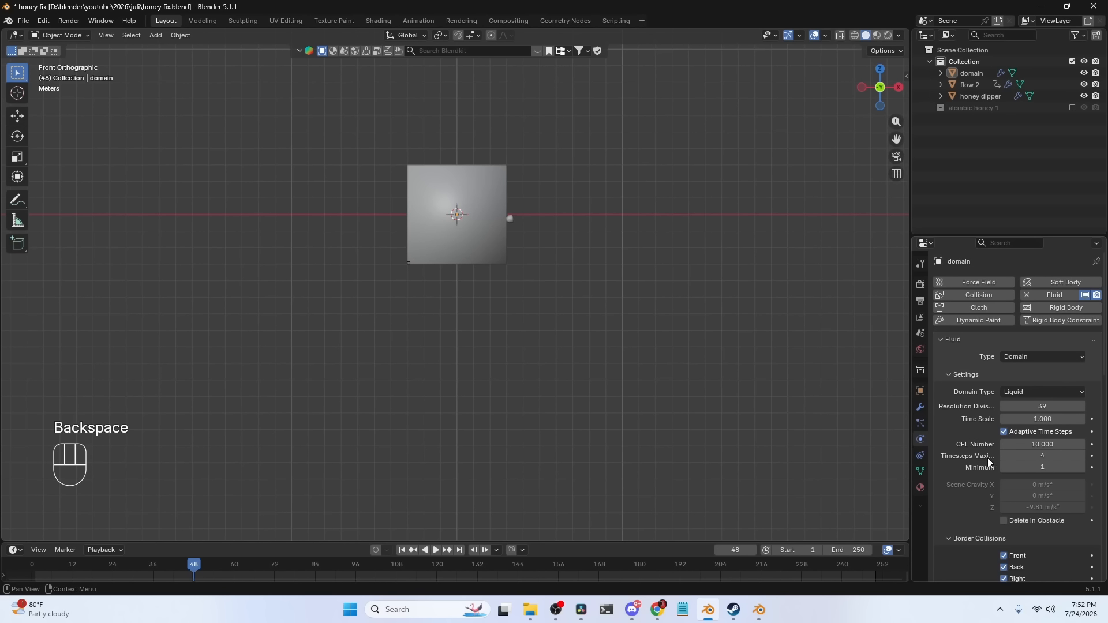
pyautogui.click(1033, 456)
pyautogui.write('10')
pyautogui.press('Return')
pyautogui.click(1038, 468)
pyautogui.write('4')
pyautogui.press('Return')
pyautogui.scroll(-5, 1028, 463)
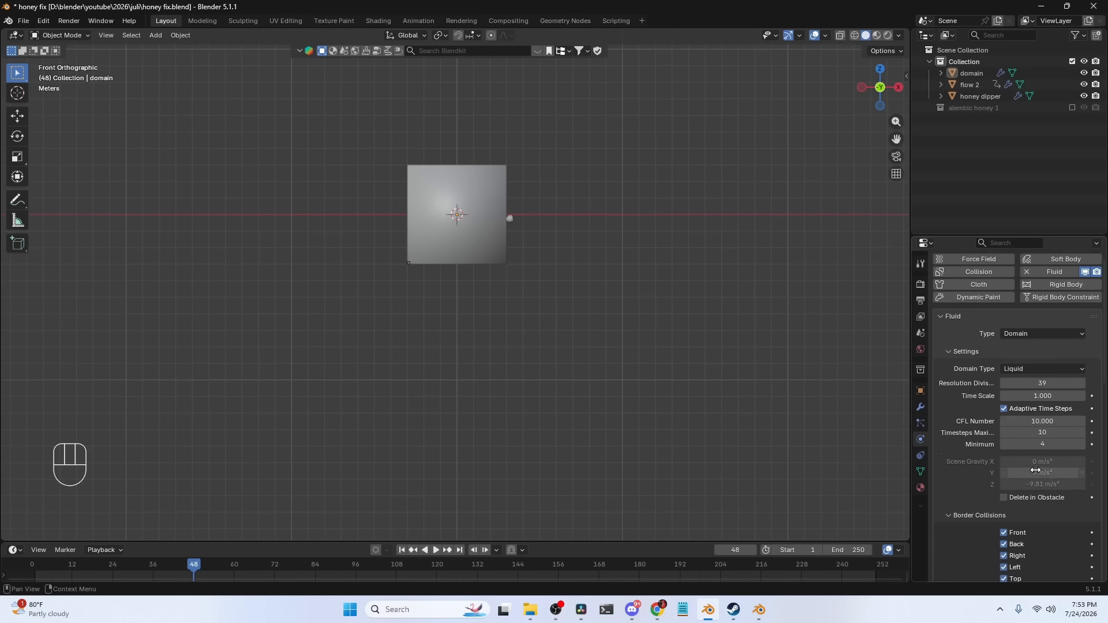
# Set the domain's High Viscosity Solver strength to 0.010
pyautogui.scroll(-3, 1033, 456)
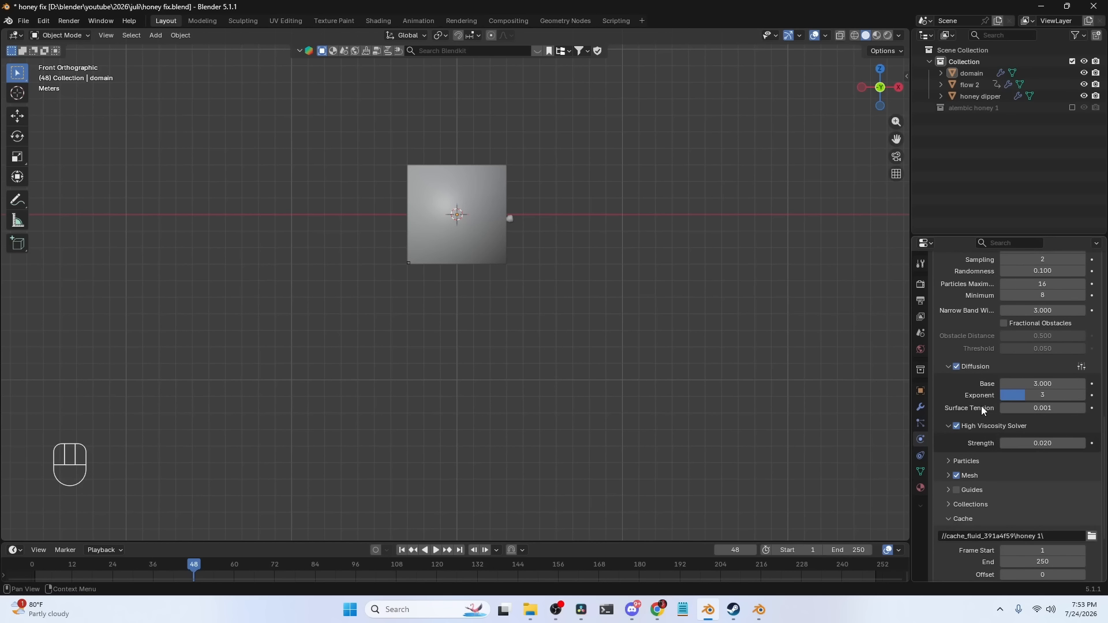
pyautogui.click(1043, 445)
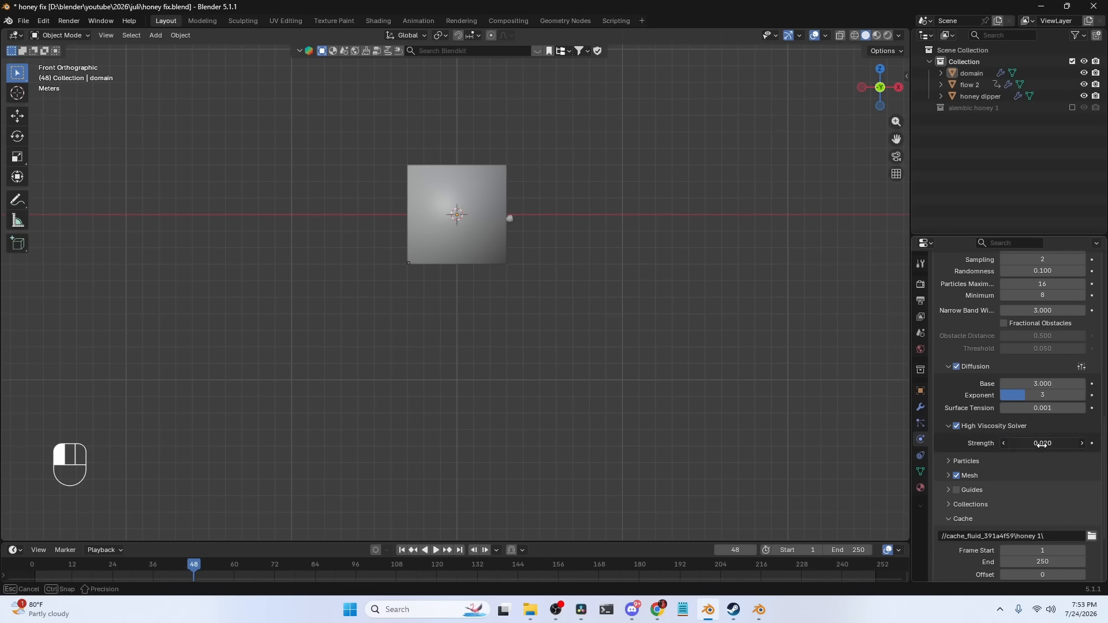
pyautogui.press('Return')
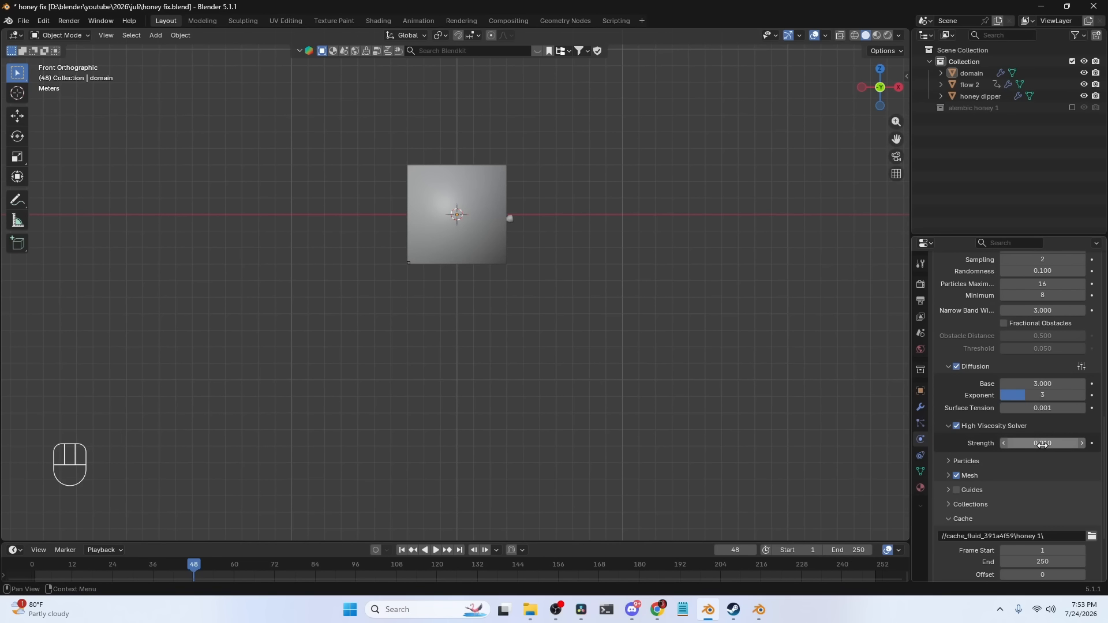
# Set the domain cache's end frame to 100 and bake the whole simulation
pyautogui.scroll(-4, 1050, 507)
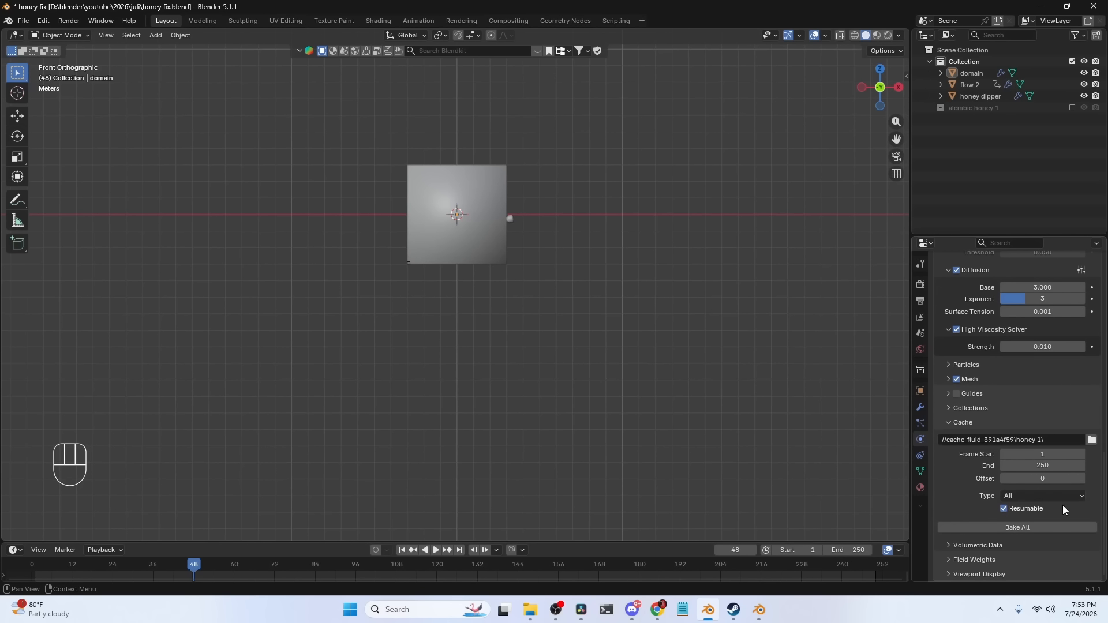
pyautogui.click(1039, 466)
pyautogui.write('100')
pyautogui.press('Return')
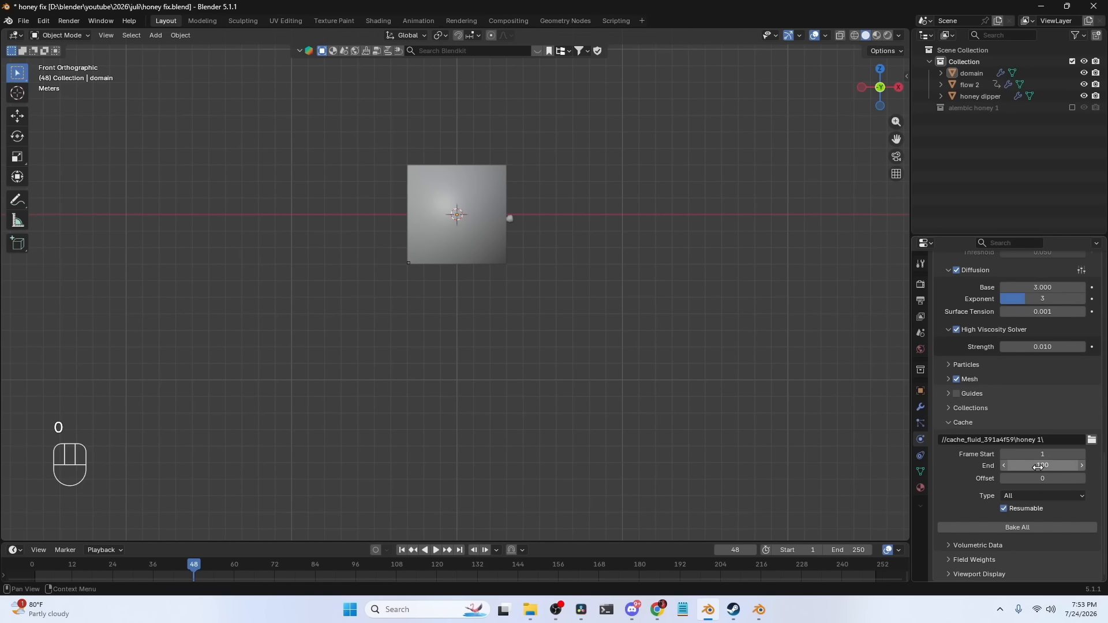
pyautogui.scroll(-5, 684, 345)
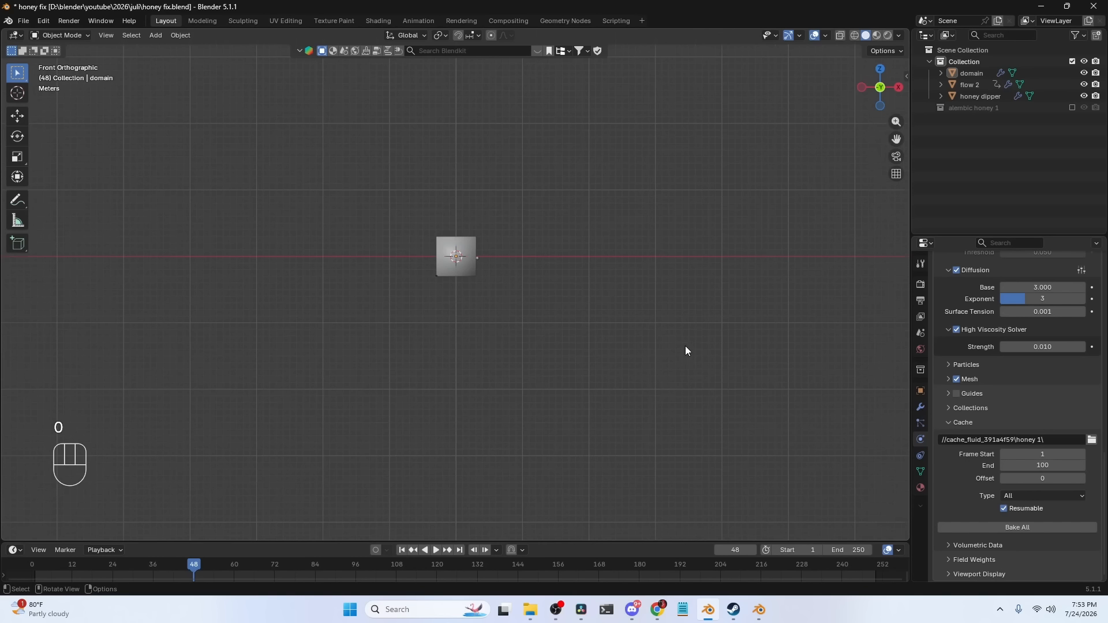
pyautogui.click(1011, 531)
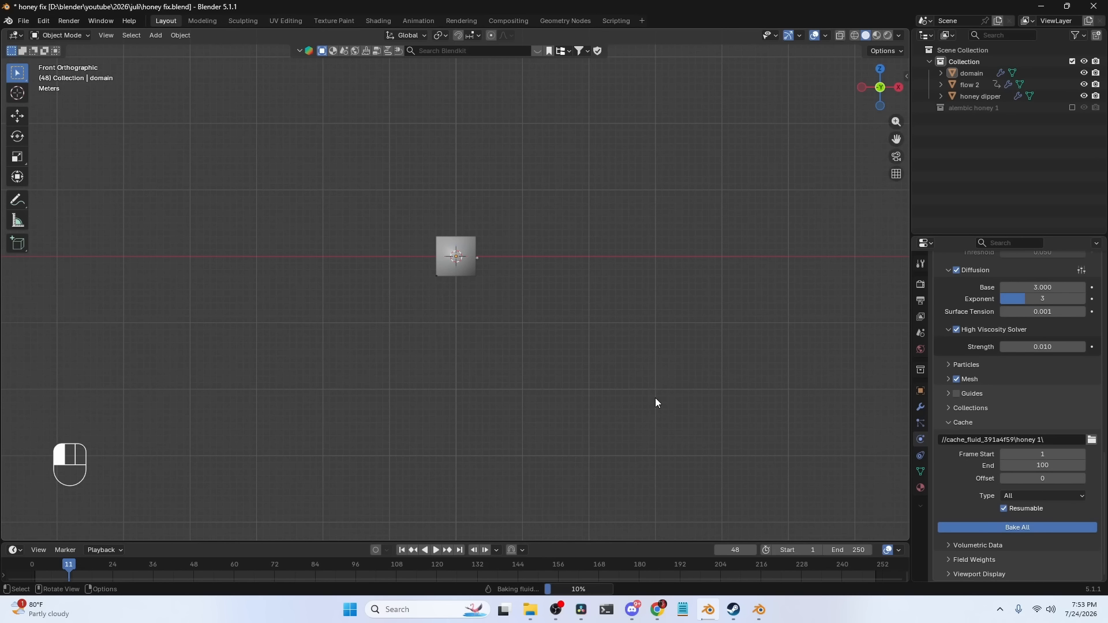
pyautogui.press('super+F12')
# Play the baked honey simulation from frame 1 and watch the flow around the dipper head
pyautogui.scroll(4, 528, 307)
pyautogui.keyDown('shift'); pyautogui.moveTo(528, 281); pyautogui.dragTo(628, 289, button='middle'); pyautogui.keyUp('shift')
pyautogui.scroll(3, 628, 291)
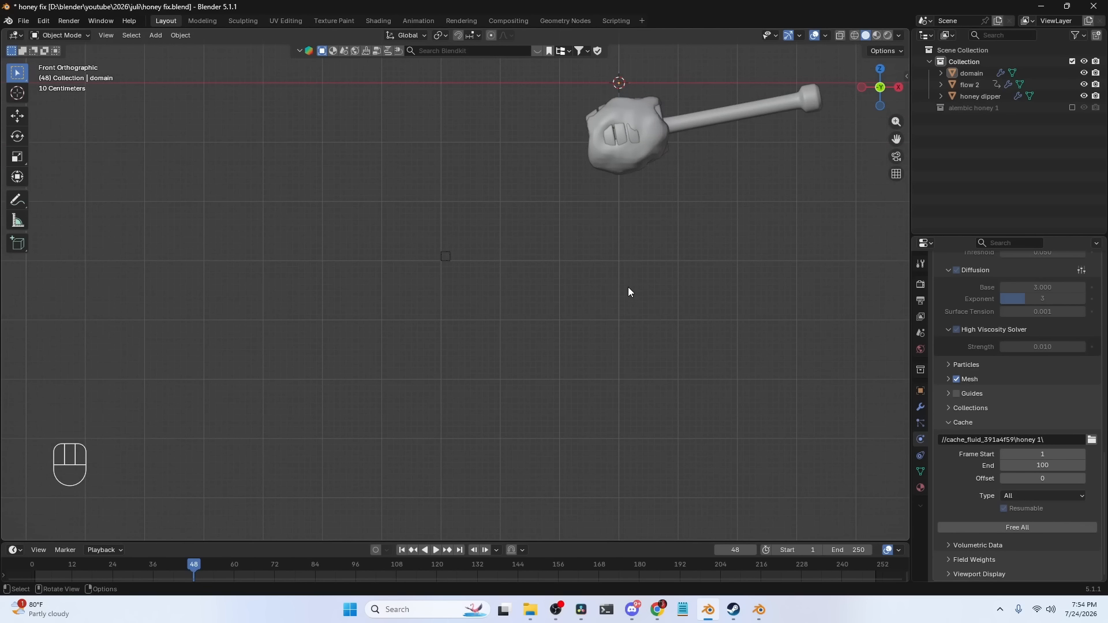
pyautogui.hotkey('shift', 'Left')
pyautogui.press('space')
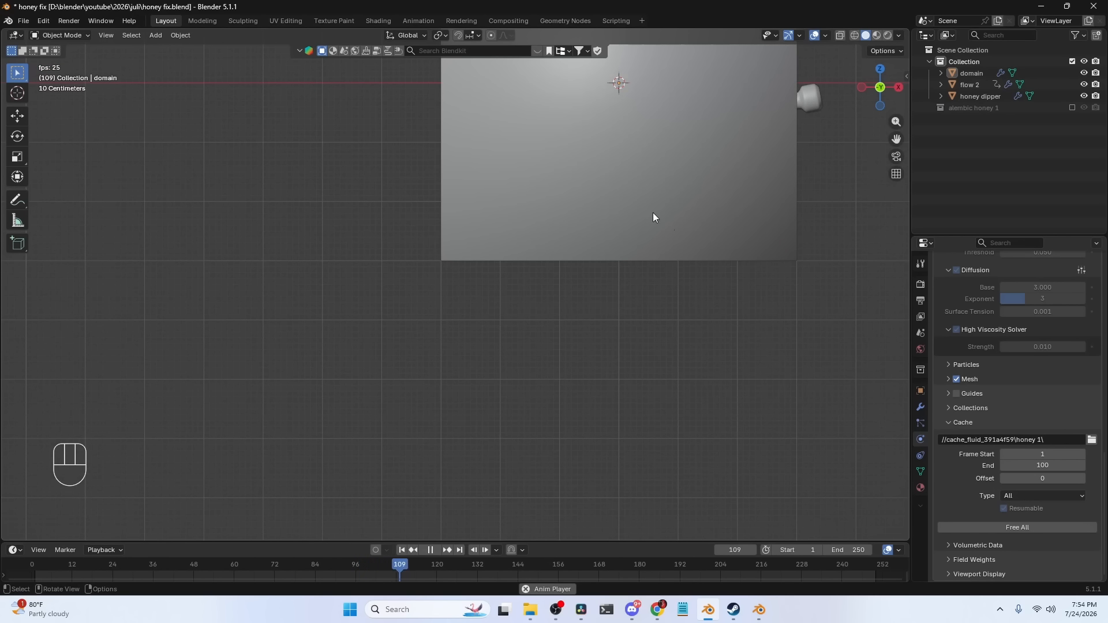
pyautogui.press('space')
# Extend the domain cache's end frame to 200 and bake the simulation through that frame
pyautogui.click(1032, 464)
pyautogui.write('20')
pyautogui.press('BackSpace')
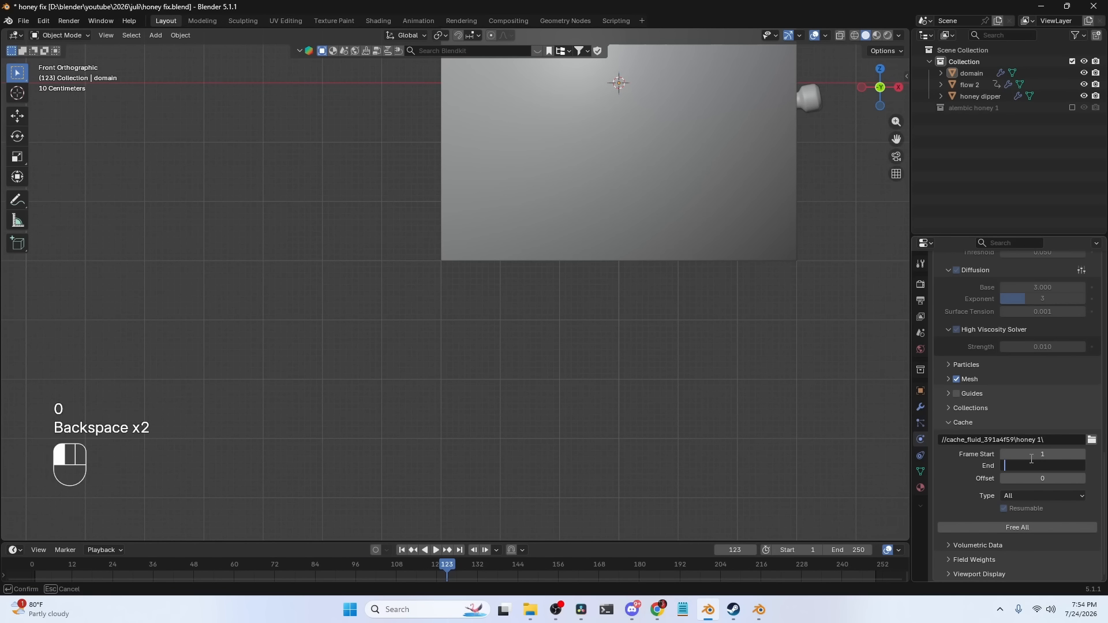
pyautogui.write('00')
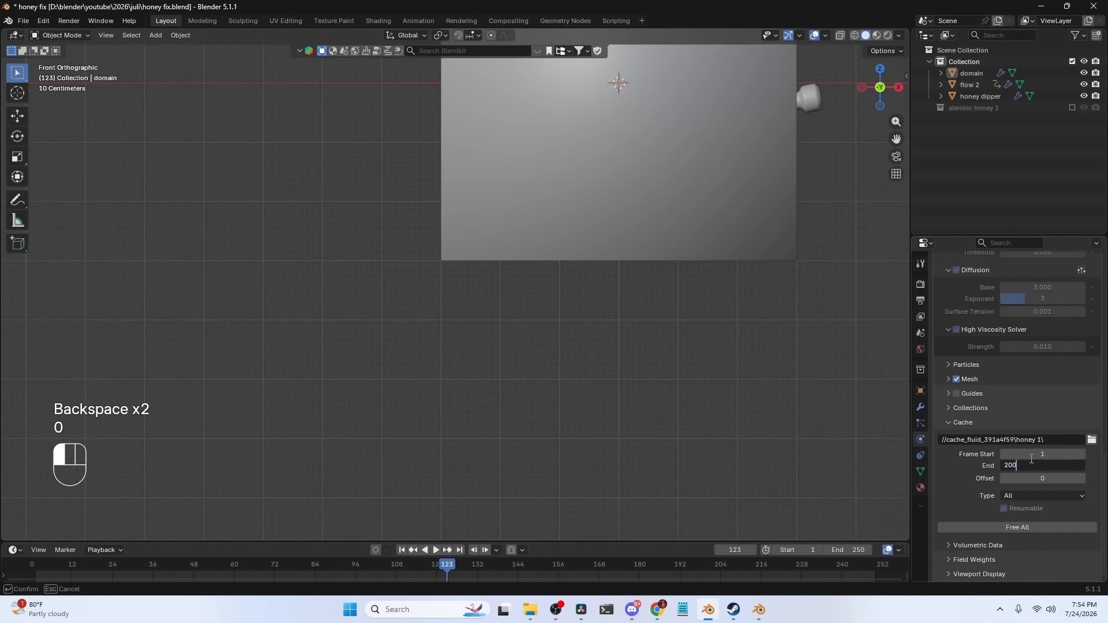
pyautogui.press('Return')
pyautogui.click(967, 528)
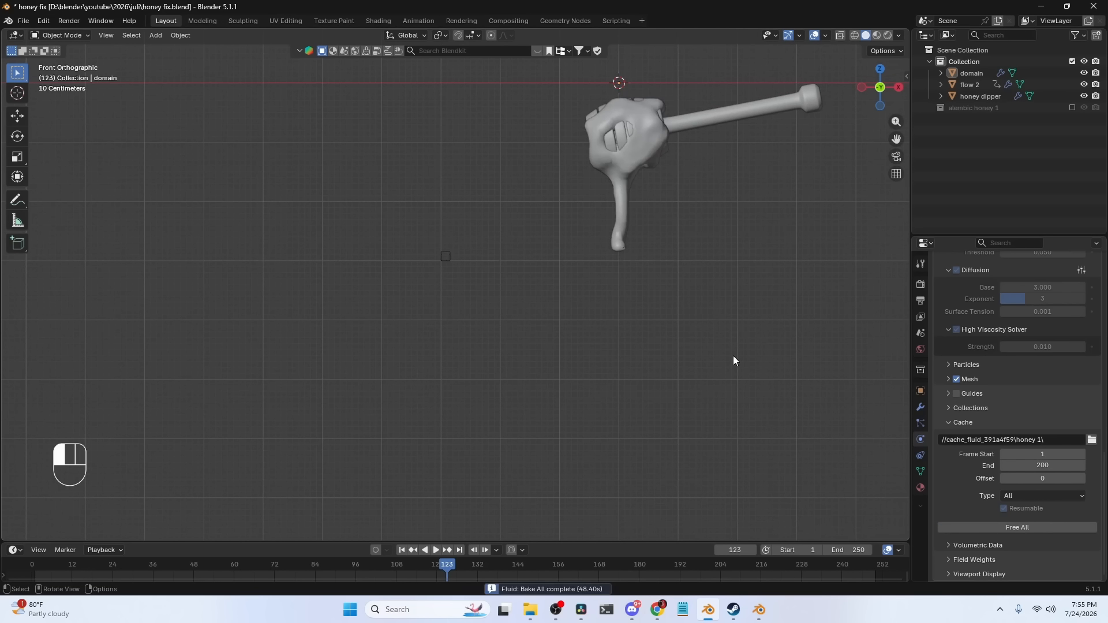
# Replay the extended bake from frame 1 and watch the honey drip down from the dipper
pyautogui.hotkey('shift', 'Left')
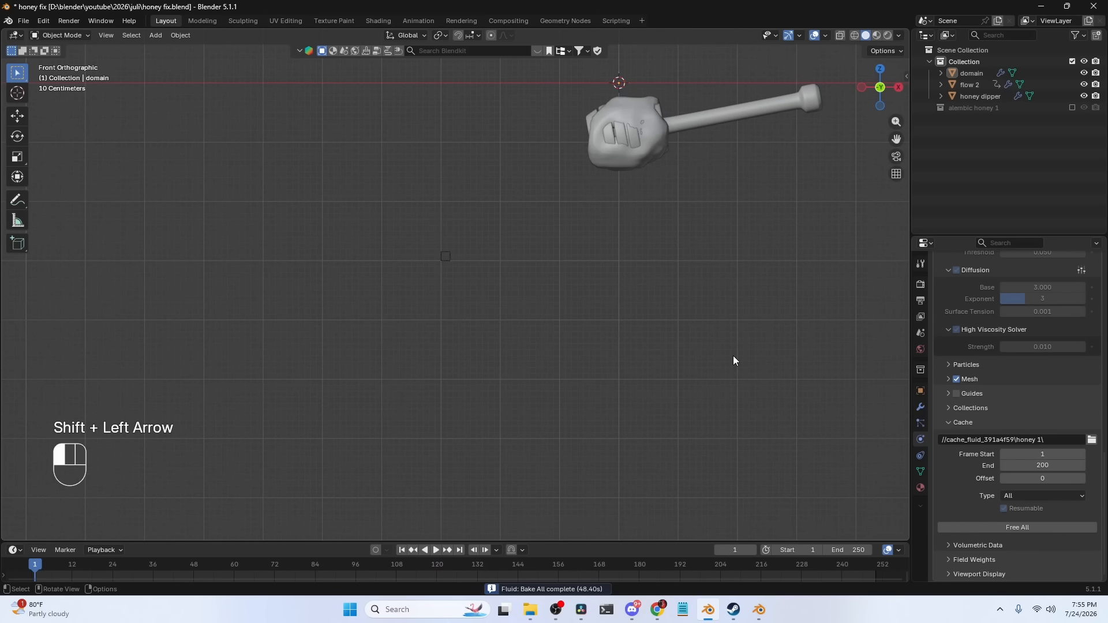
pyautogui.press('space')
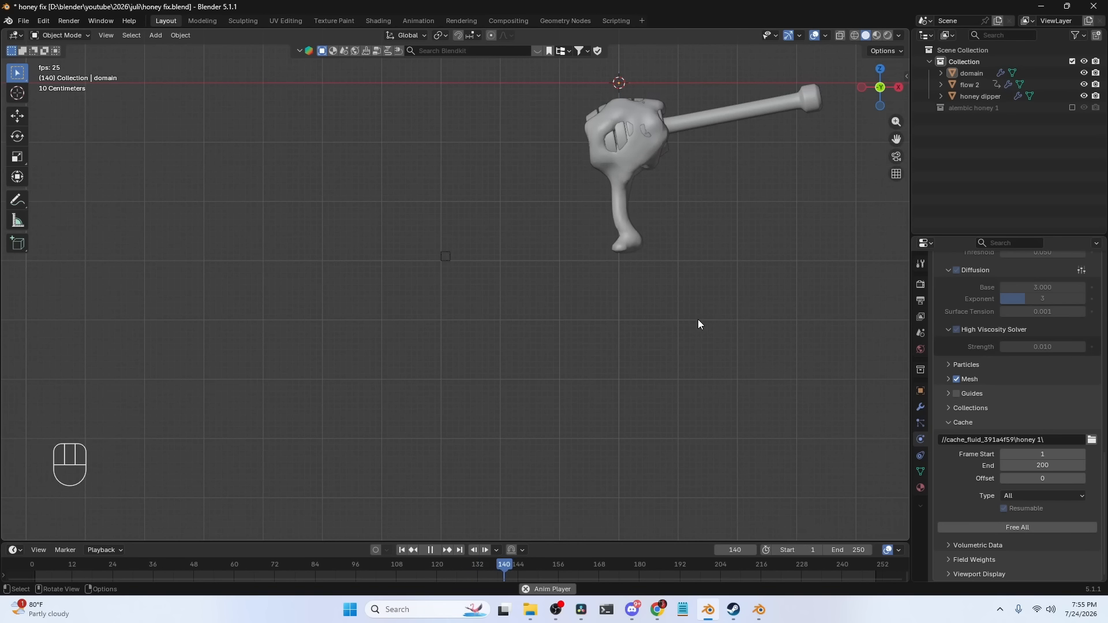
pyautogui.keyDown('shift'); pyautogui.moveTo(712, 193); pyautogui.dragTo(632, 272, button='middle'); pyautogui.keyUp('shift')
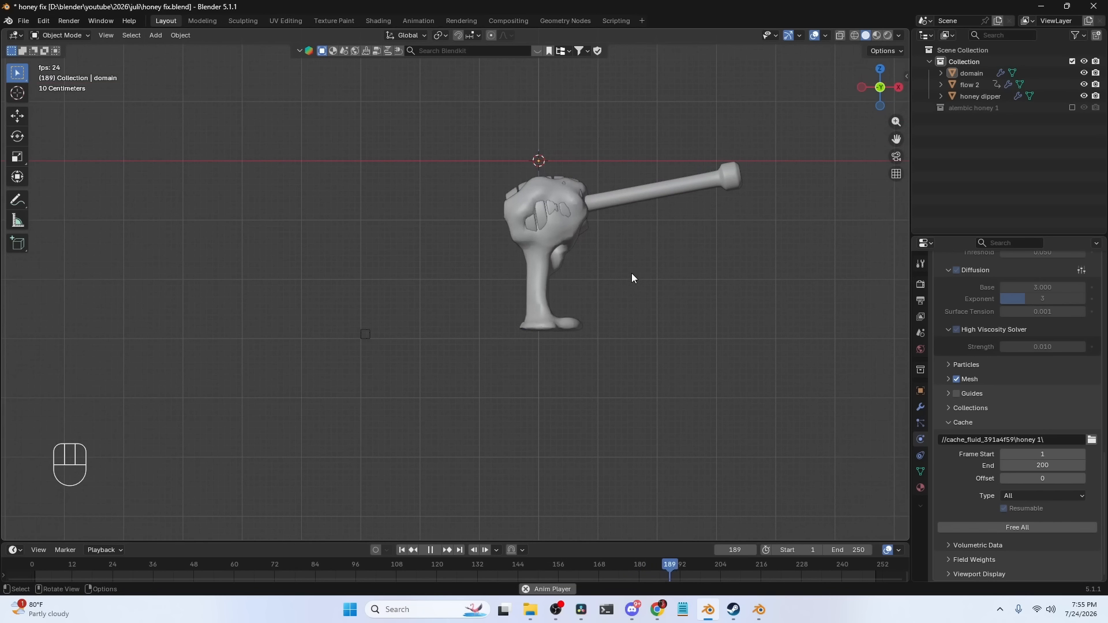
pyautogui.press('space')
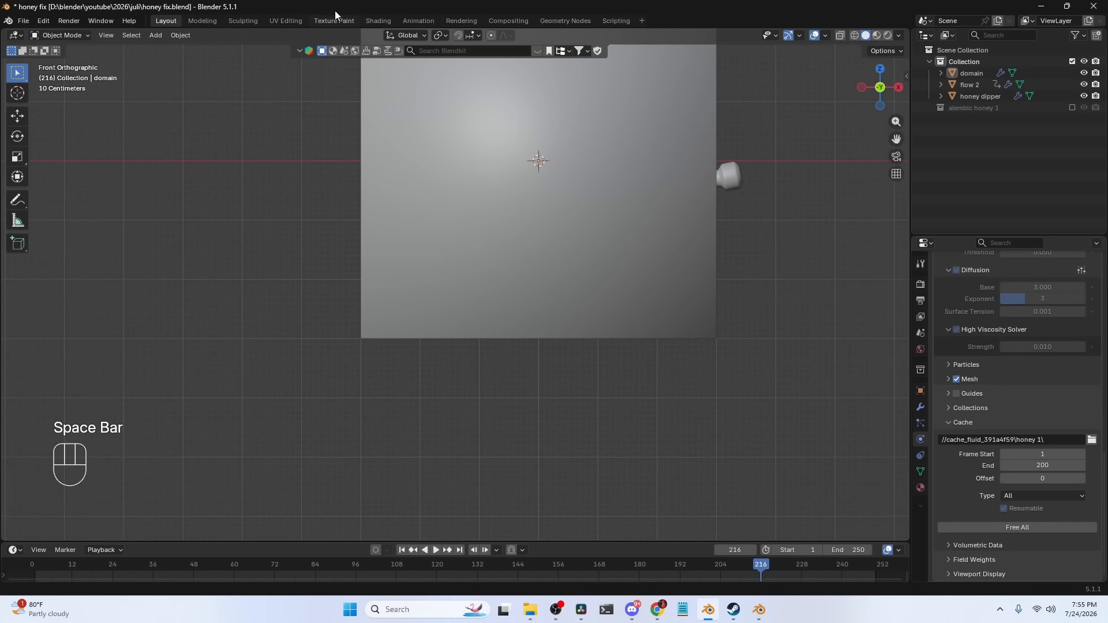
# In the Shading workspace, assign the existing material named Material to the fluid domain
pyautogui.click(378, 21)
pyautogui.click(520, 217)
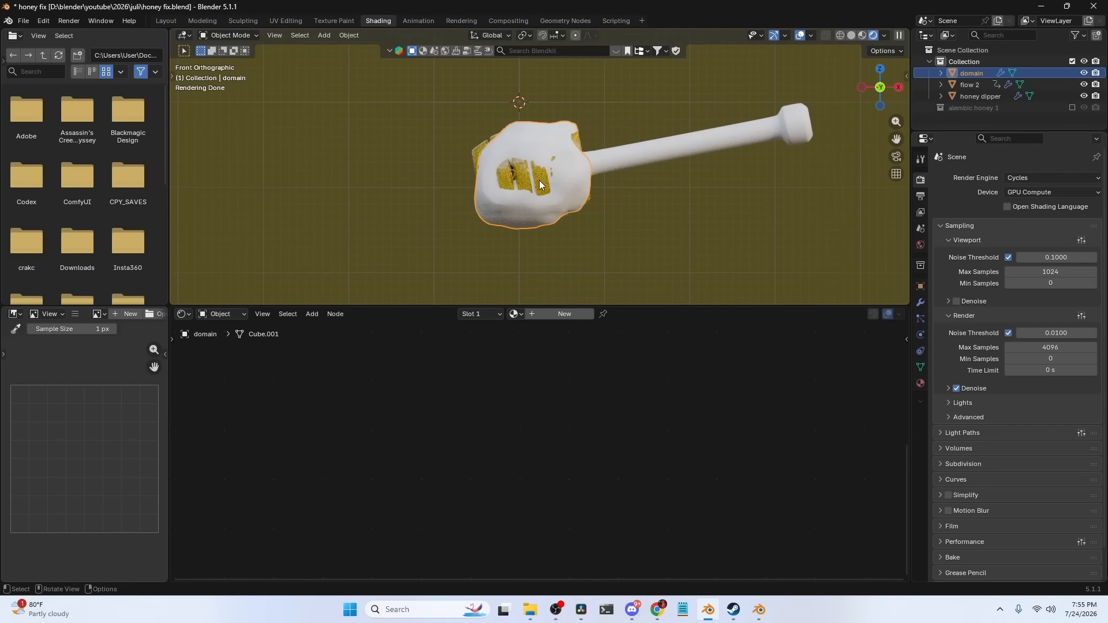
pyautogui.click(514, 314)
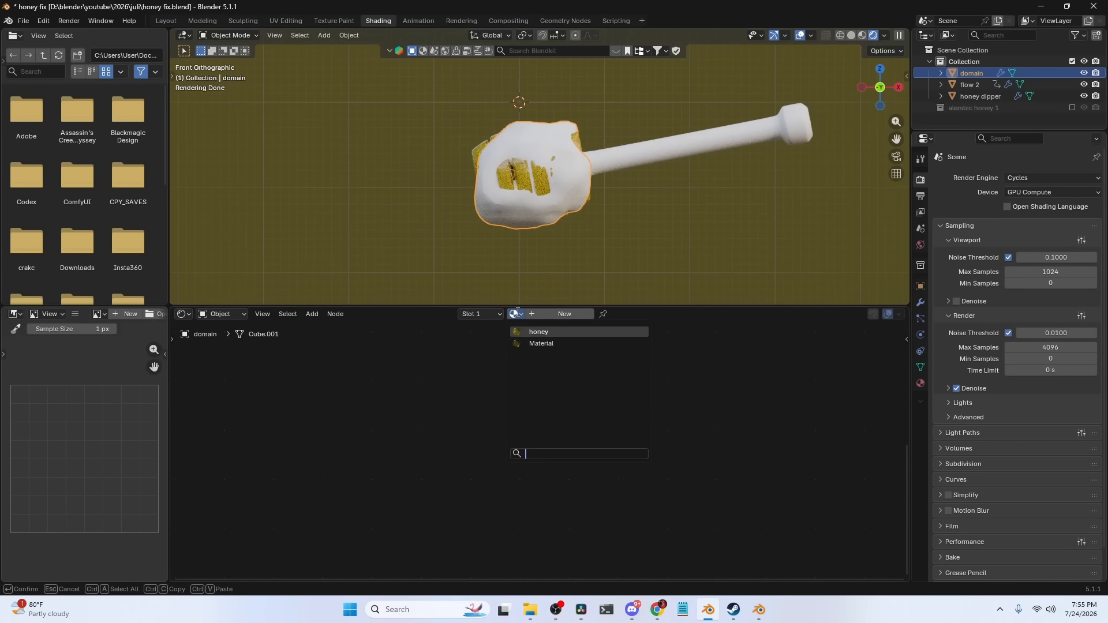
pyautogui.click(559, 343)
# Play the simulation in rendered shading and inspect how the domain's honey material looks from the front
pyautogui.press('space')
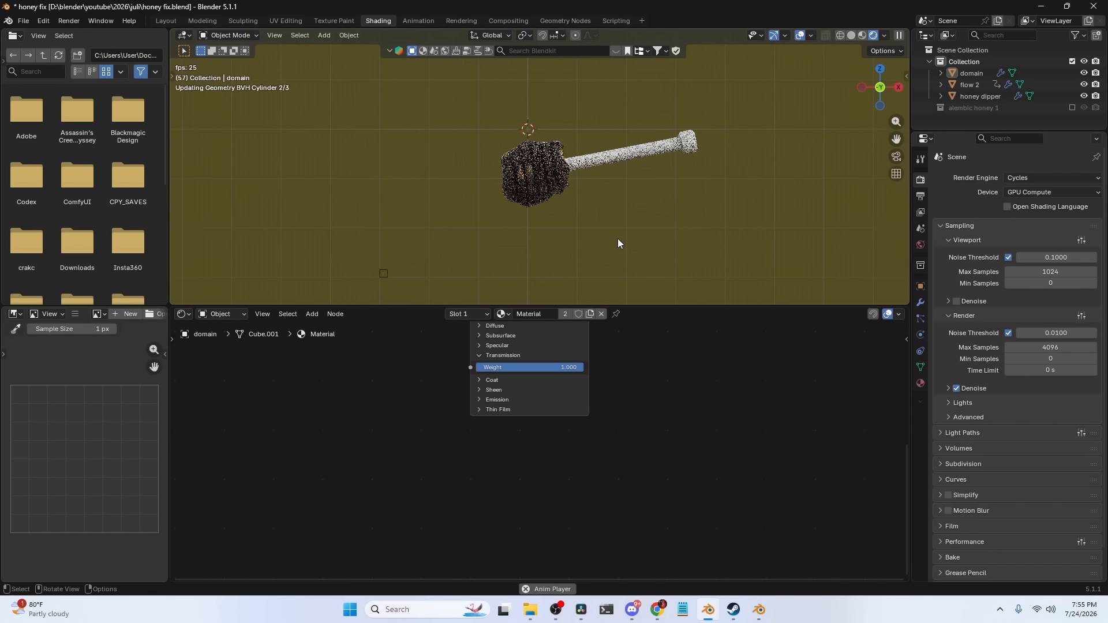
pyautogui.moveTo(611, 236); pyautogui.dragTo(689, 250, button='middle')
pyautogui.press('KP_1')
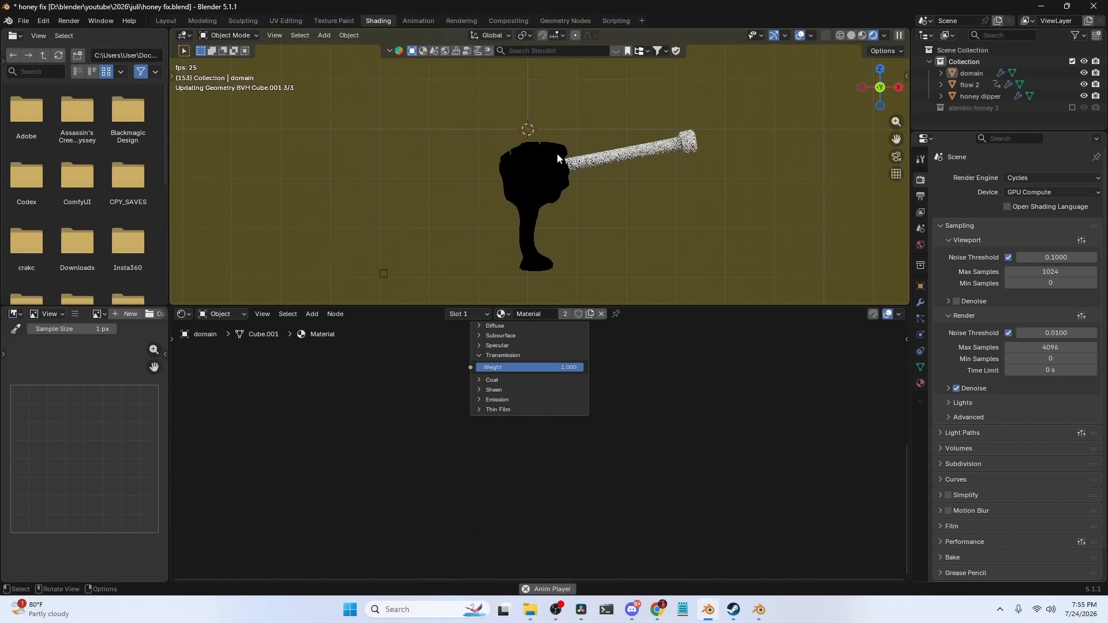
pyautogui.click(537, 210)
pyautogui.moveTo(589, 217)
pyautogui.mouseDown(button='middle')
pyautogui.moveTo(636, 219)
pyautogui.moveTo(740, 186)
pyautogui.moveTo(586, 230)
pyautogui.mouseUp(button='middle')
pyautogui.press('KP_1')
pyautogui.scroll(-3, 444, 93)
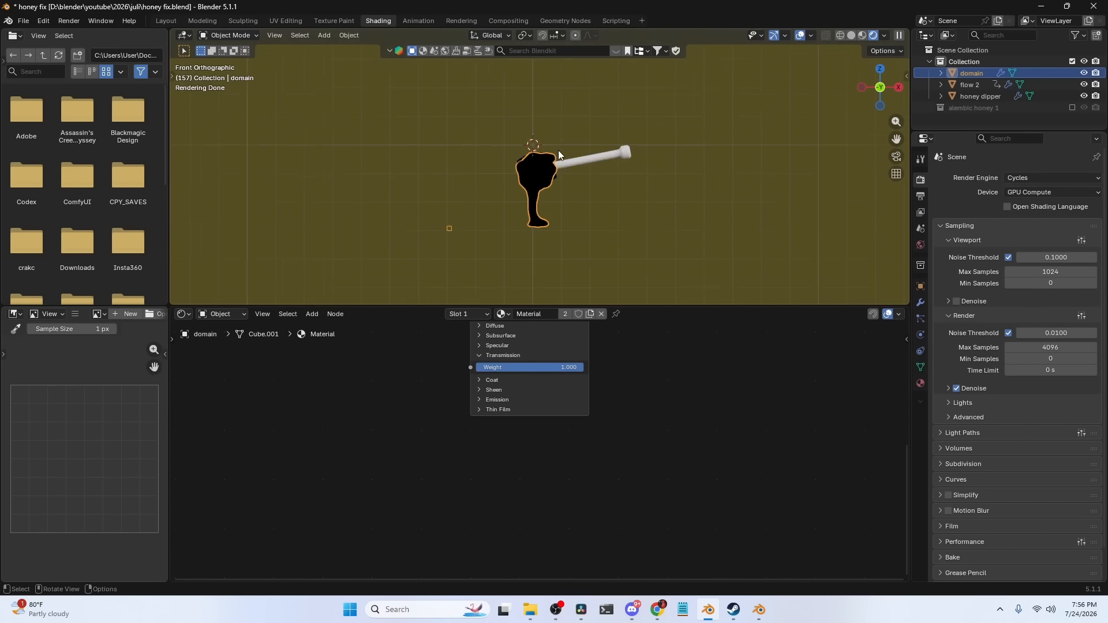
# Switch the viewport to Material Preview, replay the honey flow and return to frame 1
pyautogui.scroll(6, 681, 168)
pyautogui.press('z')
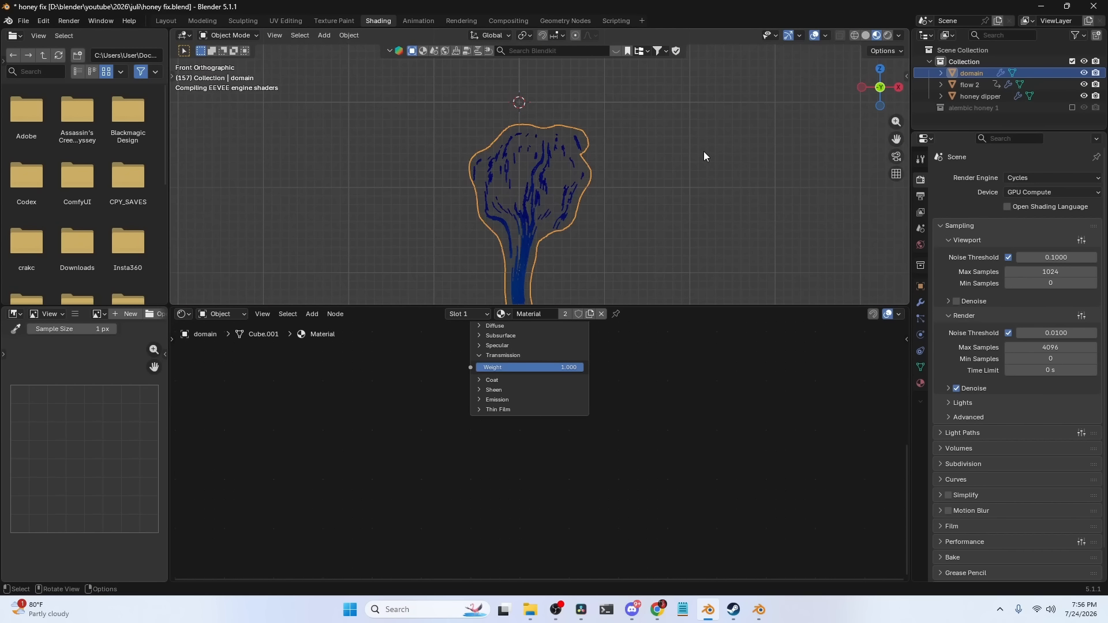
pyautogui.press('space')
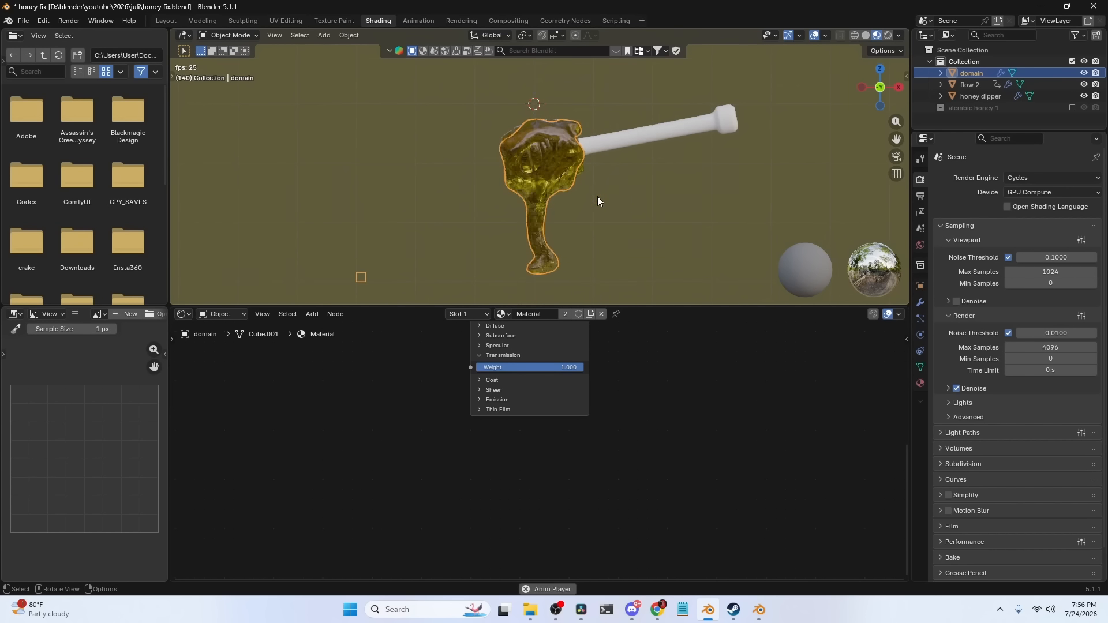
pyautogui.press('space')
pyautogui.hotkey('shift', 'Left')
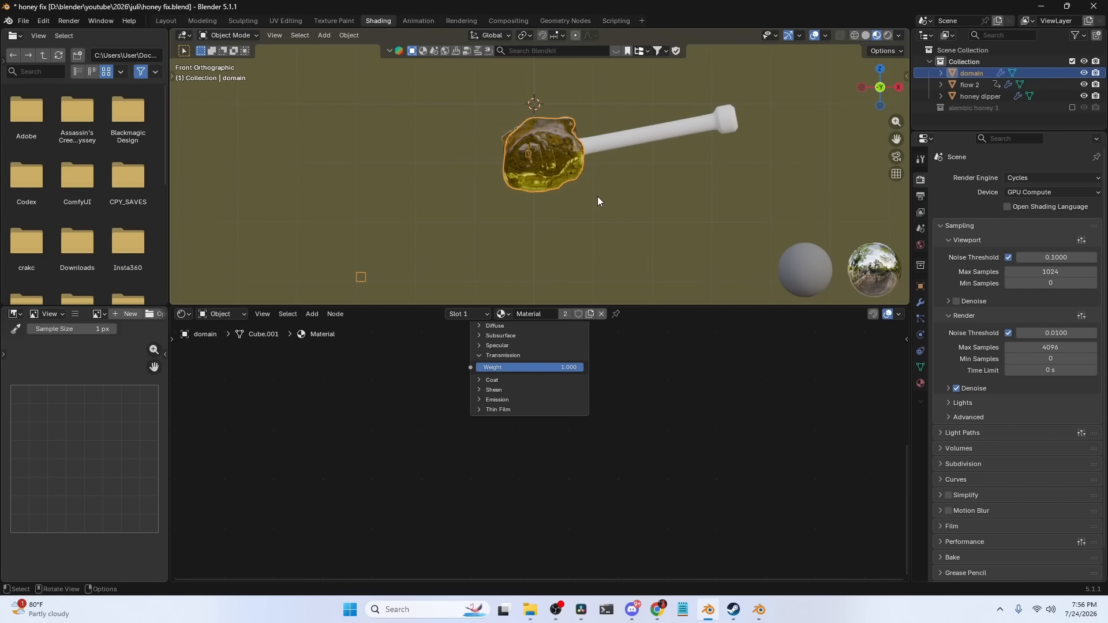
# From the Layout workspace, export the scene as an Alembic file named honey 2.abc in the alembic folder
pyautogui.click(166, 20)
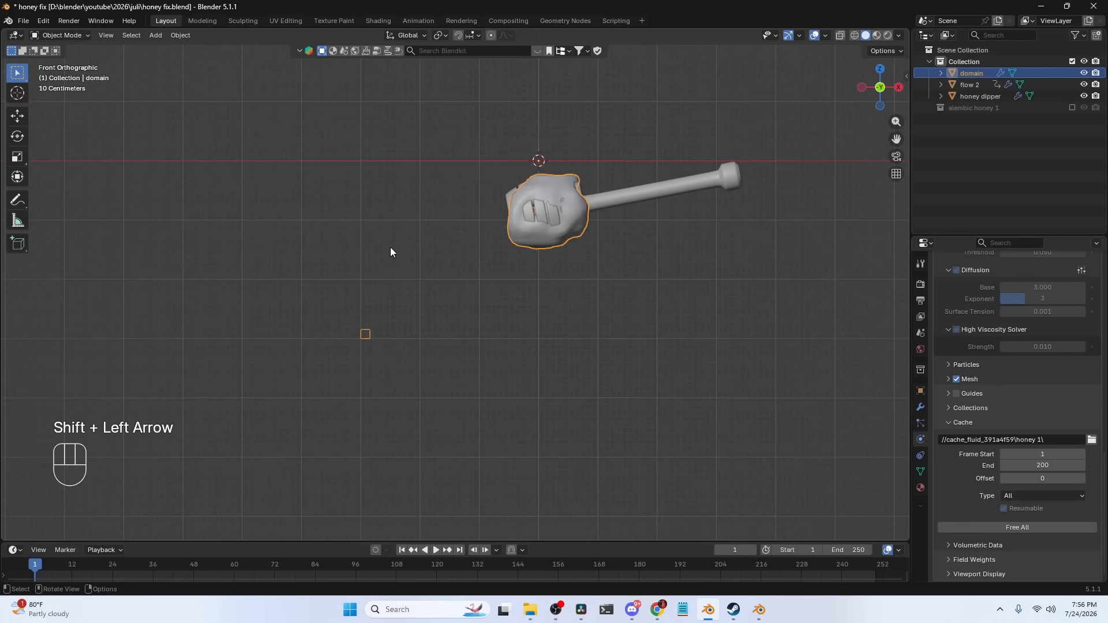
pyautogui.click(24, 20)
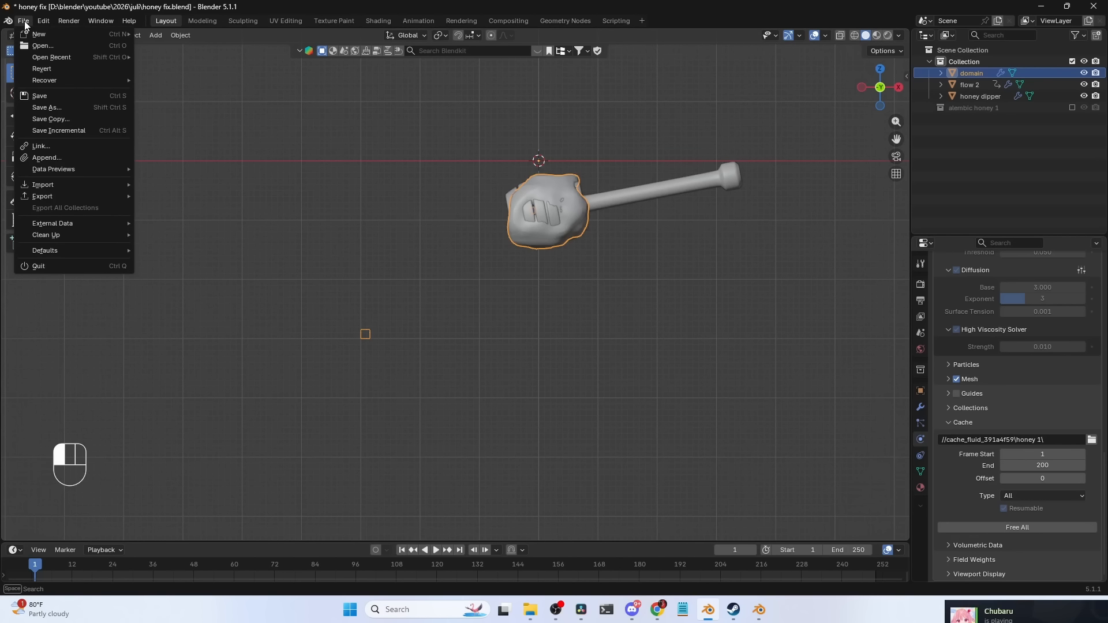
pyautogui.moveTo(69, 196)
pyautogui.click(190, 193)
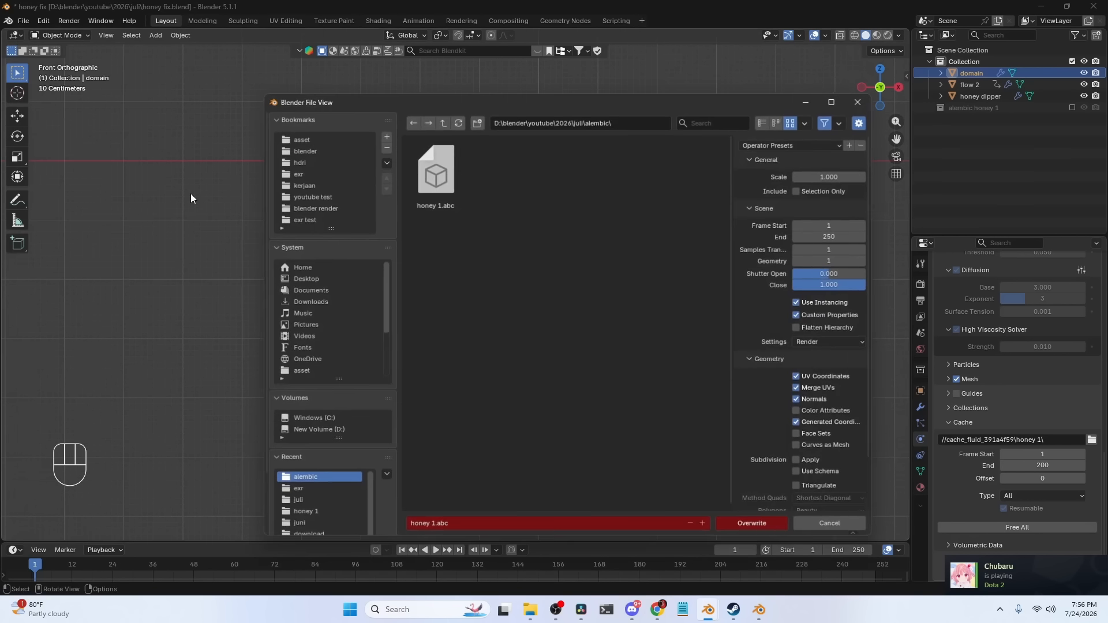
pyautogui.click(451, 520)
pyautogui.write('h')
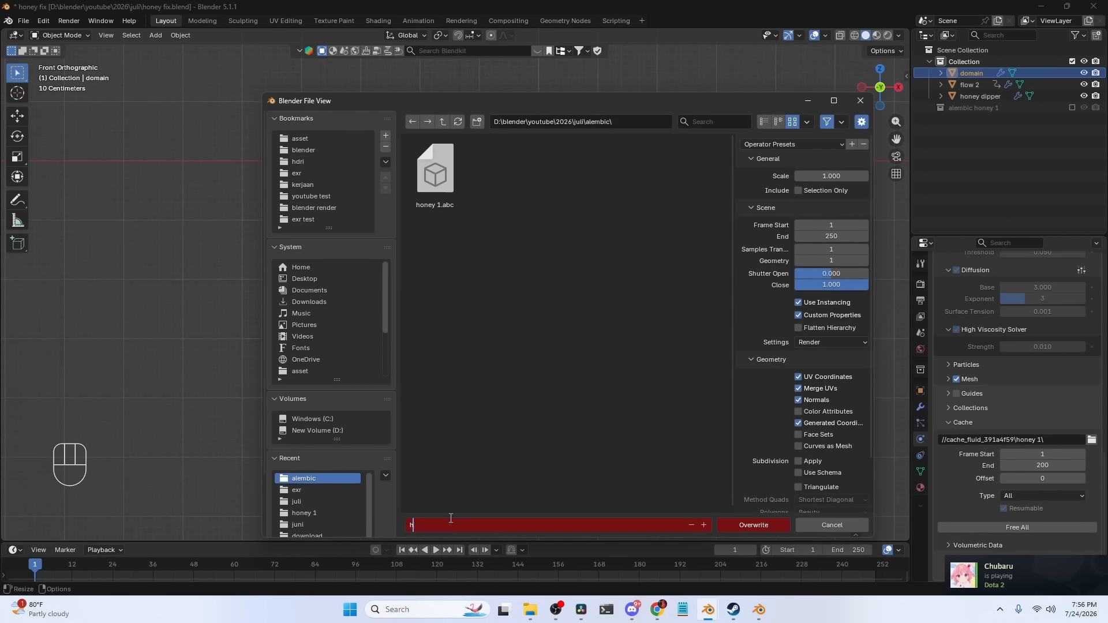
pyautogui.press('Return')
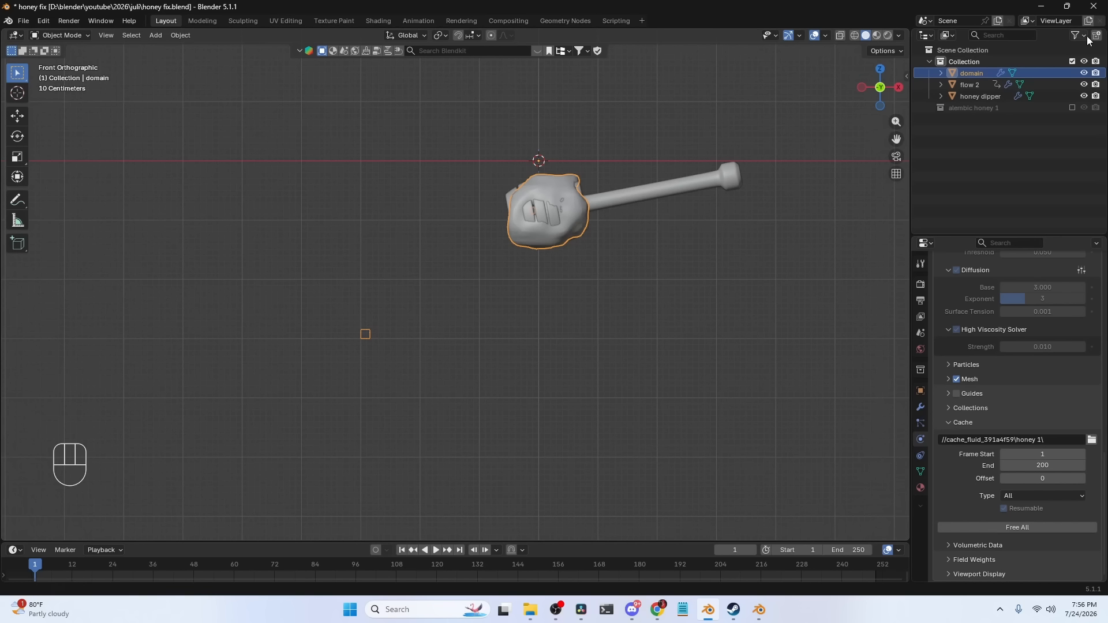
# Exclude the simulation's Collection from the view layer and import honey 2.abc as Alembic
pyautogui.keyDown('shift'); pyautogui.click(1074, 61); pyautogui.keyUp('shift')
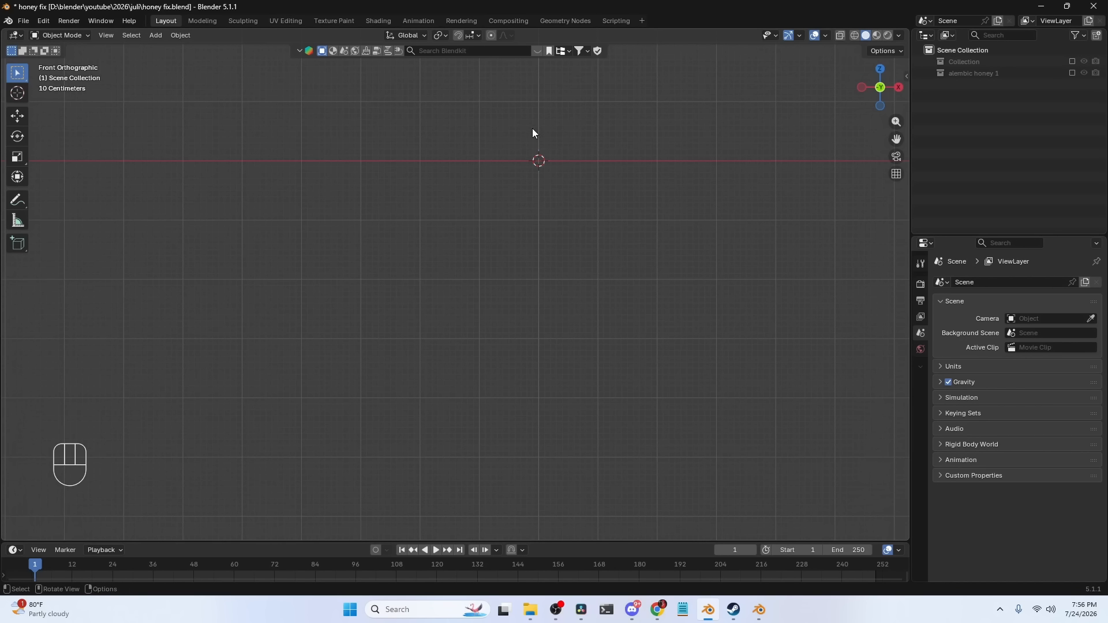
pyautogui.click(26, 20)
pyautogui.moveTo(64, 185)
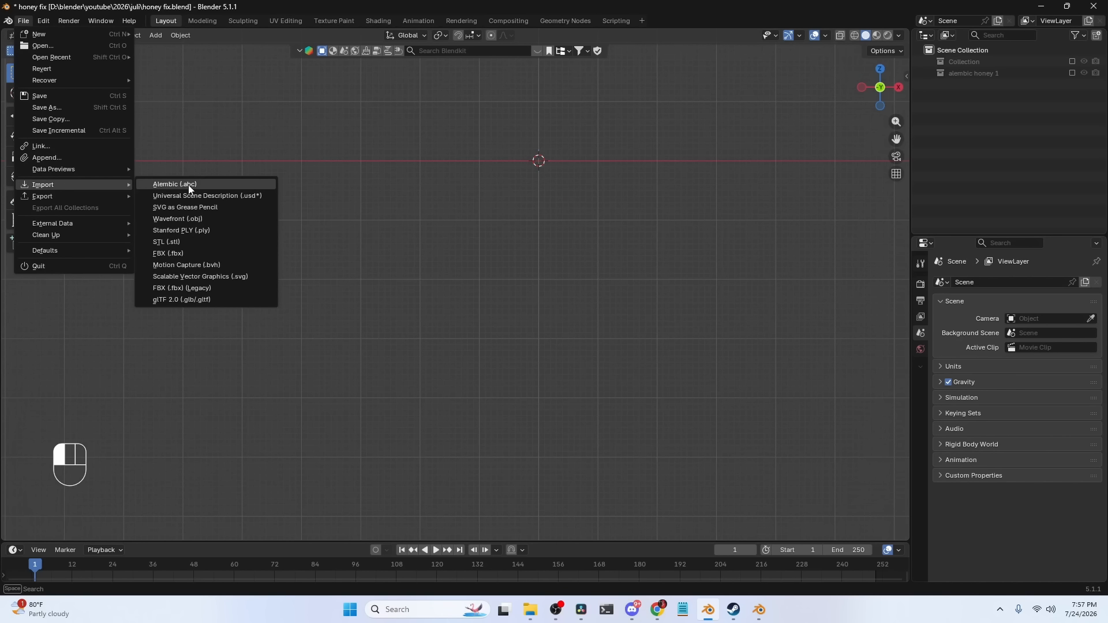
pyautogui.click(190, 184)
pyautogui.doubleClick(440, 188)
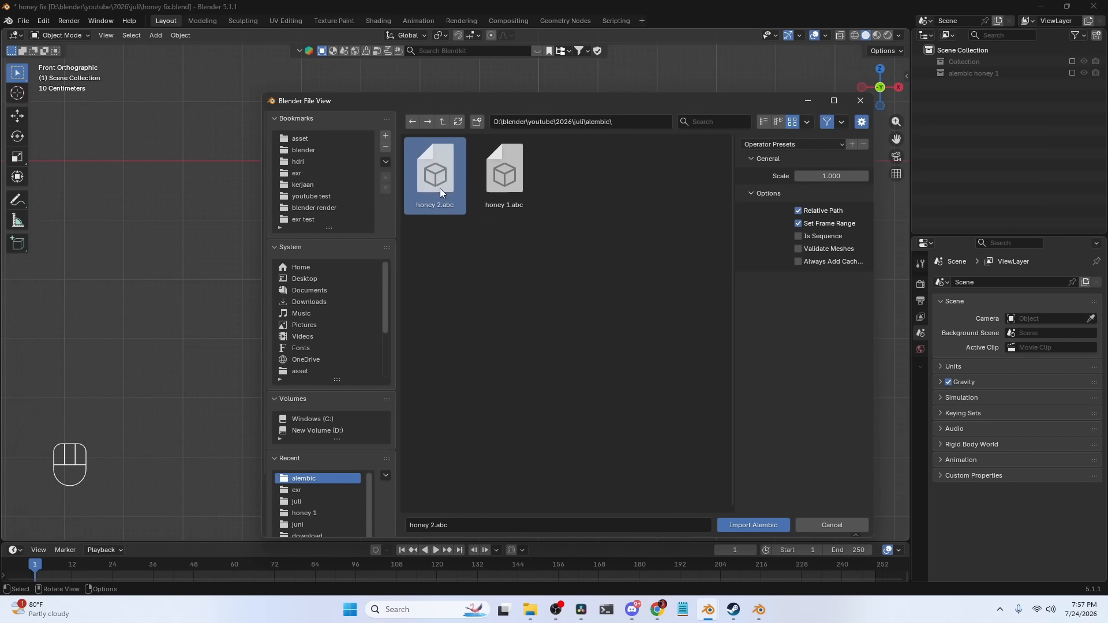
# Deselect the imported objects, play the Alembic animation and jump to the last frame
pyautogui.click(669, 265)
pyautogui.press('space')
pyautogui.press('space')
pyautogui.hotkey('shift', 'Right')
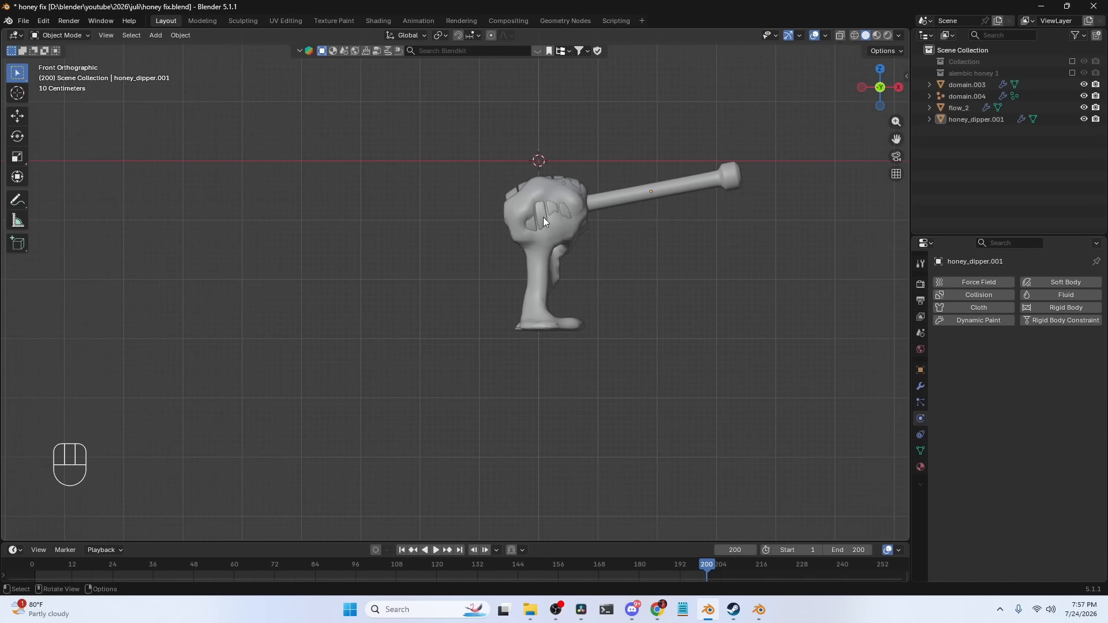
# Switch the viewport to Rendered shading and disable Scene World lighting
pyautogui.click(898, 36)
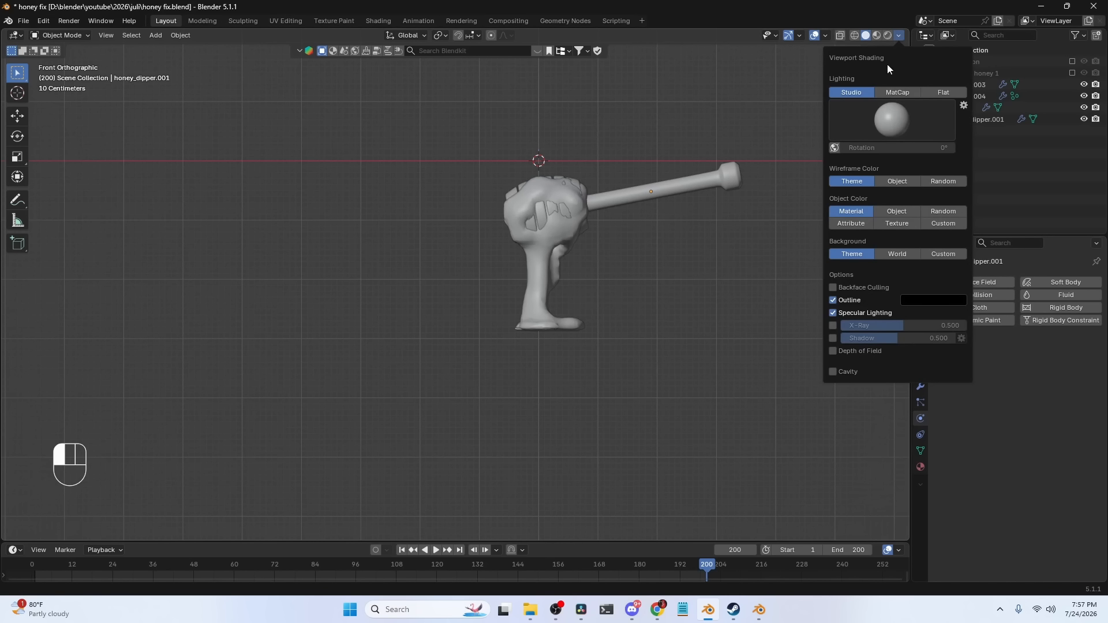
pyautogui.click(887, 34)
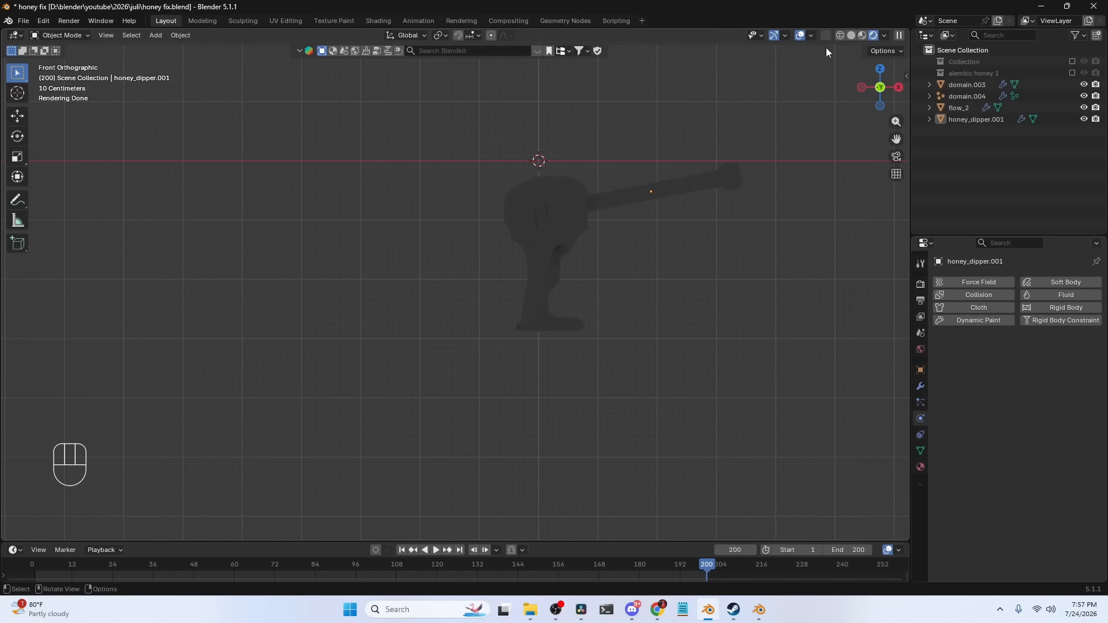
pyautogui.click(884, 35)
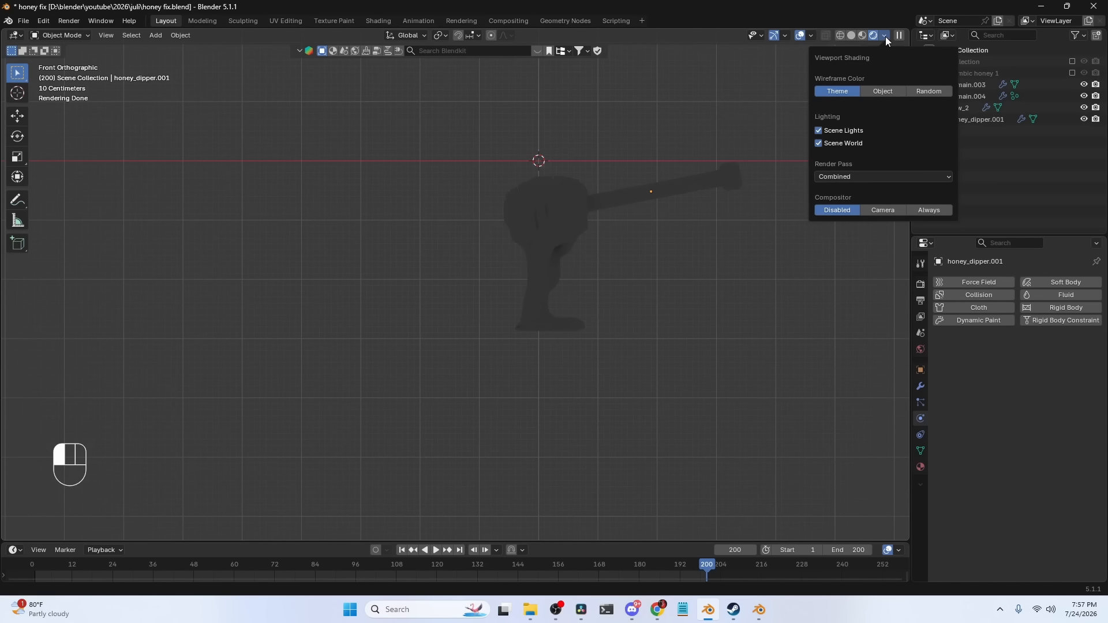
pyautogui.click(819, 143)
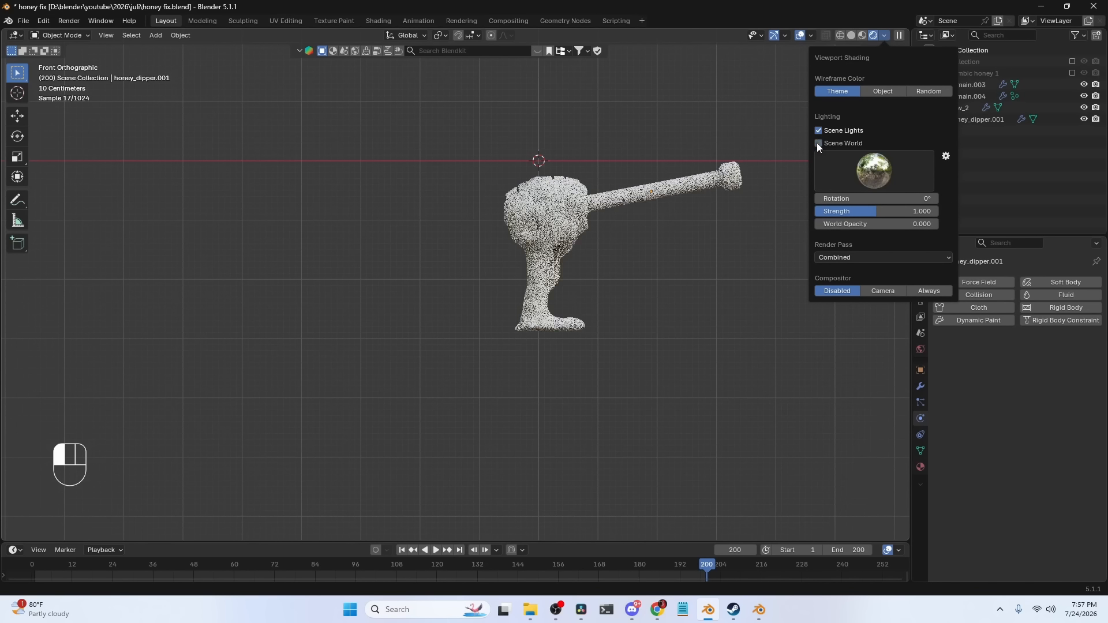
# Assign the honey material to the imported fluid mesh domain.003
pyautogui.click(529, 274)
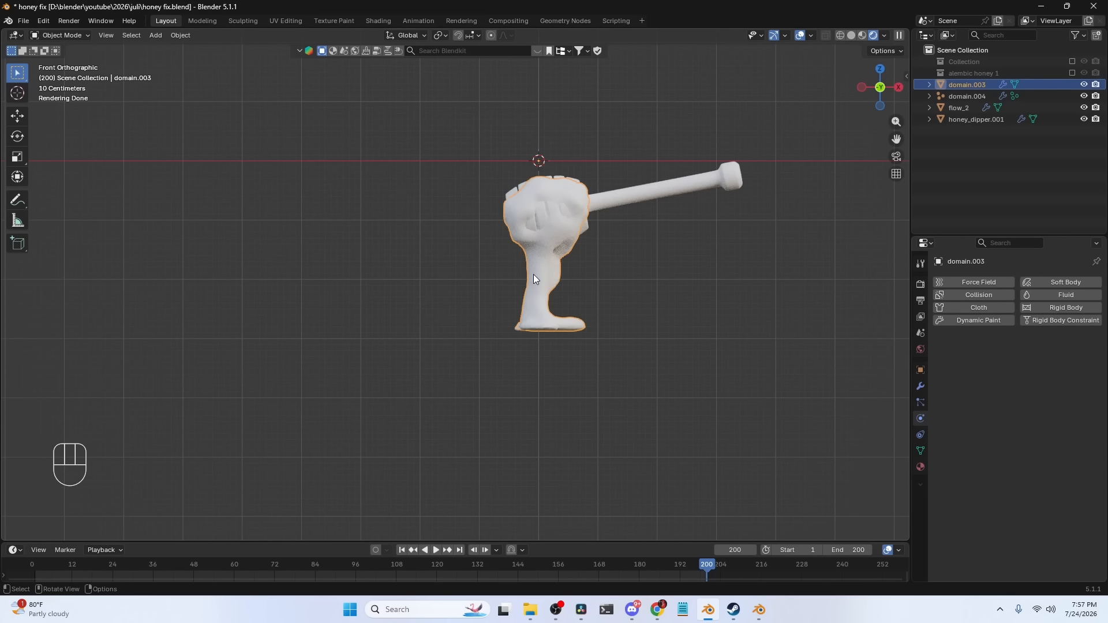
pyautogui.click(920, 467)
pyautogui.click(940, 332)
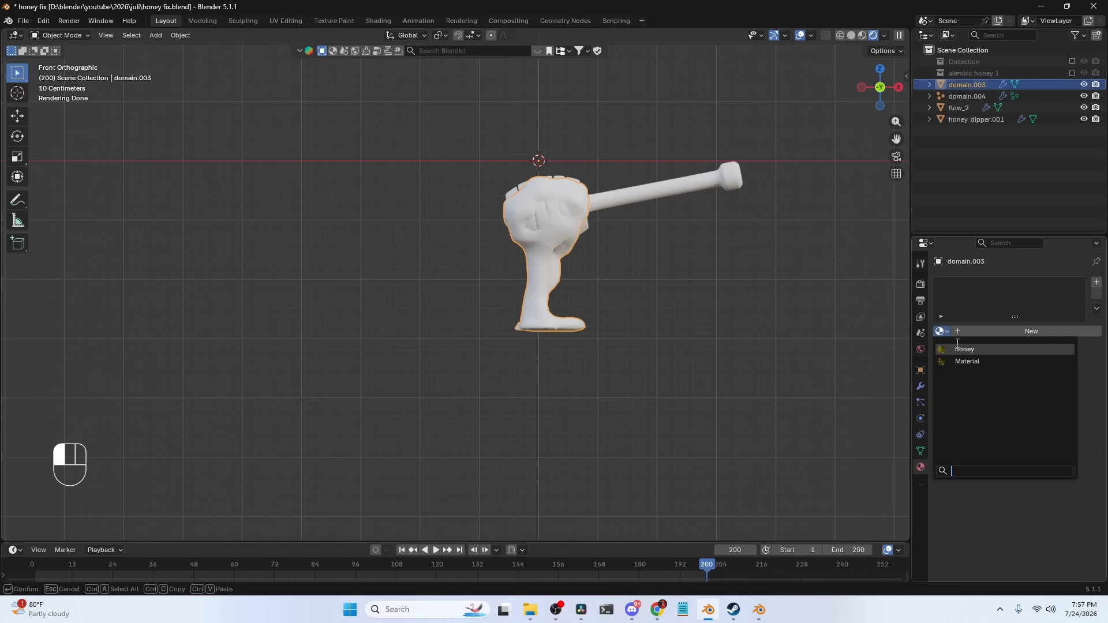
pyautogui.click(961, 348)
pyautogui.scroll(5, 787, 309)
pyautogui.keyDown('shift'); pyautogui.moveTo(800, 269); pyautogui.dragTo(712, 353, button='middle'); pyautogui.keyUp('shift')
# Assign the honey material to the imported dipper head flow_2
pyautogui.click(590, 183)
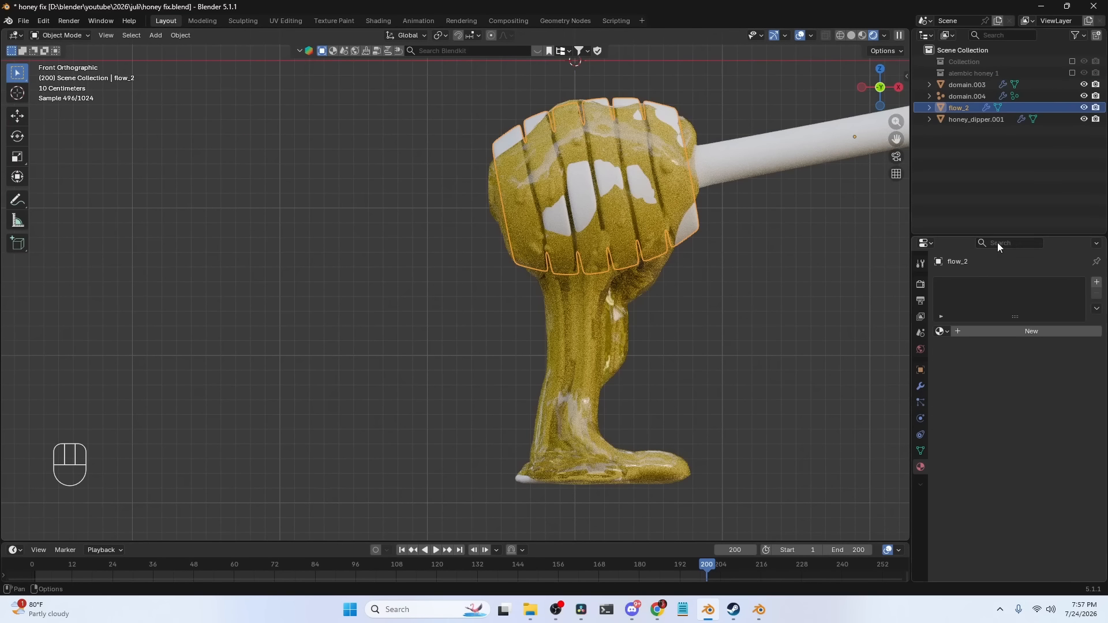
pyautogui.click(941, 332)
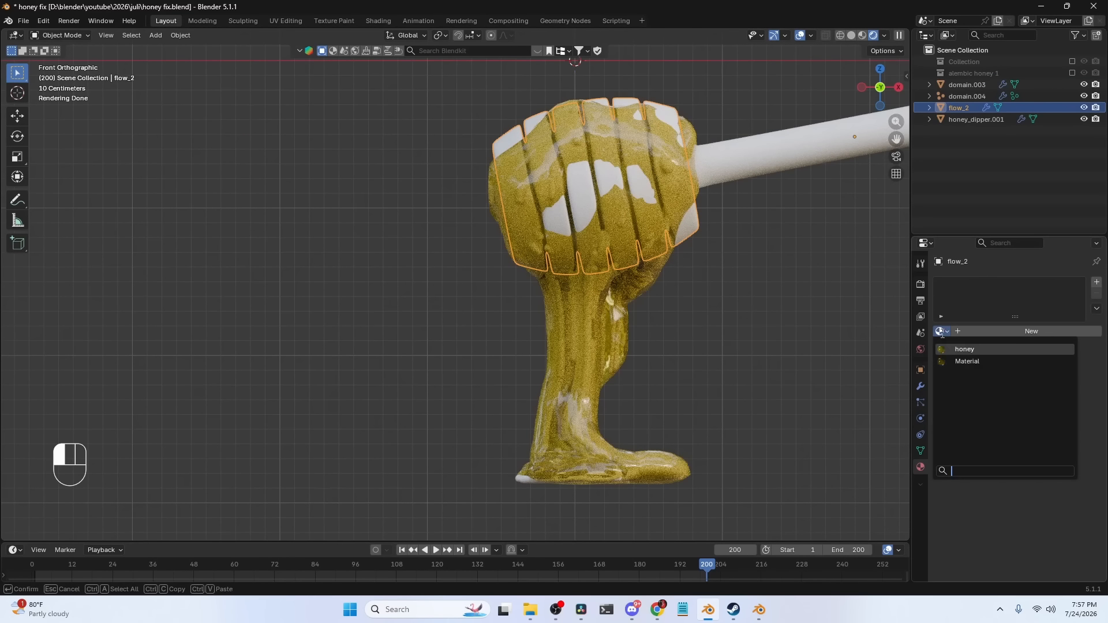
pyautogui.click(968, 353)
pyautogui.click(788, 310)
# Hide domain.004 in the viewport and check the rendered honey stream and pool
pyautogui.scroll(-4, 787, 309)
pyautogui.keyDown('shift'); pyautogui.moveTo(692, 293); pyautogui.dragTo(628, 265, button='middle'); pyautogui.keyUp('shift')
pyautogui.scroll(7, 630, 262)
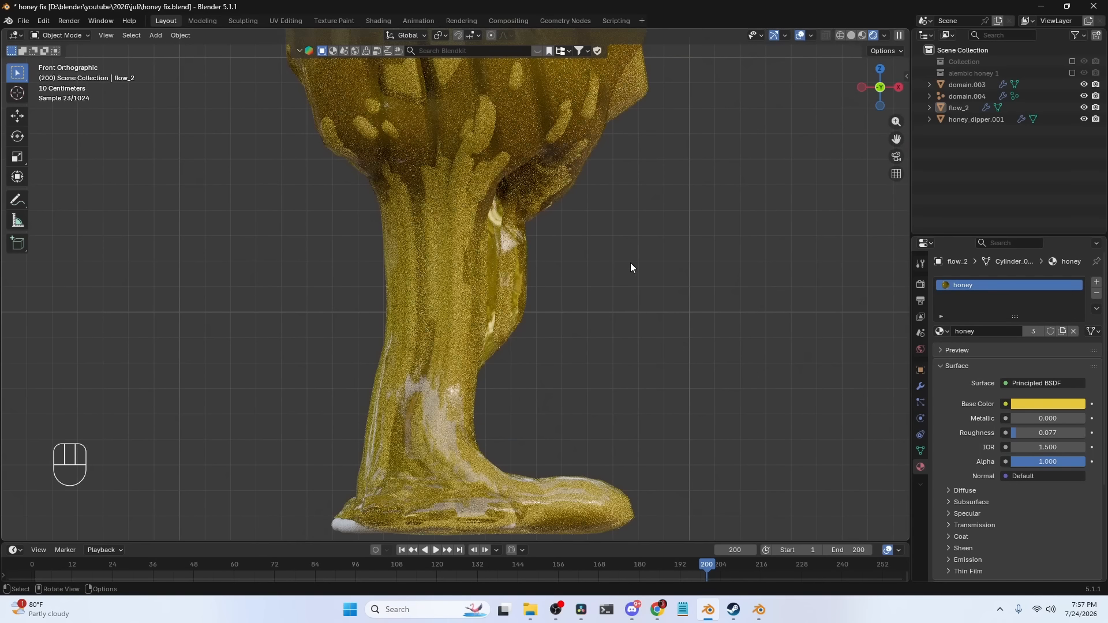
pyautogui.click(1084, 95)
pyautogui.scroll(-1, 631, 182)
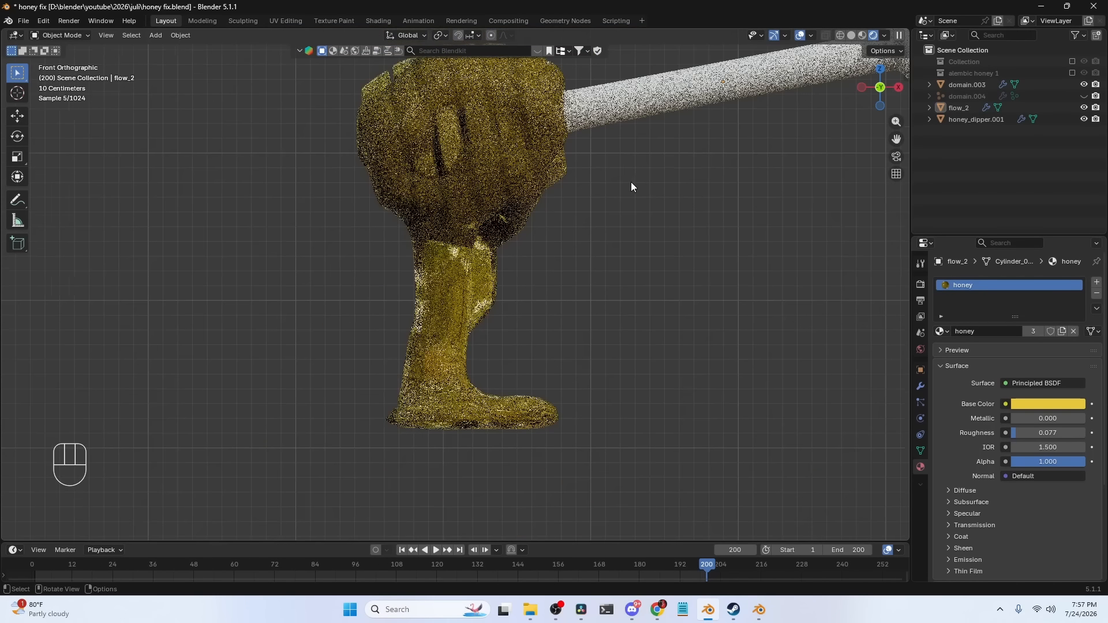
pyautogui.scroll(-2, 619, 216)
pyautogui.scroll(1, 619, 217)
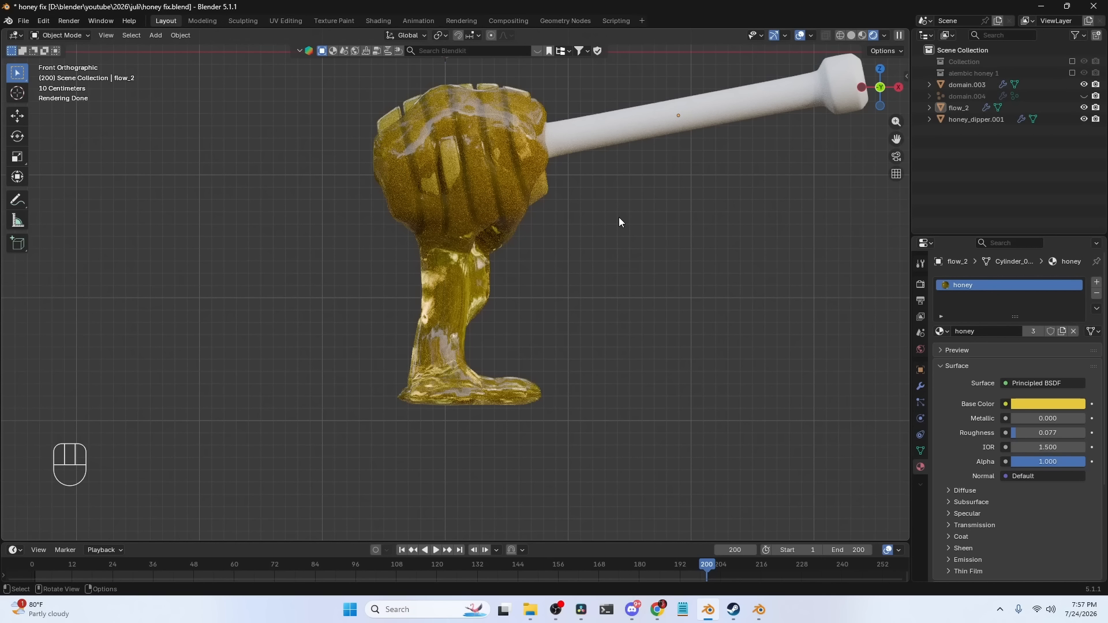
# Add an ico sphere, place it beside the honey stream below the dipper handle and scale it down
pyautogui.keyDown('shift'); pyautogui.moveTo(599, 256); pyautogui.dragTo(484, 271, button='middle'); pyautogui.keyUp('shift')
pyautogui.scroll(-3, 515, 265)
pyautogui.hotkey('shift', 'a')
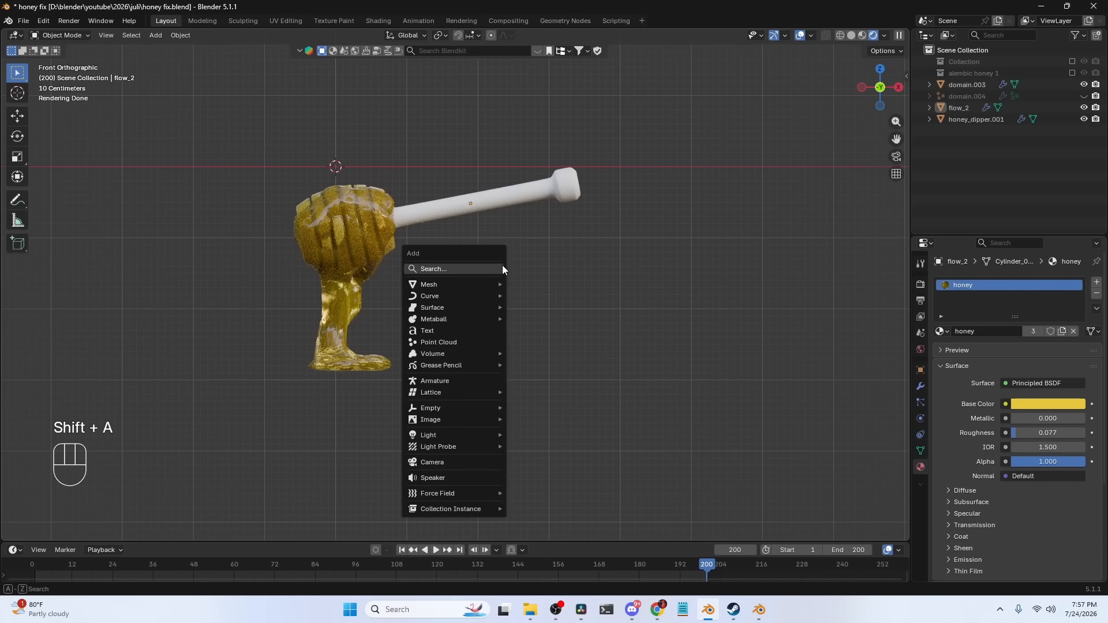
pyautogui.moveTo(457, 290)
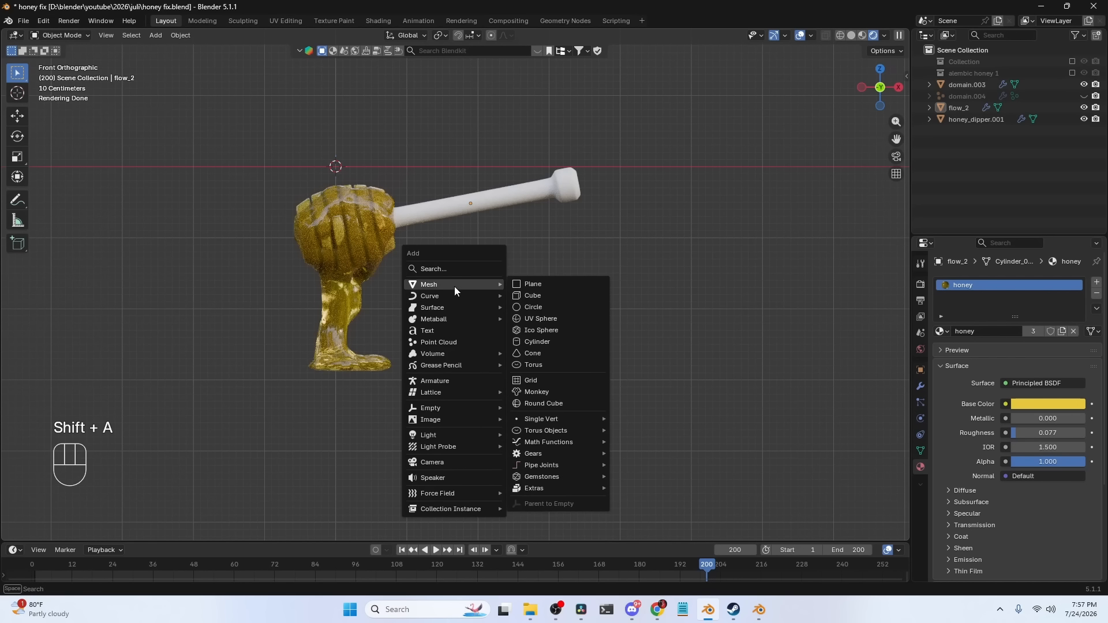
pyautogui.click(551, 332)
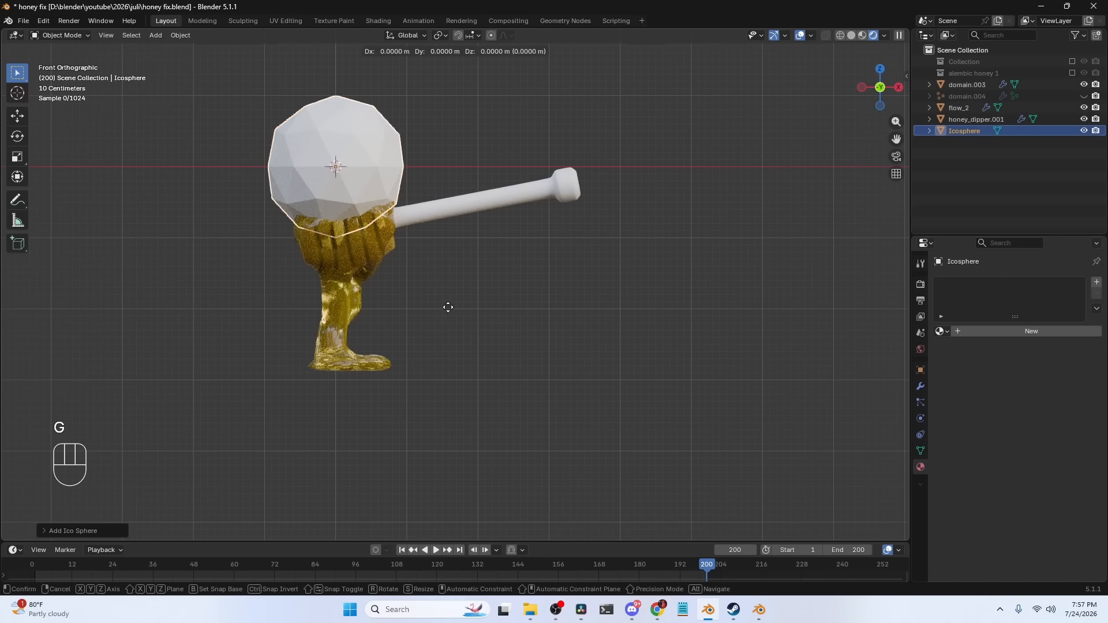
pyautogui.press('g')
pyautogui.click(825, 432)
pyautogui.press('s')
pyautogui.click(750, 379)
# Switch the viewport to solid shading with X-ray and save the honey fix file
pyautogui.click(335, 301)
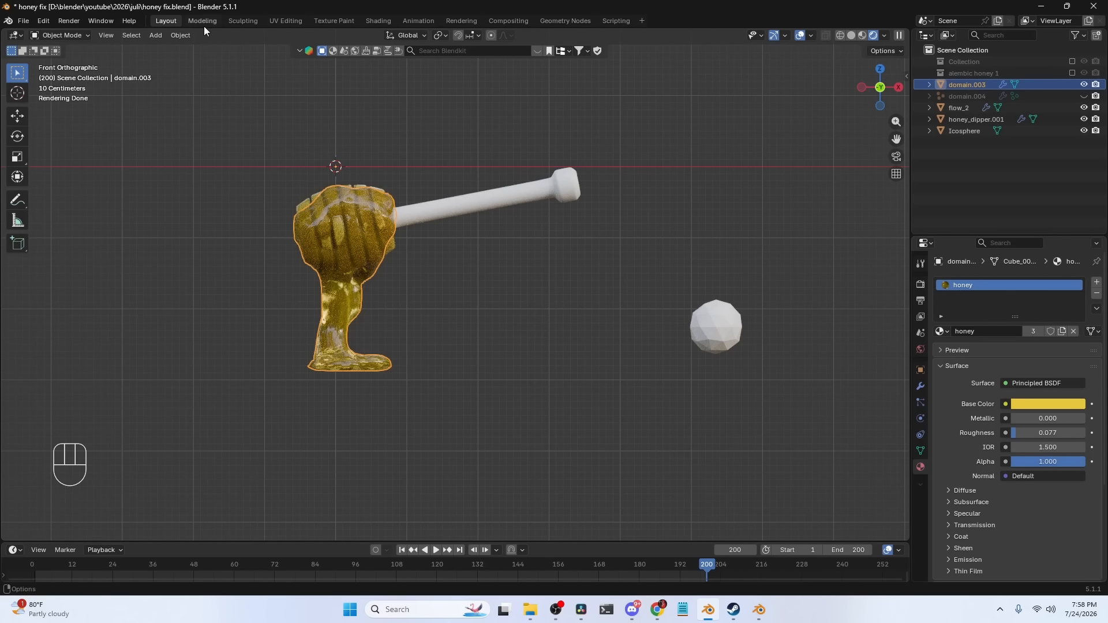
pyautogui.click(854, 36)
pyautogui.hotkey('alt', 'z')
pyautogui.click(520, 234)
pyautogui.hotkey('alt', 'z')
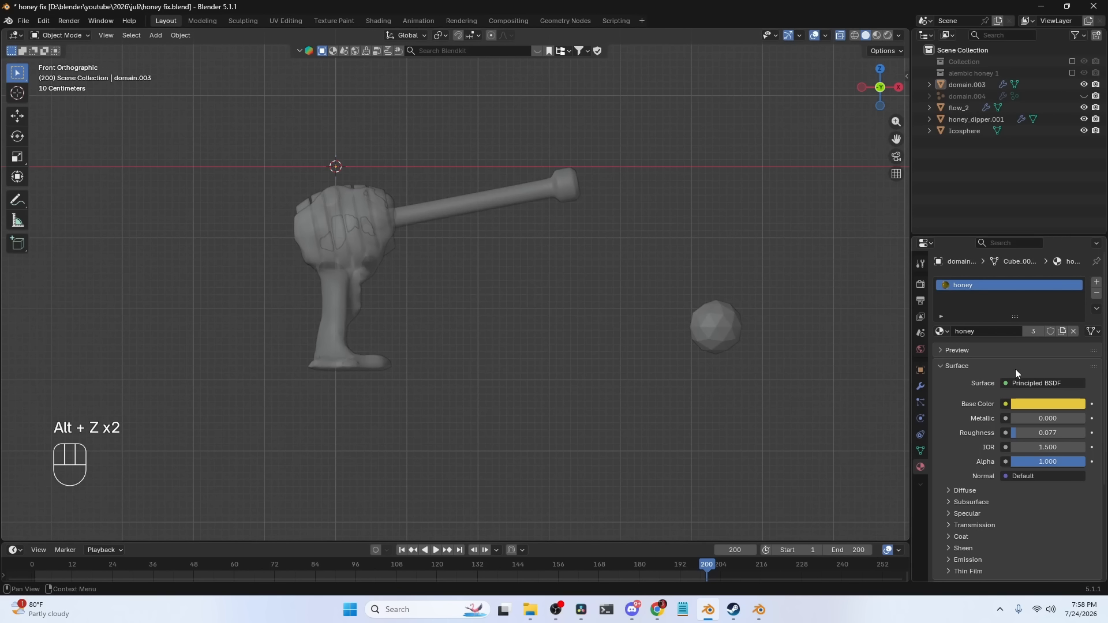
pyautogui.click(920, 285)
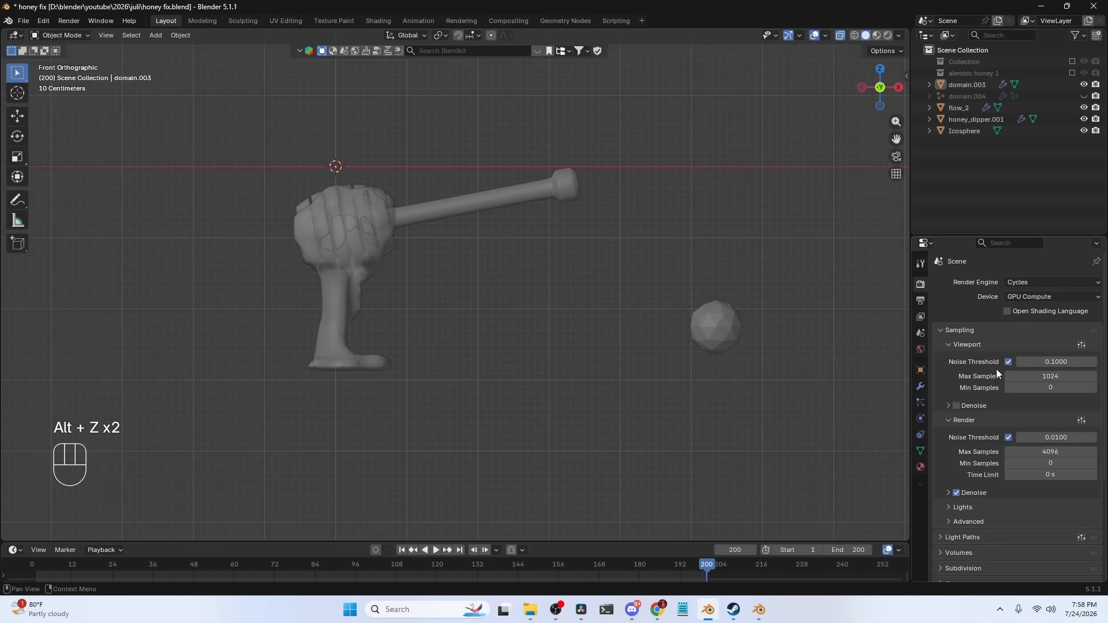
pyautogui.click(924, 399)
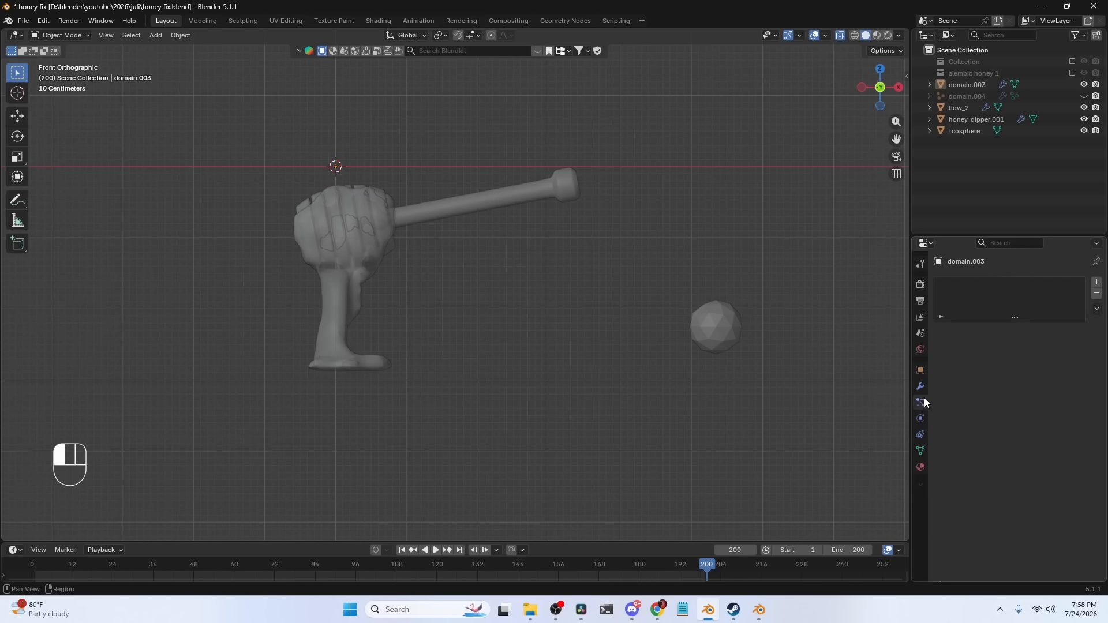
pyautogui.hotkey('ctrl', 's')
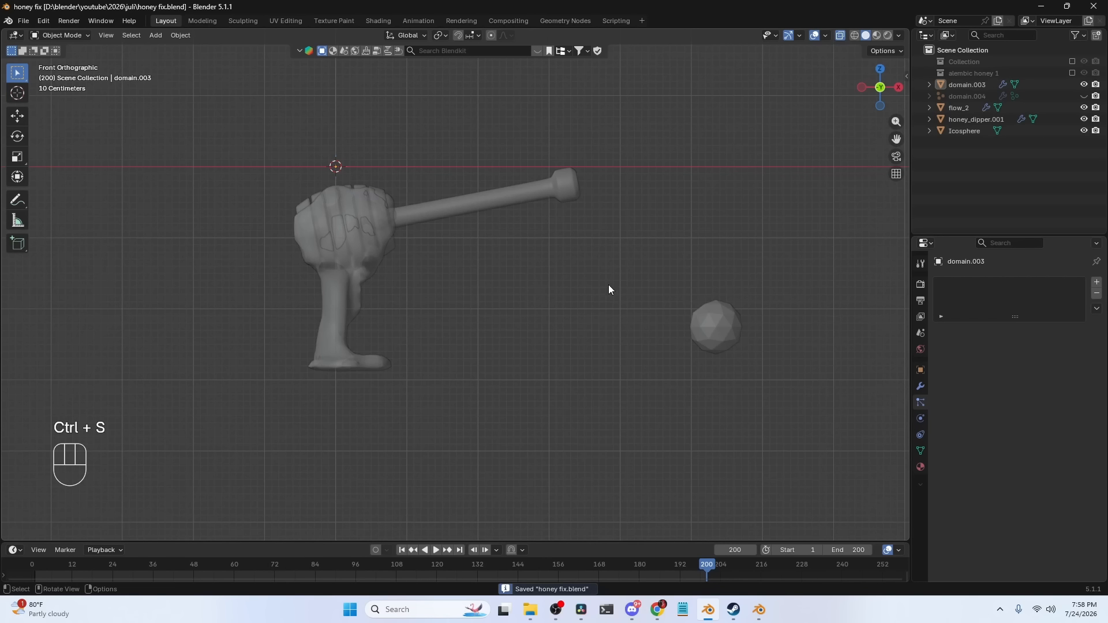
# Try to add a particle system to the honey mesh domain.003, and close the crashed session
pyautogui.click(383, 293)
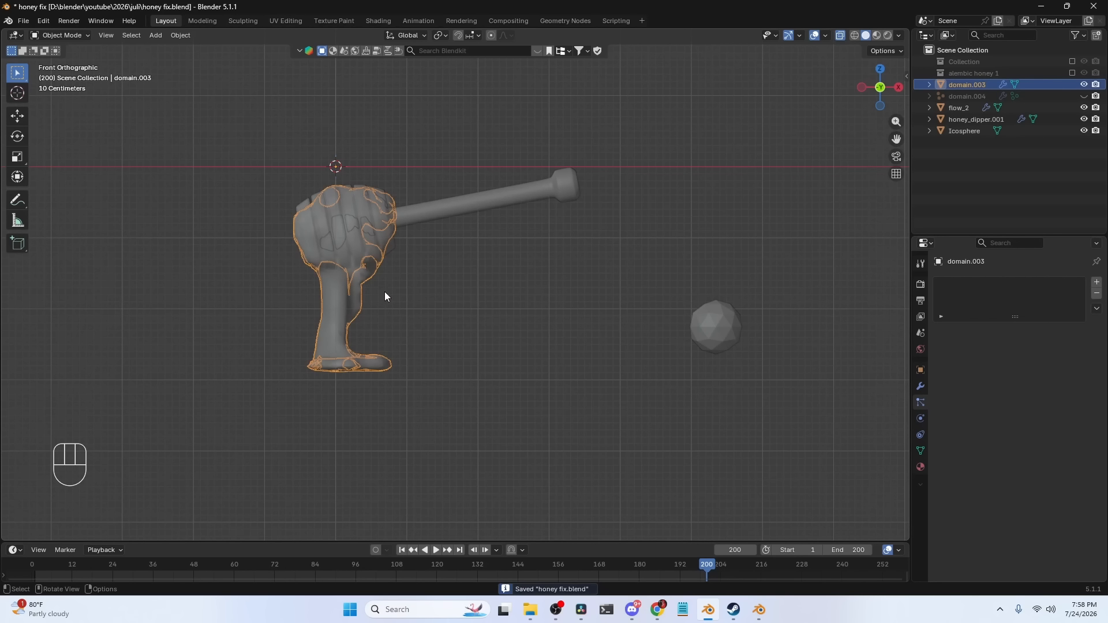
pyautogui.click(1096, 283)
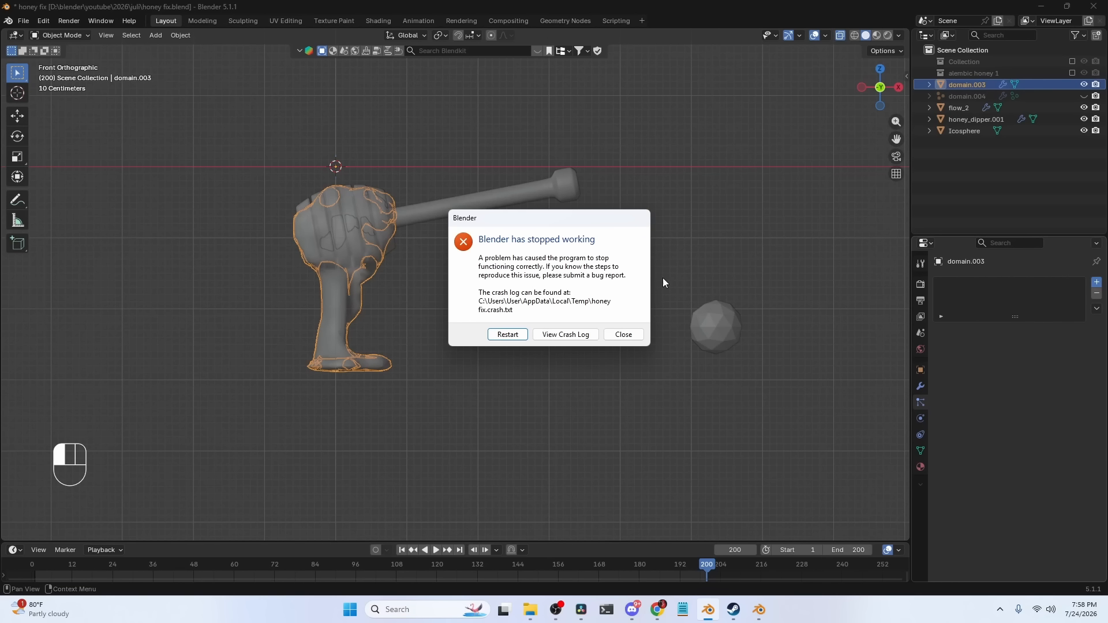
pyautogui.click(626, 336)
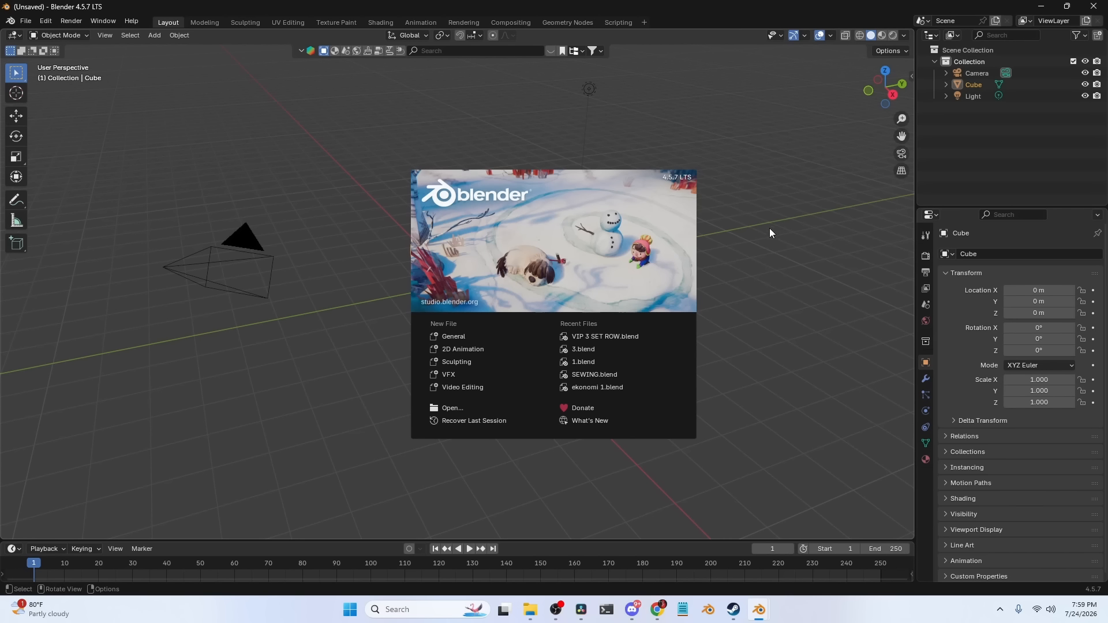
# Delete all default objects from the new, unsaved scene
pyautogui.click(764, 244)
pyautogui.click(25, 20)
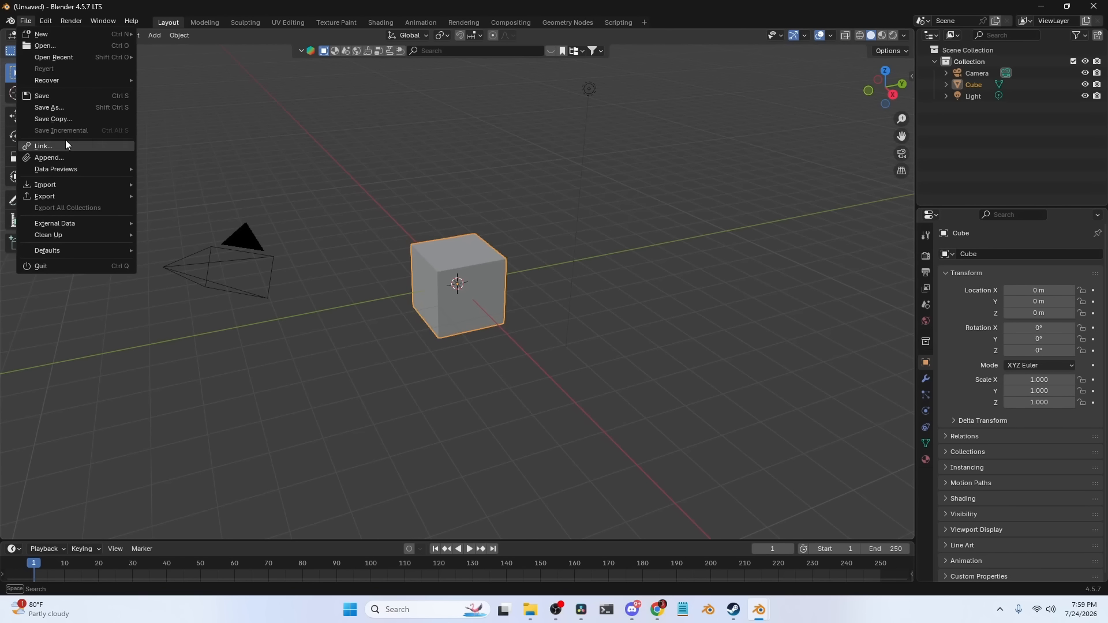
pyautogui.press('a')
pyautogui.press('x')
pyautogui.click(417, 172)
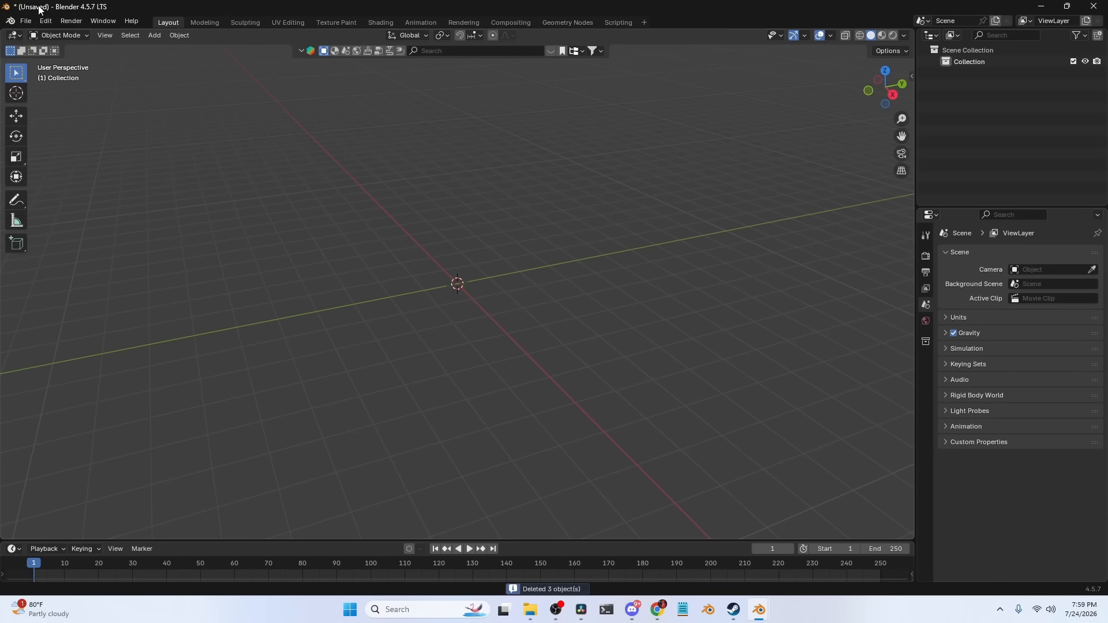
# Import the exported honey dipper simulation as an Alembic file
pyautogui.click(26, 21)
pyautogui.moveTo(57, 184)
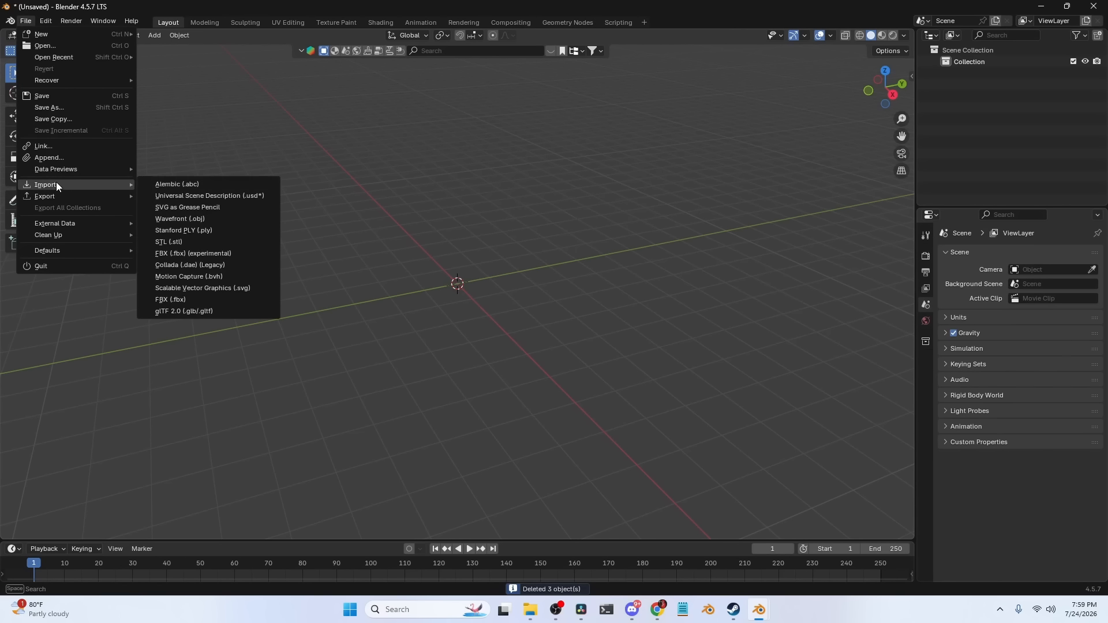
pyautogui.click(182, 187)
pyautogui.doubleClick(329, 203)
pyautogui.doubleClick(182, 86)
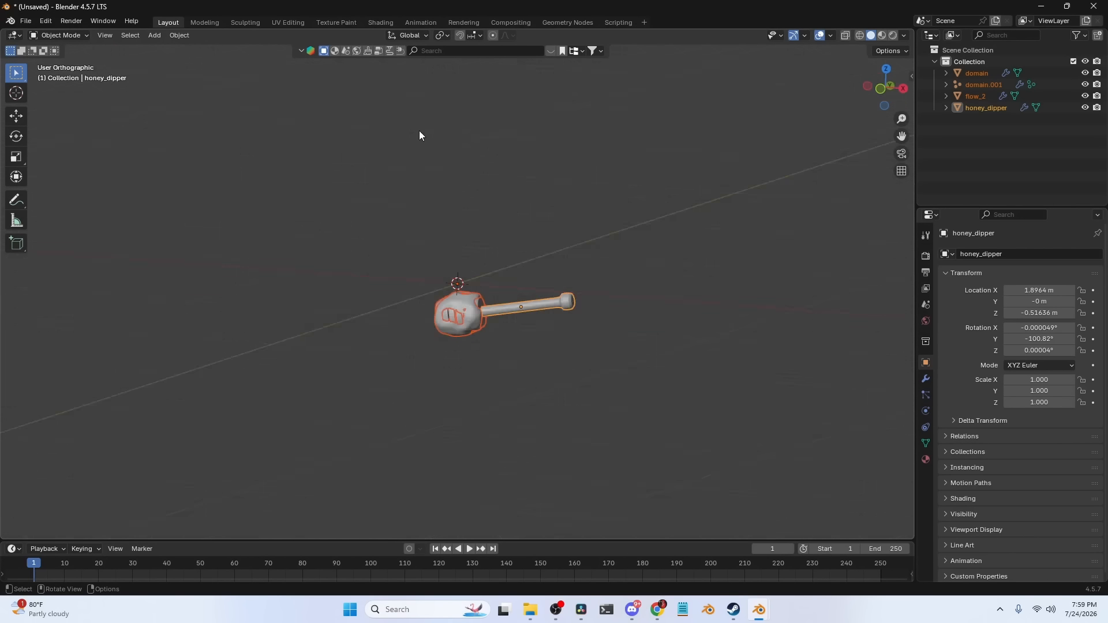
# Raise all imported honey and dipper objects along Z, bringing honey_dipper to a Z location of about 2.53 m
pyautogui.press('KP_1')
pyautogui.scroll(2, 511, 192)
pyautogui.press('g')
pyautogui.press('z')
pyautogui.click(565, 157)
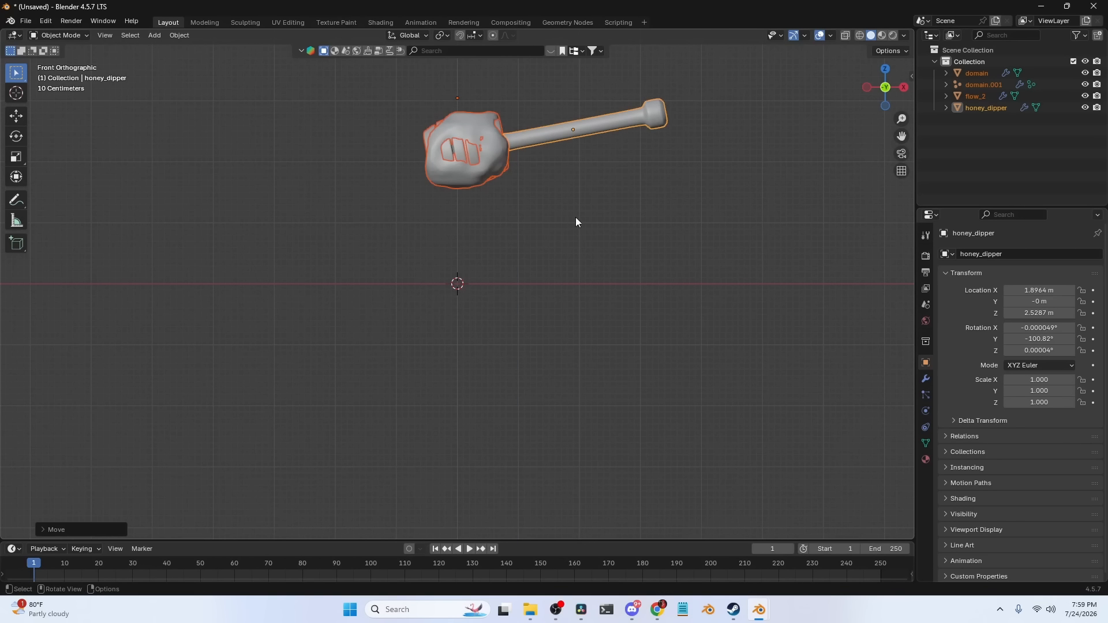
pyautogui.click(605, 244)
pyautogui.scroll(-3, 599, 228)
pyautogui.scroll(4, 586, 237)
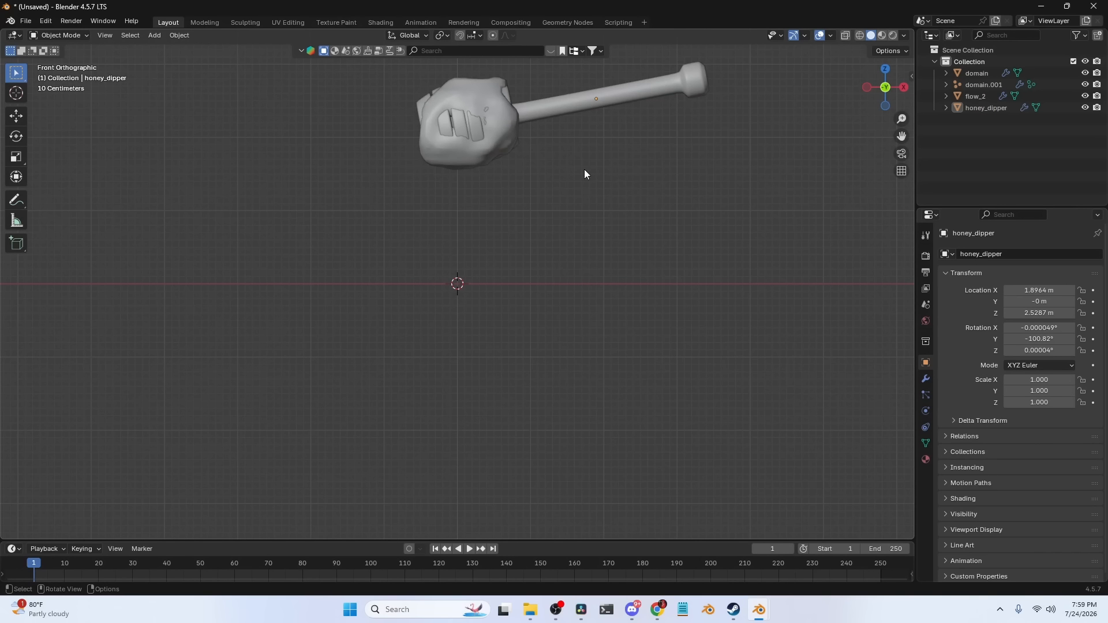
# Set the render engine to Cycles and the render device to GPU Compute
pyautogui.click(925, 256)
pyautogui.click(1034, 254)
pyautogui.click(1026, 292)
pyautogui.click(1040, 282)
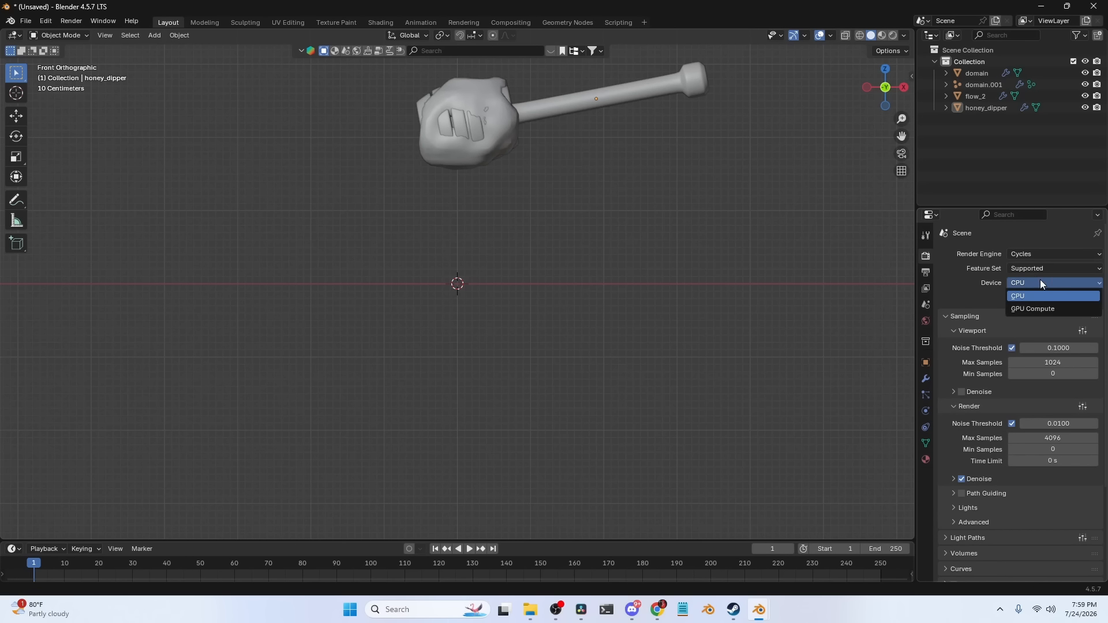
pyautogui.click(1024, 306)
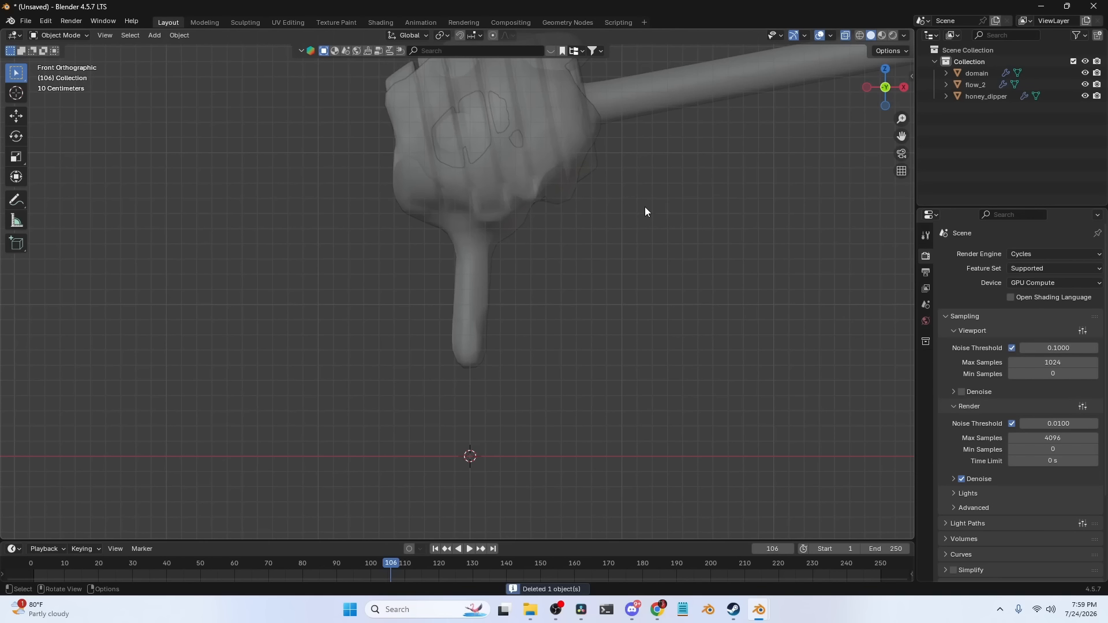
# Add an ico sphere, move it along X well past the dipper handle and scale it down to about 0.29
pyautogui.scroll(-4, 646, 209)
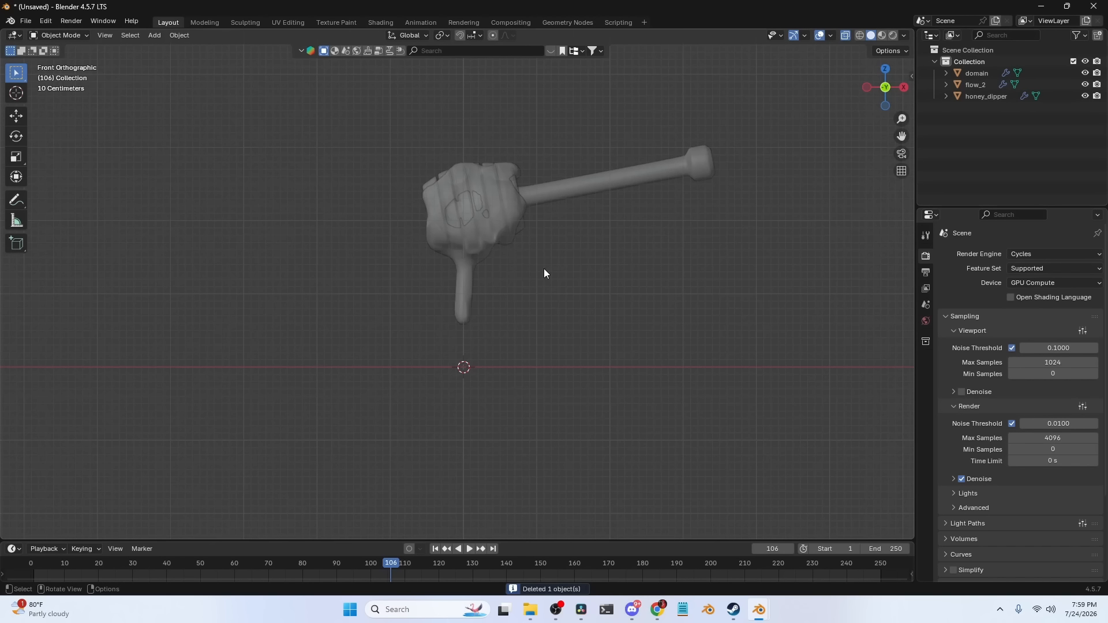
pyautogui.scroll(1, 481, 265)
pyautogui.click(465, 271)
pyautogui.scroll(1, 465, 272)
pyautogui.scroll(-4, 586, 278)
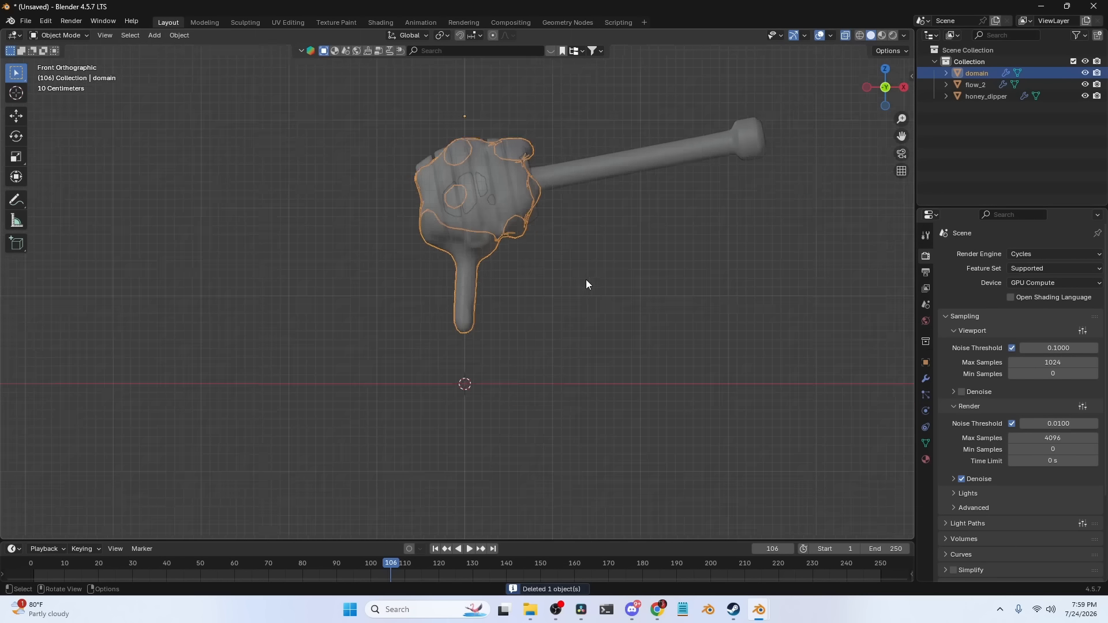
pyautogui.hotkey('shift', 'a')
pyautogui.moveTo(581, 291)
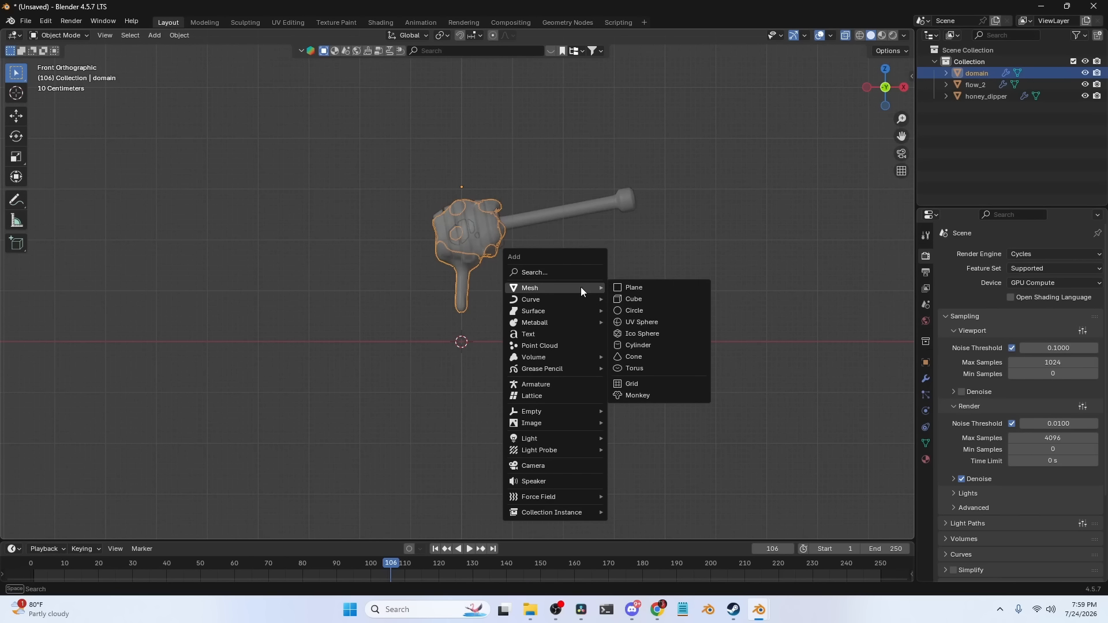
pyautogui.click(648, 334)
pyautogui.press('g')
pyautogui.press('x')
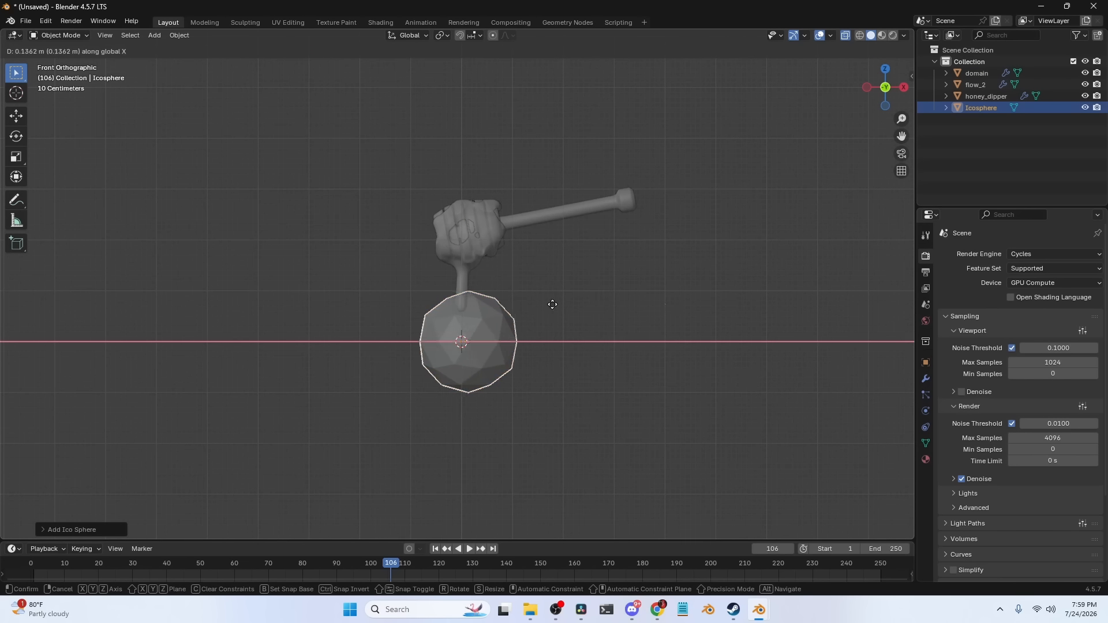
pyautogui.click(896, 323)
pyautogui.press('s')
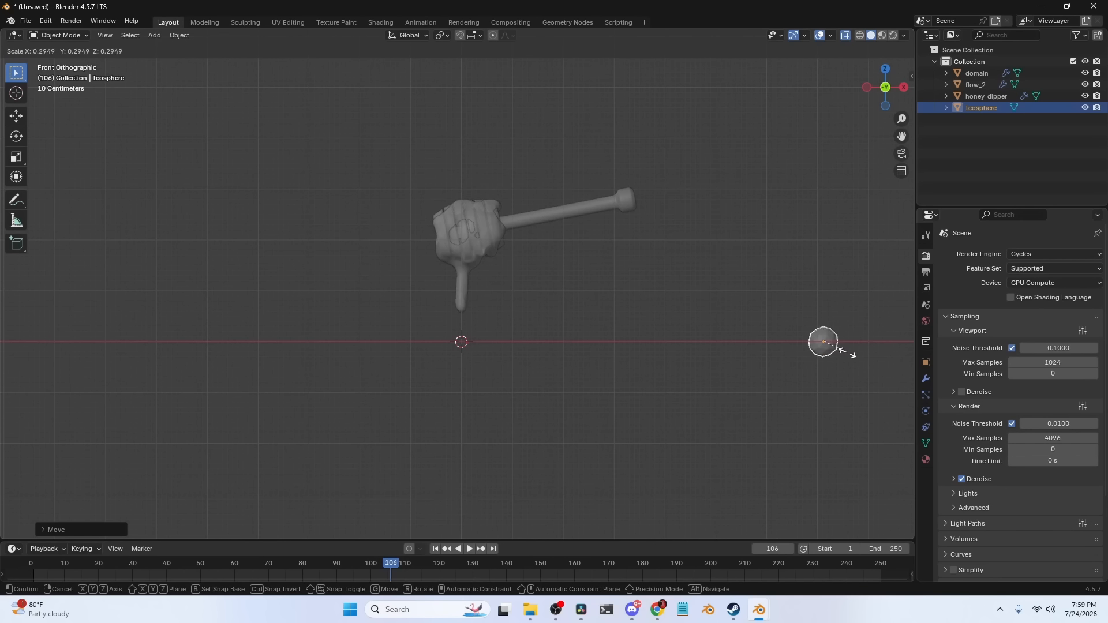
pyautogui.click(854, 354)
# Add a particle system of type Hair to the honey mesh domain
pyautogui.click(465, 279)
pyautogui.press('g')
pyautogui.rightClick(498, 270)
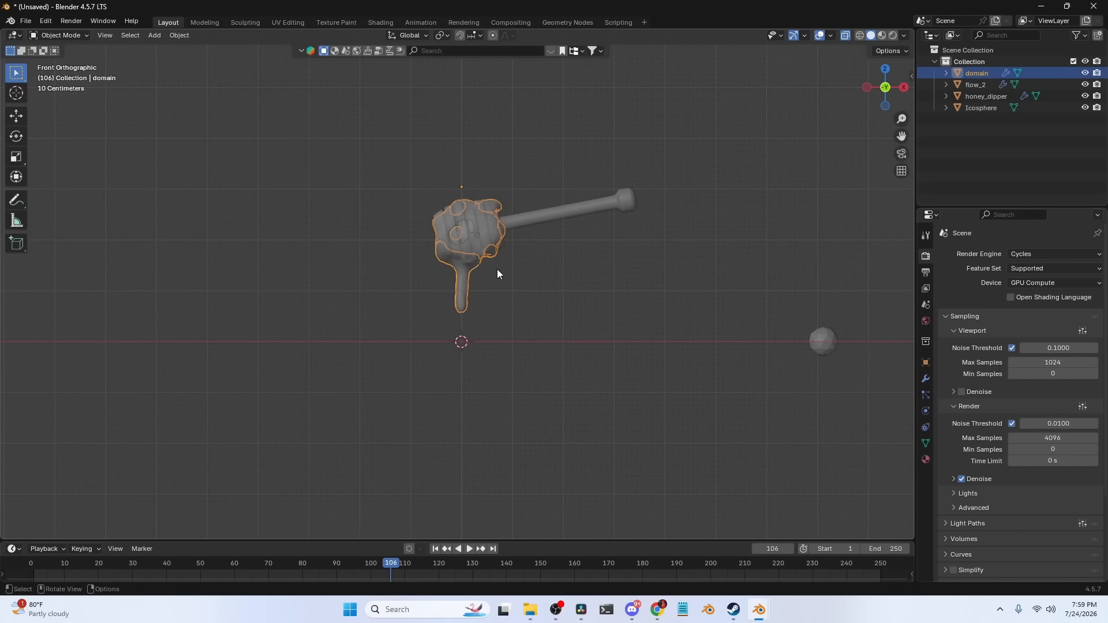
pyautogui.click(925, 395)
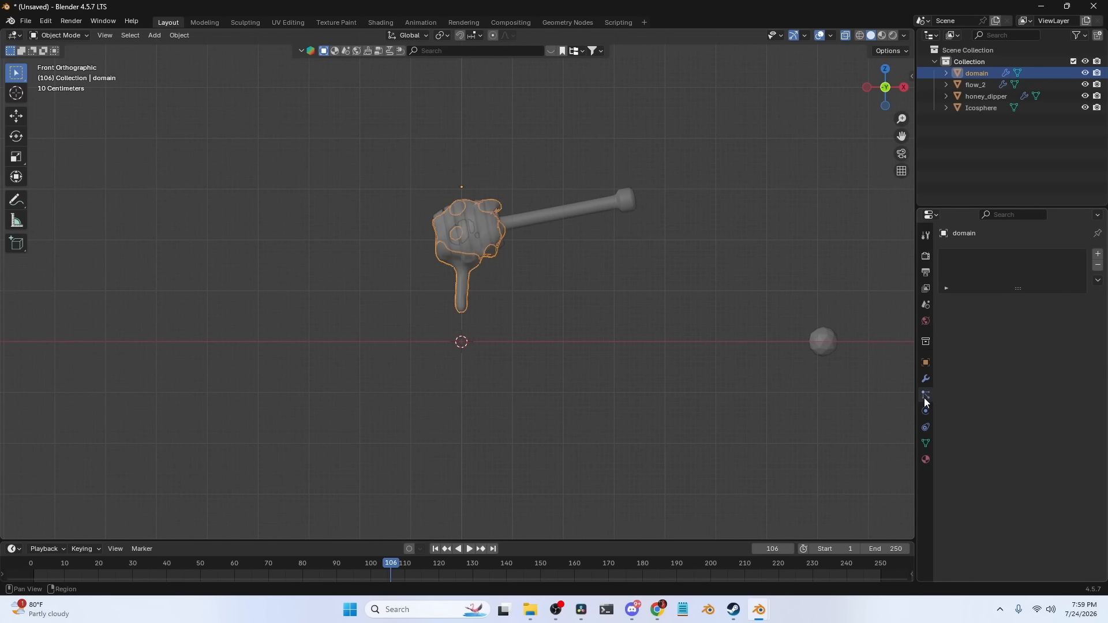
pyautogui.click(1098, 254)
pyautogui.click(1049, 317)
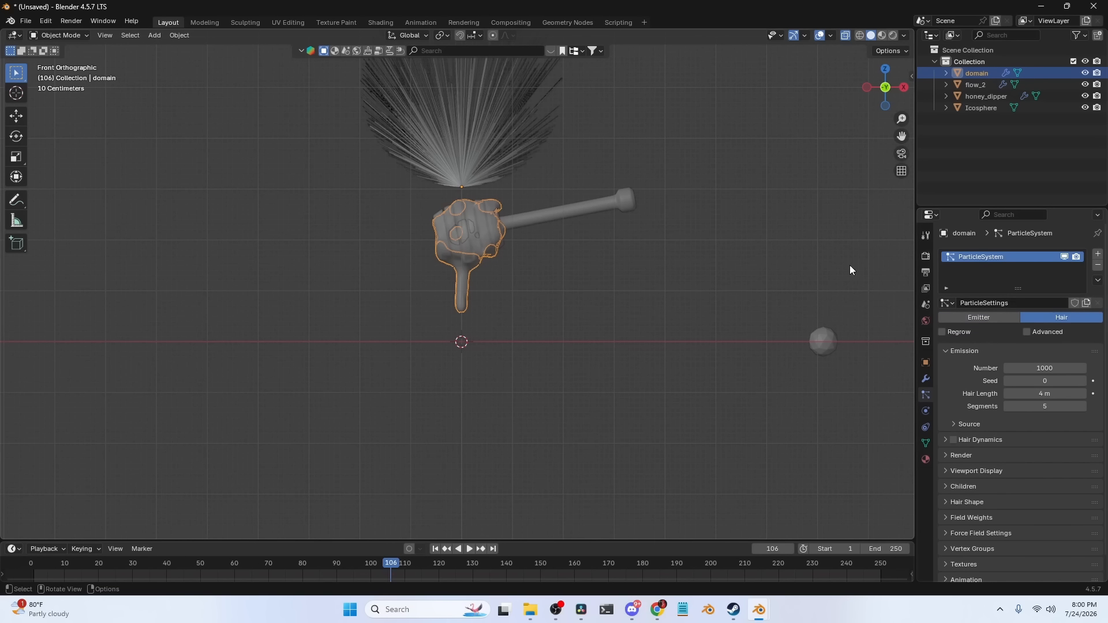
# Make the hair particles emit from Volume and use the modifier stack
pyautogui.keyDown('shift'); pyautogui.moveTo(715, 223); pyautogui.dragTo(560, 200, button='middle'); pyautogui.keyUp('shift')
pyautogui.scroll(-1, 1020, 380)
pyautogui.click(1033, 403)
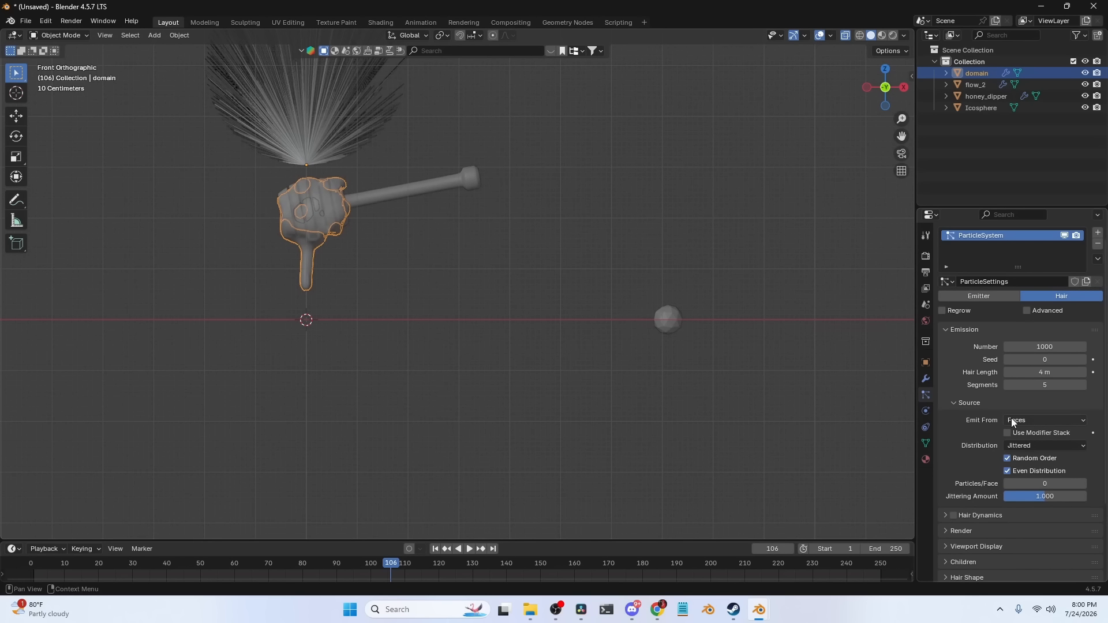
pyautogui.click(1015, 419)
pyautogui.click(1034, 458)
pyautogui.click(1007, 433)
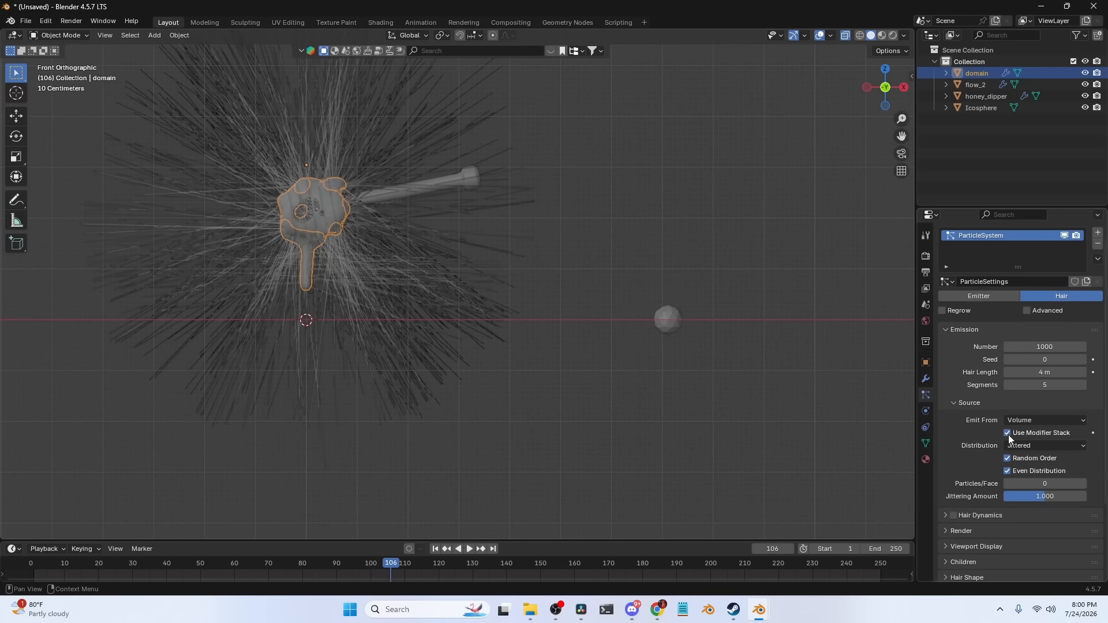
# Render the particles as Object with the Icosphere as the instance object
pyautogui.scroll(-4, 1020, 432)
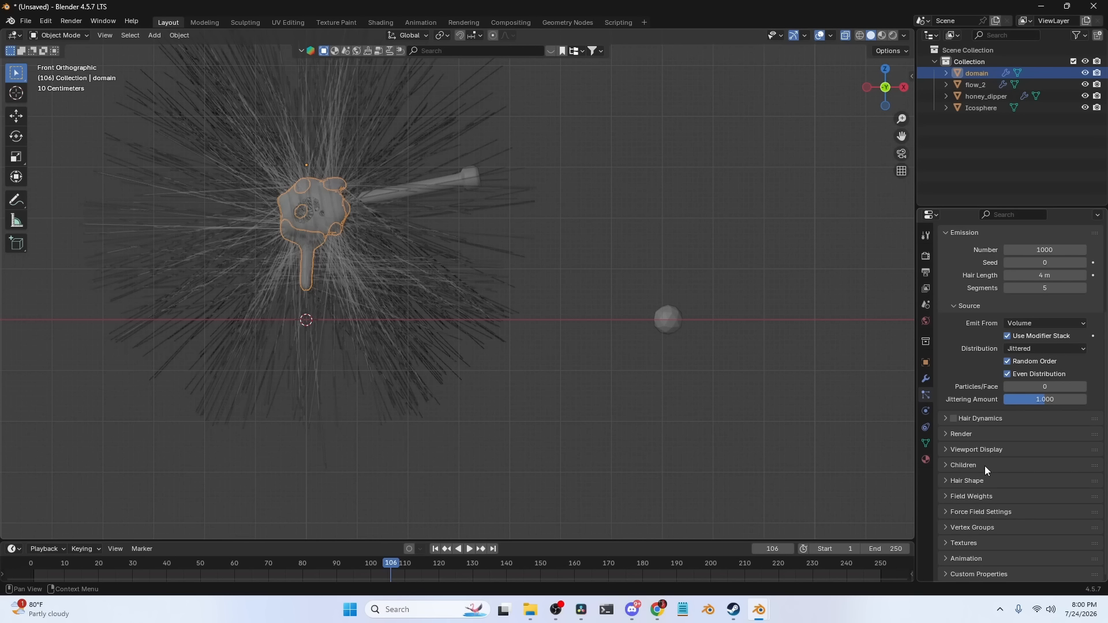
pyautogui.click(947, 434)
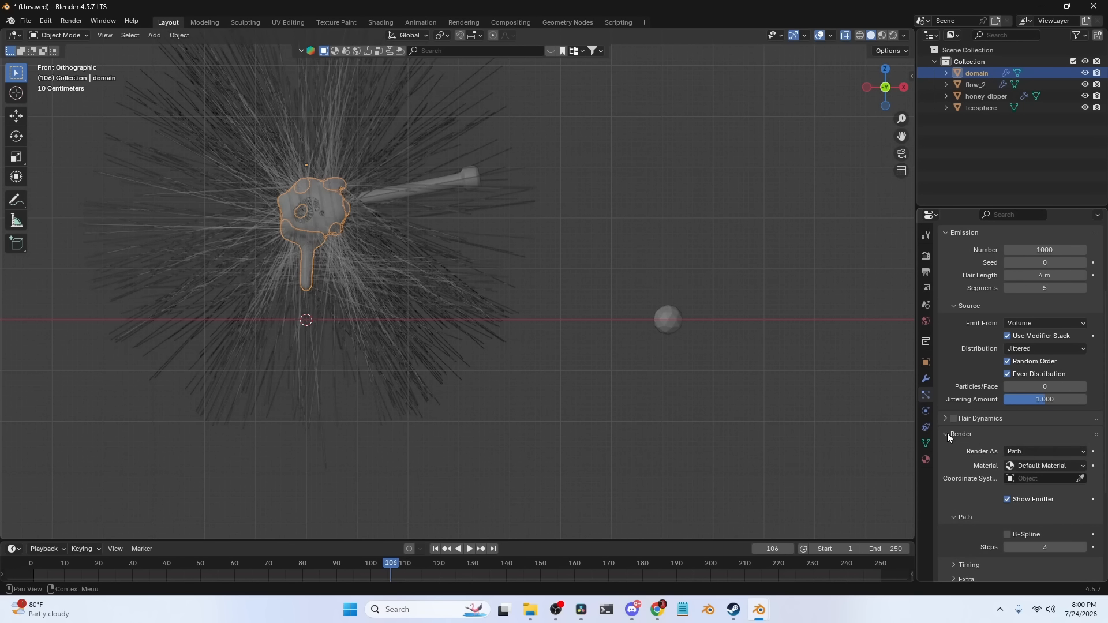
pyautogui.click(1026, 451)
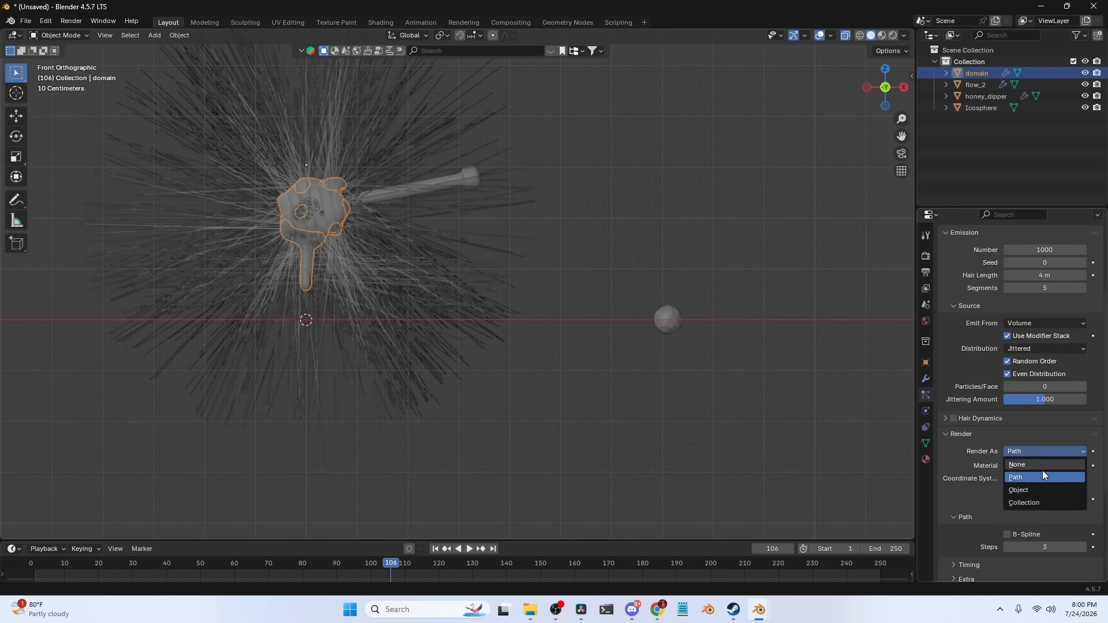
pyautogui.click(1023, 490)
pyautogui.scroll(-2, 1078, 501)
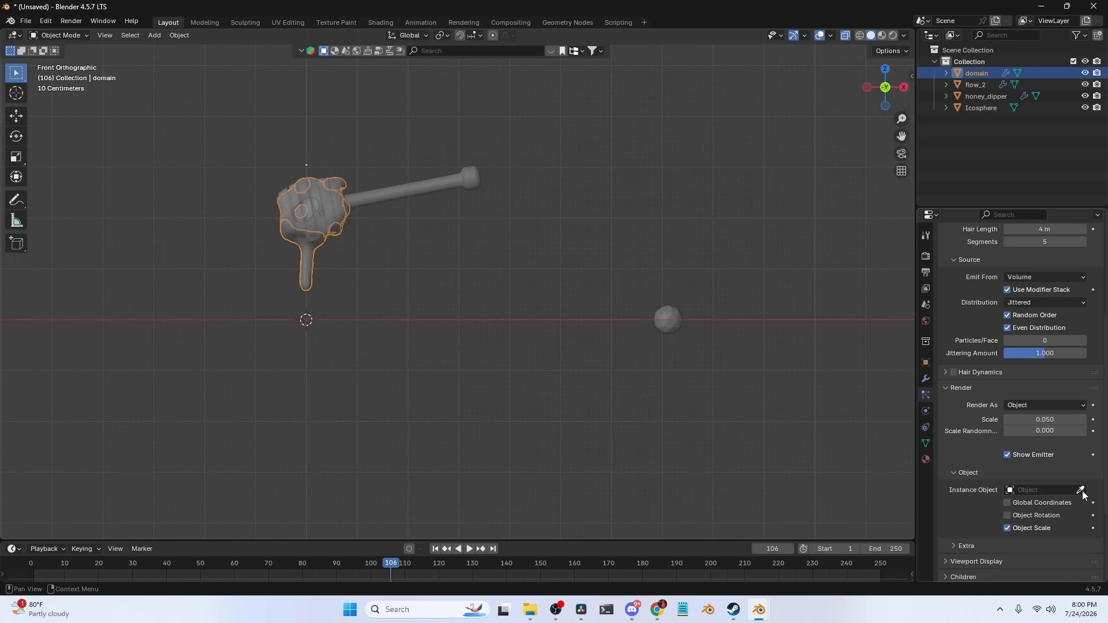
pyautogui.click(1080, 490)
pyautogui.click(670, 318)
# Set the particle number to 200
pyautogui.scroll(4, 348, 233)
pyautogui.keyDown('shift'); pyautogui.moveTo(347, 234); pyautogui.dragTo(554, 299, button='middle'); pyautogui.keyUp('shift')
pyautogui.scroll(4, 514, 292)
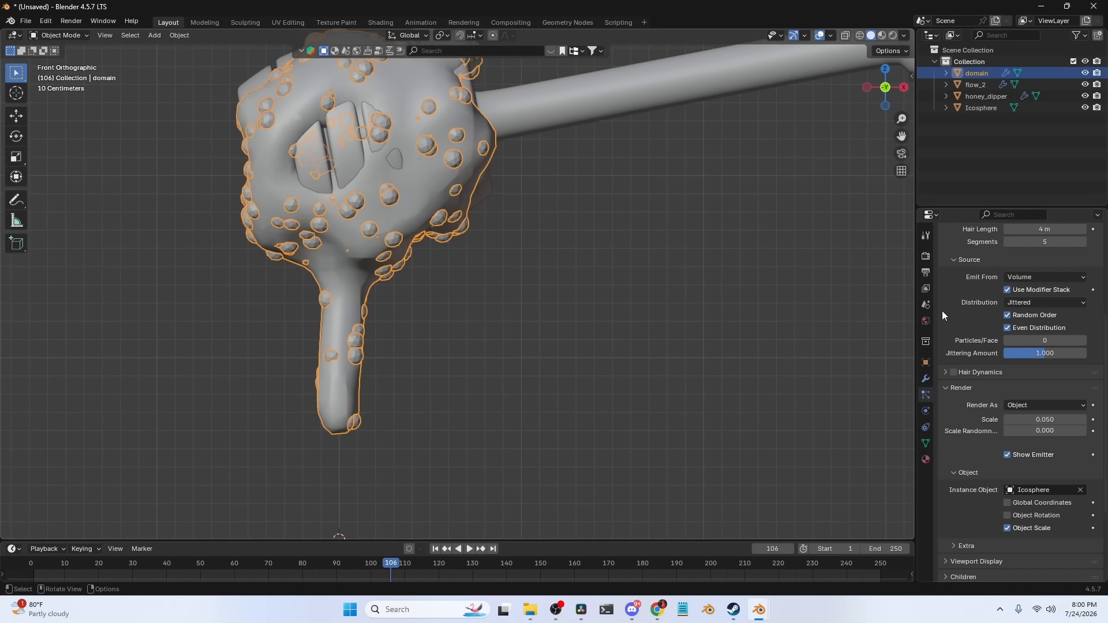
pyautogui.scroll(7, 1048, 400)
pyautogui.click(1046, 367)
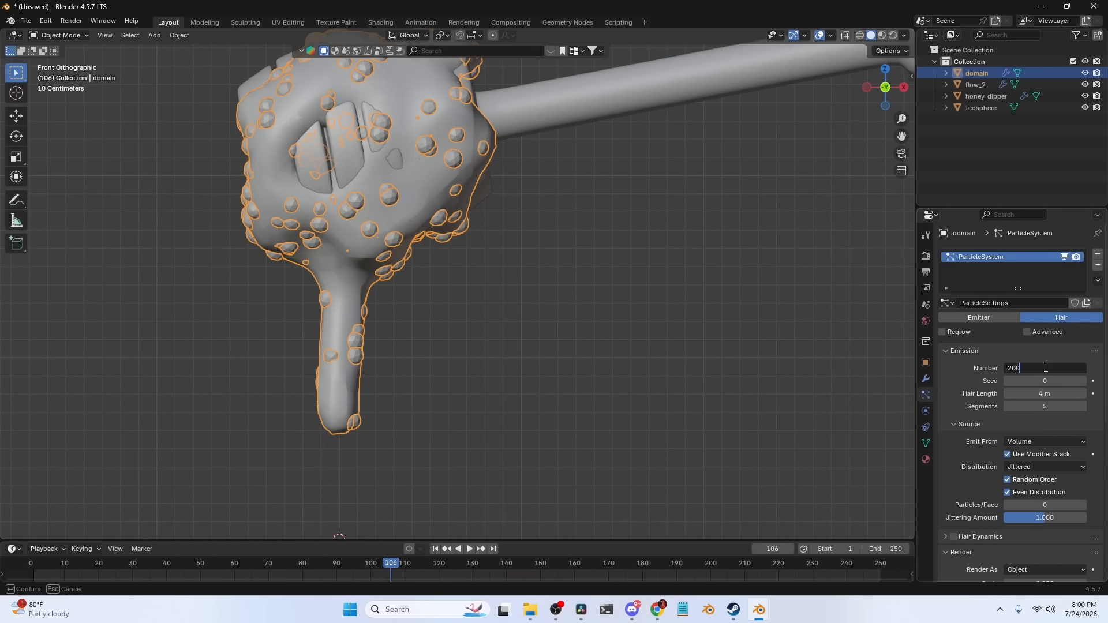
pyautogui.press('Return')
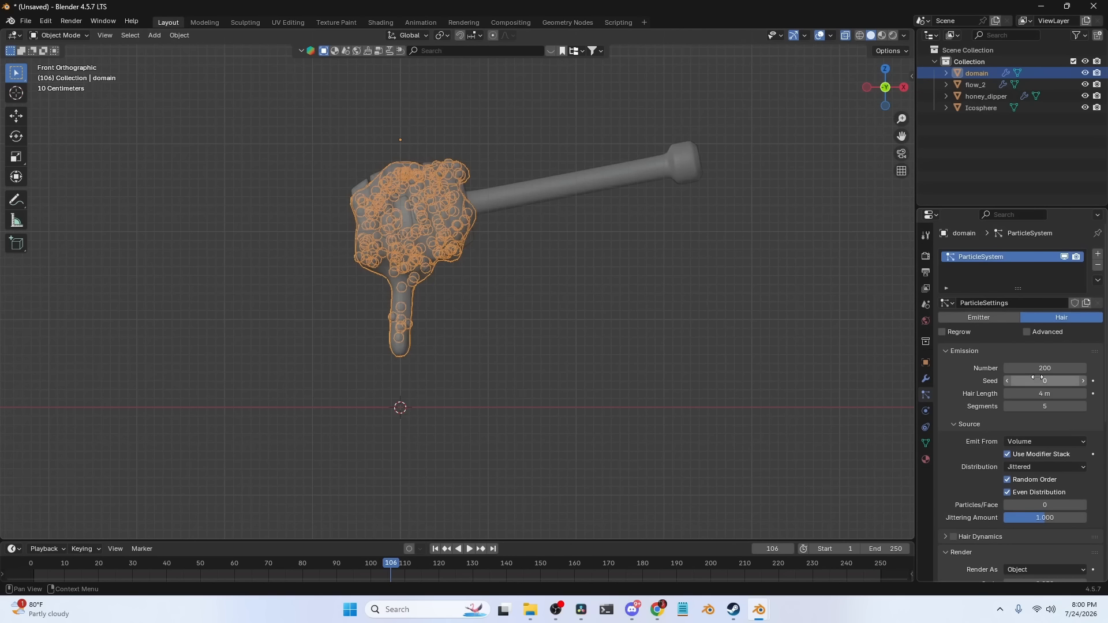
# Set the particle number to 50
pyautogui.click(1037, 367)
pyautogui.write('5')
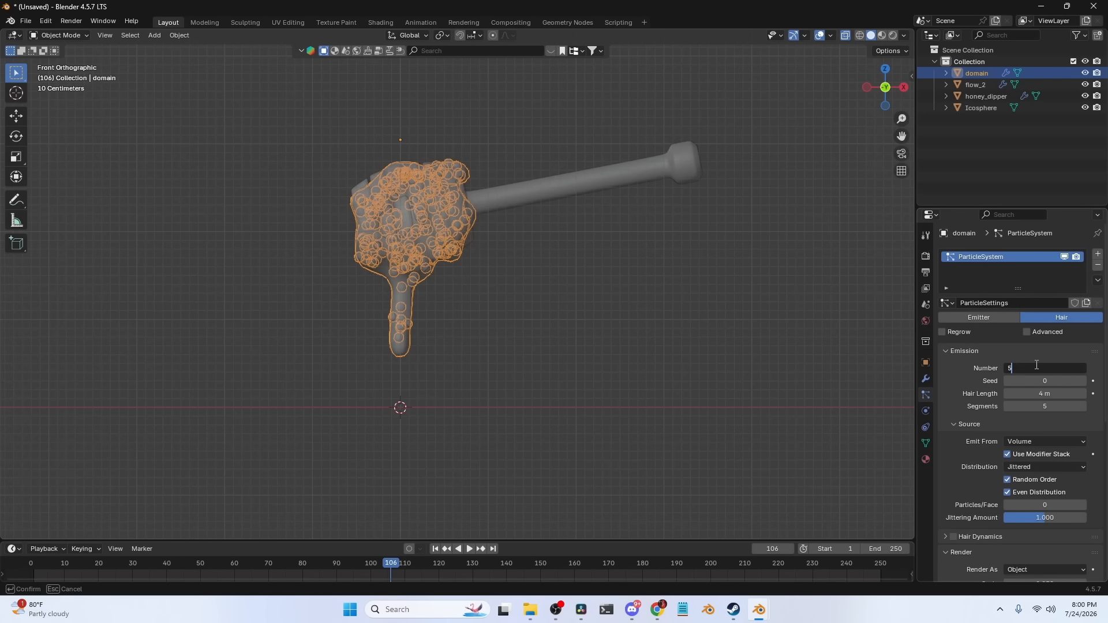
pyautogui.write('0')
pyautogui.press('Return')
pyautogui.scroll(-10, 1078, 455)
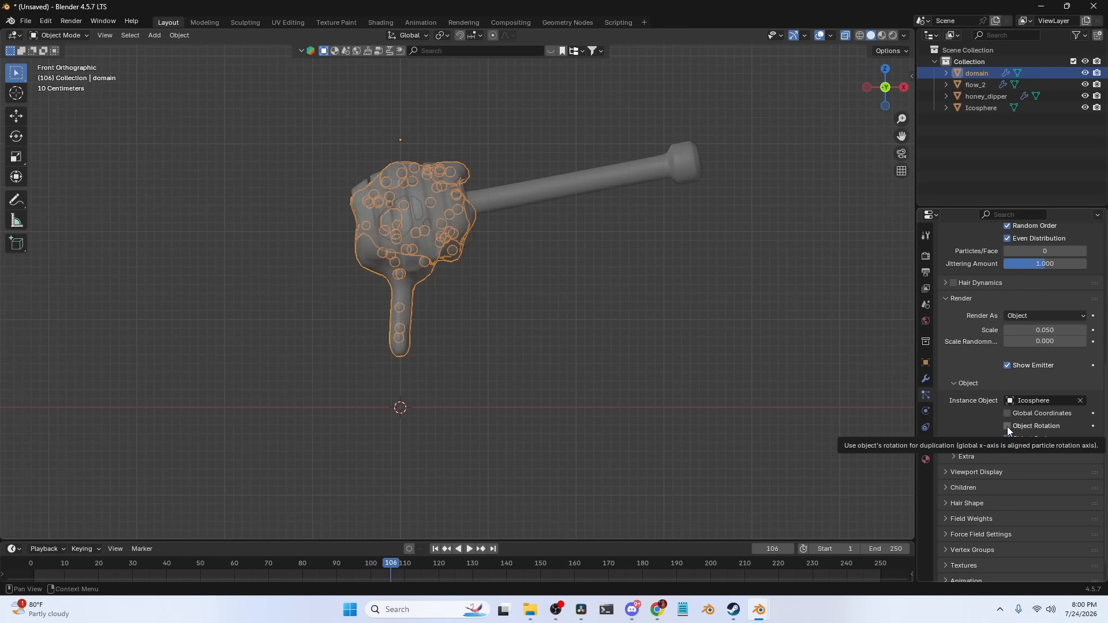
# Set the particle render scale randomness to 1 and reduce the scale to 0.026
pyautogui.click(1031, 340)
pyautogui.write('1')
pyautogui.press('Return')
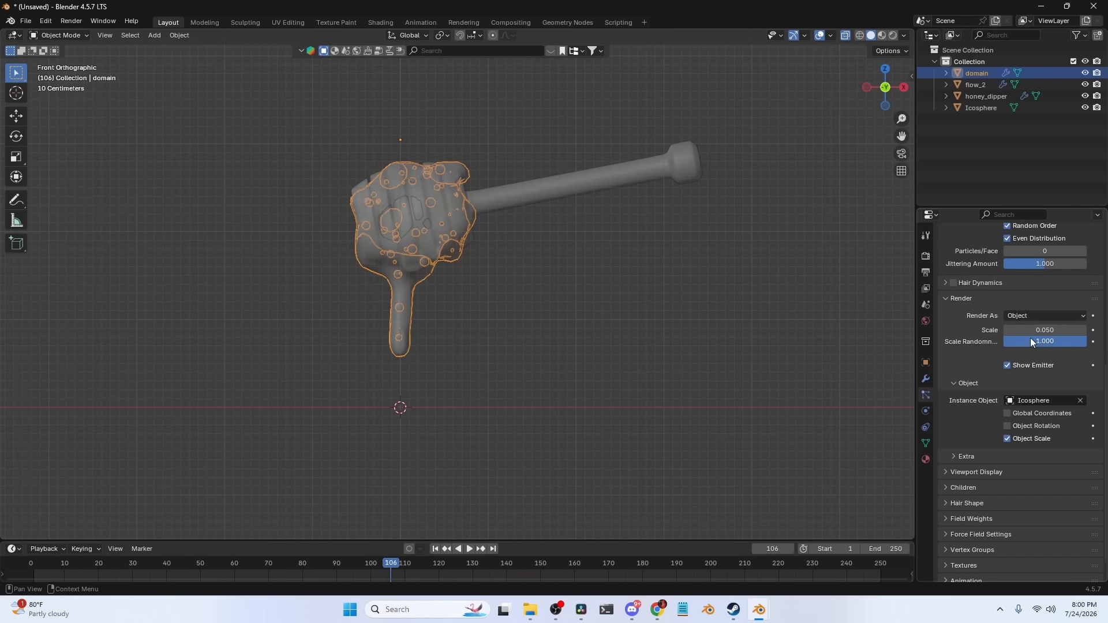
pyautogui.scroll(2, 1030, 338)
pyautogui.scroll(1, 1050, 404)
pyautogui.moveTo(1047, 400); pyautogui.dragTo(1037, 399)
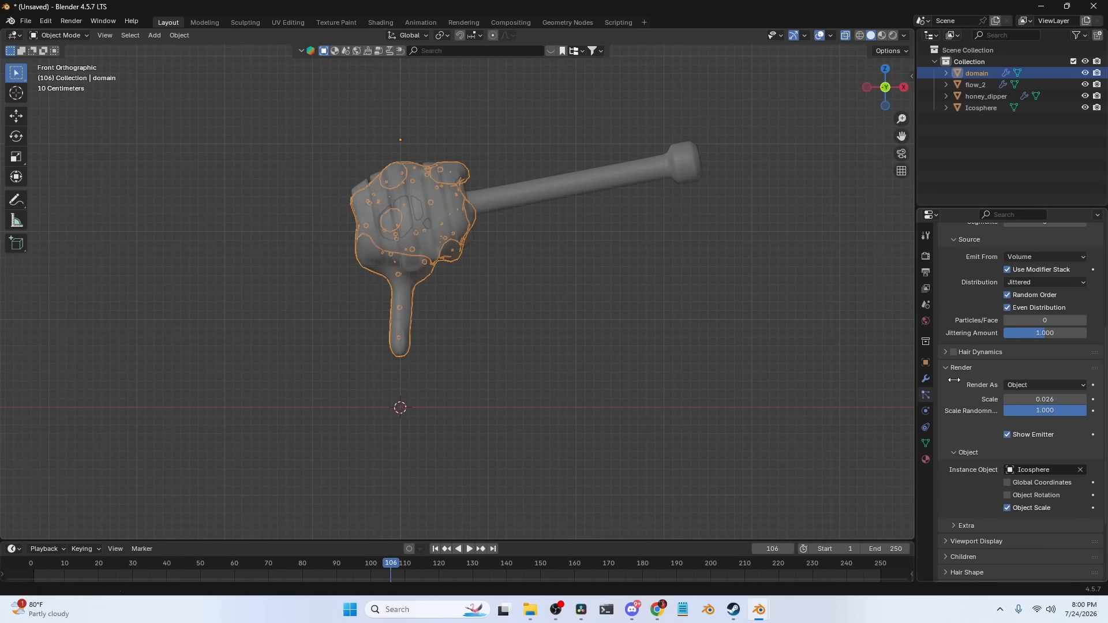
# Play the animation from frame 106 to about frame 179 to check how the particles move inside the honey
pyautogui.click(513, 271)
pyautogui.scroll(5, 525, 275)
pyautogui.press('space')
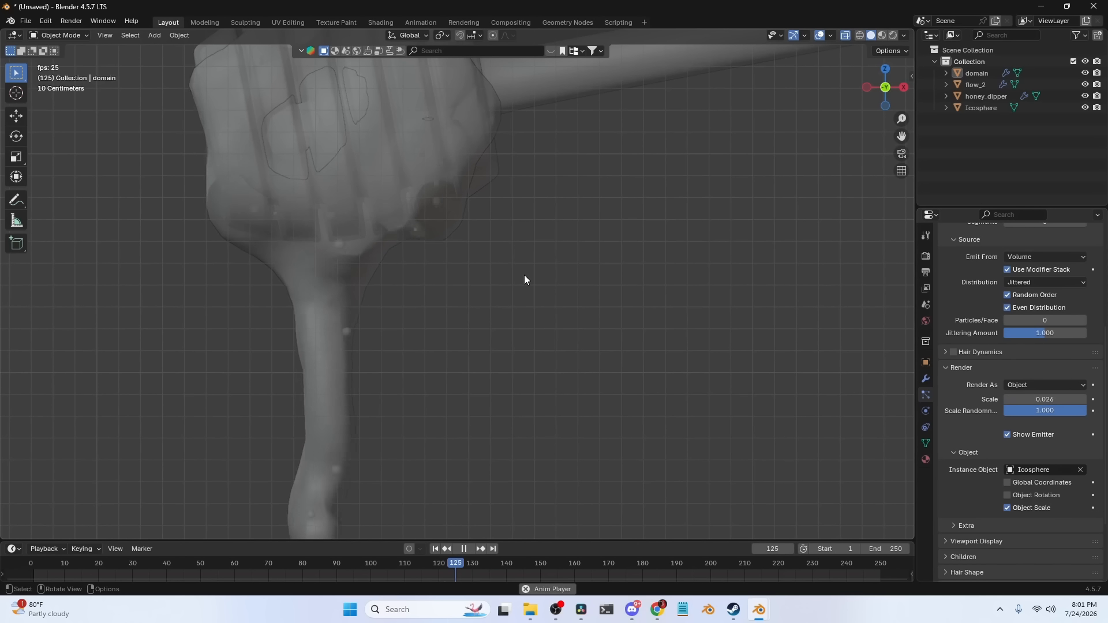
pyautogui.scroll(-5, 525, 275)
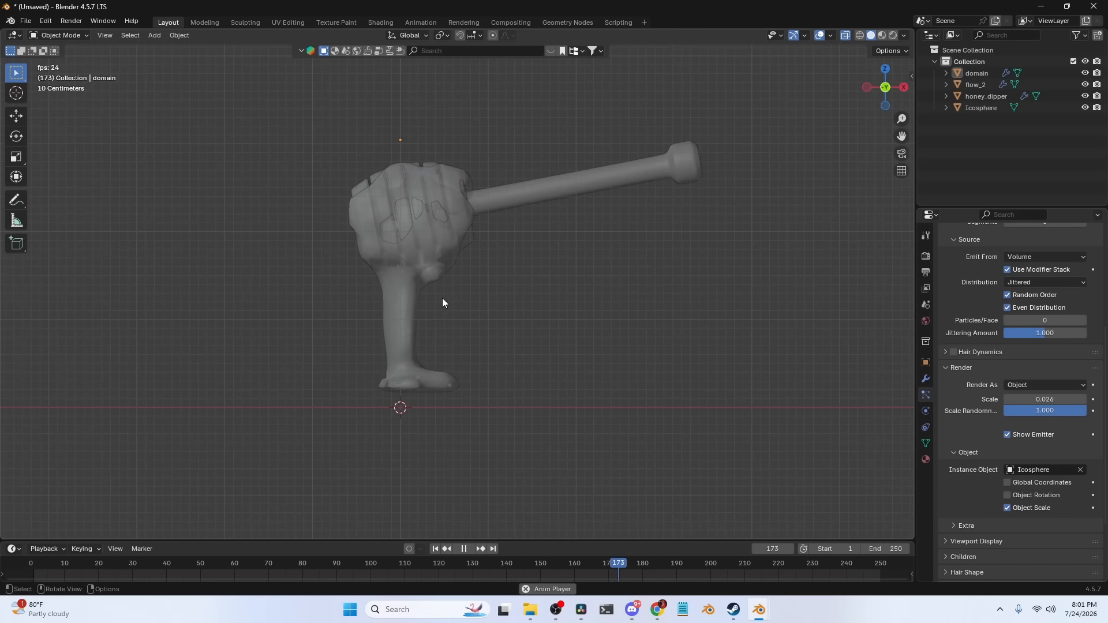
pyautogui.press('space')
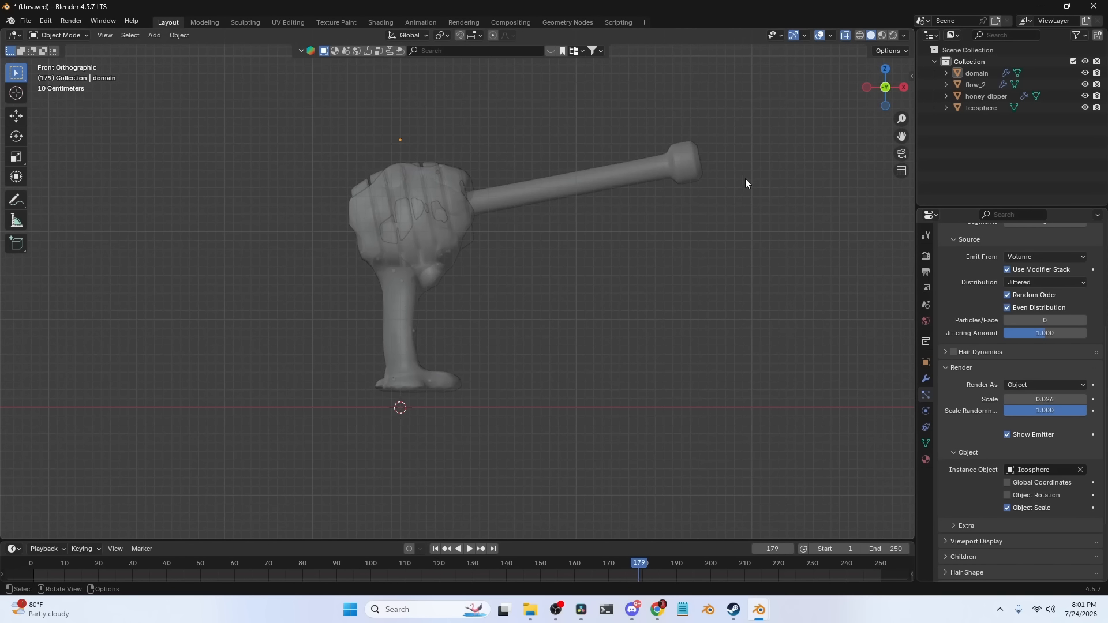
# Select the domain and switch the viewport to rendered shading with Scene World turned off
pyautogui.scroll(-5, 745, 183)
pyautogui.click(687, 335)
pyautogui.click(469, 296)
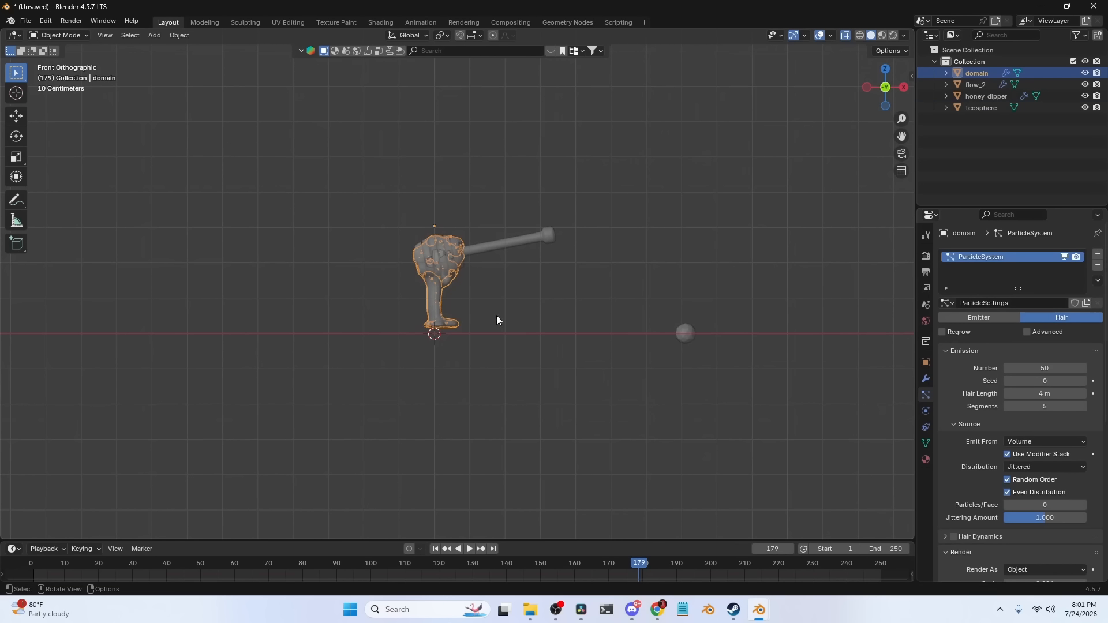
pyautogui.click(894, 37)
pyautogui.click(892, 37)
pyautogui.click(826, 142)
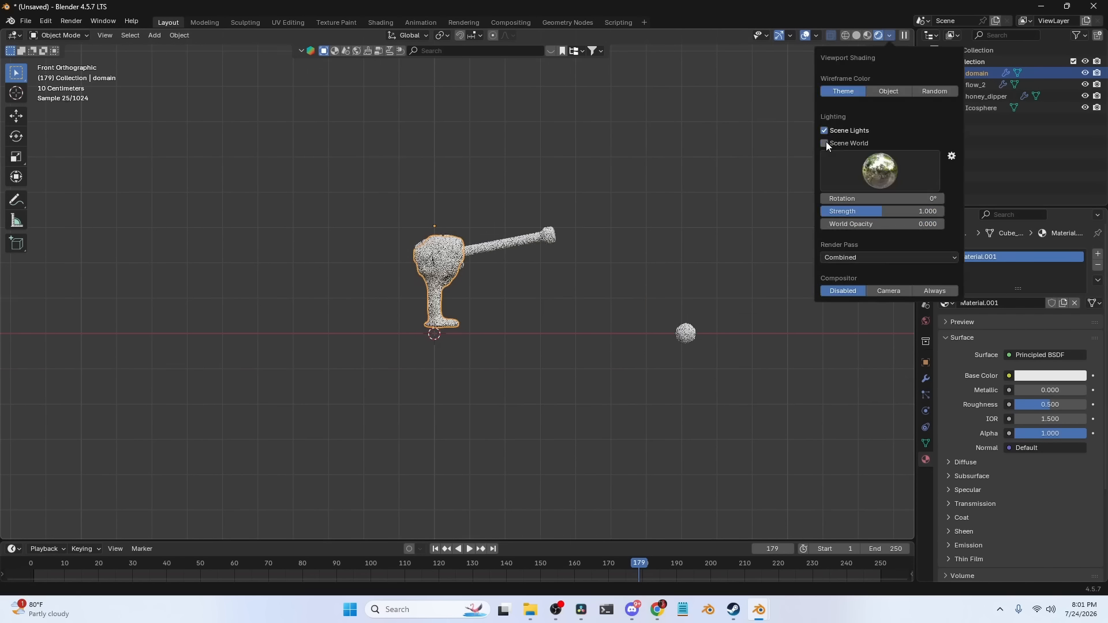
# Give the domain's honey material a saturated yellow base color, 0 roughness and a transmission weight of 1
pyautogui.click(1048, 375)
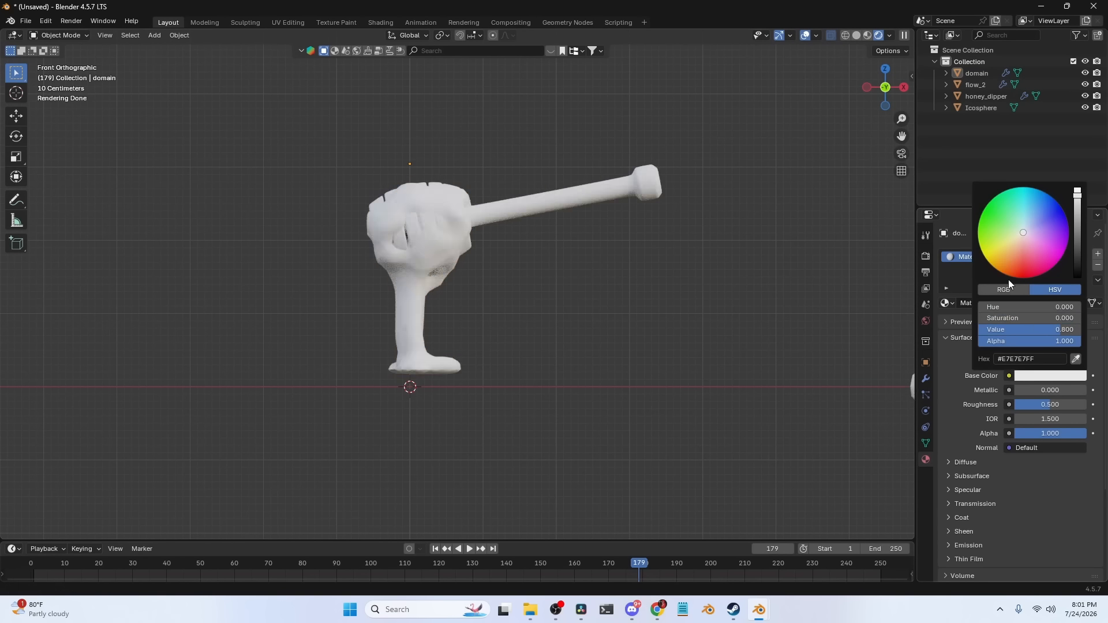
pyautogui.click(990, 260)
pyautogui.moveTo(1055, 404); pyautogui.dragTo(1017, 404)
pyautogui.click(974, 504)
pyautogui.moveTo(1025, 521); pyautogui.dragTo(1084, 520)
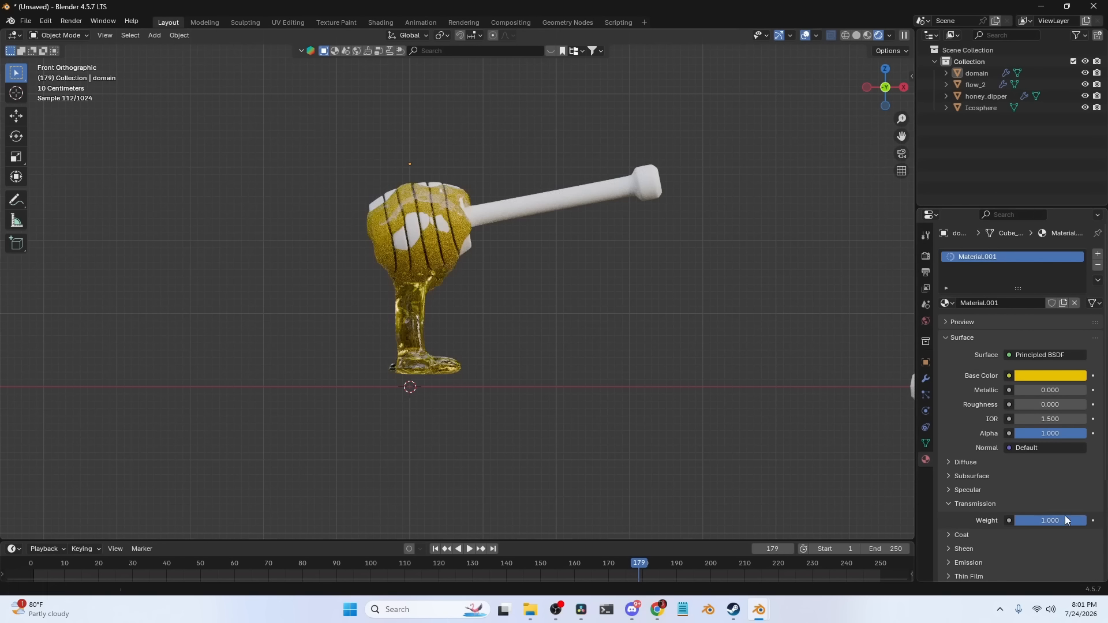
# Add a new material to the Icosphere with a transmission weight of 1 and roughness of 0
pyautogui.scroll(3, 734, 334)
pyautogui.keyDown('shift'); pyautogui.moveTo(751, 335); pyautogui.dragTo(564, 294, button='middle'); pyautogui.keyUp('shift')
pyautogui.scroll(-4, 572, 297)
pyautogui.click(748, 348)
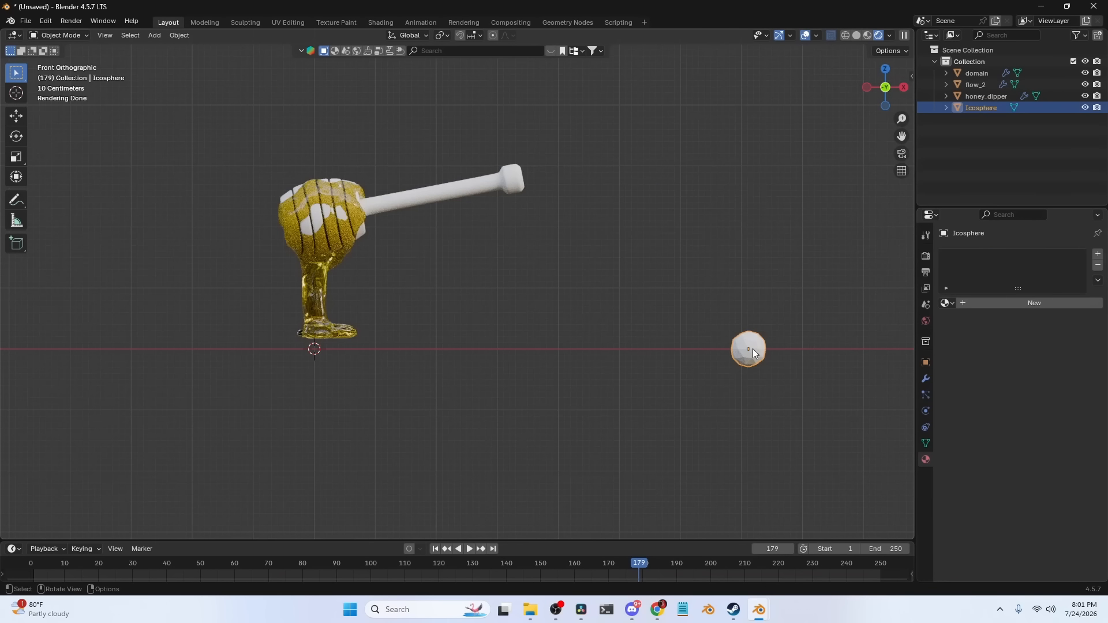
pyautogui.click(1019, 304)
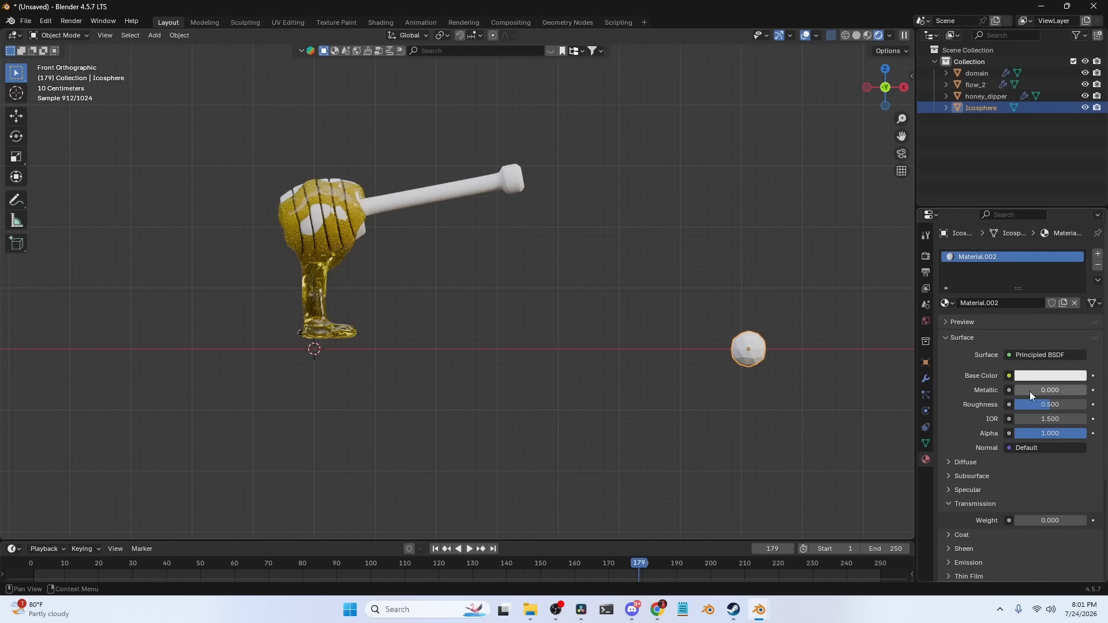
pyautogui.moveTo(1022, 520); pyautogui.dragTo(1091, 521)
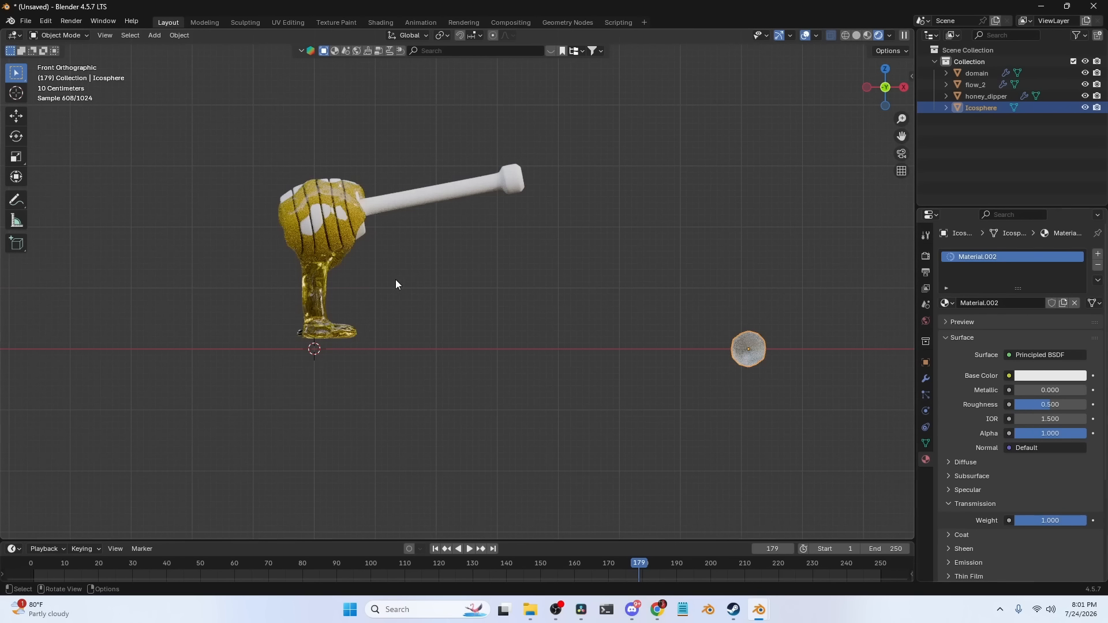
pyautogui.scroll(5, 396, 279)
pyautogui.moveTo(1051, 405); pyautogui.dragTo(1007, 405)
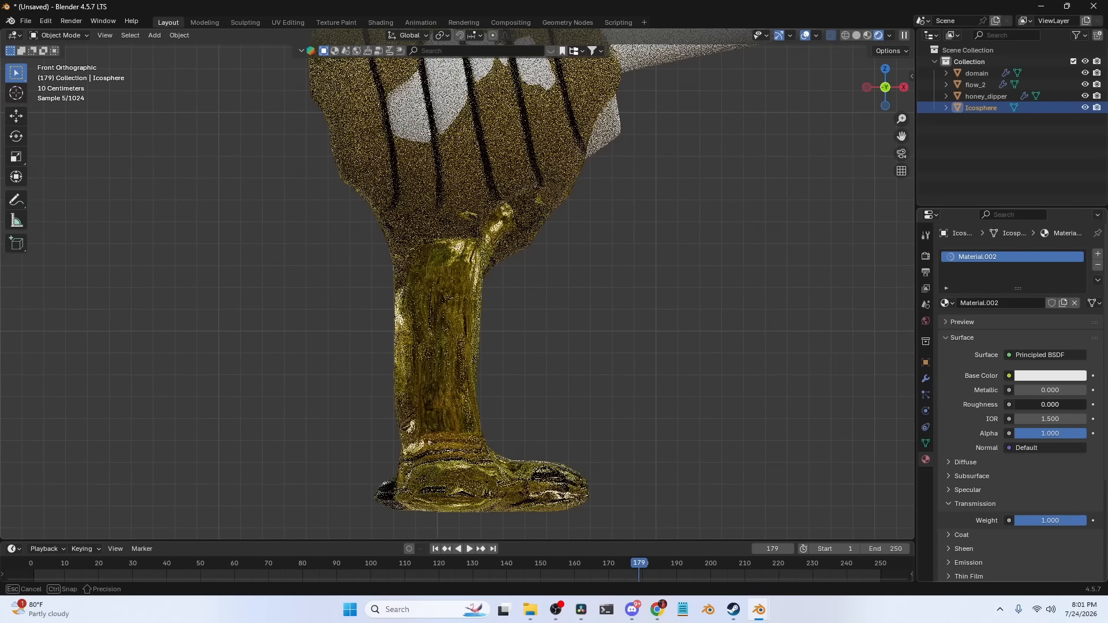
pyautogui.scroll(3, 692, 324)
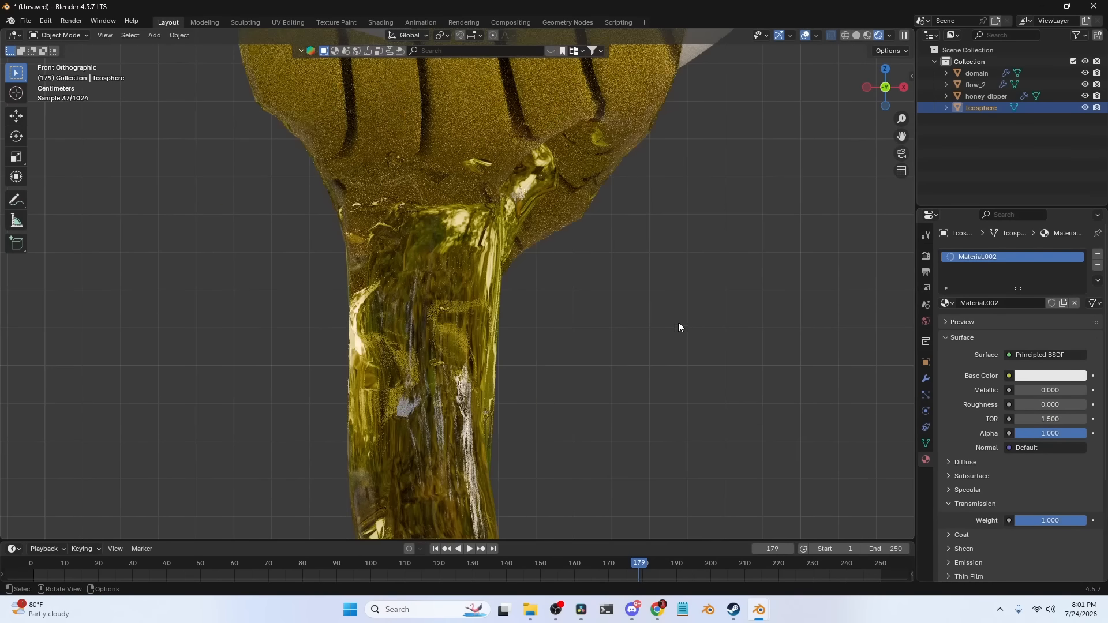
# Set the base color of the Icosphere's material to a light golden yellow
pyautogui.scroll(-3, 691, 325)
pyautogui.keyDown('shift'); pyautogui.moveTo(691, 325); pyautogui.dragTo(688, 233, button='middle'); pyautogui.keyUp('shift')
pyautogui.click(1055, 375)
pyautogui.moveTo(1020, 237); pyautogui.dragTo(992, 271)
pyautogui.scroll(2, 764, 274)
pyautogui.keyDown('shift'); pyautogui.moveTo(488, 172); pyautogui.dragTo(596, 256, button='middle'); pyautogui.keyUp('shift')
pyautogui.scroll(2, 595, 256)
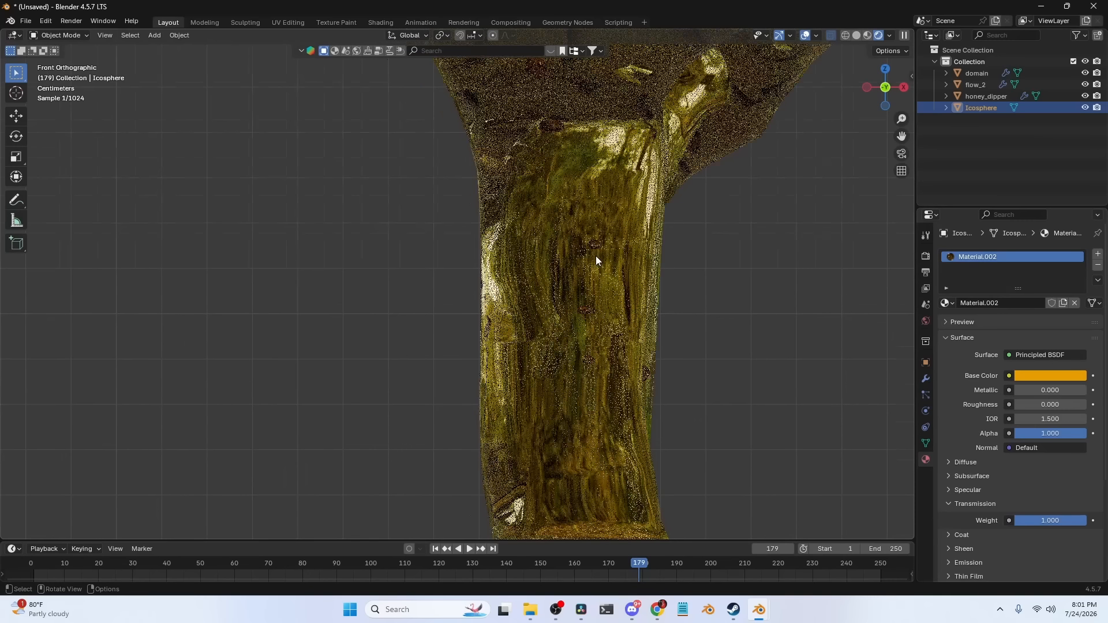
pyautogui.click(1026, 375)
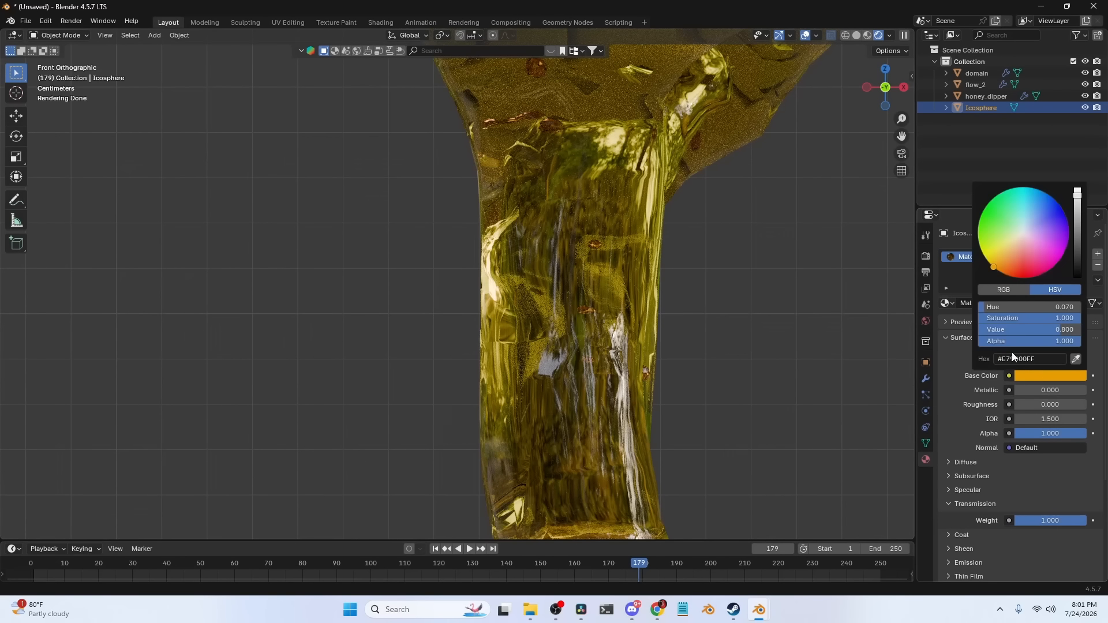
pyautogui.moveTo(1006, 238); pyautogui.dragTo(1002, 254)
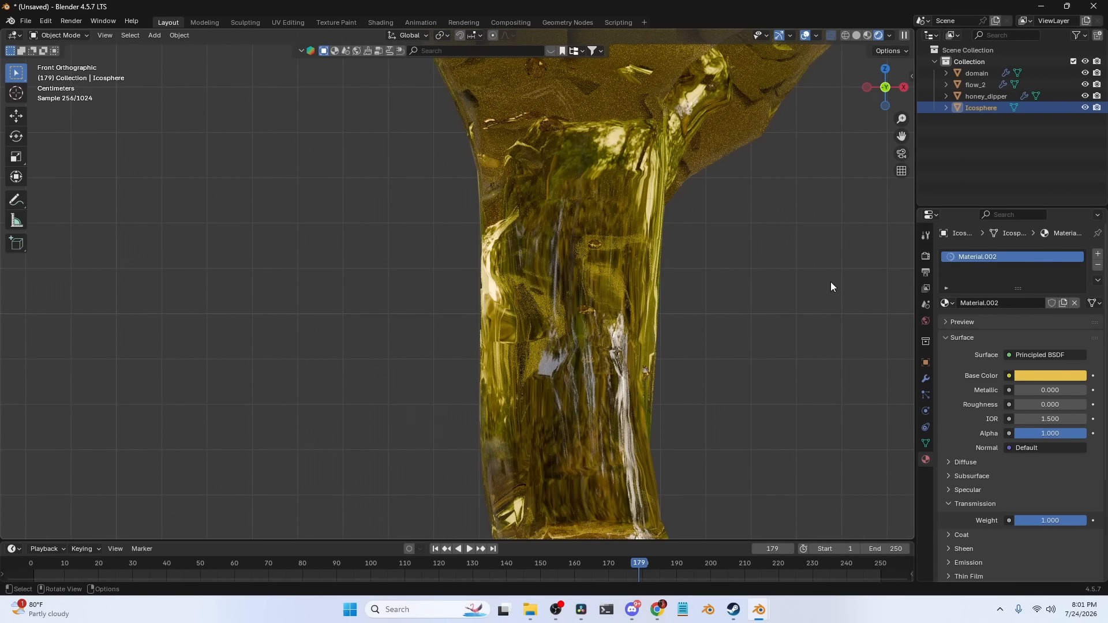
# Play the animation to about frame 200 and examine the rendered honey with its bubbles
pyautogui.press('space')
pyautogui.press('space')
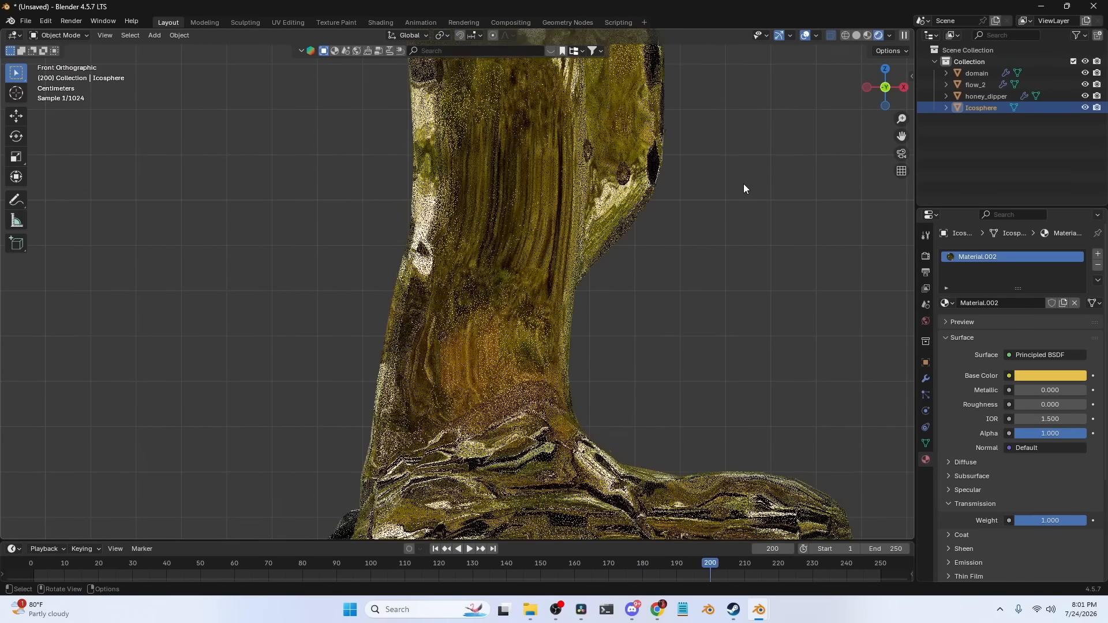
pyautogui.scroll(-3, 743, 189)
pyautogui.keyDown('shift'); pyautogui.moveTo(601, 194); pyautogui.dragTo(542, 280, button='middle'); pyautogui.keyUp('shift')
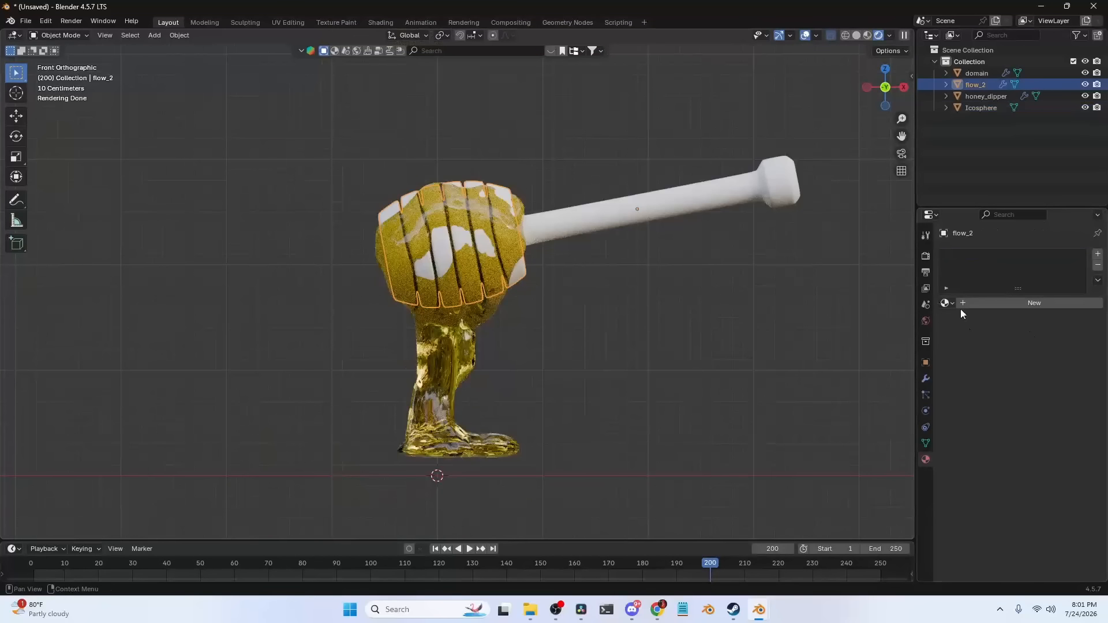
# Assign the existing honey material Material.001 to the flow_2 object
pyautogui.click(943, 304)
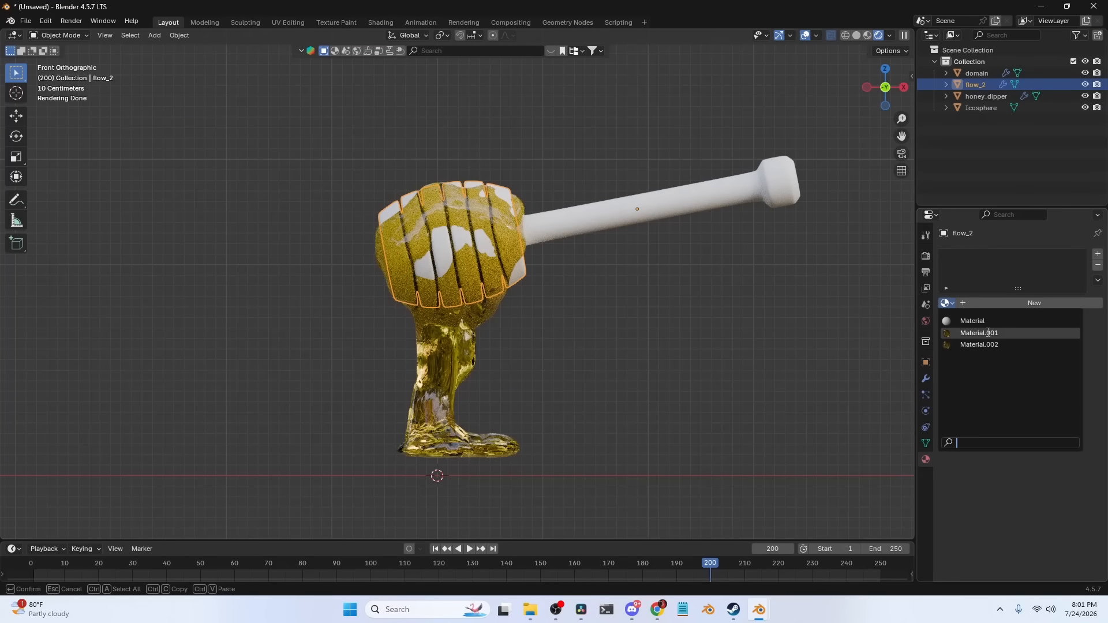
pyautogui.click(979, 333)
pyautogui.click(668, 323)
pyautogui.scroll(2, 674, 320)
pyautogui.scroll(-1, 674, 323)
# Search the asset library's materials for "wood" and apply the Natural Wood material to the honey_dipper
pyautogui.click(635, 217)
pyautogui.click(342, 52)
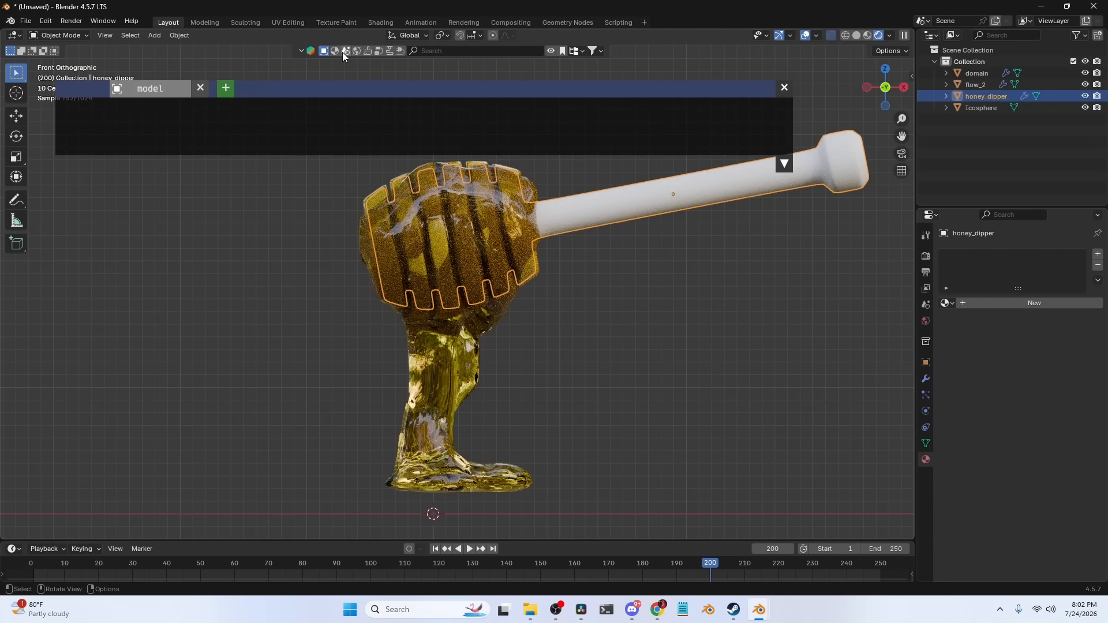
pyautogui.click(335, 51)
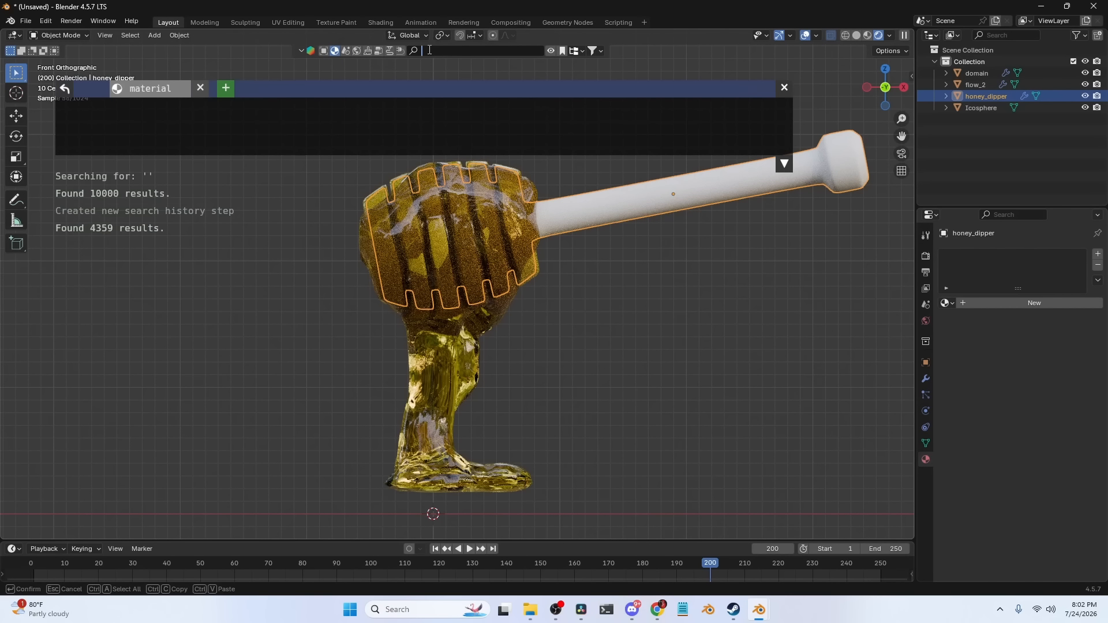
pyautogui.click(430, 51)
pyautogui.write('wood')
pyautogui.press('Return')
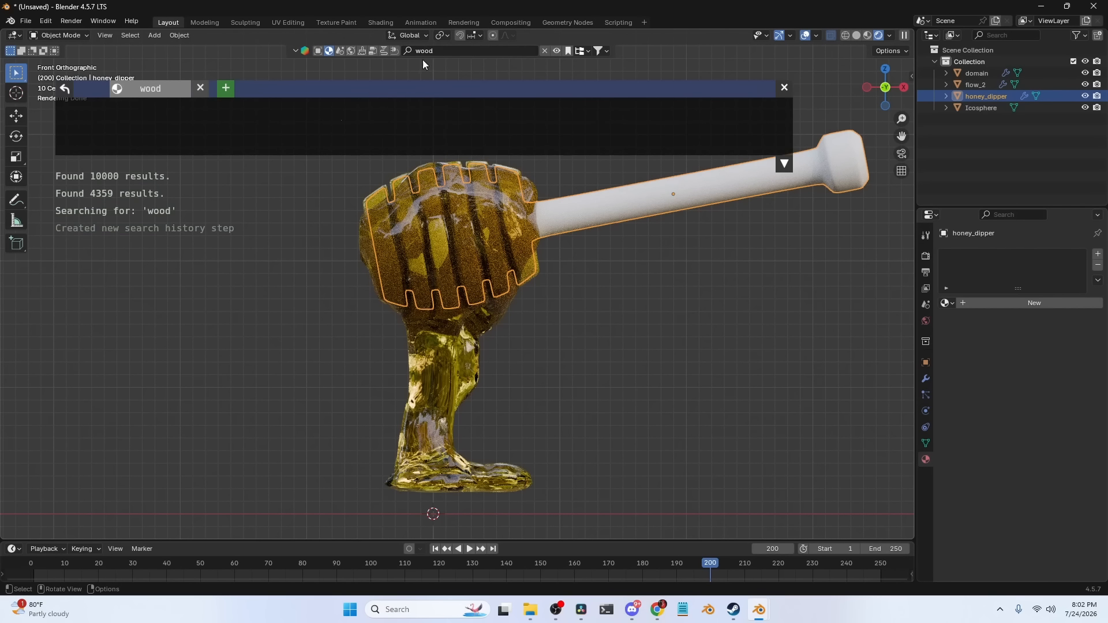
pyautogui.moveTo(526, 126); pyautogui.dragTo(701, 188)
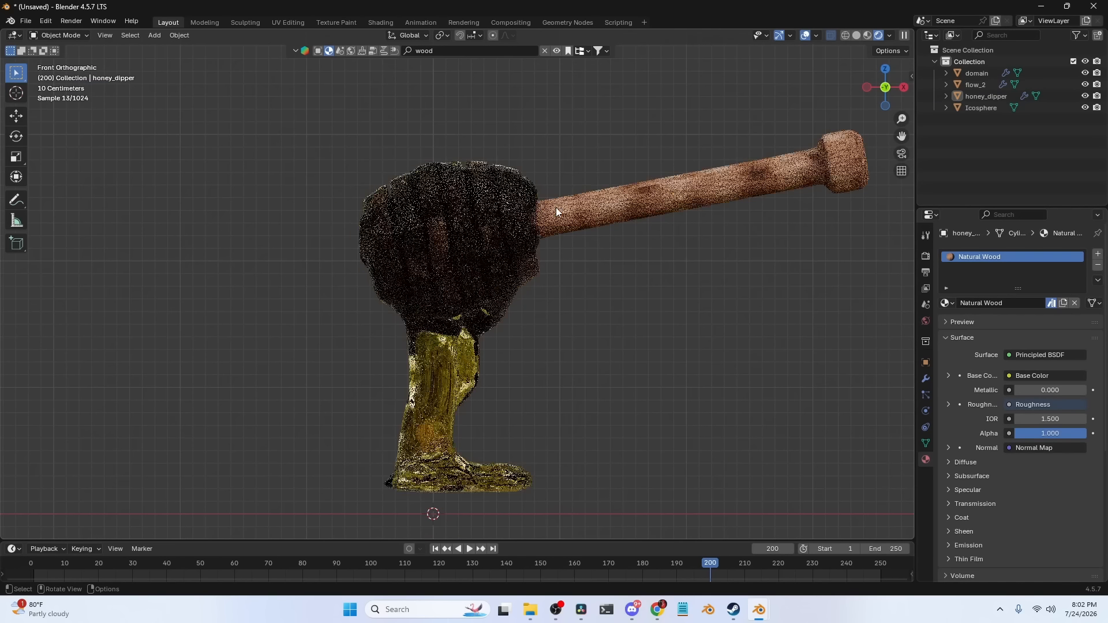
# Play the animation from frame 1 to about frame 146 to review the rendered honey and wooden dipper
pyautogui.scroll(-4, 564, 208)
pyautogui.hotkey('shift', 'Left')
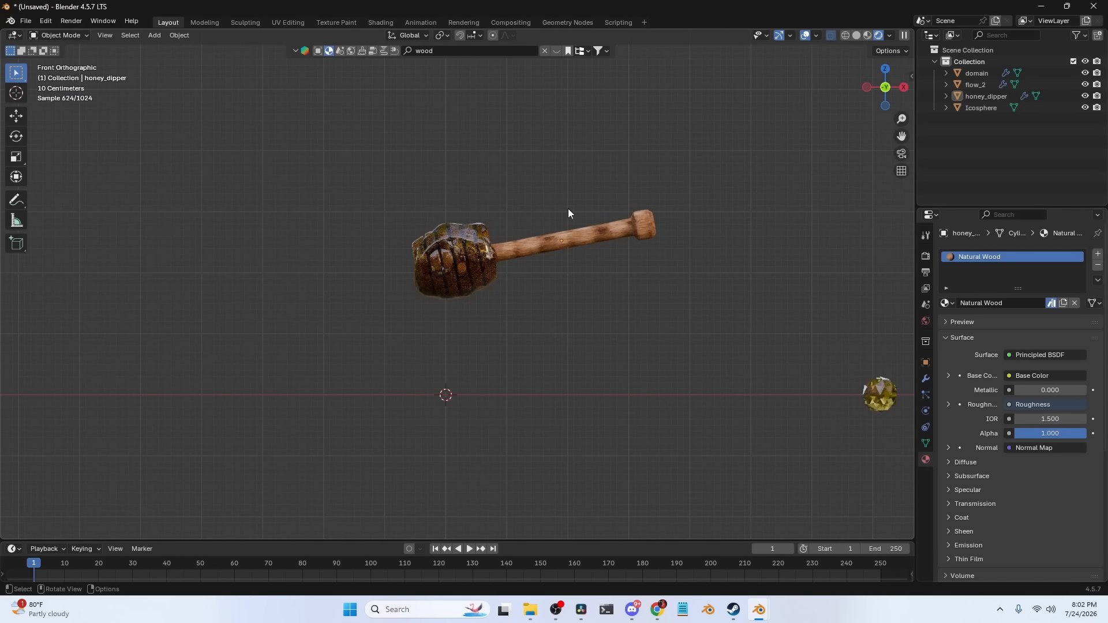
pyautogui.press('space')
pyautogui.scroll(2, 600, 296)
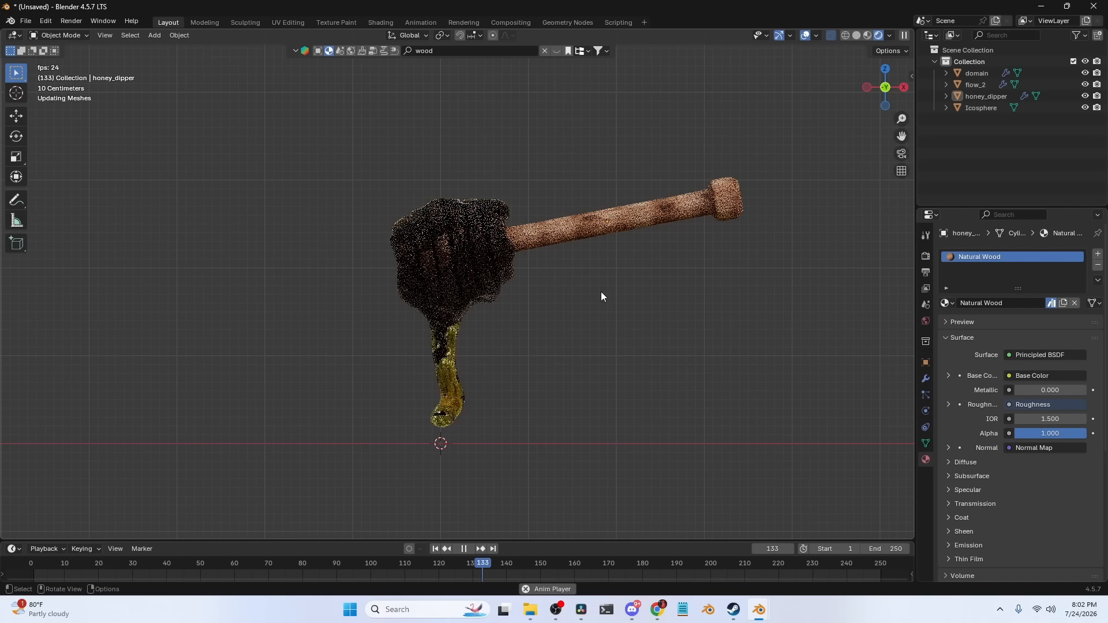
pyautogui.press('space')
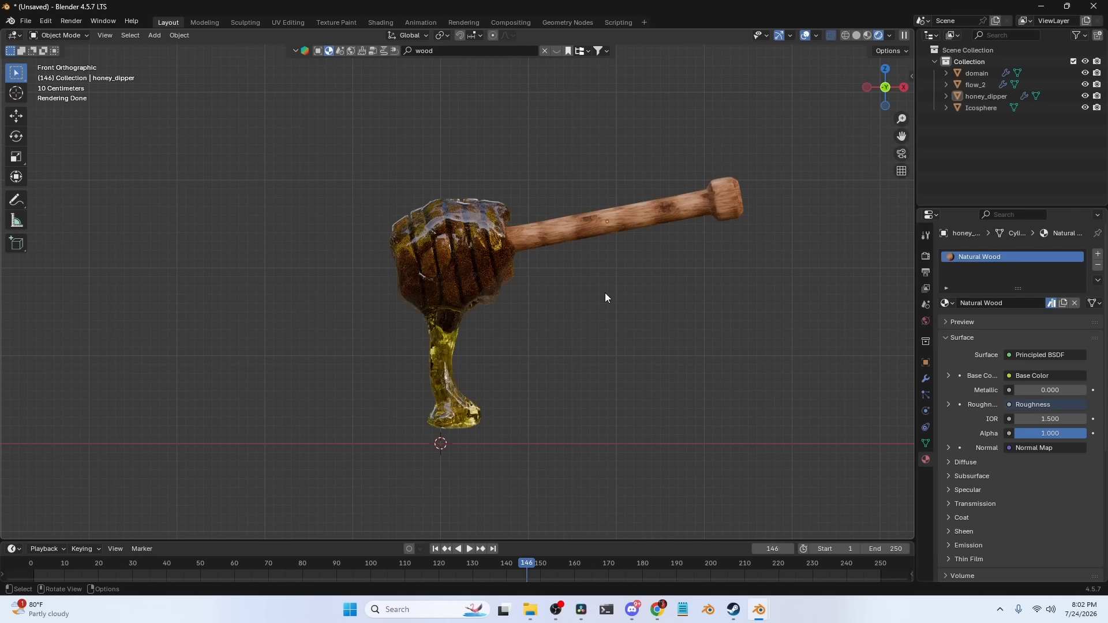